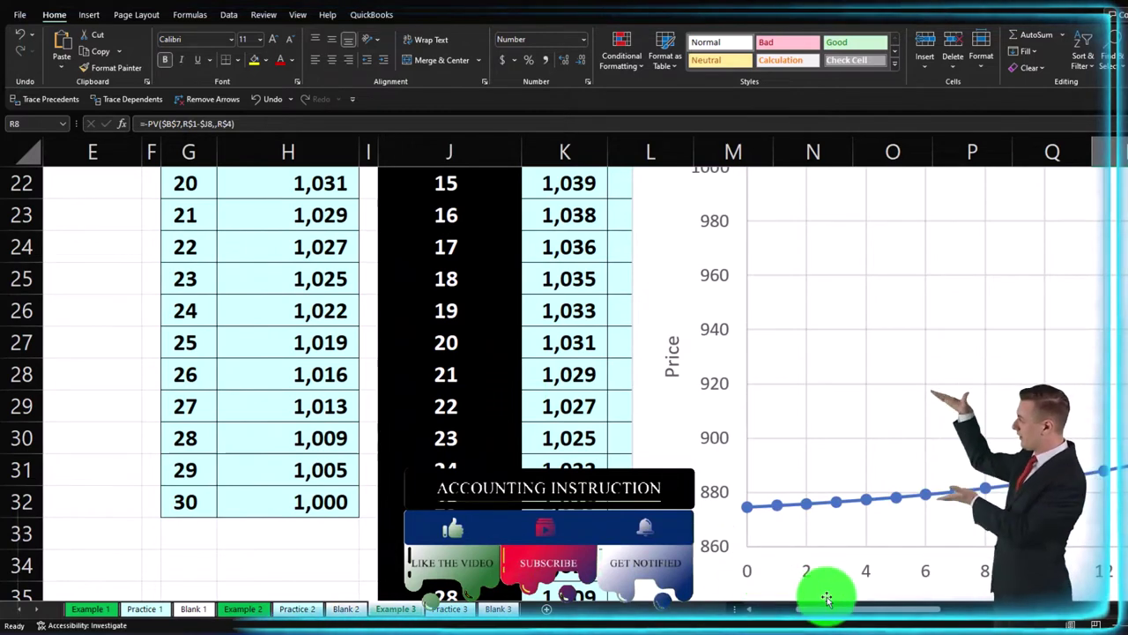
Step: Review the price tables and chart on the Example 3 sheet and the zero-coupon bond data, prices and chart on Blank 1
{"action": "left_click_drag", "start_coordinate": [834, 612], "coordinate": [885, 609]}
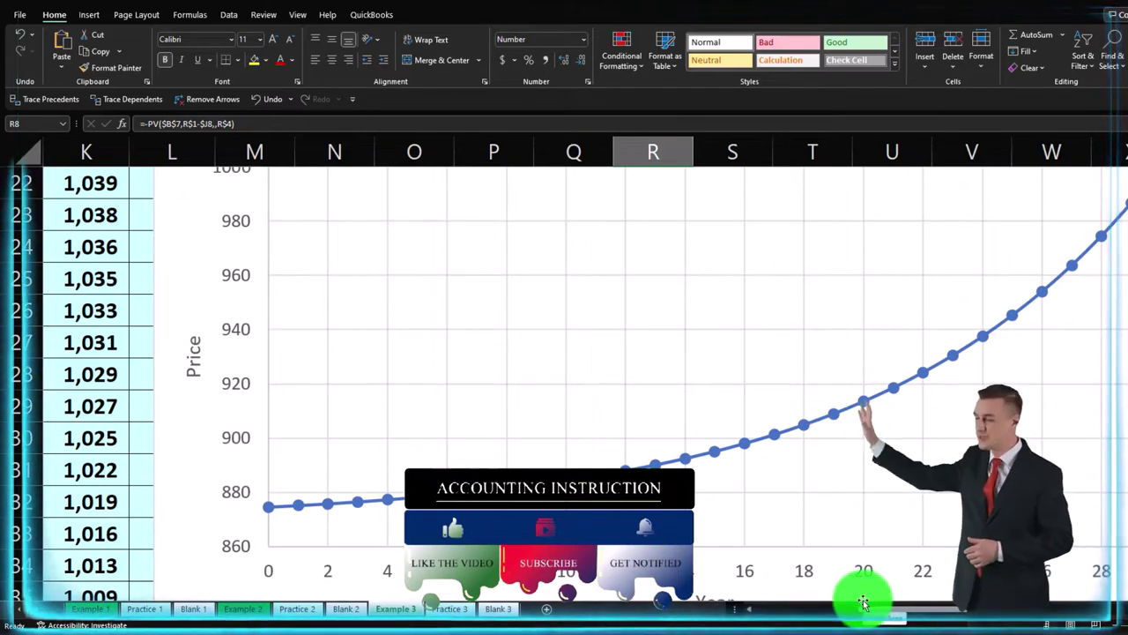
{"action": "scroll", "coordinate": [859, 590], "scroll_direction": "up", "scroll_amount": 7}
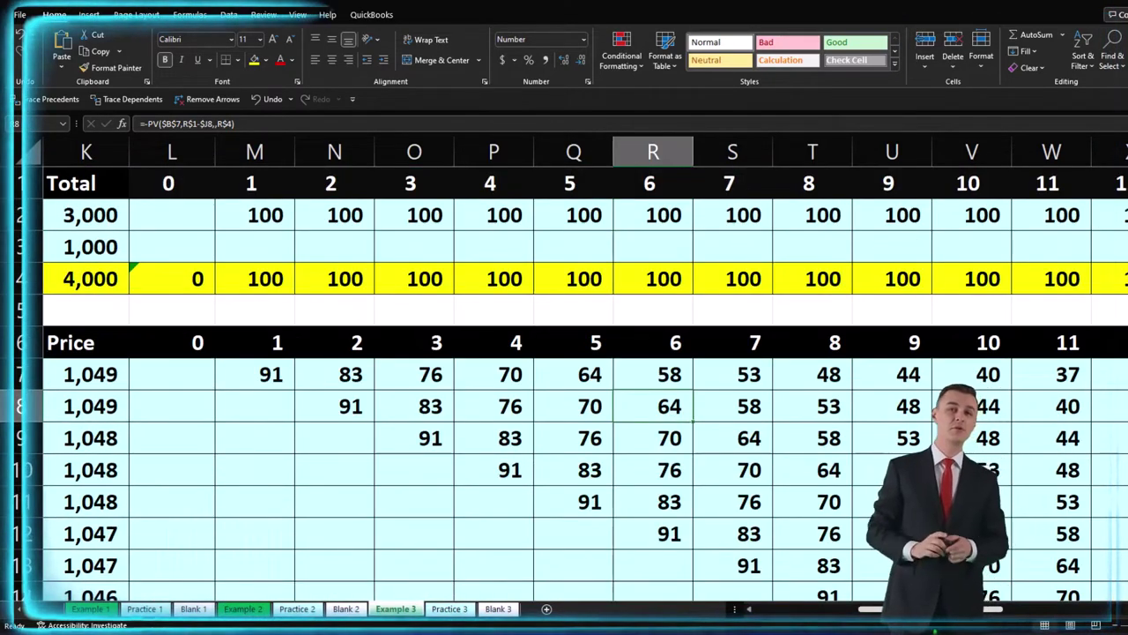
{"action": "left_click", "coordinate": [729, 609]}
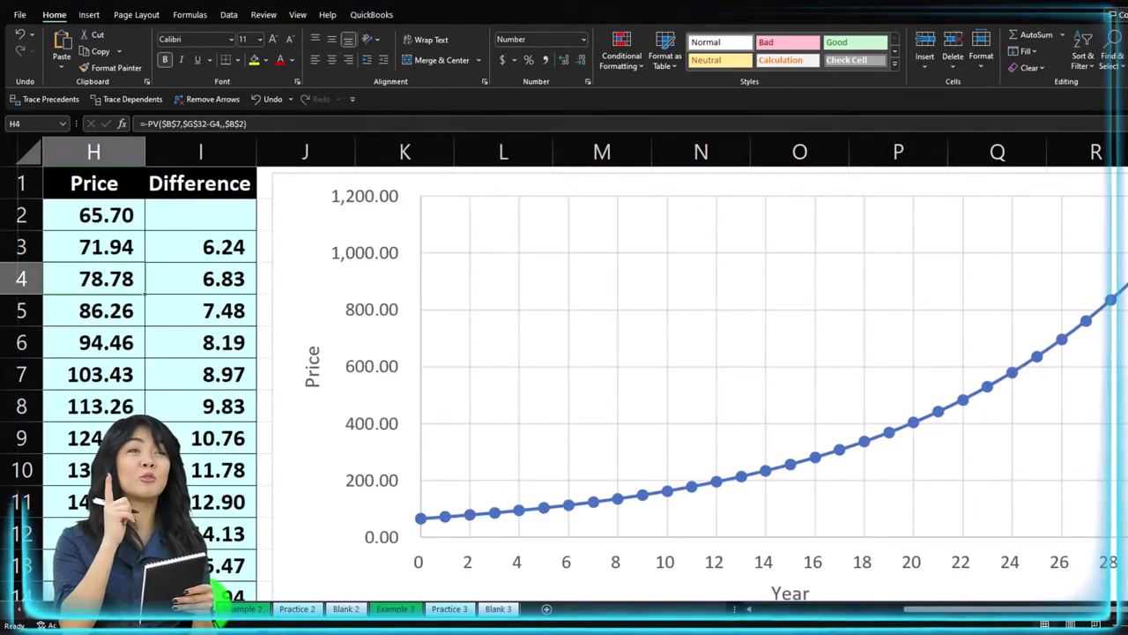
{"action": "key", "text": "Down"}
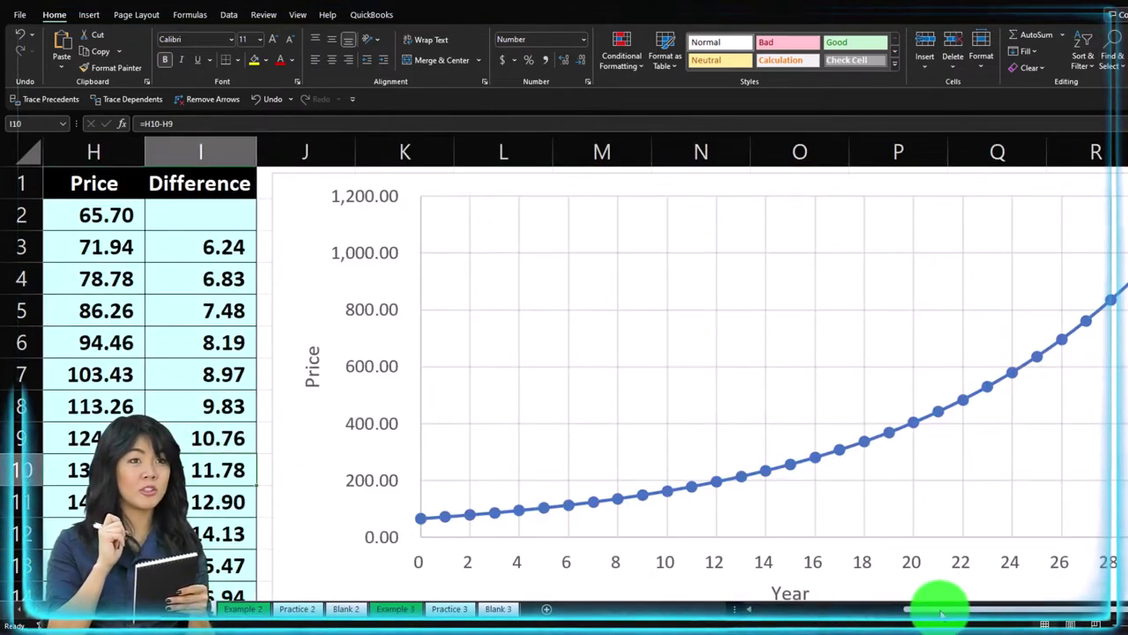
{"action": "left_click_drag", "start_coordinate": [941, 609], "coordinate": [788, 608]}
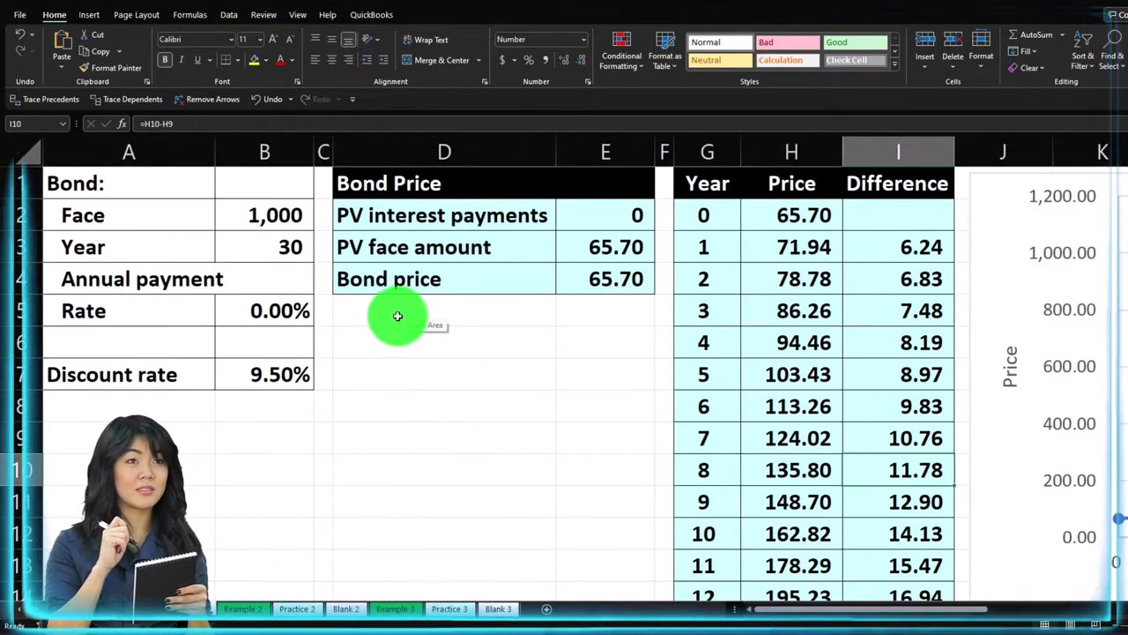
{"action": "left_click", "coordinate": [290, 315]}
{"action": "left_click", "coordinate": [265, 221]}
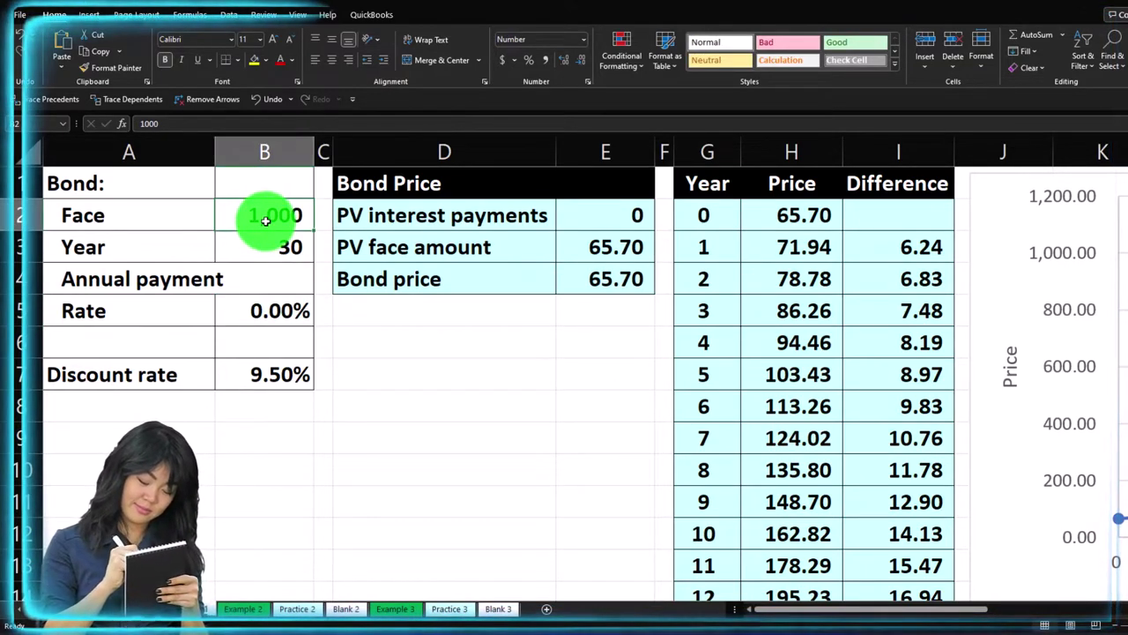
{"action": "left_click_drag", "start_coordinate": [809, 610], "coordinate": [970, 605]}
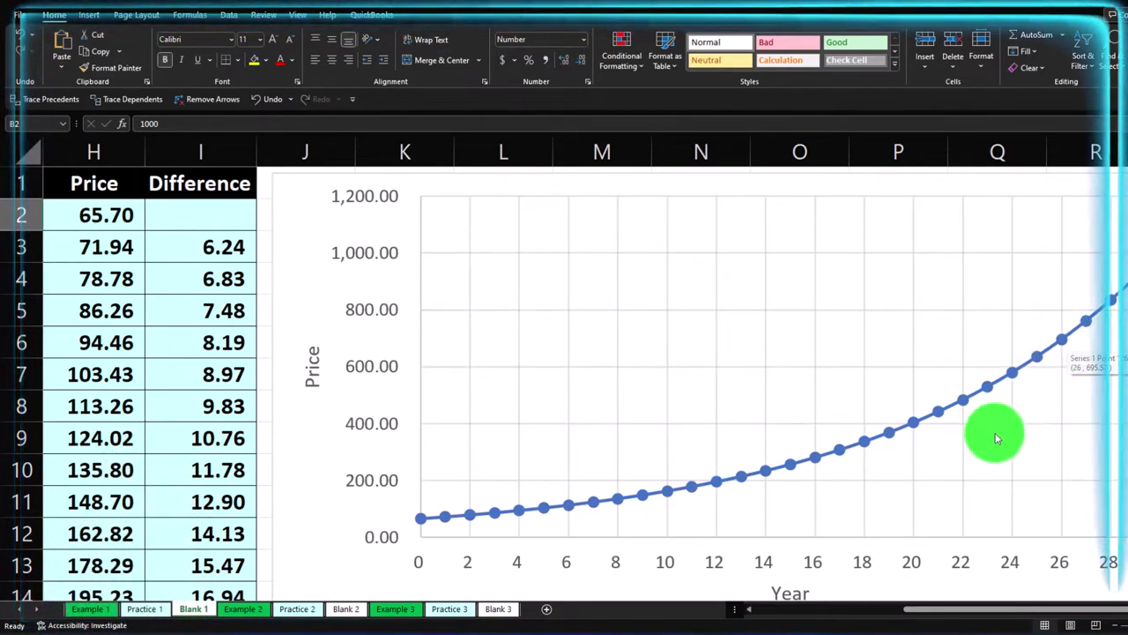
Step: Examine the bond data and the price-by-year chart on the Blank 2 sheet
{"action": "left_click", "coordinate": [353, 609]}
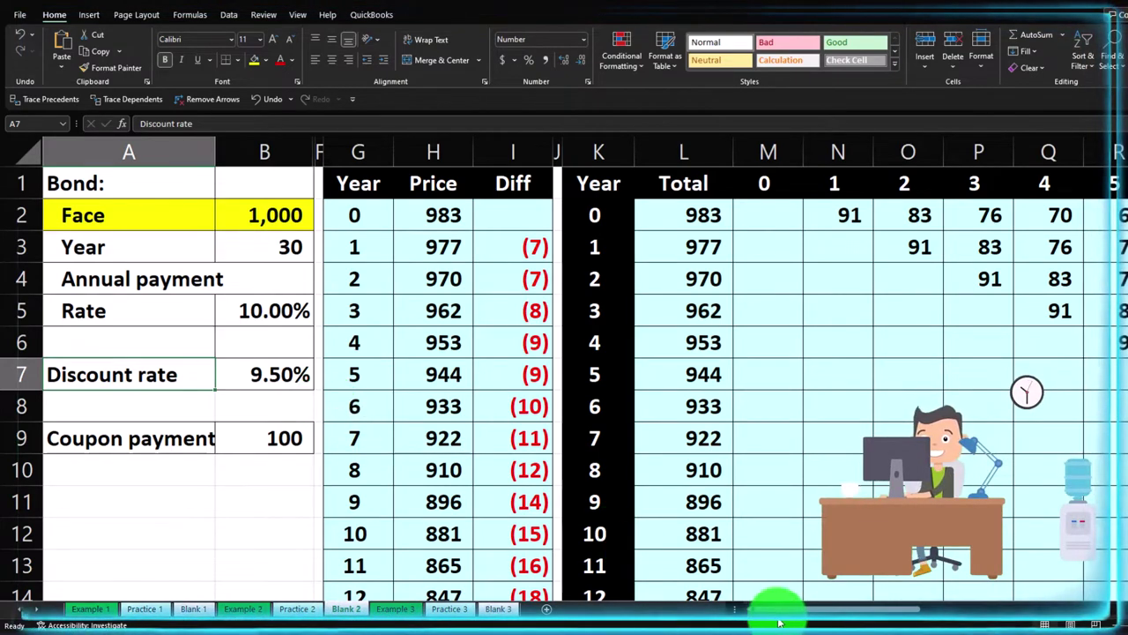
{"action": "left_click_drag", "start_coordinate": [800, 605], "coordinate": [932, 612]}
{"action": "scroll", "coordinate": [830, 454], "scroll_direction": "down", "scroll_amount": 1}
{"action": "scroll", "coordinate": [830, 454], "scroll_direction": "down", "scroll_amount": 4}
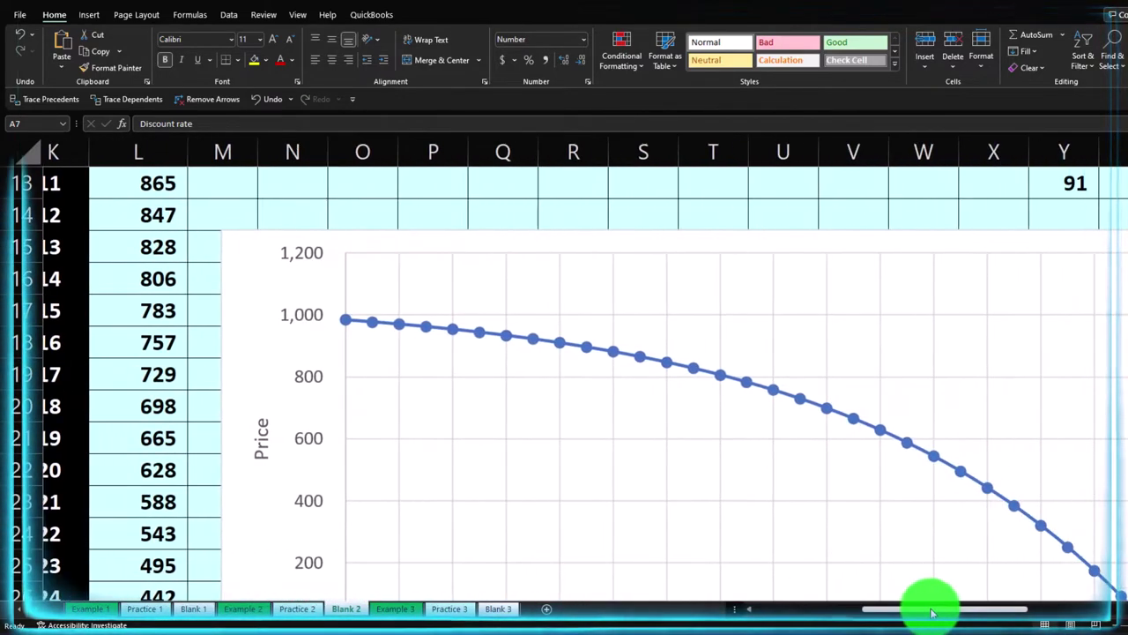
{"action": "scroll", "coordinate": [927, 538], "scroll_direction": "down", "scroll_amount": 1}
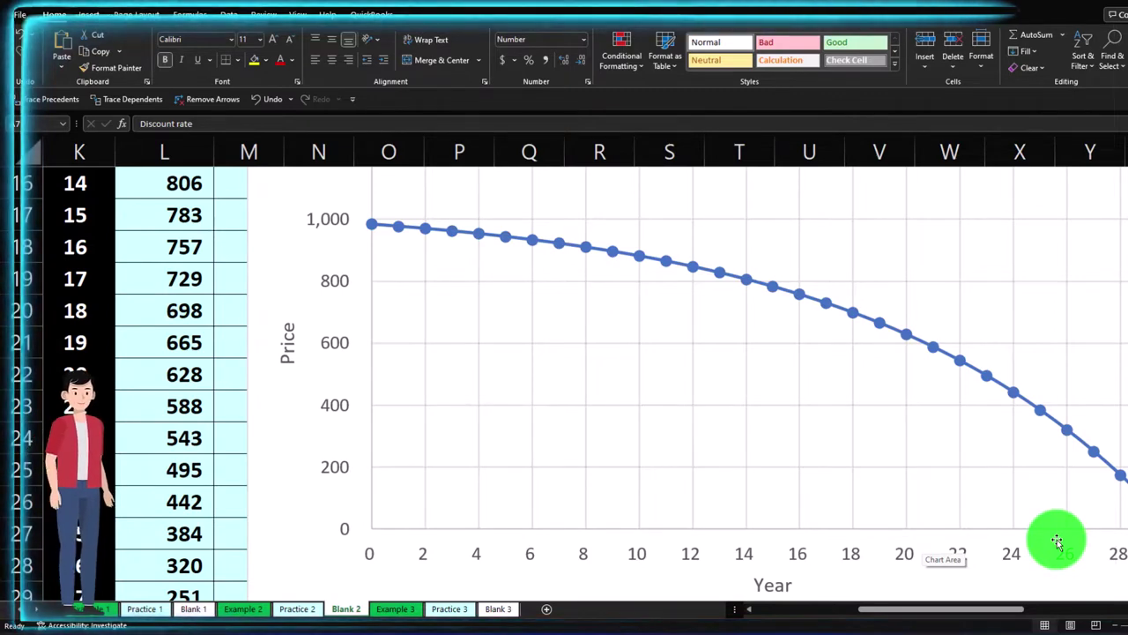
Step: Look over the Practice 3 template and go to the Blank 3 worksheet
{"action": "left_click", "coordinate": [497, 610]}
{"action": "left_click", "coordinate": [433, 319]}
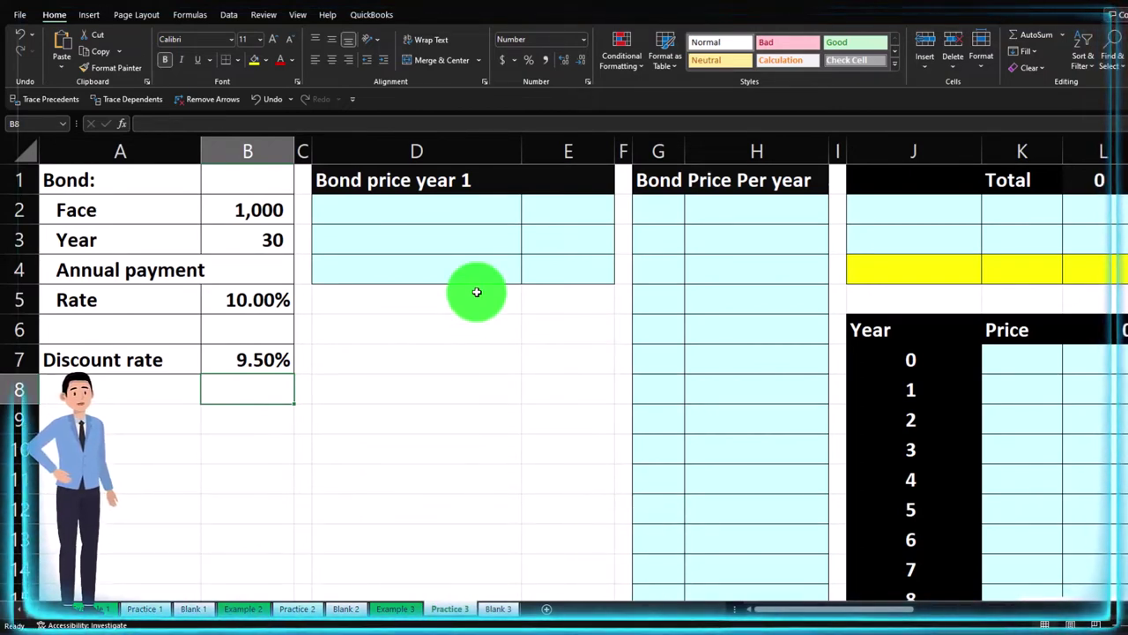
{"action": "left_click", "coordinate": [500, 608]}
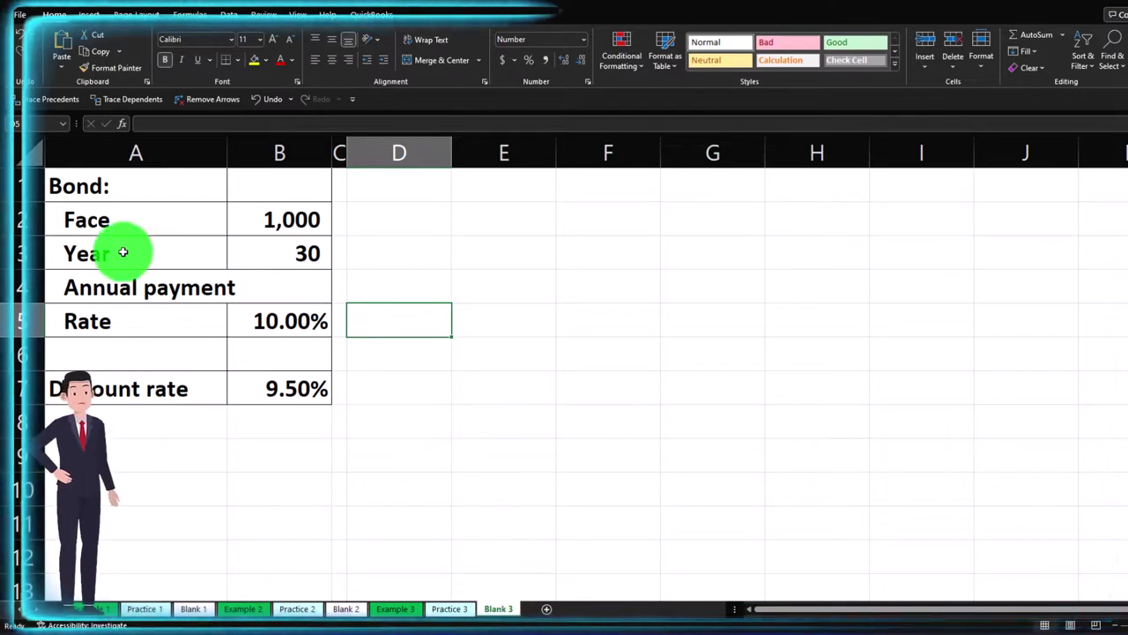
Step: Try Currency number formatting for the whole Blank 3 sheet with no symbol, red parenthesized negatives and 0 decimal places
{"action": "left_click", "coordinate": [34, 153]}
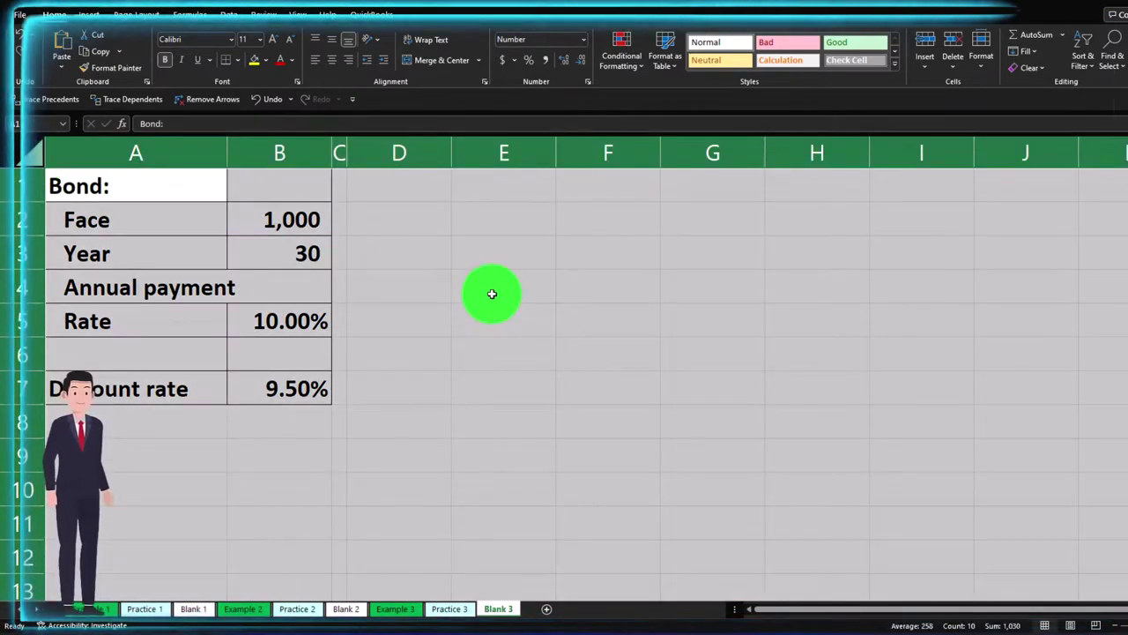
{"action": "right_click", "coordinate": [491, 293]}
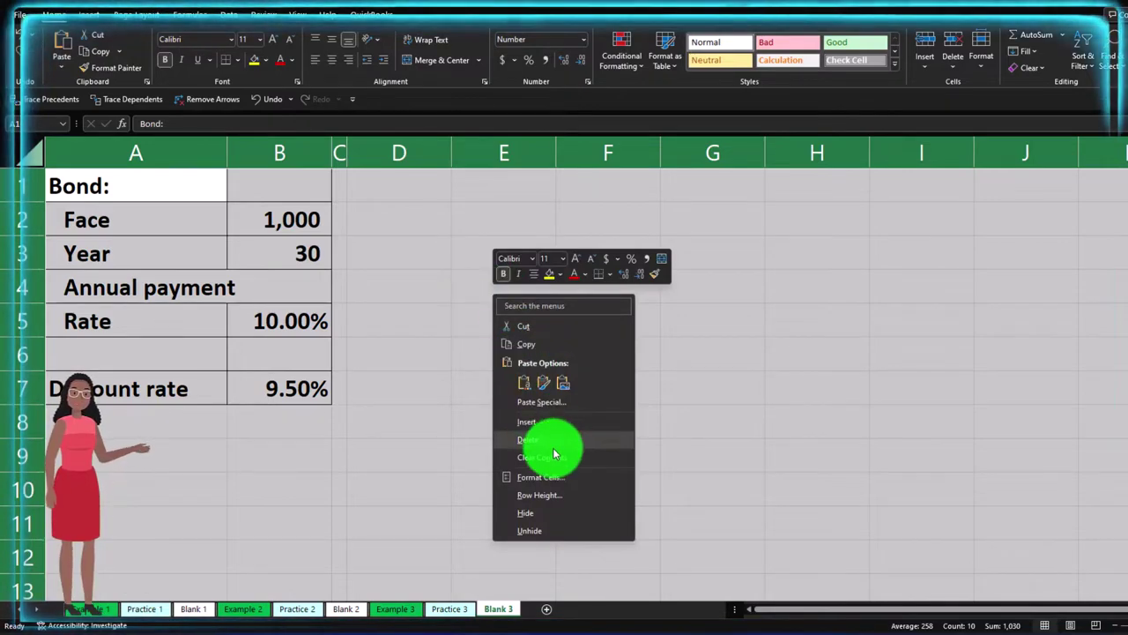
{"action": "left_click", "coordinate": [557, 478]}
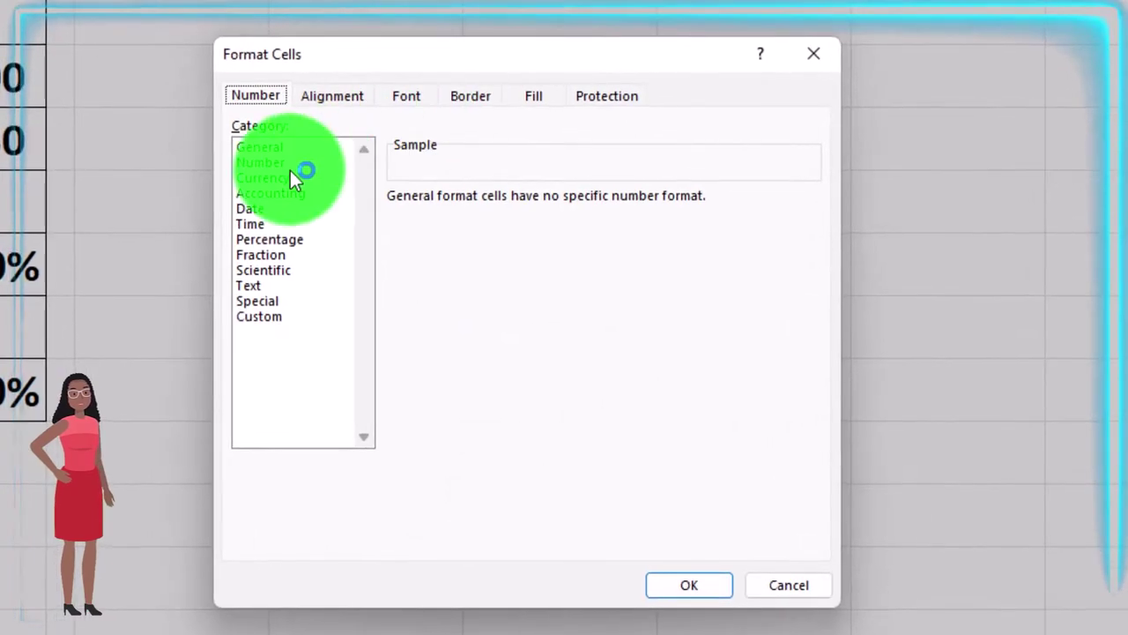
{"action": "left_click", "coordinate": [382, 385]}
{"action": "left_click", "coordinate": [443, 323]}
{"action": "left_click", "coordinate": [536, 229]}
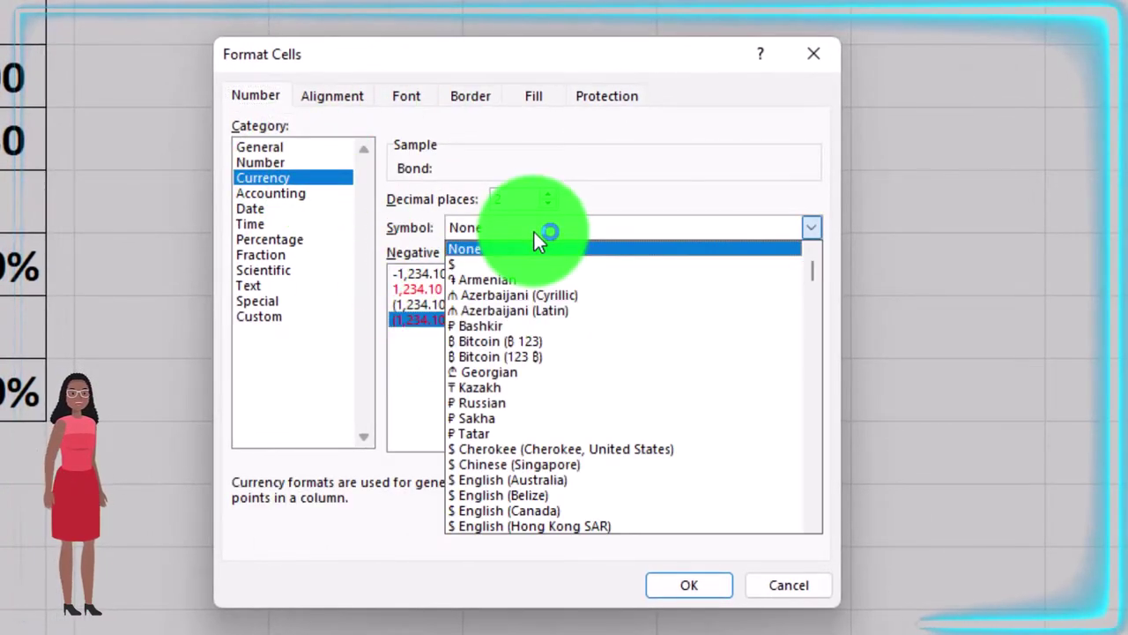
{"action": "double_click", "coordinate": [547, 204]}
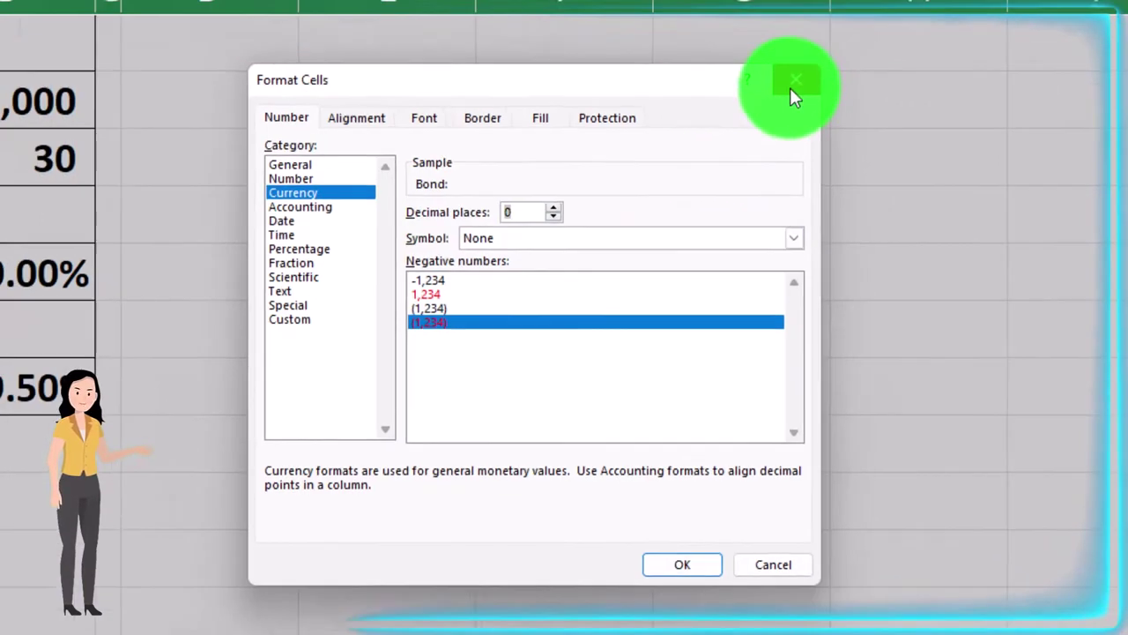
{"action": "left_click", "coordinate": [791, 85]}
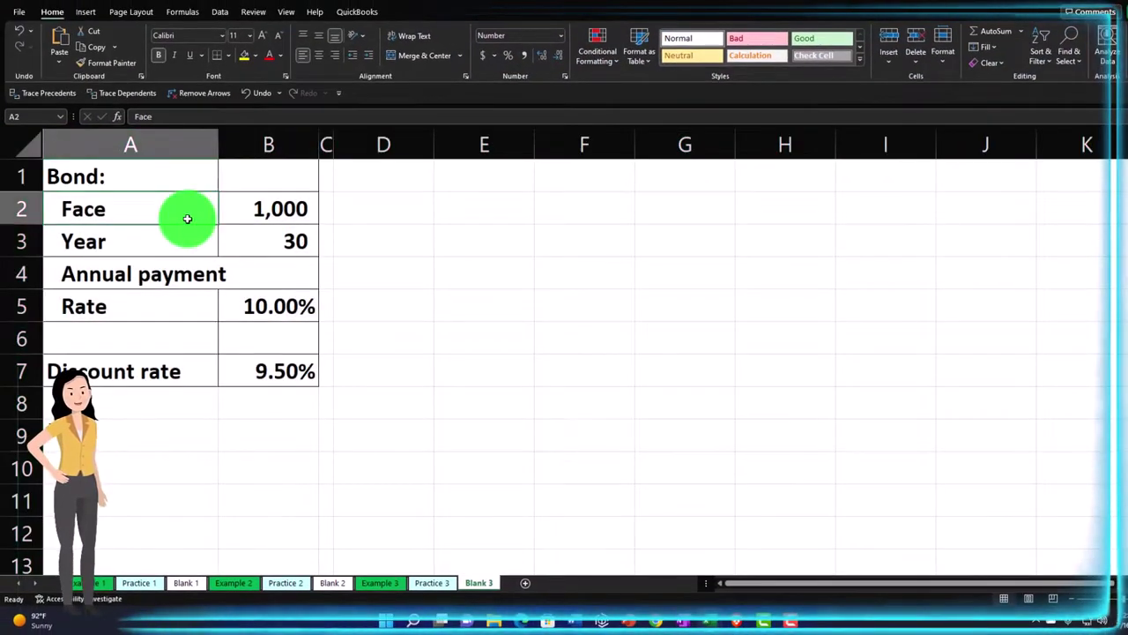
Step: Read through the bond's face amount, years, annual payment rate and discount rate in columns A and B
{"action": "key", "text": "Down"}
{"action": "key", "text": "Down"}
{"action": "key", "text": "Down"}
{"action": "key", "text": "Right"}
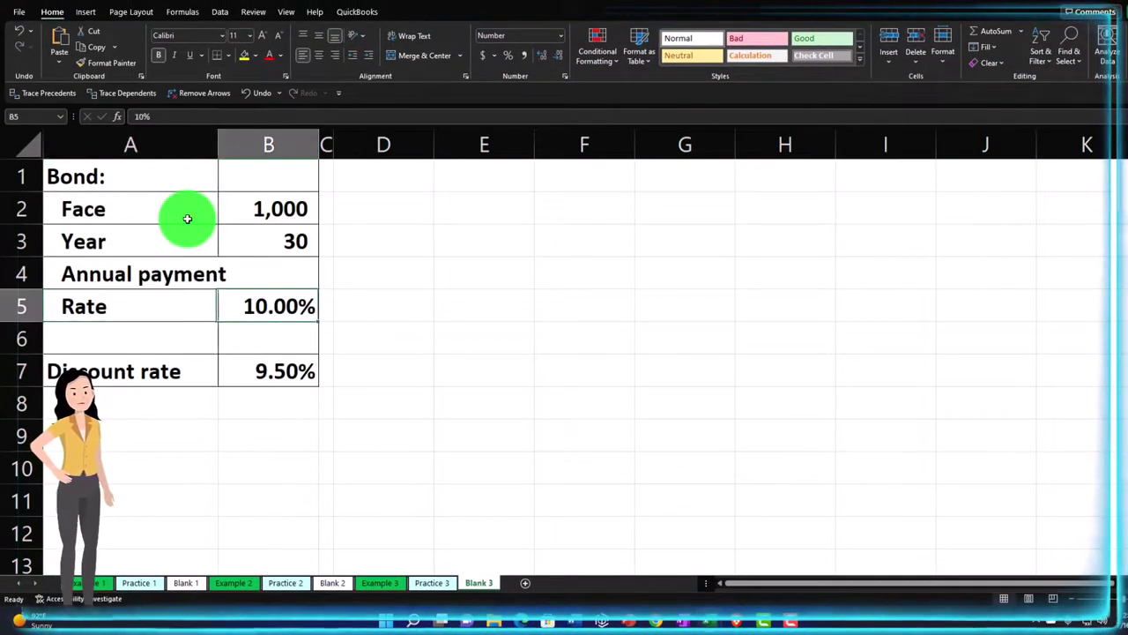
{"action": "key", "text": "Down"}
{"action": "key", "text": "Down"}
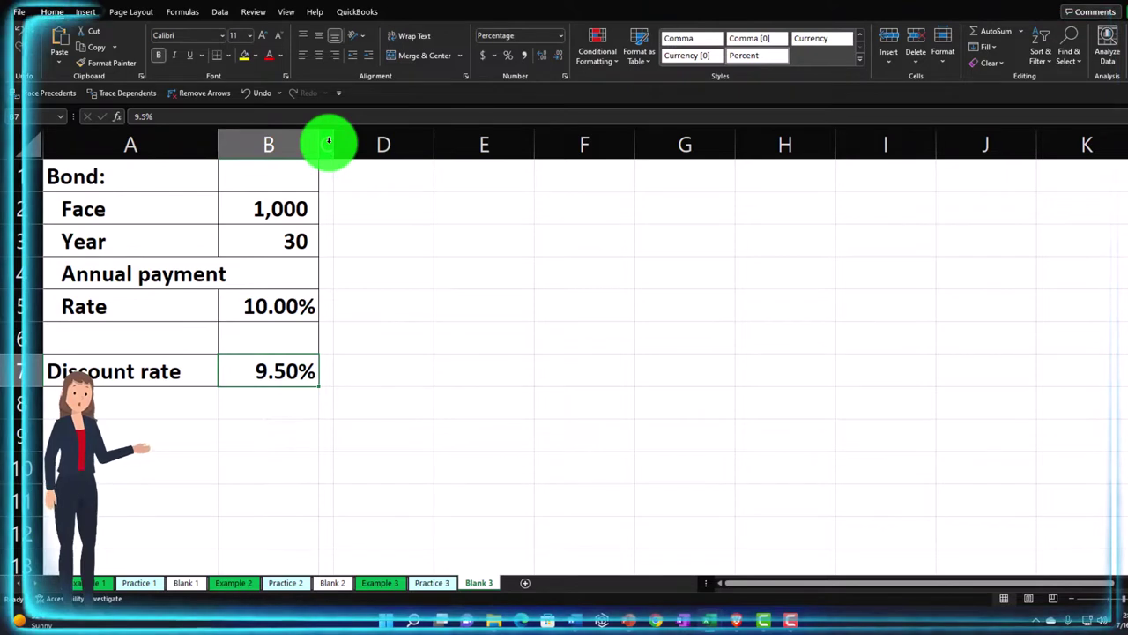
{"action": "left_click", "coordinate": [176, 180]}
{"action": "key", "text": "Down"}
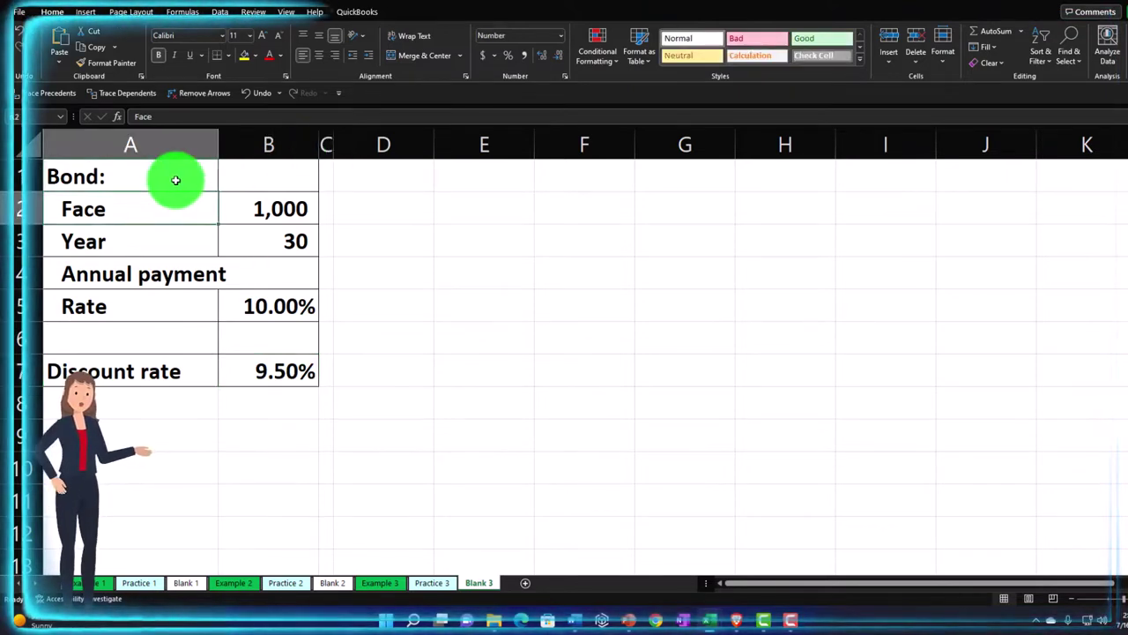
{"action": "key", "text": "Right"}
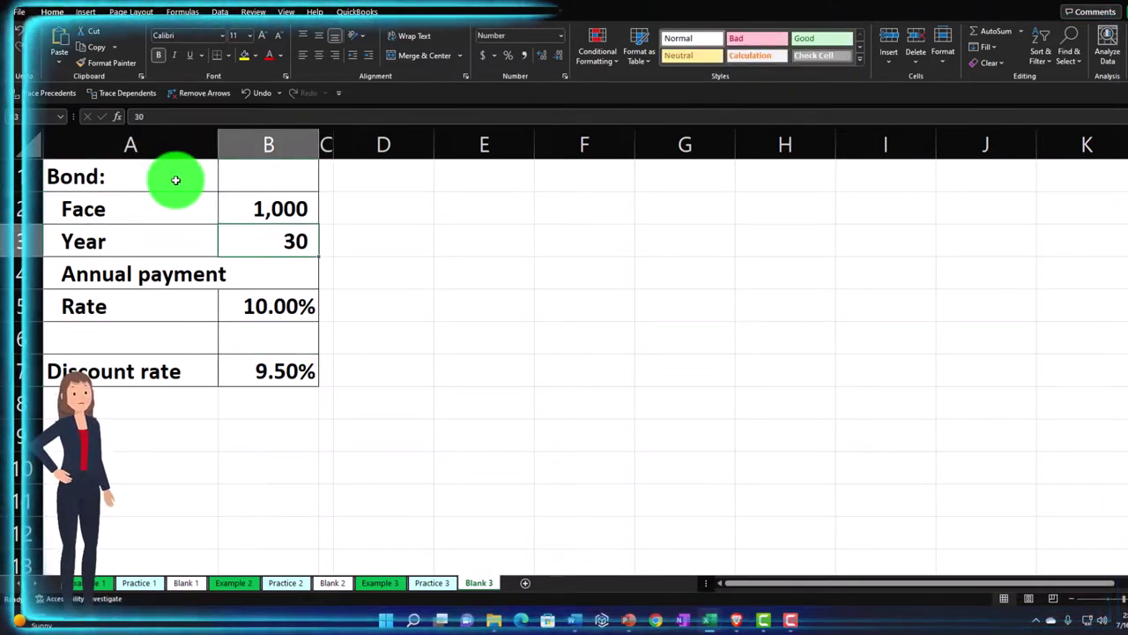
{"action": "key", "text": "Down"}
{"action": "key", "text": "Down"}
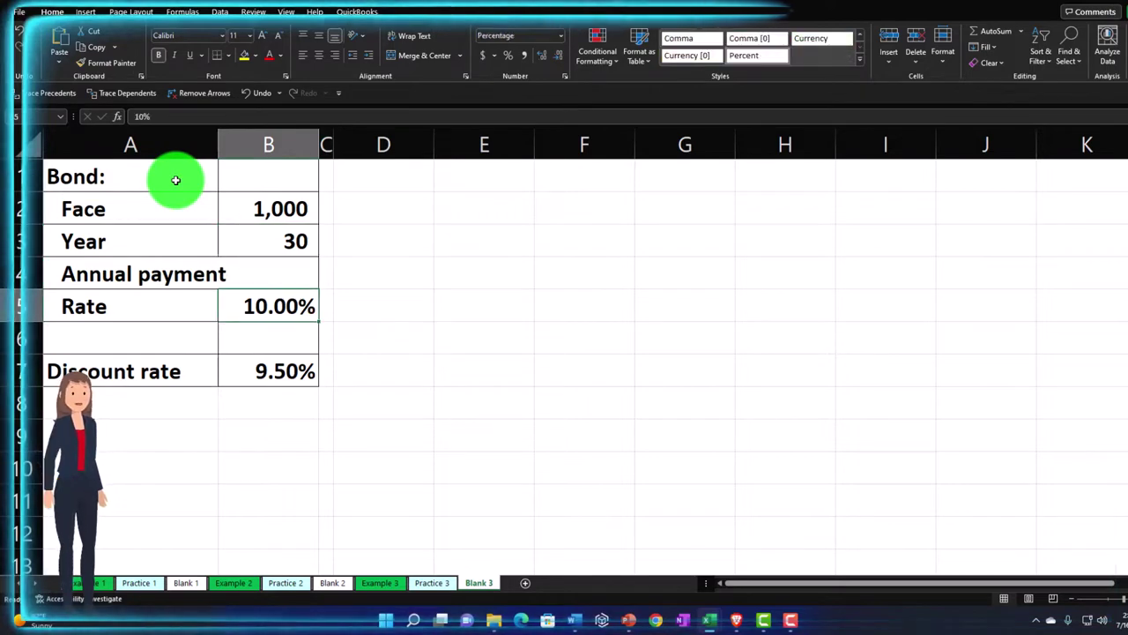
{"action": "key", "text": "Down"}
{"action": "key", "text": "Down"}
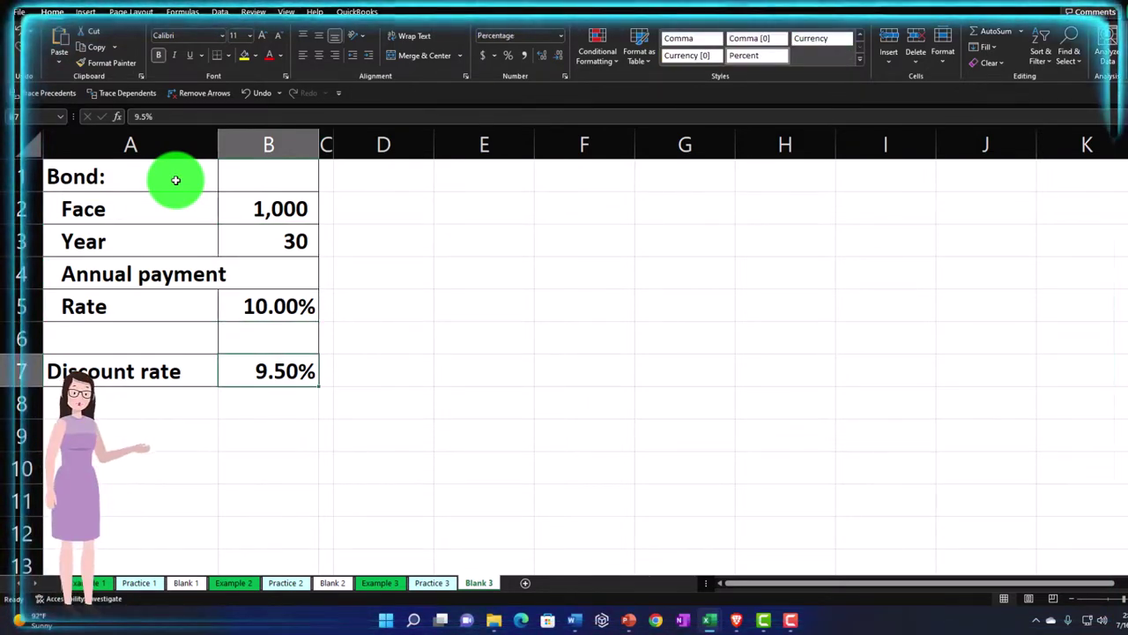
Step: Enter the heading "Bond Price" in cell D1
{"action": "key", "text": "Right"}
{"action": "key", "text": "Right"}
{"action": "key", "text": "Up"}
{"action": "key", "text": "Up"}
{"action": "key", "text": "Up"}
{"action": "key", "text": "Up"}
{"action": "key", "text": "Up"}
{"action": "key", "text": "Up"}
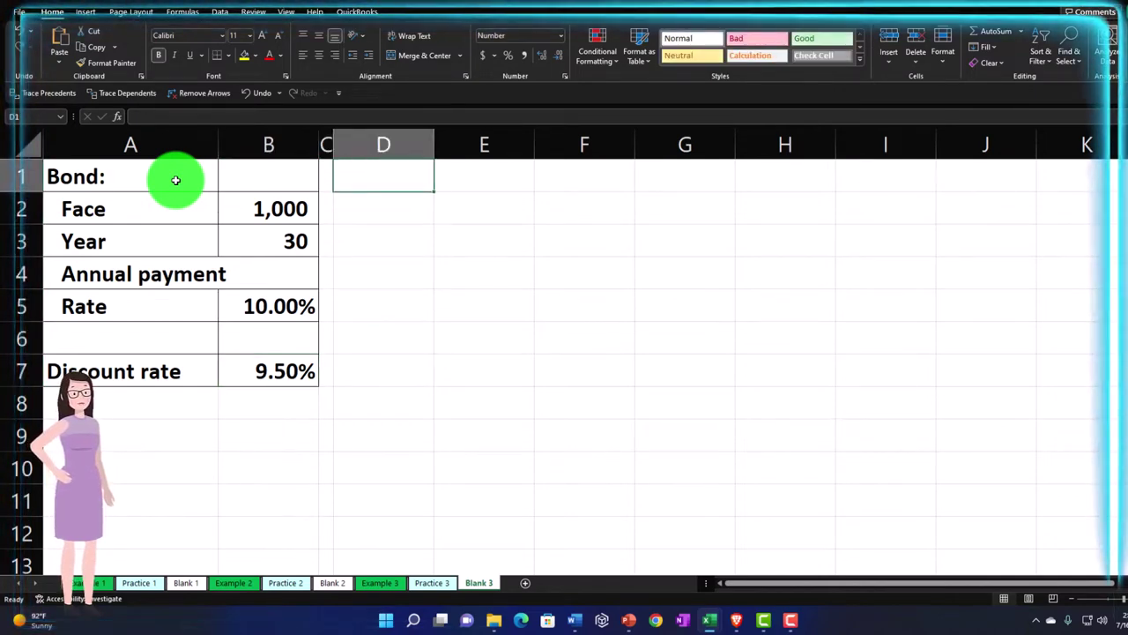
{"action": "type", "text": "Bond Price"}
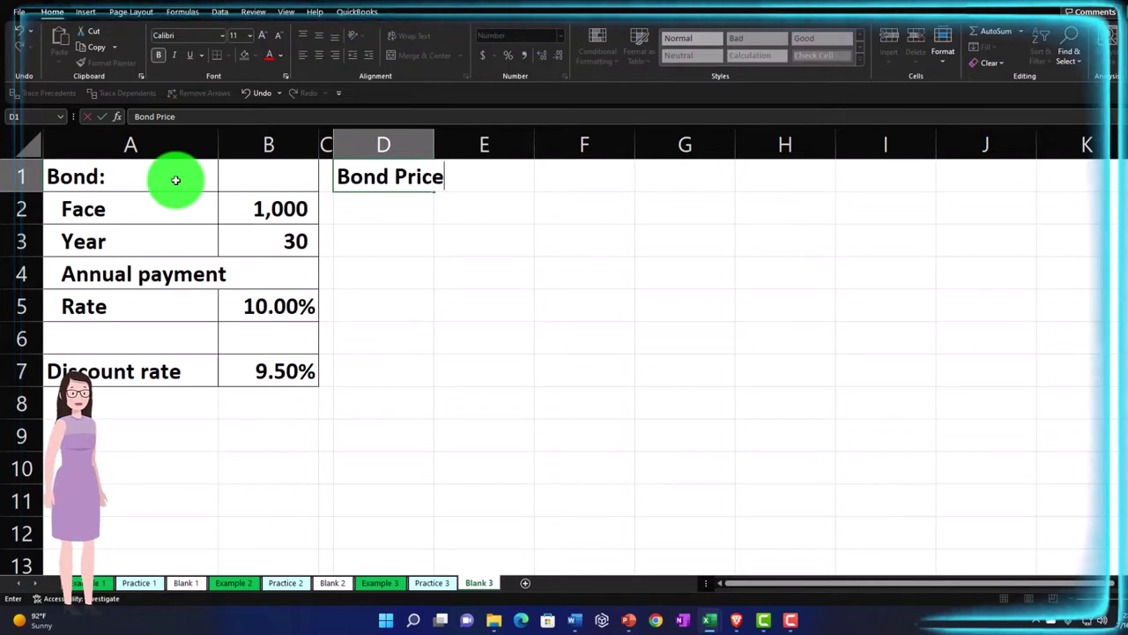
{"action": "key", "text": "Return"}
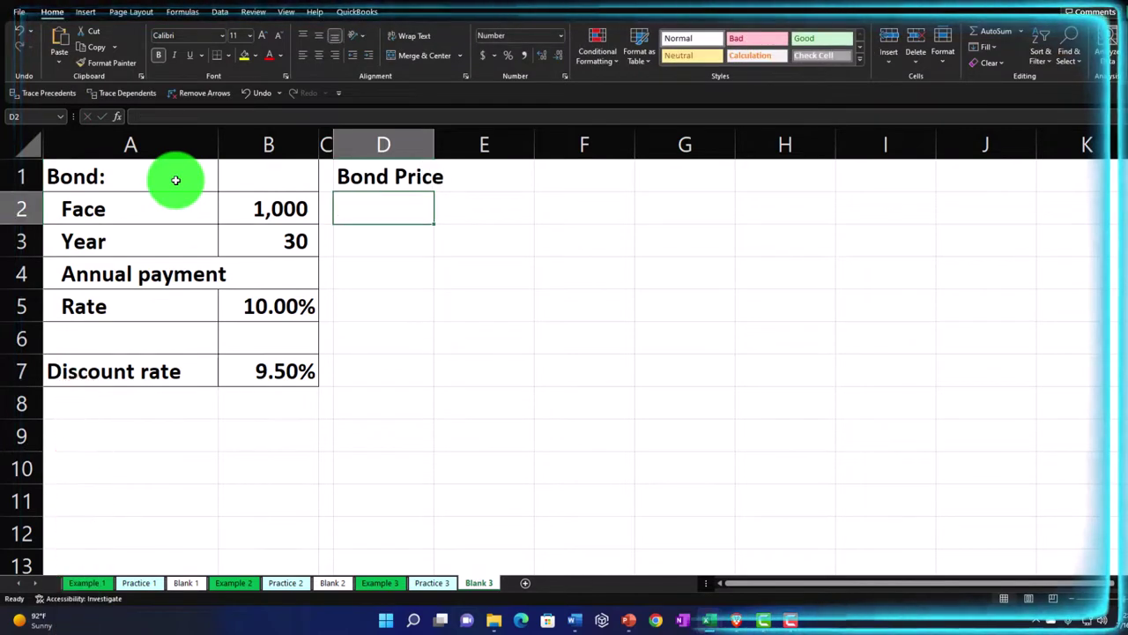
Step: Enter the label "Coupon payment" in cell A9
{"action": "left_click", "coordinate": [103, 434]}
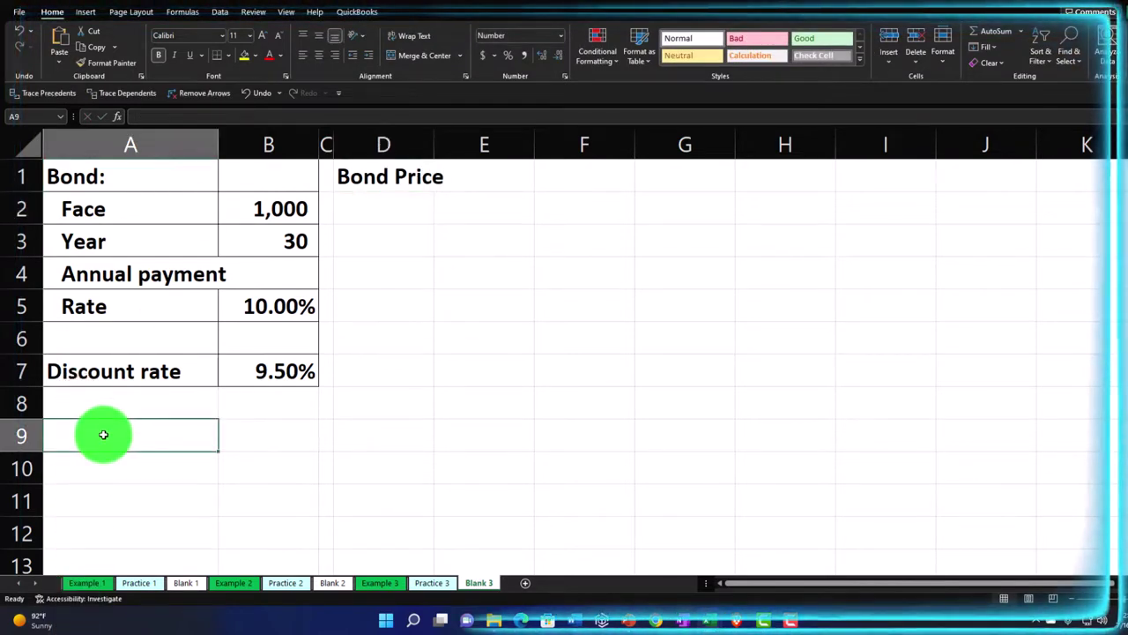
{"action": "type", "text": "Coupon"}
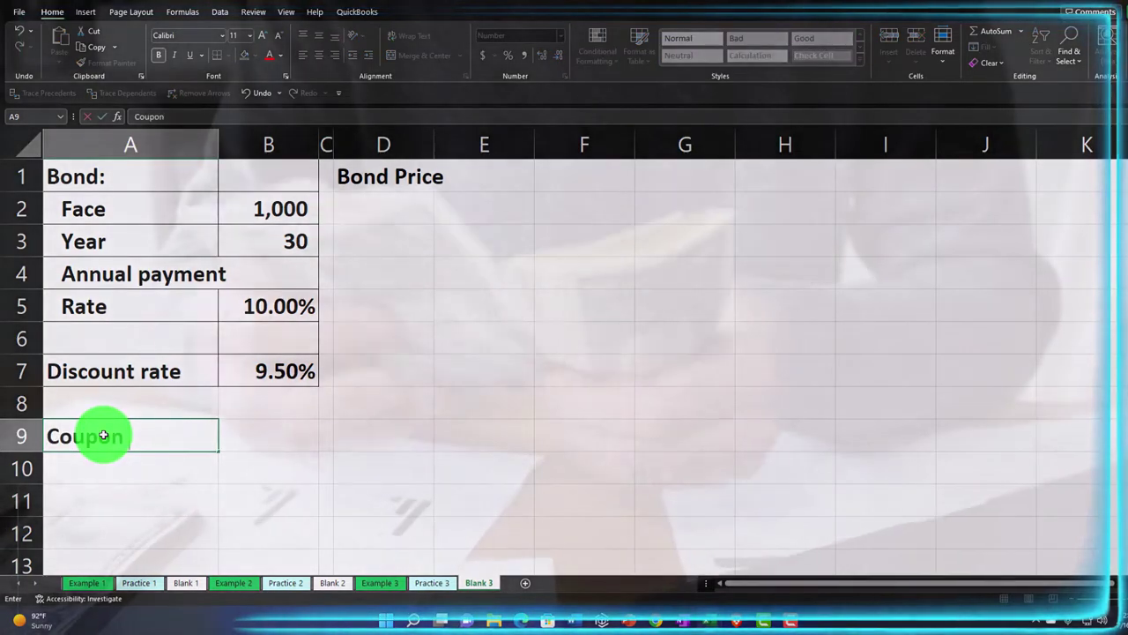
{"action": "type", "text": " paymet"}
{"action": "key", "text": "BackSpace"}
{"action": "key", "text": "BackSpace"}
{"action": "key", "text": "BackSpace"}
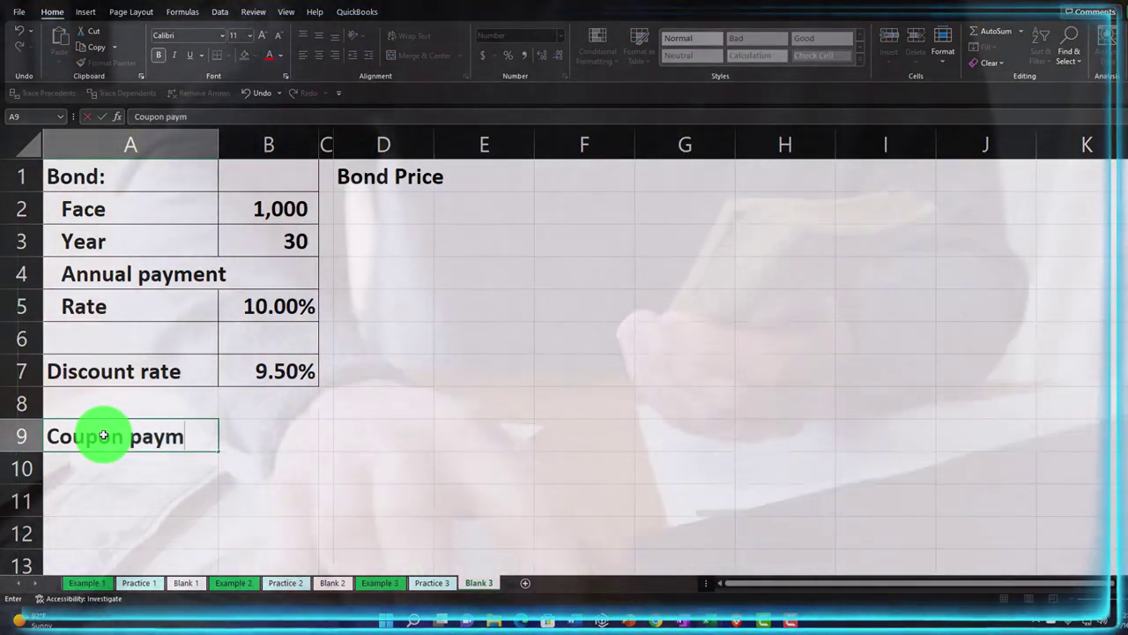
{"action": "type", "text": "ment"}
{"action": "key", "text": "Tab"}
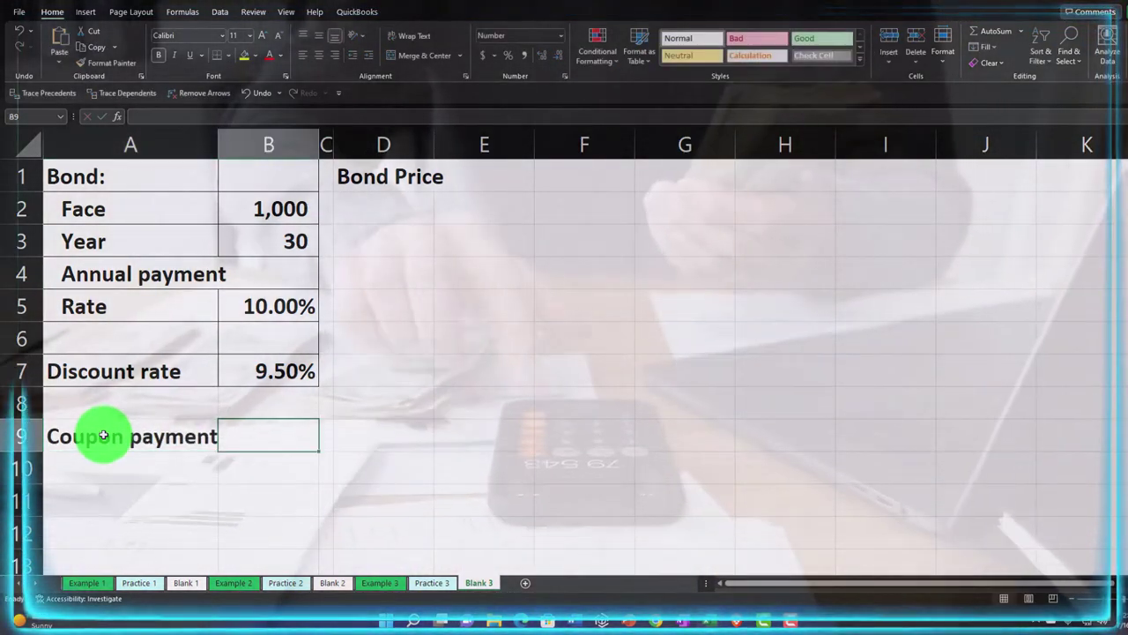
Step: Calculate the coupon payment in B9 as face amount times rate with the formula =B2*B5
{"action": "type", "text": "="}
{"action": "key", "text": "Up"}
{"action": "key", "text": "Up"}
{"action": "key", "text": "Up"}
{"action": "key", "text": "Up"}
{"action": "key", "text": "Up"}
{"action": "key", "text": "Up"}
{"action": "key", "text": "Up"}
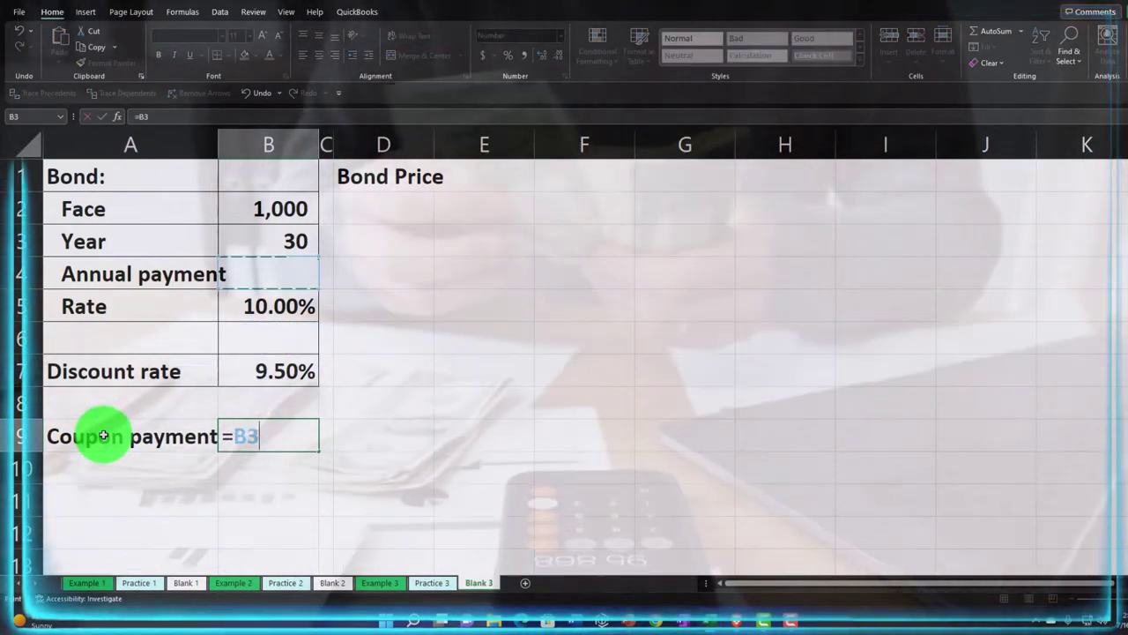
{"action": "type", "text": "*"}
{"action": "key", "text": "Up"}
{"action": "key", "text": "Up"}
{"action": "key", "text": "Up"}
{"action": "key", "text": "Up"}
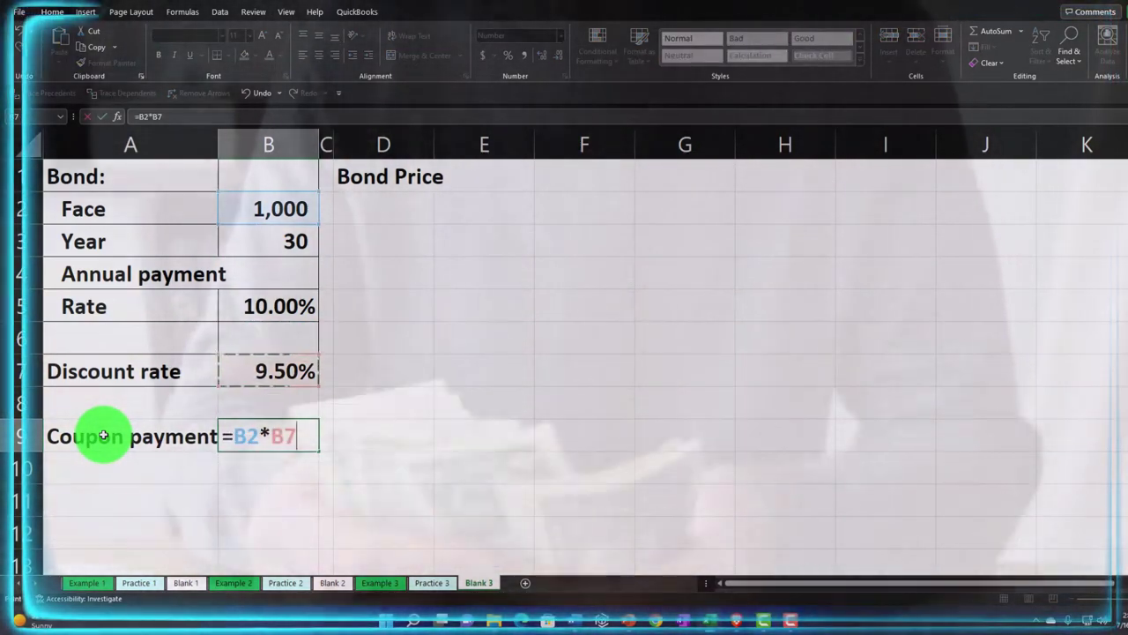
{"action": "key", "text": "Return"}
{"action": "key", "text": "Up"}
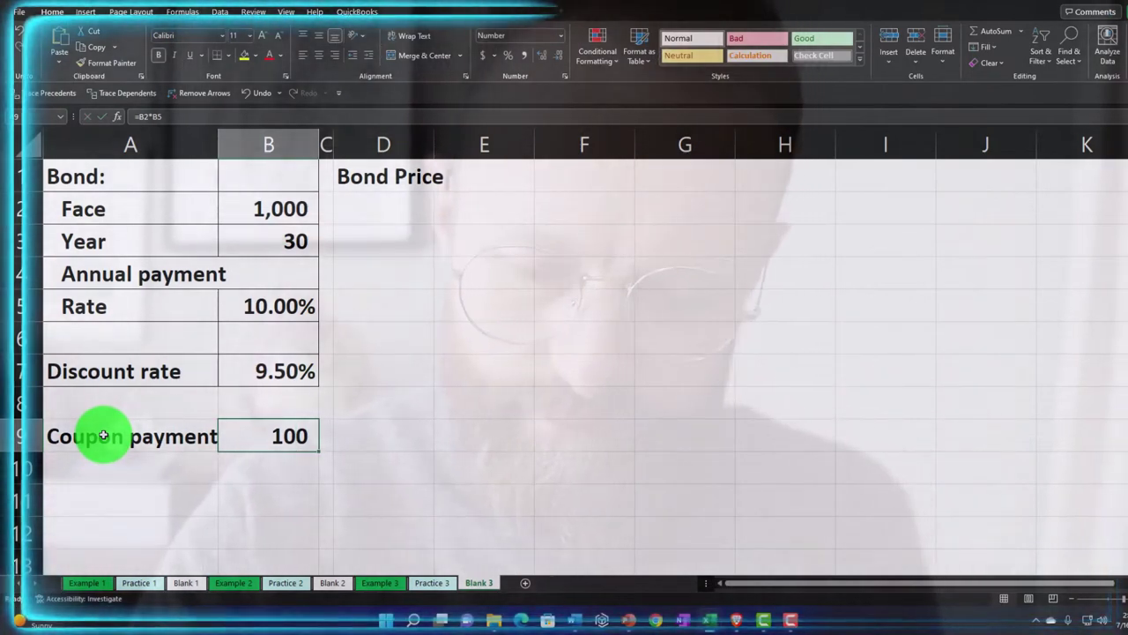
{"action": "key", "text": "Right"}
{"action": "key", "text": "Right"}
{"action": "key", "text": "Right"}
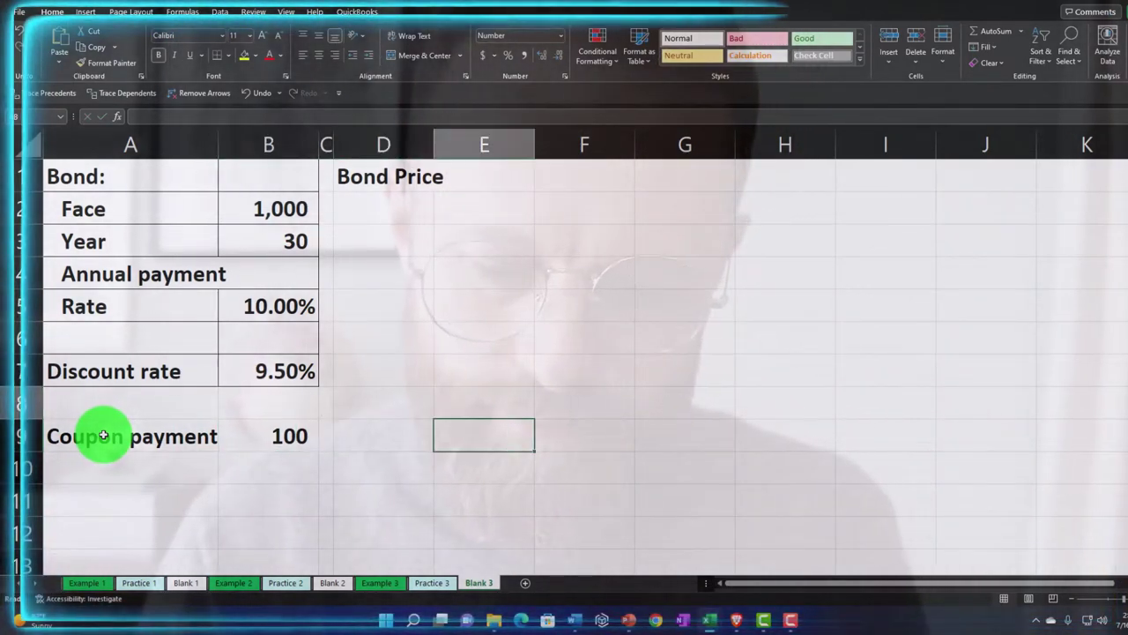
Step: Format the Bond Price heading across D1:E1 with a black fill and white font
{"action": "key", "text": "Up"}
{"action": "key", "text": "Up"}
{"action": "key", "text": "Up"}
{"action": "left_click_drag", "start_coordinate": [393, 173], "coordinate": [447, 177]}
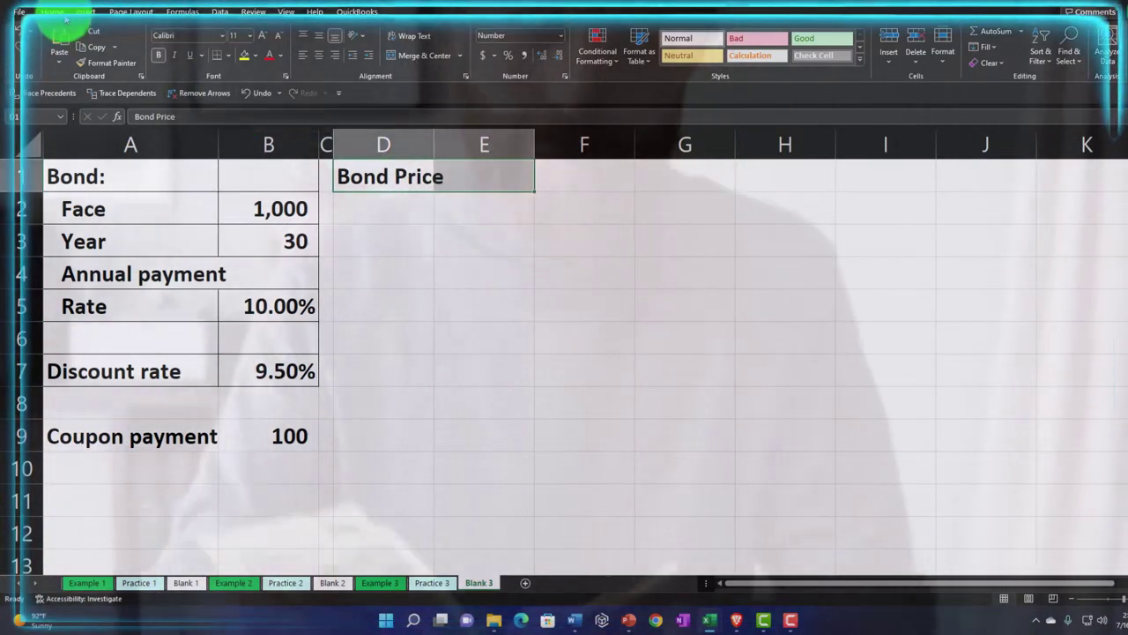
{"action": "left_click", "coordinate": [255, 55]}
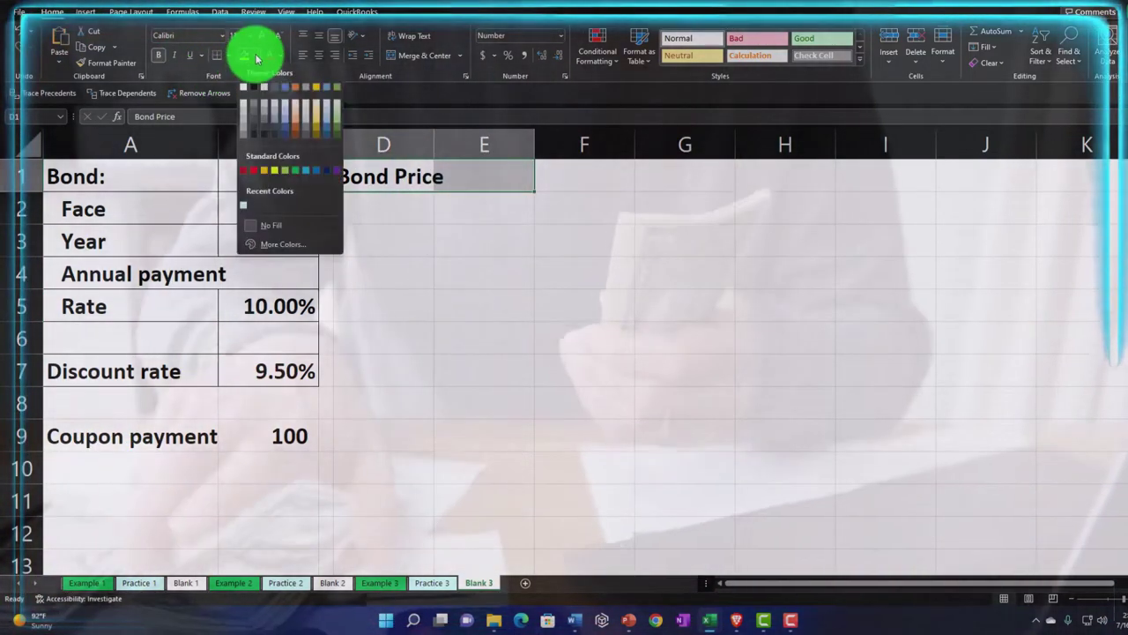
{"action": "left_click", "coordinate": [254, 86]}
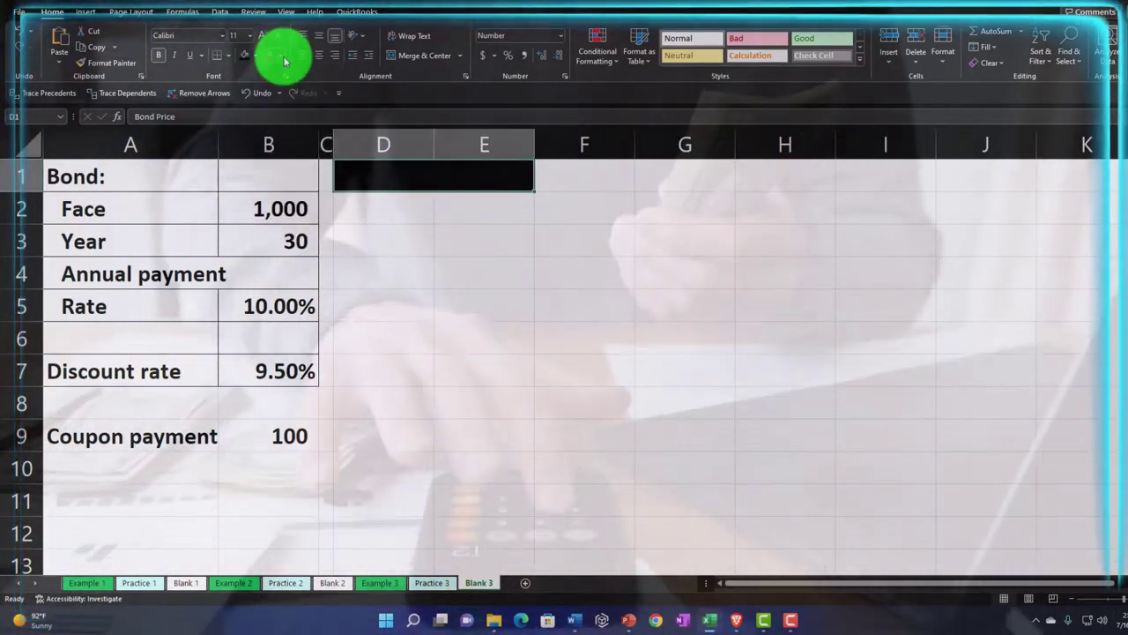
{"action": "left_click", "coordinate": [283, 54]}
{"action": "left_click", "coordinate": [285, 103]}
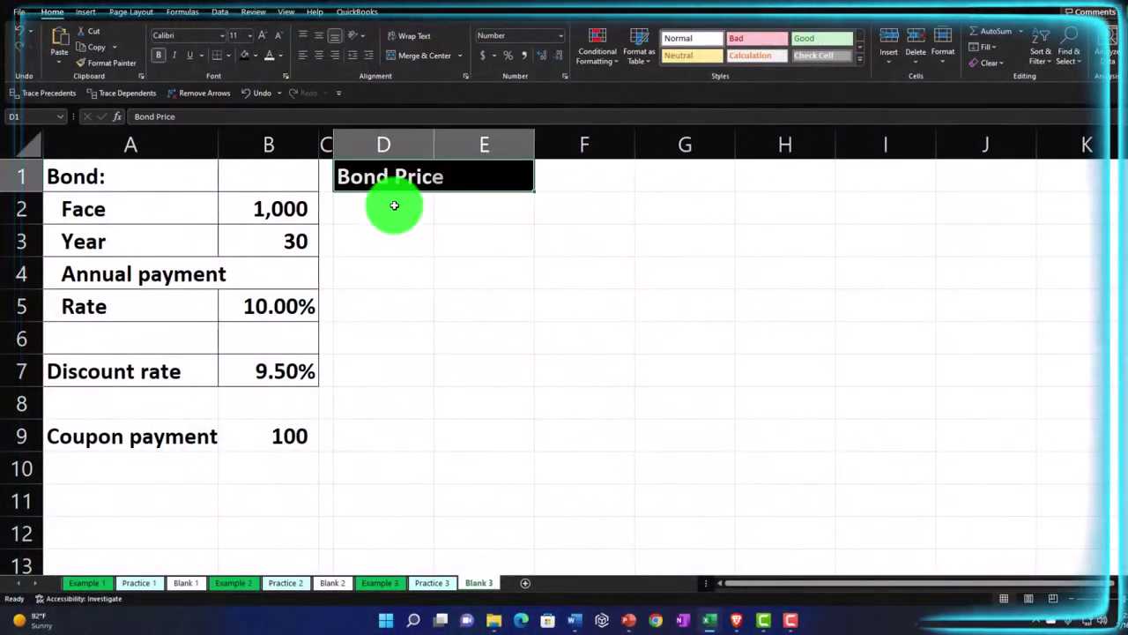
Step: Enter the label "PV interest payments" in D2 and widen column D to fit it
{"action": "left_click", "coordinate": [411, 226]}
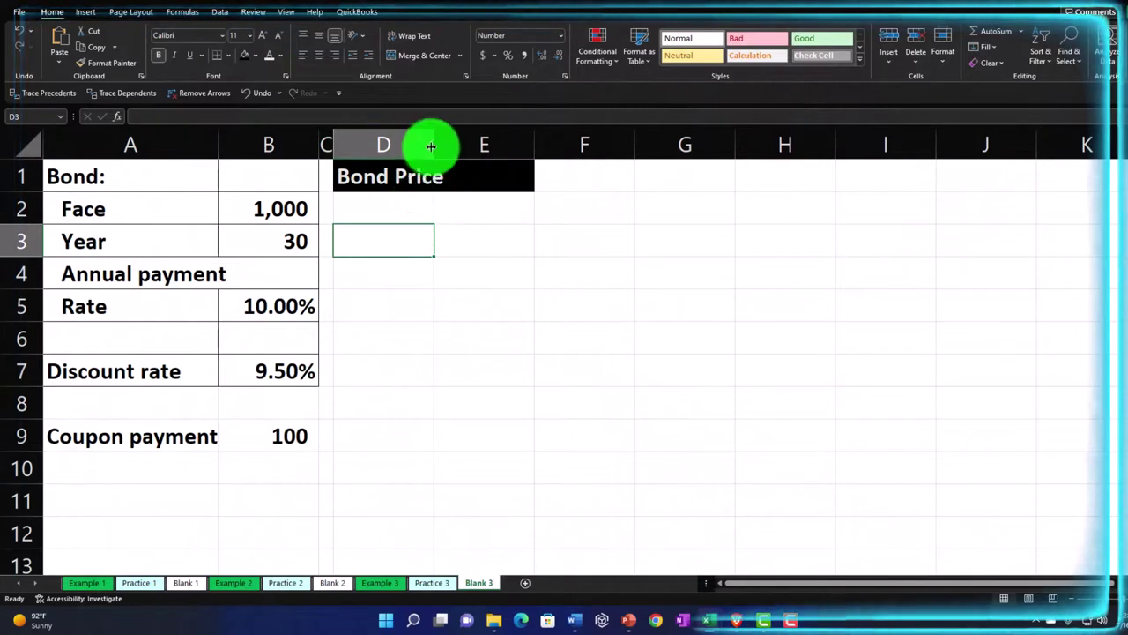
{"action": "left_click_drag", "start_coordinate": [432, 144], "coordinate": [525, 151]}
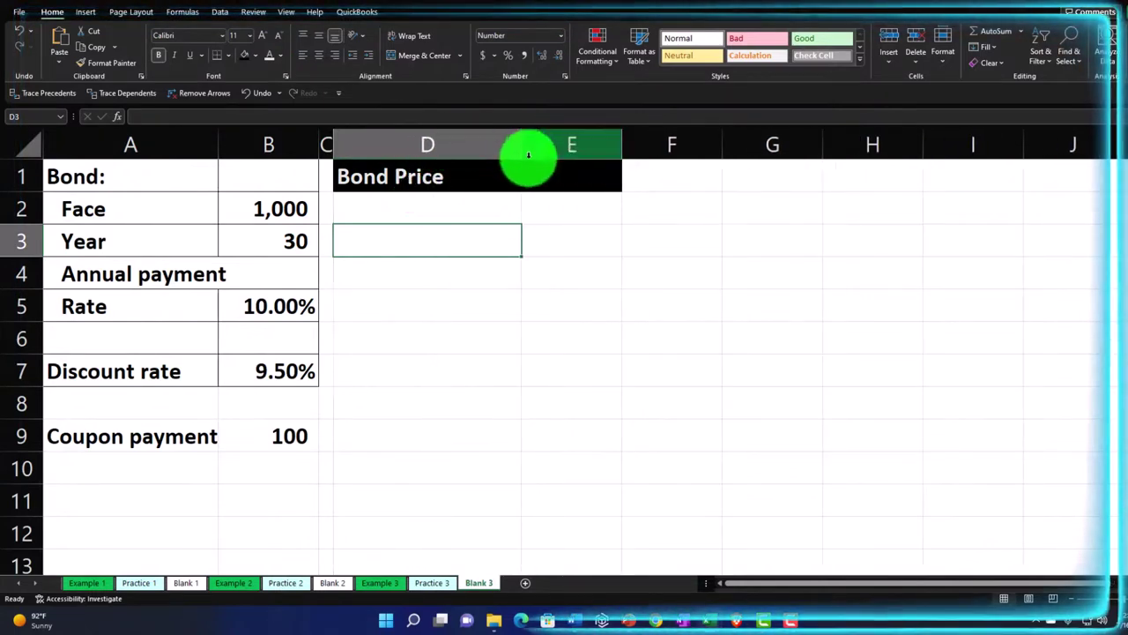
{"action": "left_click", "coordinate": [421, 204]}
{"action": "type", "text": "PV in"}
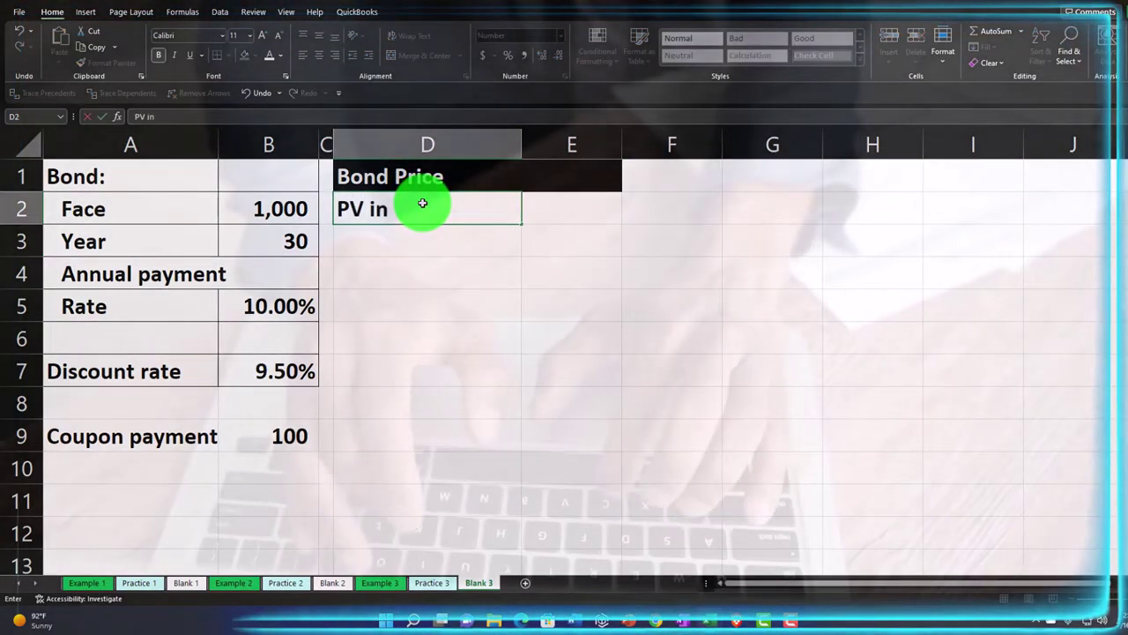
{"action": "type", "text": "terest payments"}
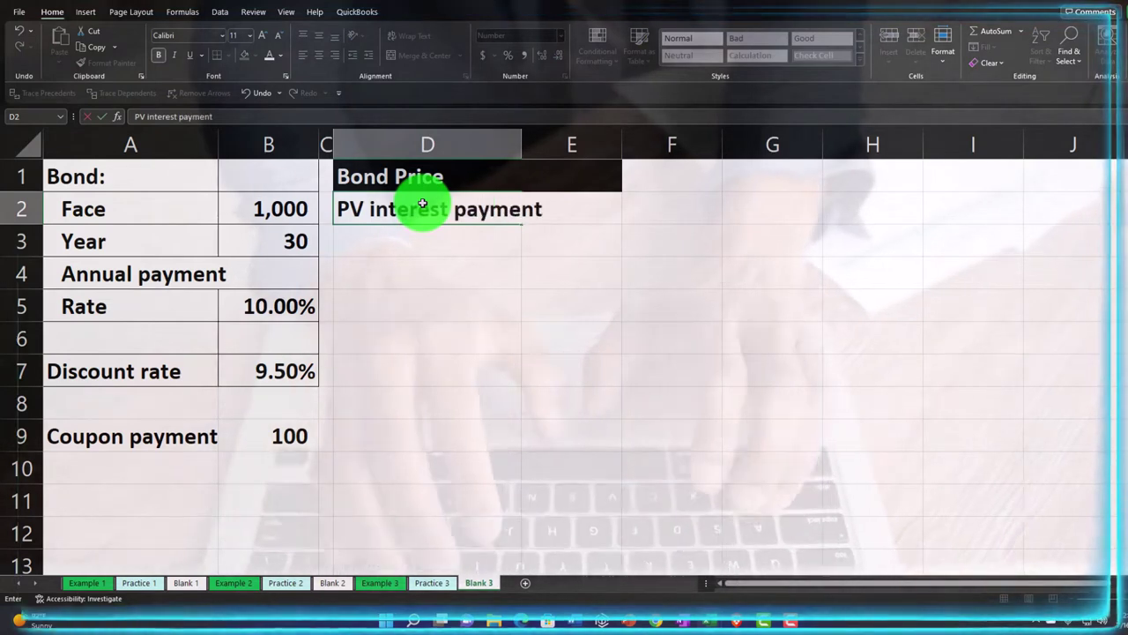
{"action": "key", "text": "Return"}
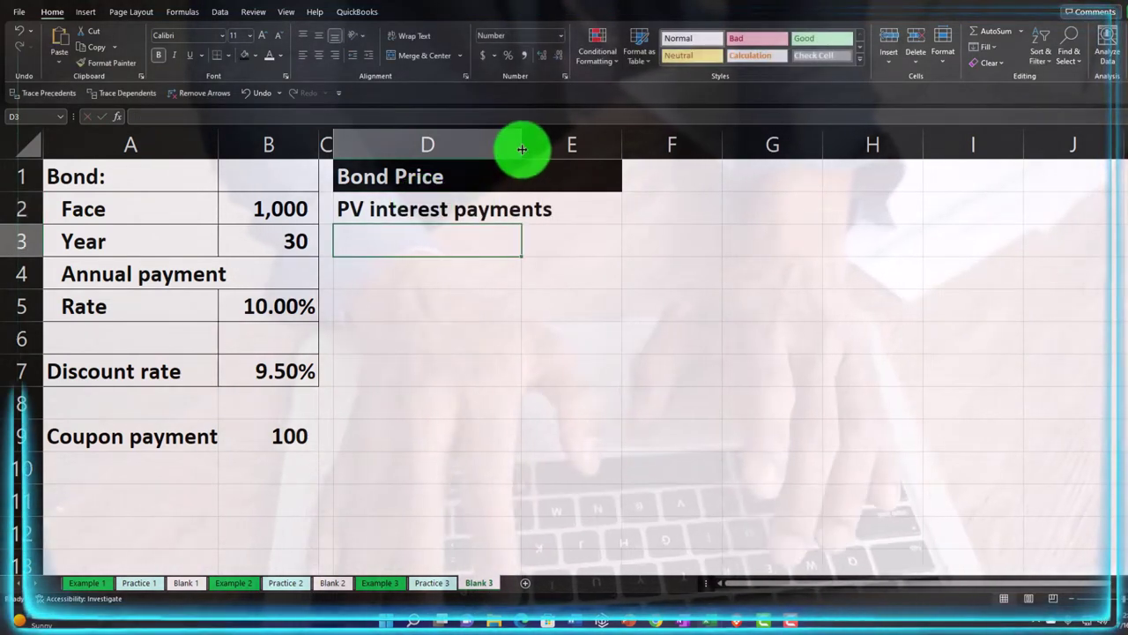
{"action": "left_click_drag", "start_coordinate": [521, 147], "coordinate": [558, 150]}
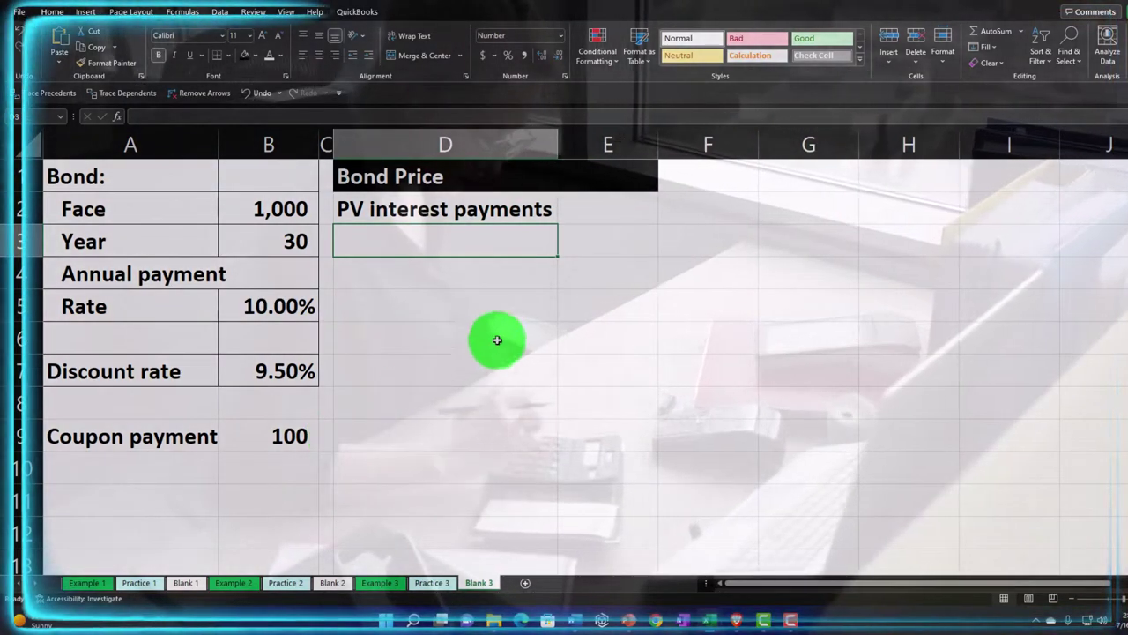
Step: Calculate the present value of the interest payments in E2 with -PV(B7,B3,B9), using discount rate, years and coupon payment
{"action": "left_click", "coordinate": [599, 212]}
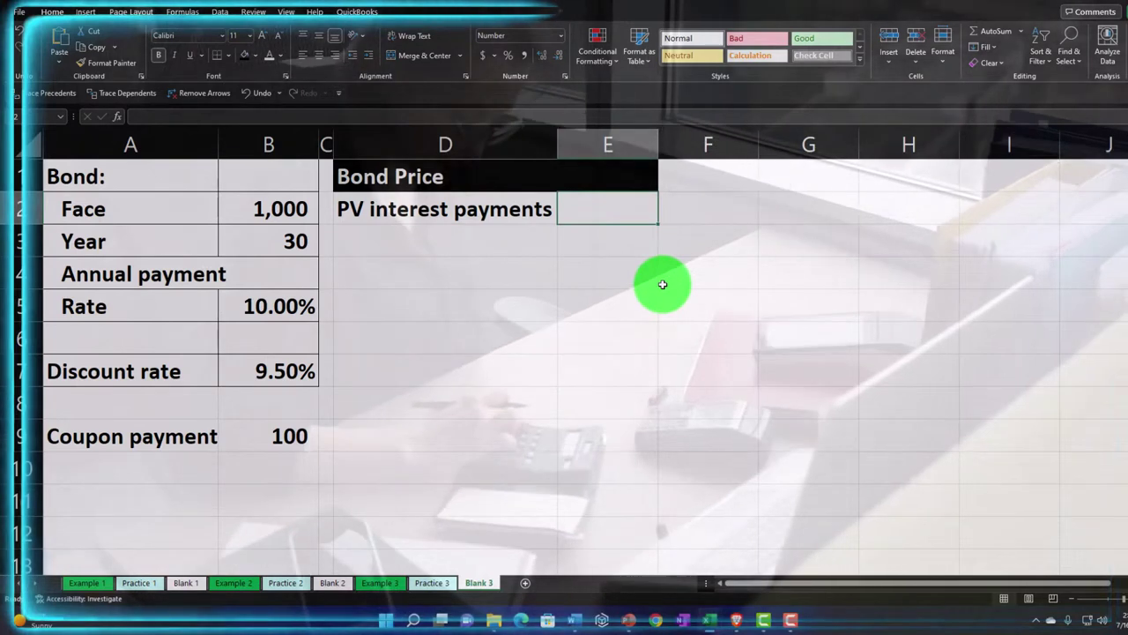
{"action": "type", "text": "-"}
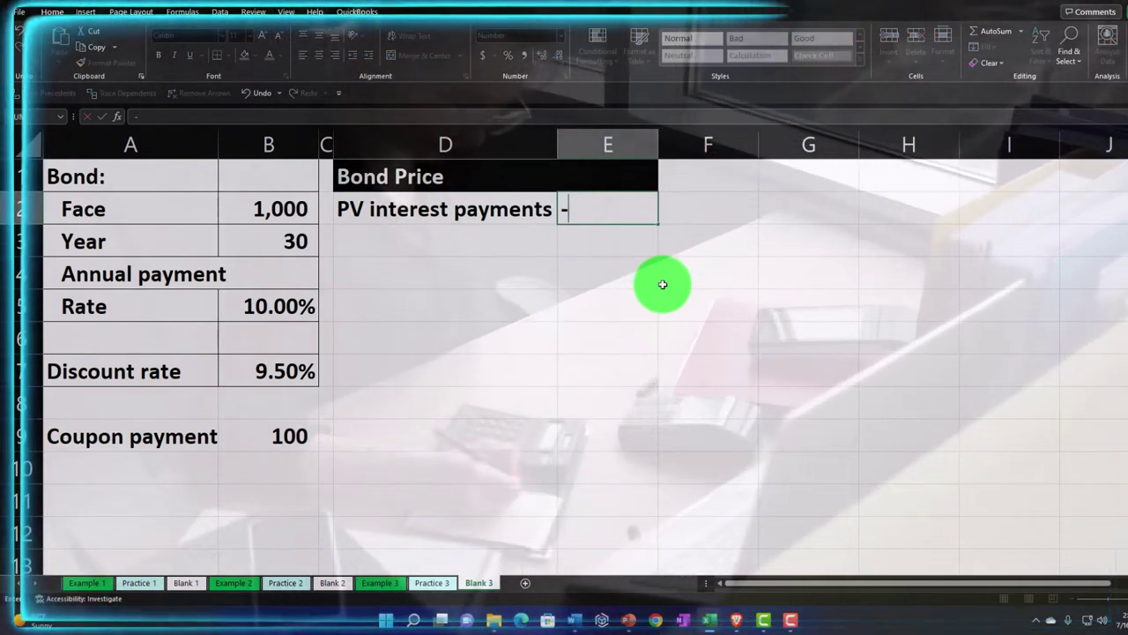
{"action": "type", "text": "pv("}
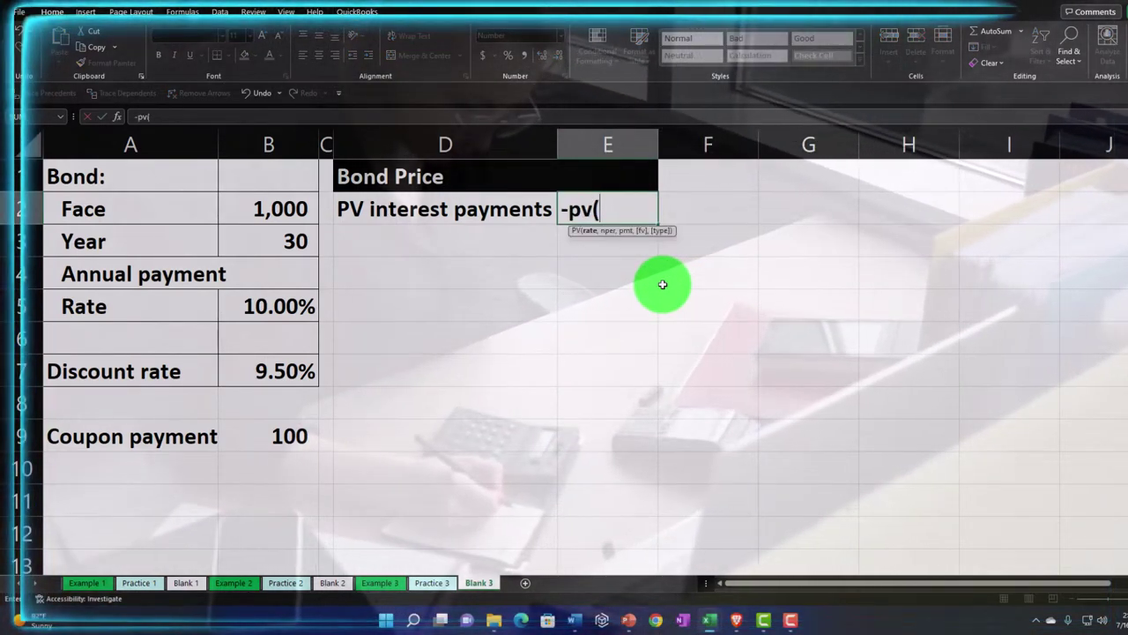
{"action": "key", "text": "Left"}
{"action": "key", "text": "Left"}
{"action": "key", "text": "Left"}
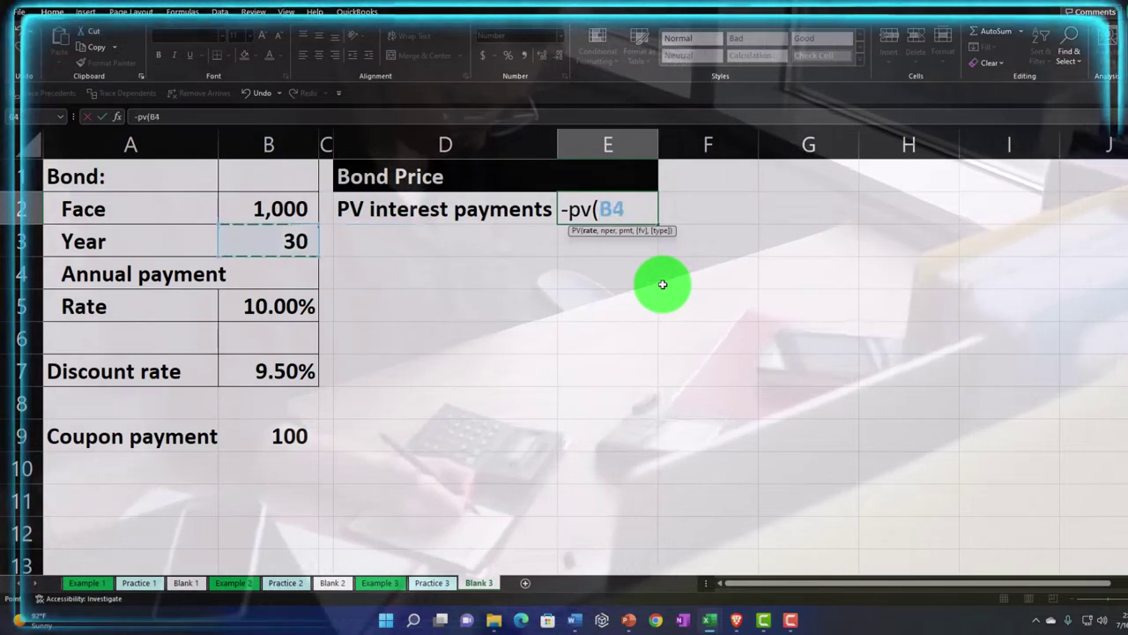
{"action": "key", "text": "Down"}
{"action": "key", "text": "Down"}
{"action": "key", "text": "Down"}
{"action": "key", "text": "Down"}
{"action": "key", "text": "Up"}
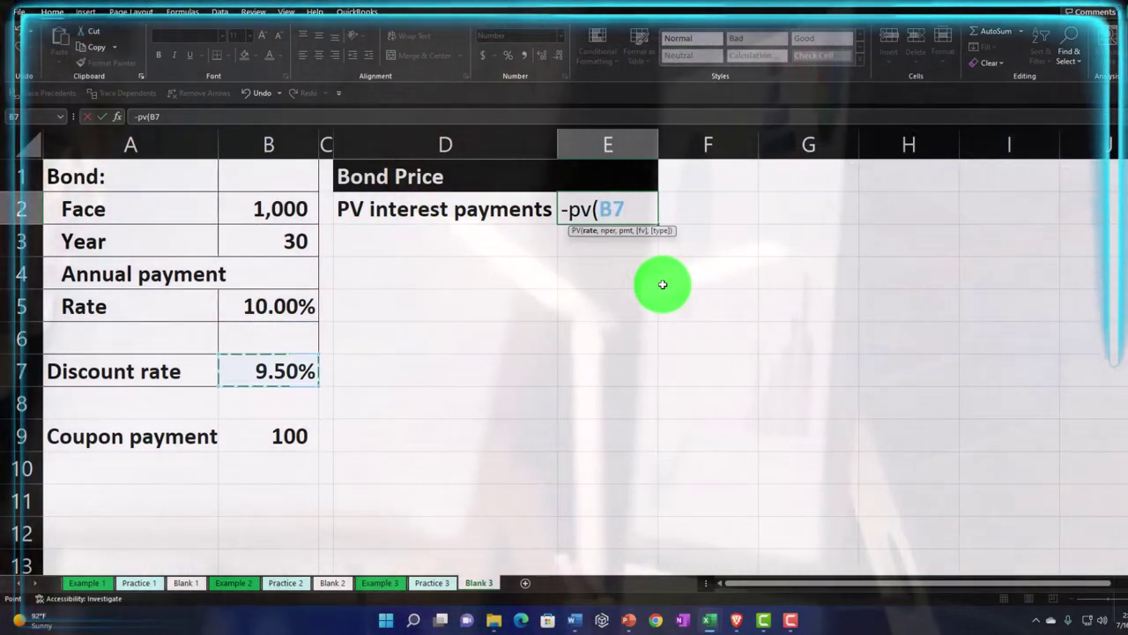
{"action": "type", "text": ","}
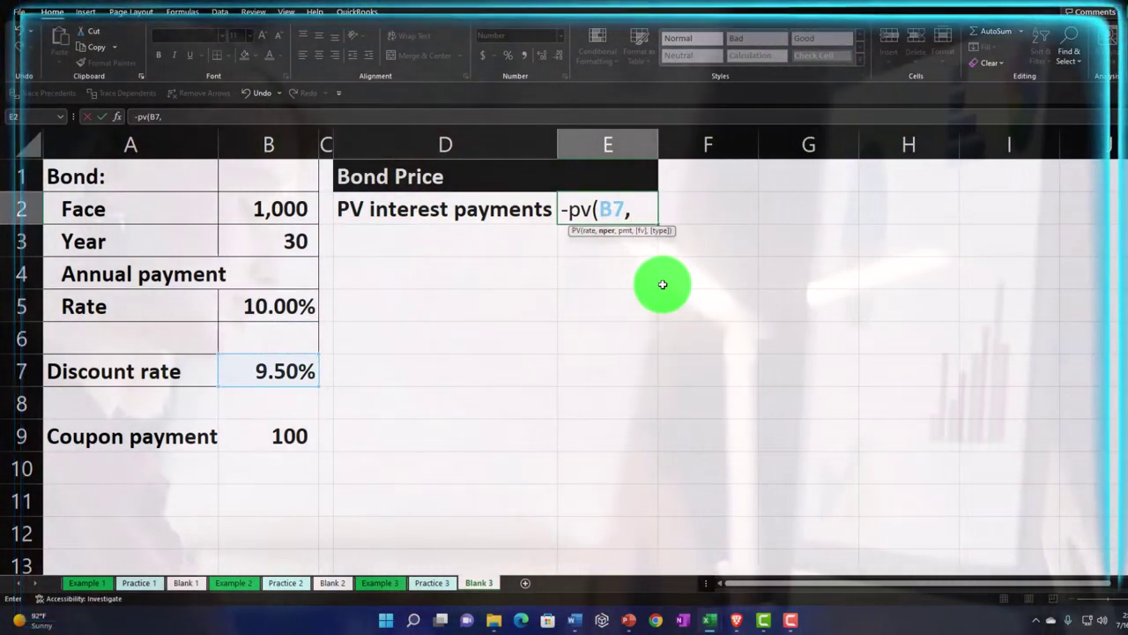
{"action": "key", "text": "Left"}
{"action": "key", "text": "Left"}
{"action": "key", "text": "Left"}
{"action": "key", "text": "Down"}
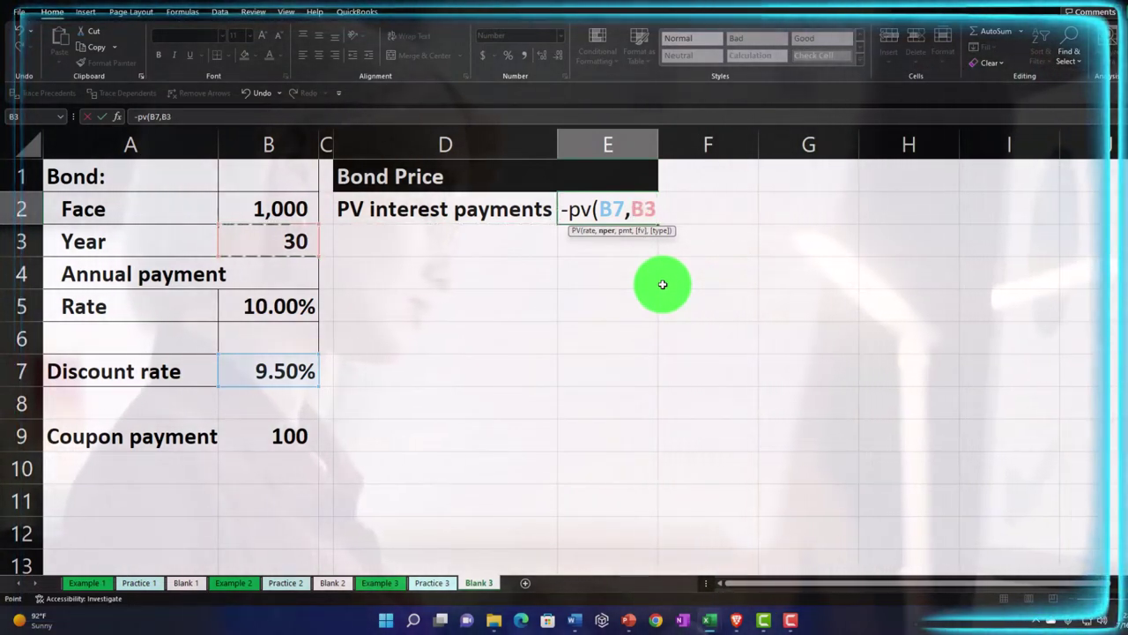
{"action": "type", "text": ","}
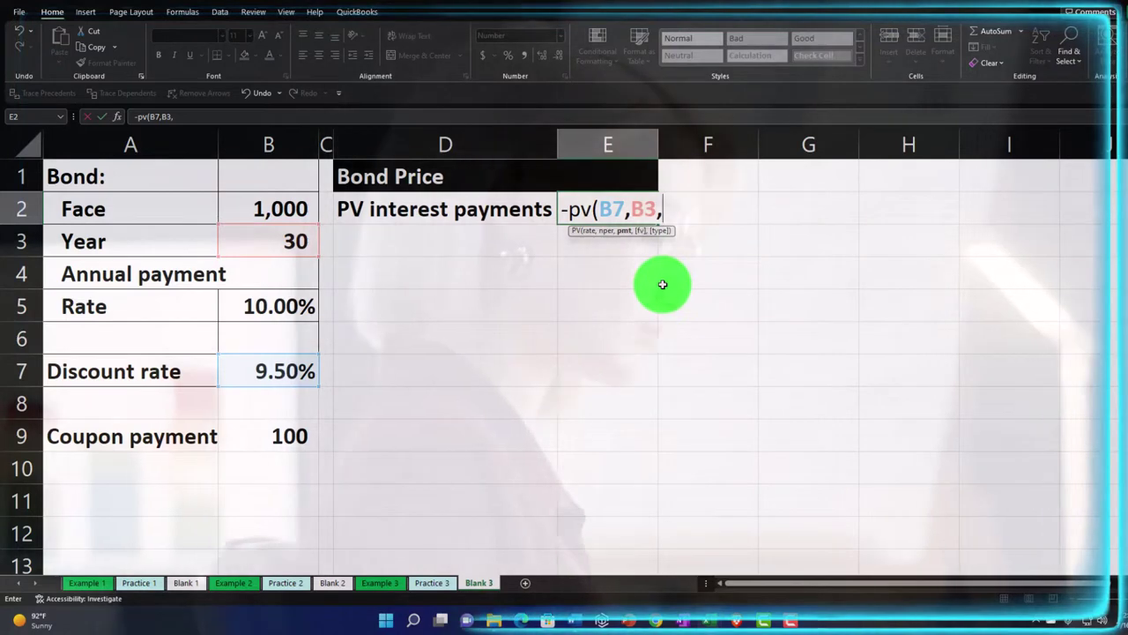
{"action": "key", "text": "Left"}
{"action": "key", "text": "Left"}
{"action": "key", "text": "Left"}
{"action": "key", "text": "Down"}
{"action": "key", "text": "Down"}
{"action": "key", "text": "Down"}
{"action": "key", "text": "Down"}
{"action": "key", "text": "Down"}
{"action": "key", "text": "Down"}
{"action": "key", "text": "Down"}
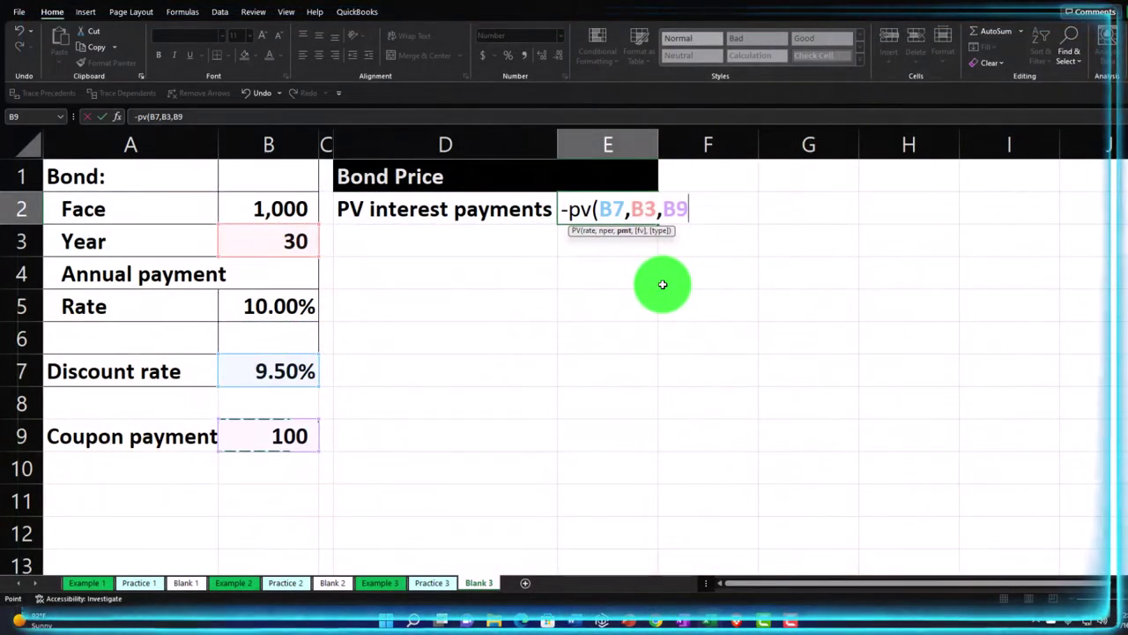
{"action": "key", "text": "Return"}
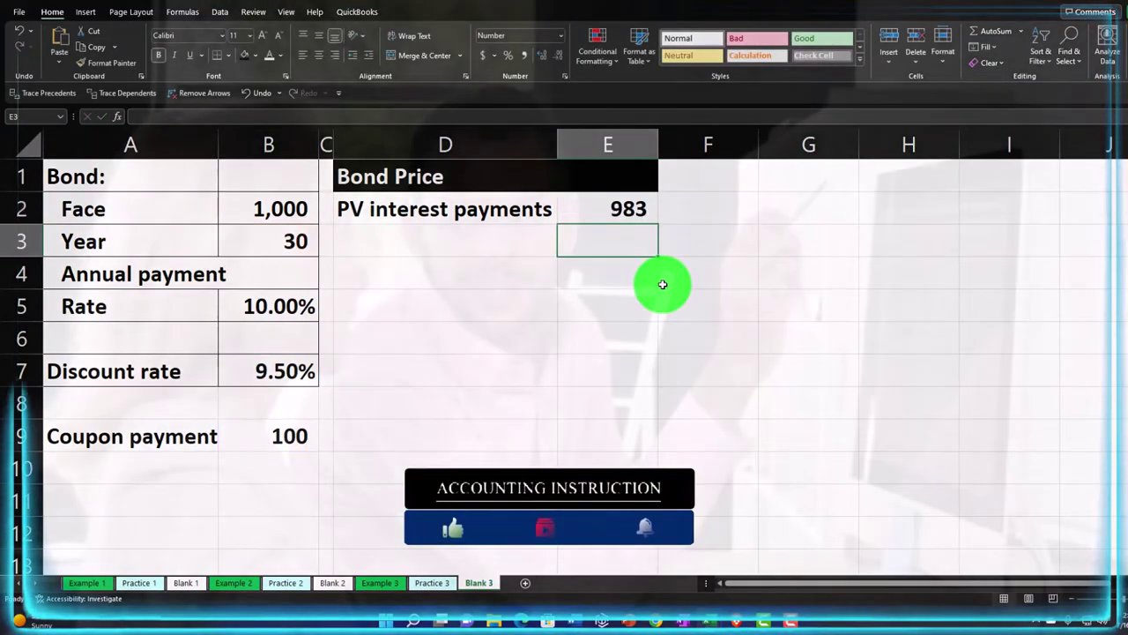
Step: Enter the label "PV face amount" in cell D3
{"action": "key", "text": "Left"}
{"action": "type", "text": "PV"}
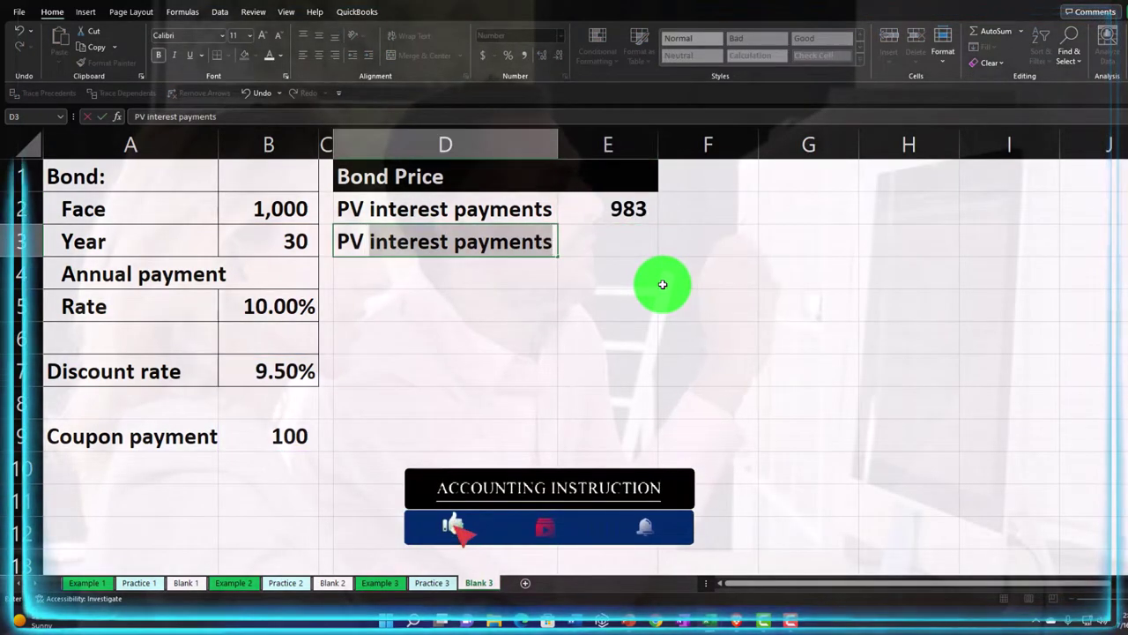
{"action": "type", "text": " face amo"}
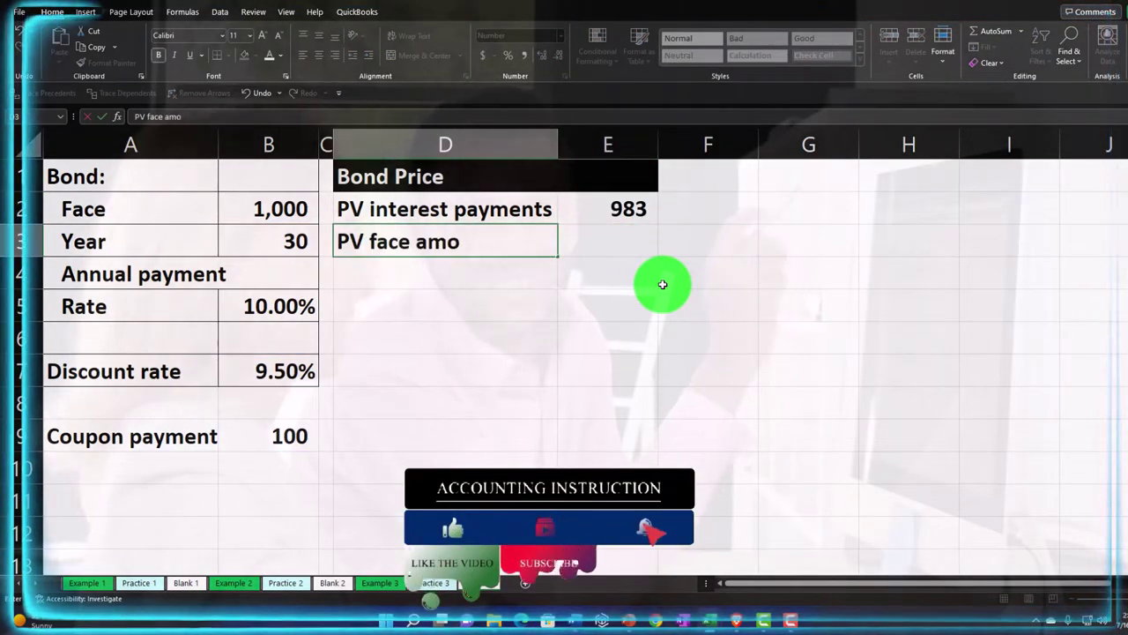
{"action": "type", "text": "unt"}
{"action": "key", "text": "Right"}
Step: Calculate the present value of the face amount in E3 with -PV(B7,B3,,B2), leaving the payment argument empty
{"action": "type", "text": "-"}
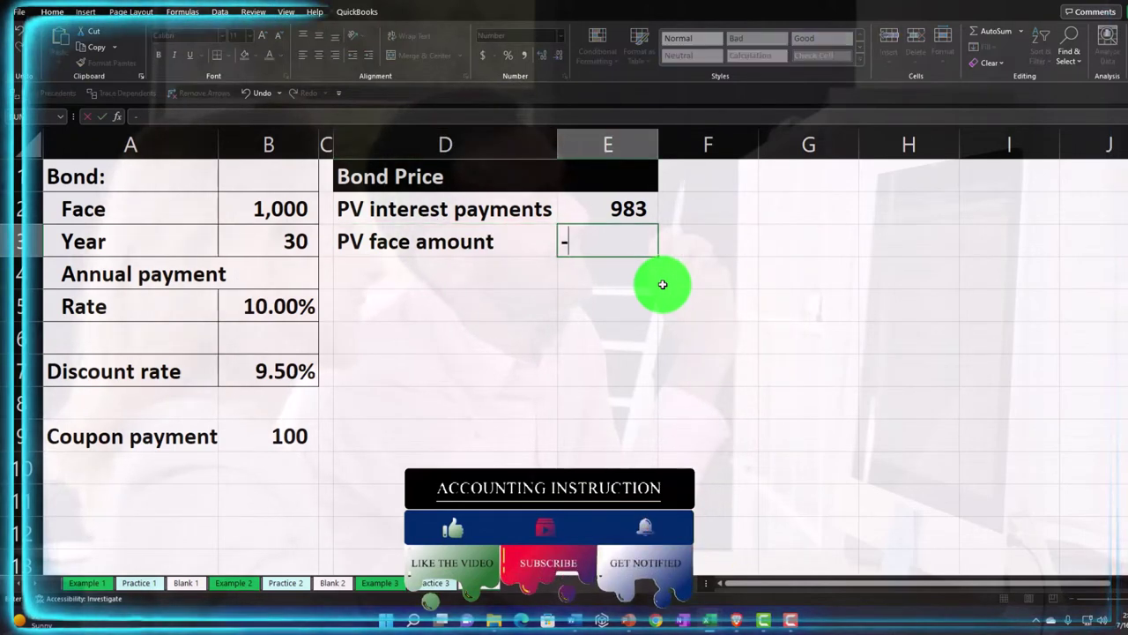
{"action": "type", "text": "pv("}
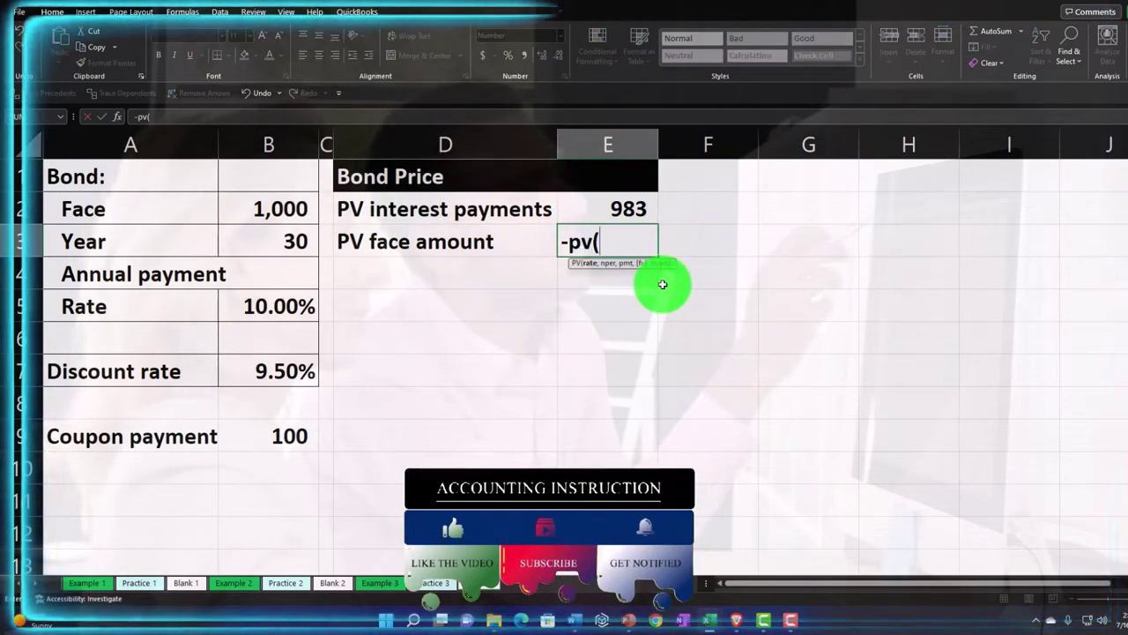
{"action": "key", "text": "Left"}
{"action": "key", "text": "Left"}
{"action": "key", "text": "Left"}
{"action": "key", "text": "Down"}
{"action": "key", "text": "Down"}
{"action": "key", "text": "Down"}
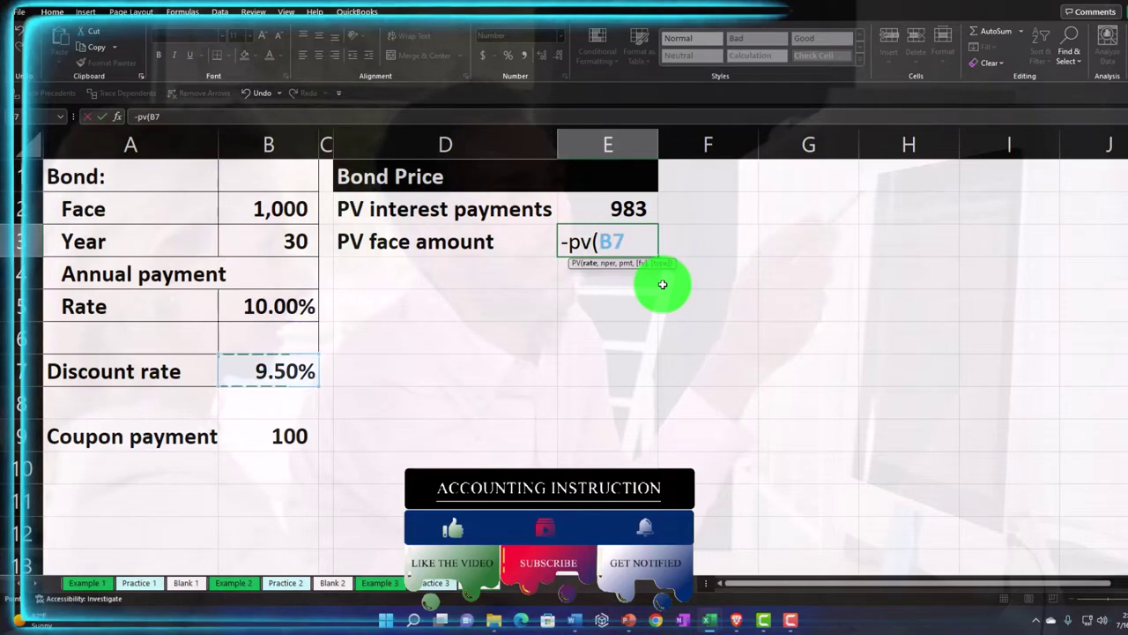
{"action": "type", "text": ","}
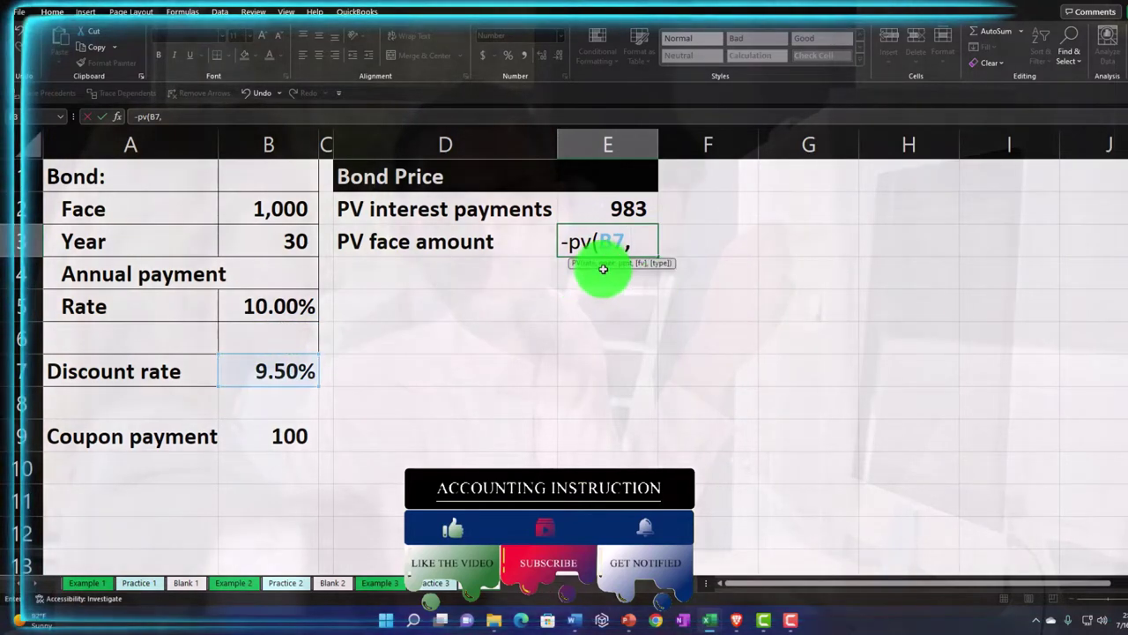
{"action": "key", "text": "Left"}
{"action": "key", "text": "Left"}
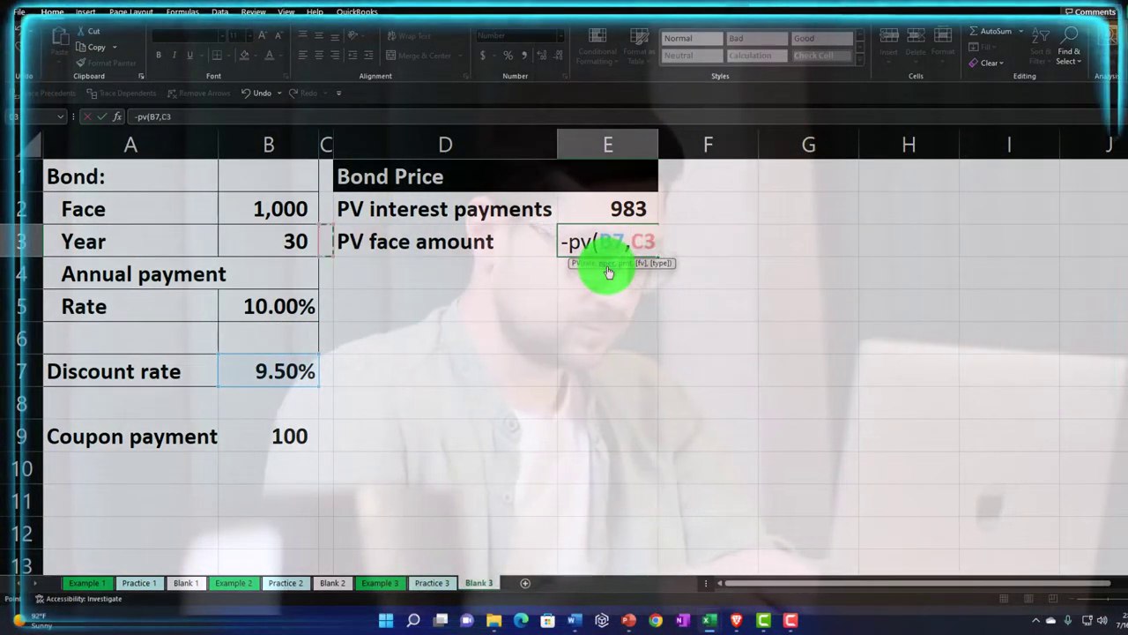
{"action": "key", "text": "Left"}
{"action": "type", "text": ","}
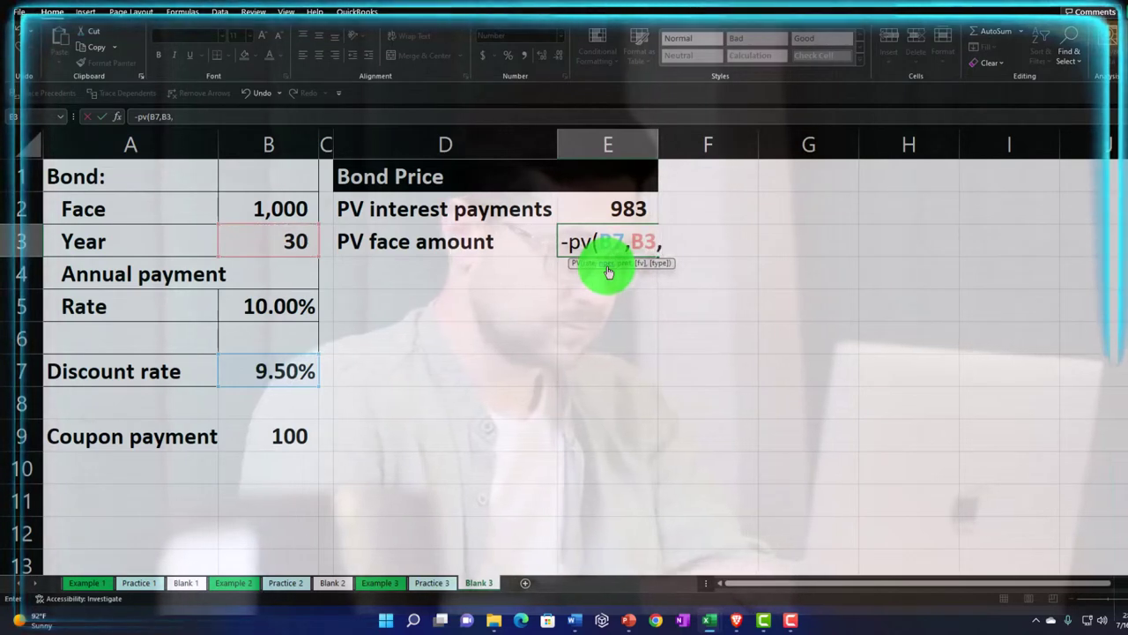
{"action": "type", "text": ","}
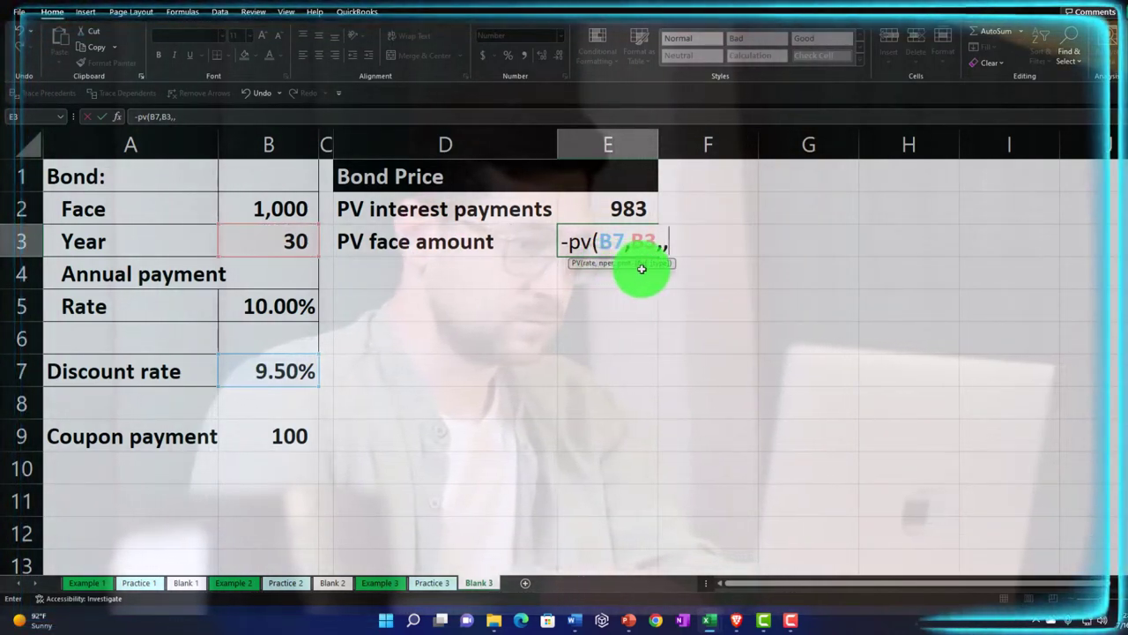
{"action": "key", "text": "Left"}
{"action": "key", "text": "Left"}
{"action": "key", "text": "Left"}
{"action": "key", "text": "Up"}
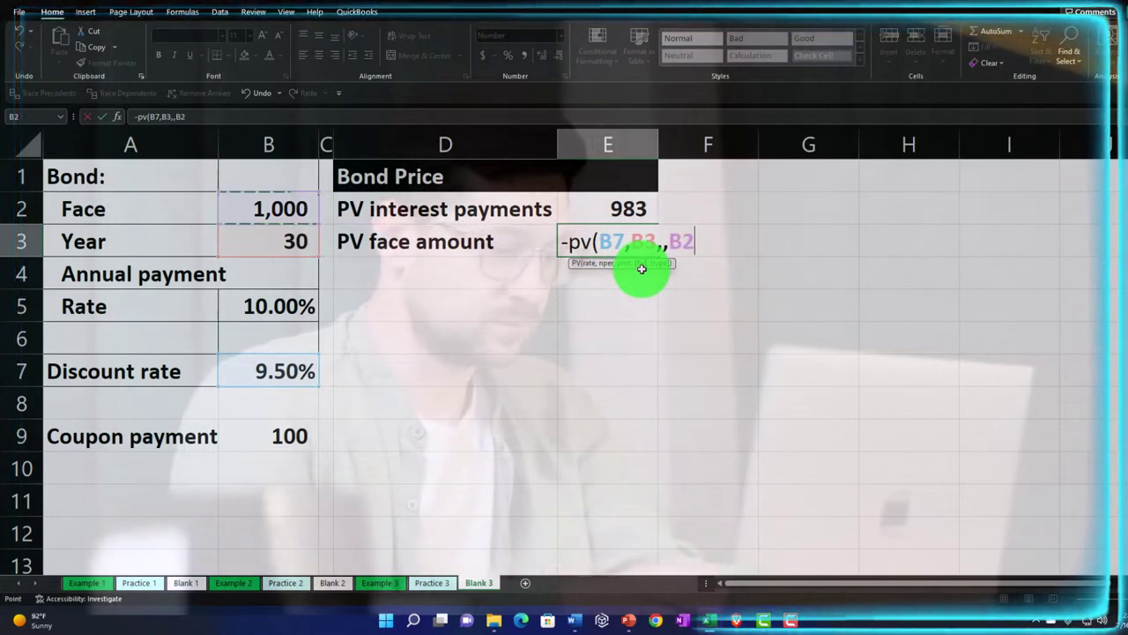
{"action": "key", "text": "Return"}
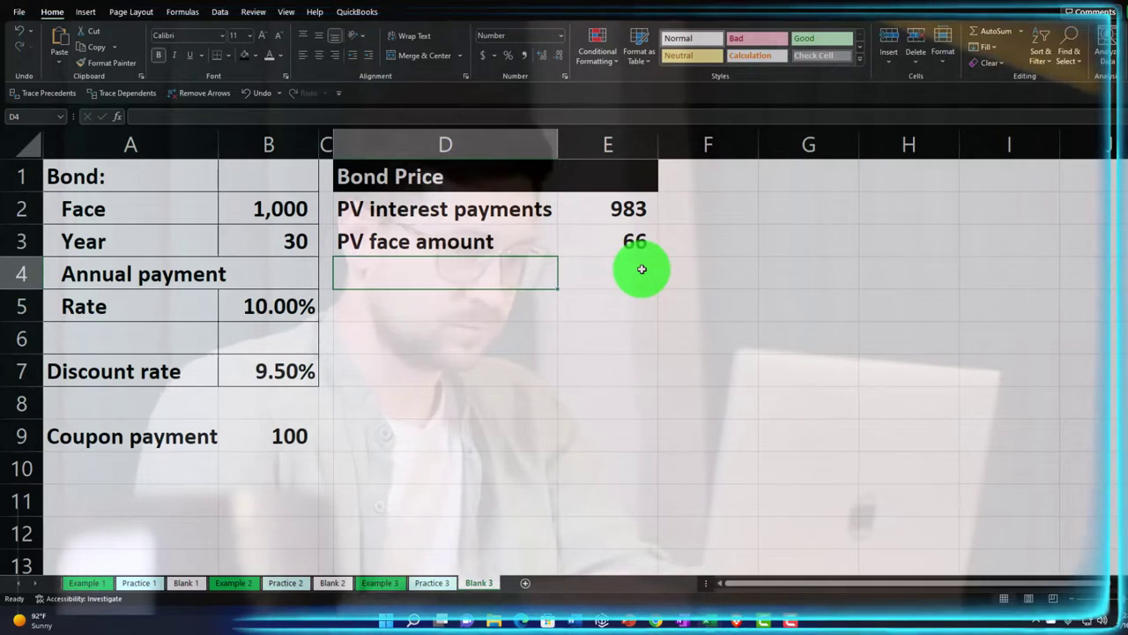
Step: Label D4 "Bond price" and total the two present values in E4 with a SUM of E2:E3
{"action": "type", "text": "B"}
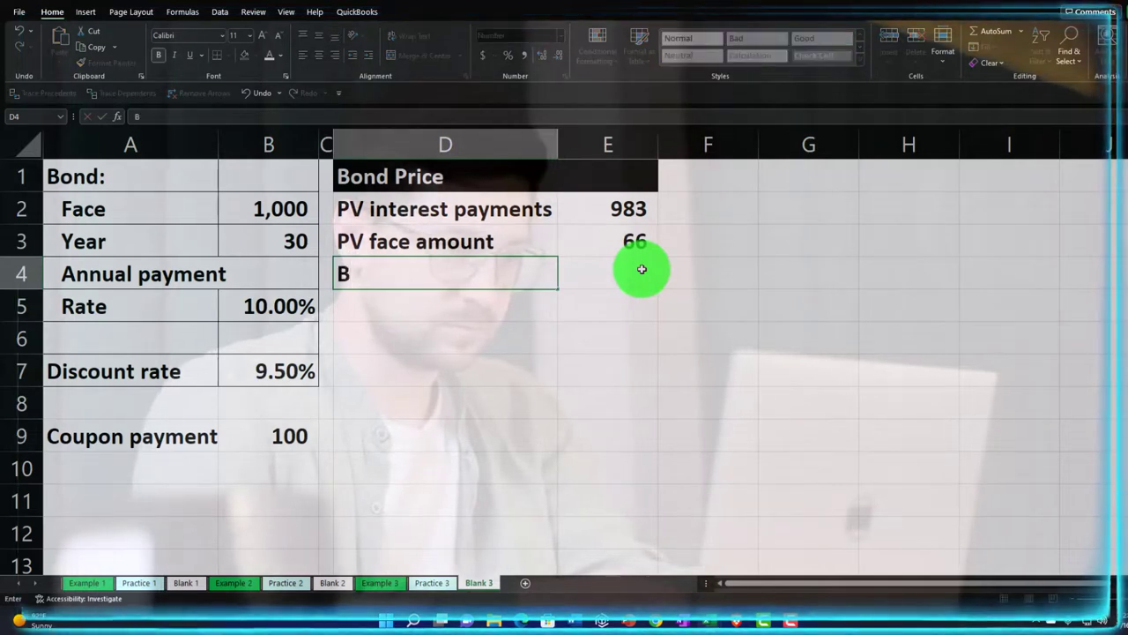
{"action": "type", "text": "ond price"}
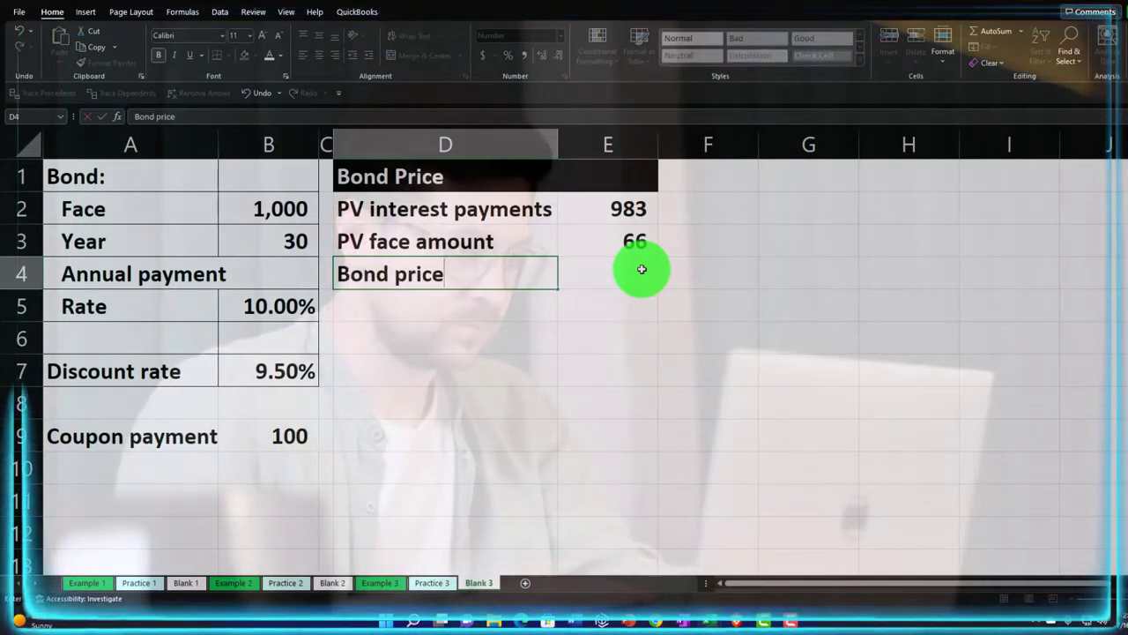
{"action": "left_click", "coordinate": [641, 269]}
{"action": "type", "text": "=sum("}
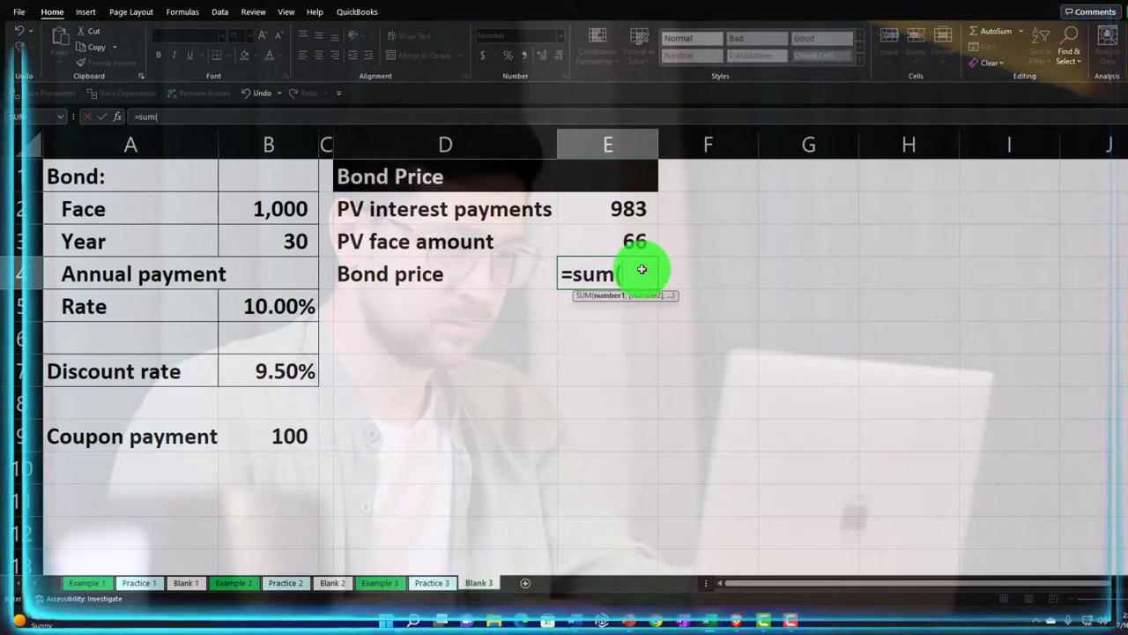
{"action": "key", "text": "Up"}
{"action": "key", "text": "shift+Up"}
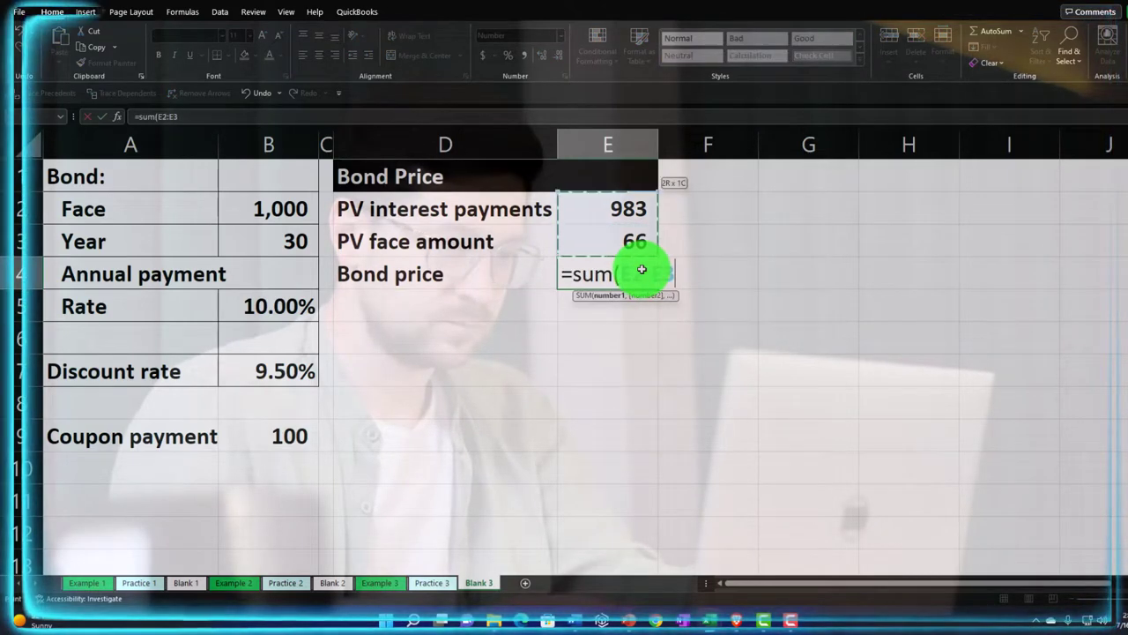
{"action": "key", "text": "Return"}
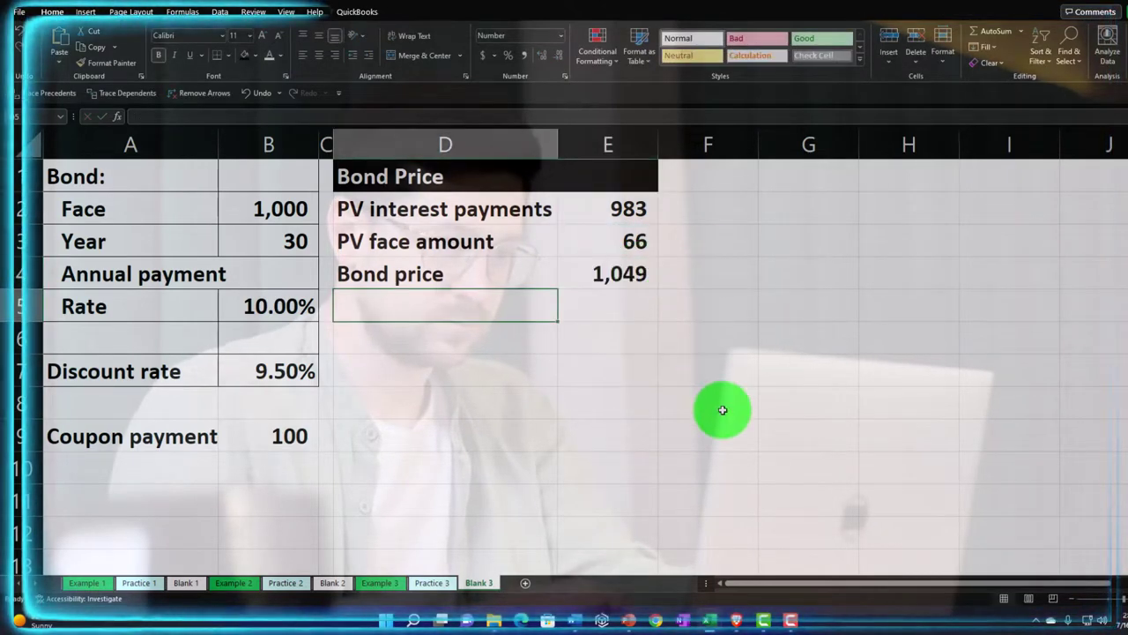
Step: Try a discount rate of 10% in B7 and restore the rate to 9.5%
{"action": "key", "text": "Left"}
{"action": "key", "text": "Left"}
{"action": "key", "text": "Down"}
{"action": "key", "text": "Down"}
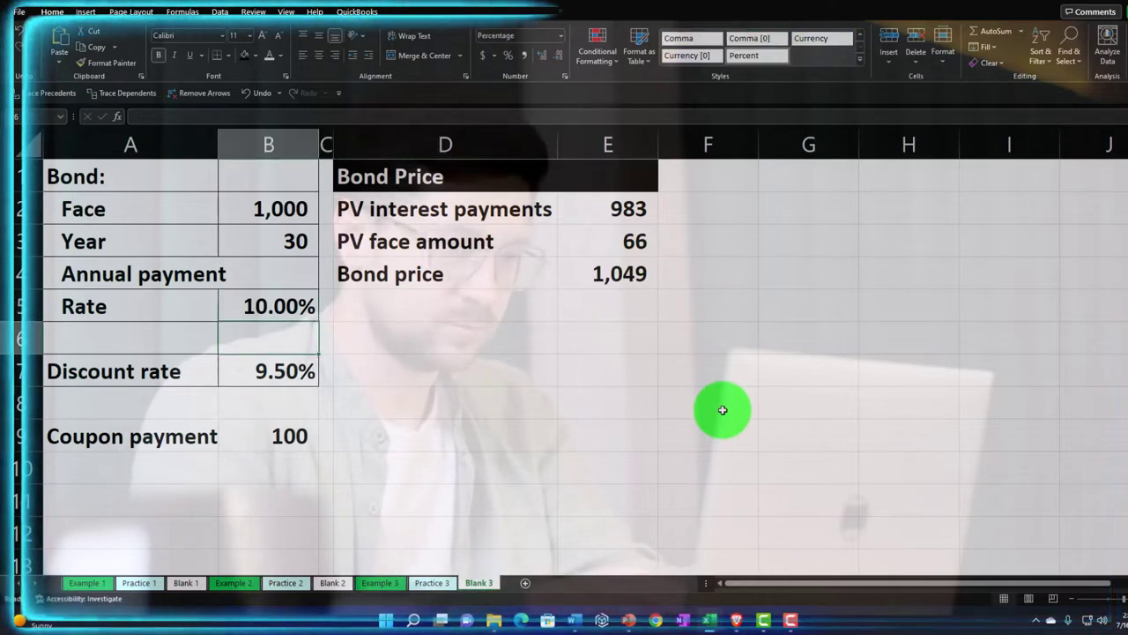
{"action": "type", "text": "10%"}
{"action": "key", "text": "Return"}
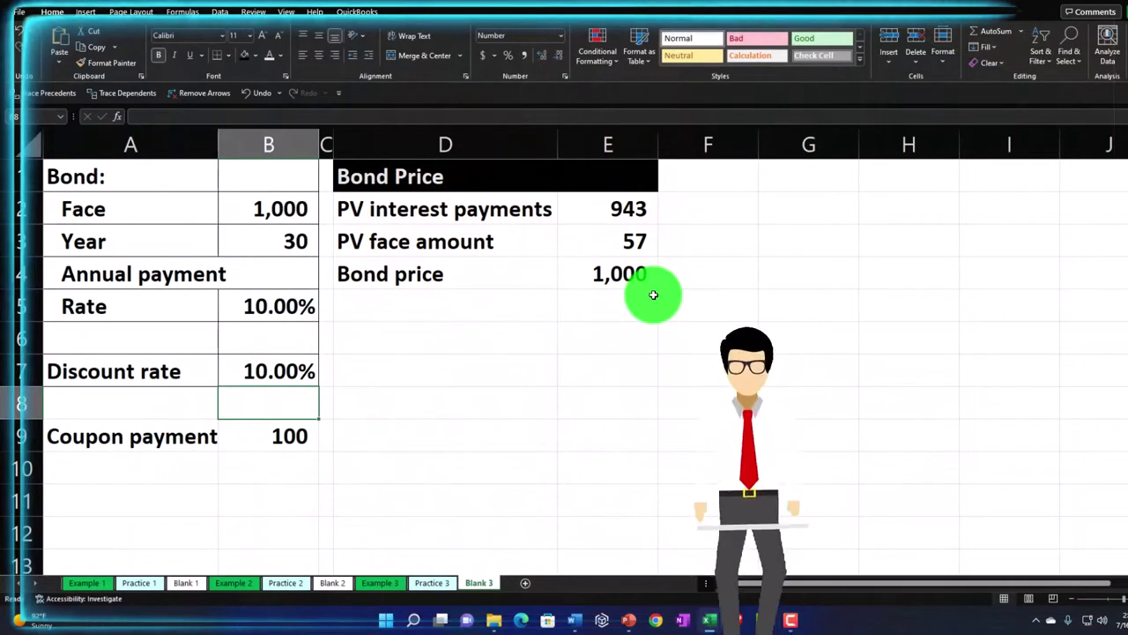
{"action": "key", "text": "Up"}
{"action": "type", "text": "9%.5"}
{"action": "key", "text": "Return"}
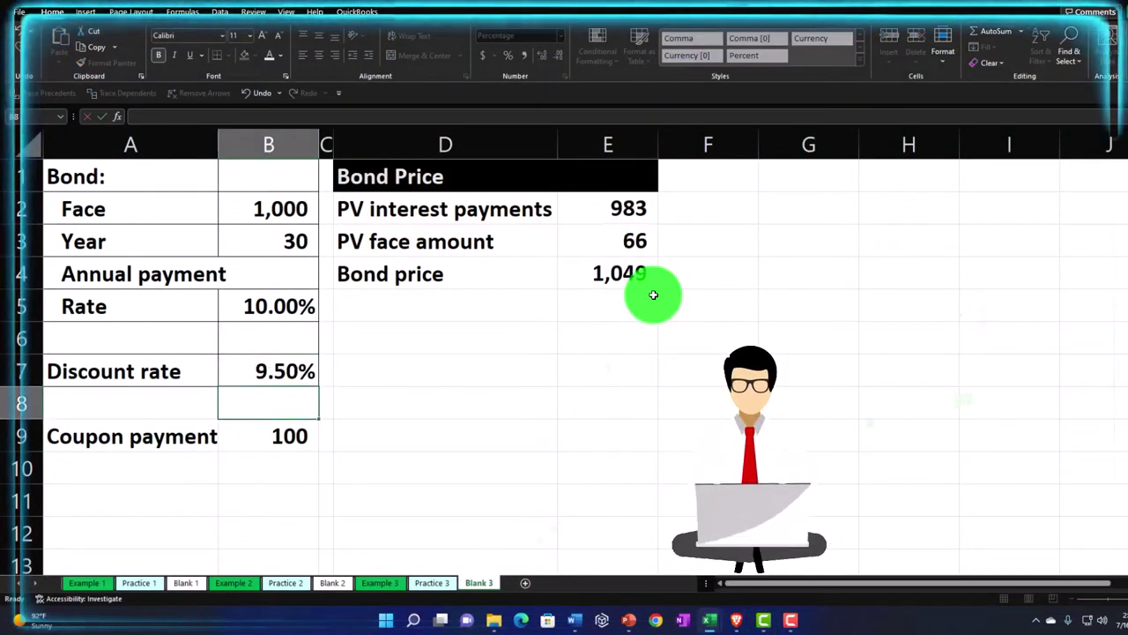
Step: Underline the face amount's present value in E3 and apply all borders to D2:E4
{"action": "left_click", "coordinate": [626, 236]}
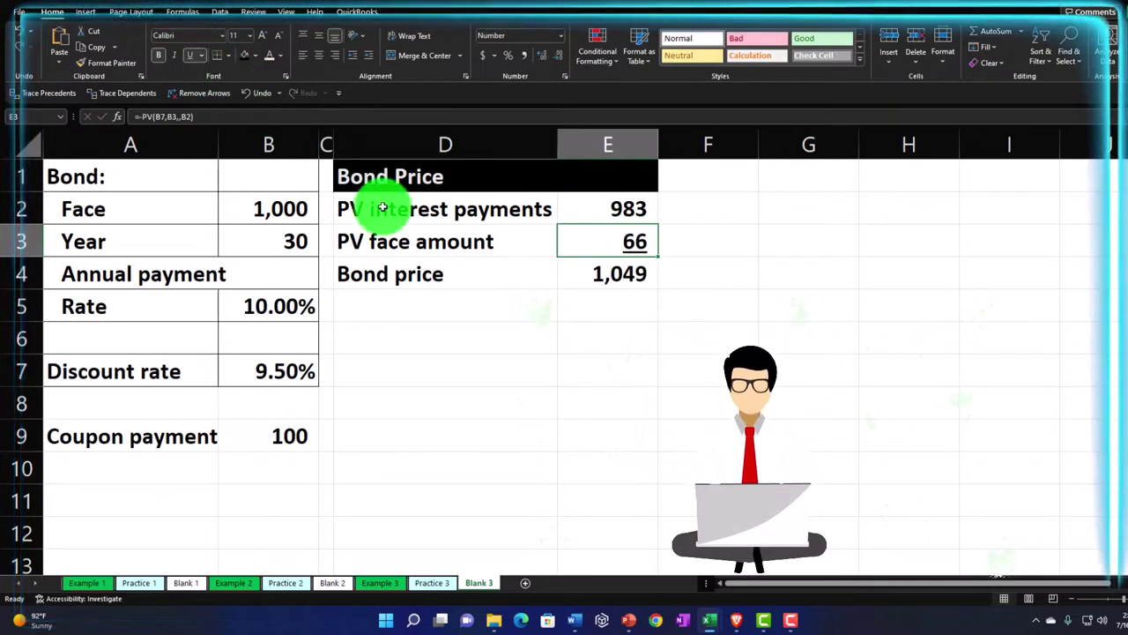
{"action": "left_click_drag", "start_coordinate": [416, 212], "coordinate": [586, 265]}
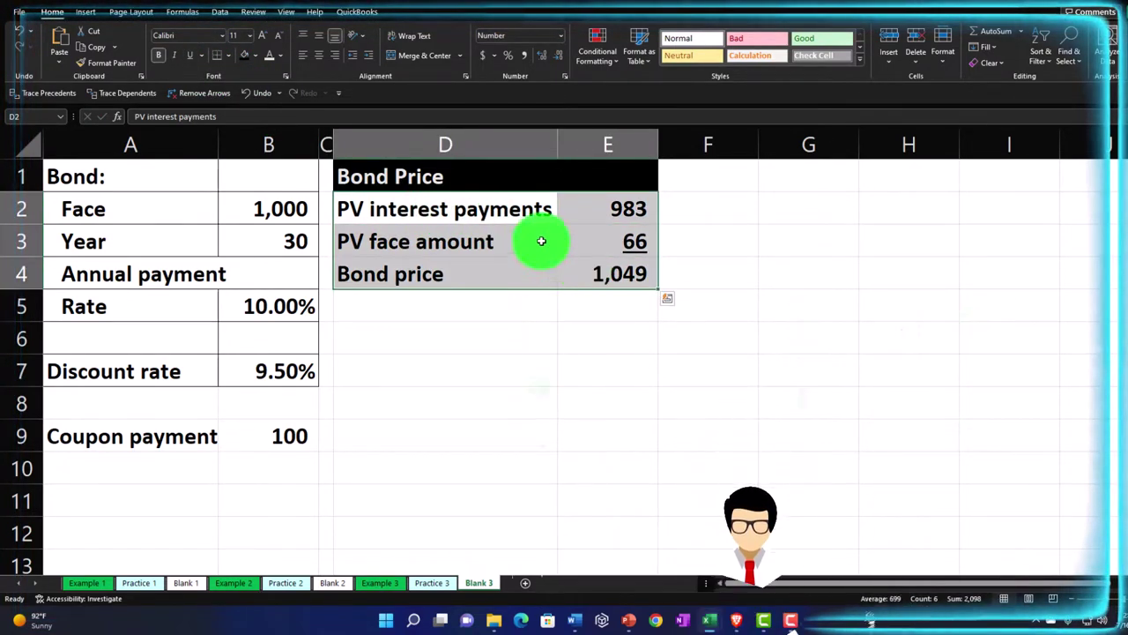
{"action": "left_click", "coordinate": [231, 56]}
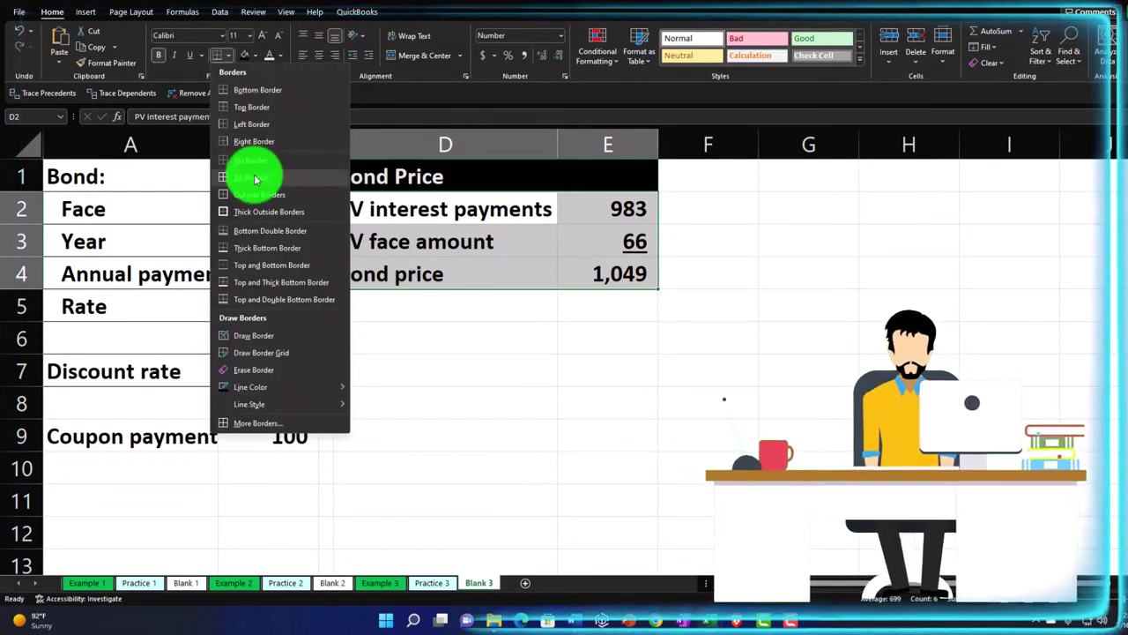
{"action": "left_click", "coordinate": [254, 172]}
Step: Fill the bond price cells D2:E4 with a pale light-blue colour from the standard colour palette
{"action": "left_click", "coordinate": [255, 55]}
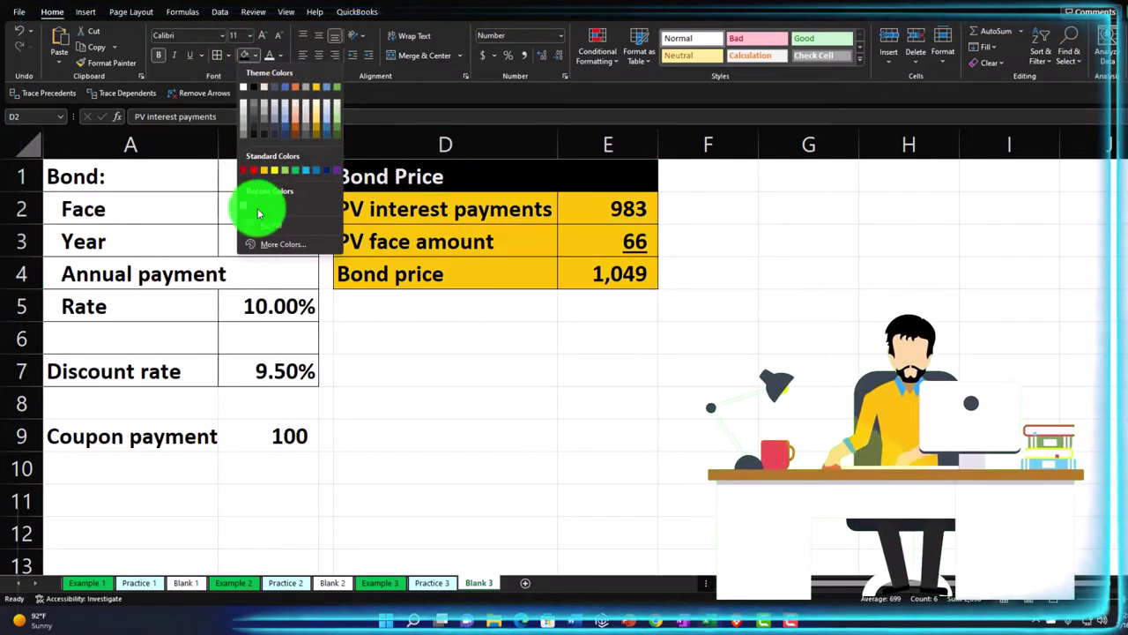
{"action": "left_click", "coordinate": [269, 242]}
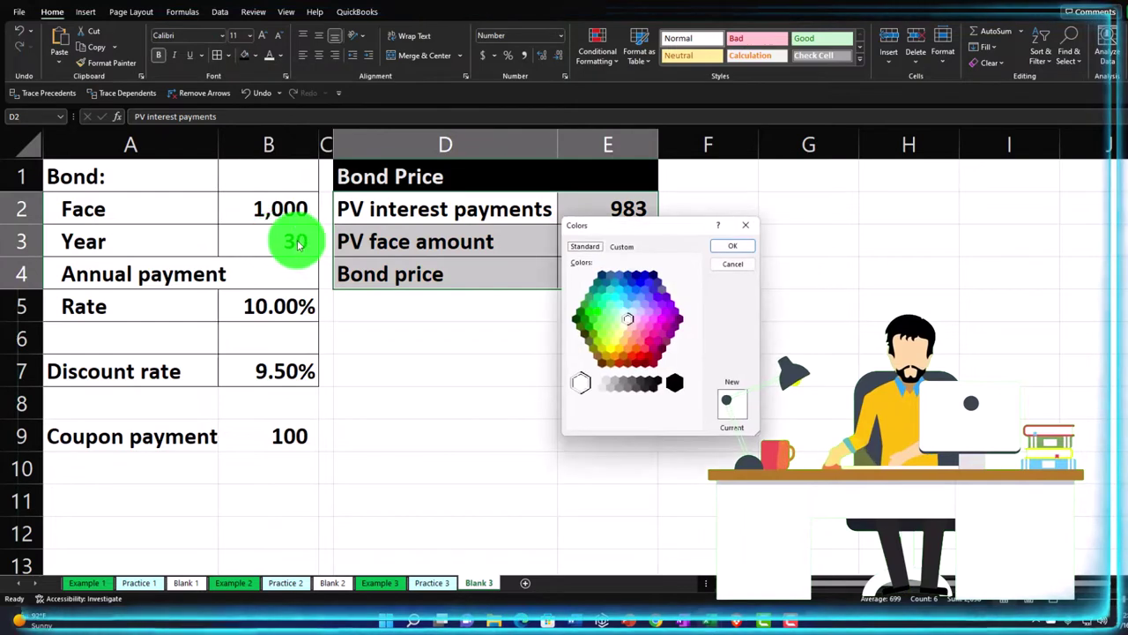
{"action": "left_click", "coordinate": [605, 251]}
{"action": "left_click", "coordinate": [624, 312]}
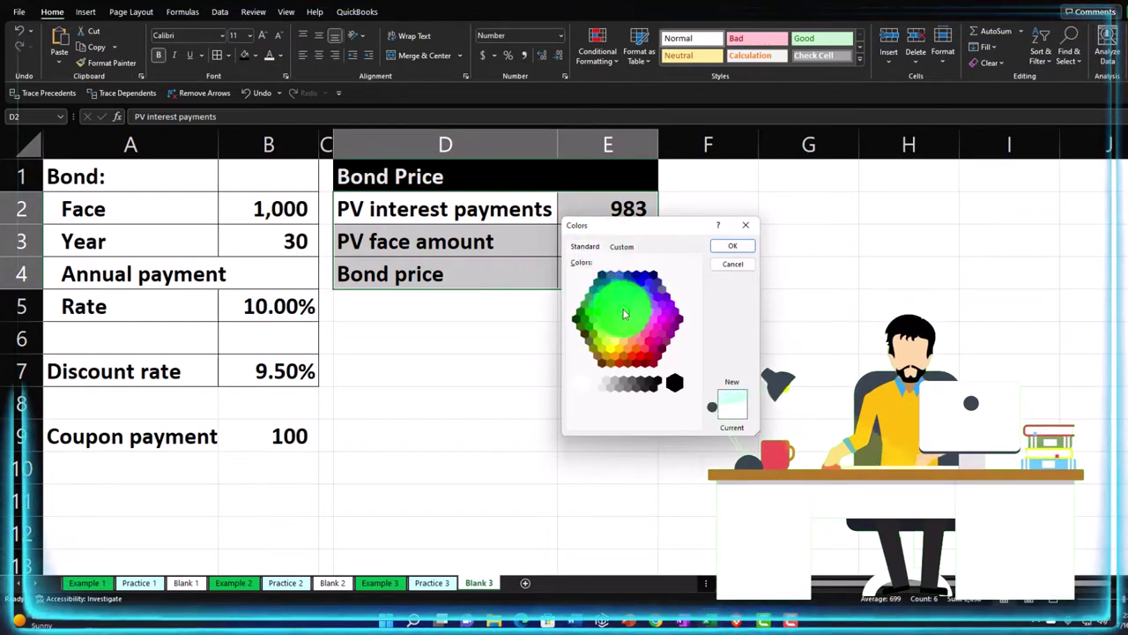
{"action": "left_click", "coordinate": [726, 246]}
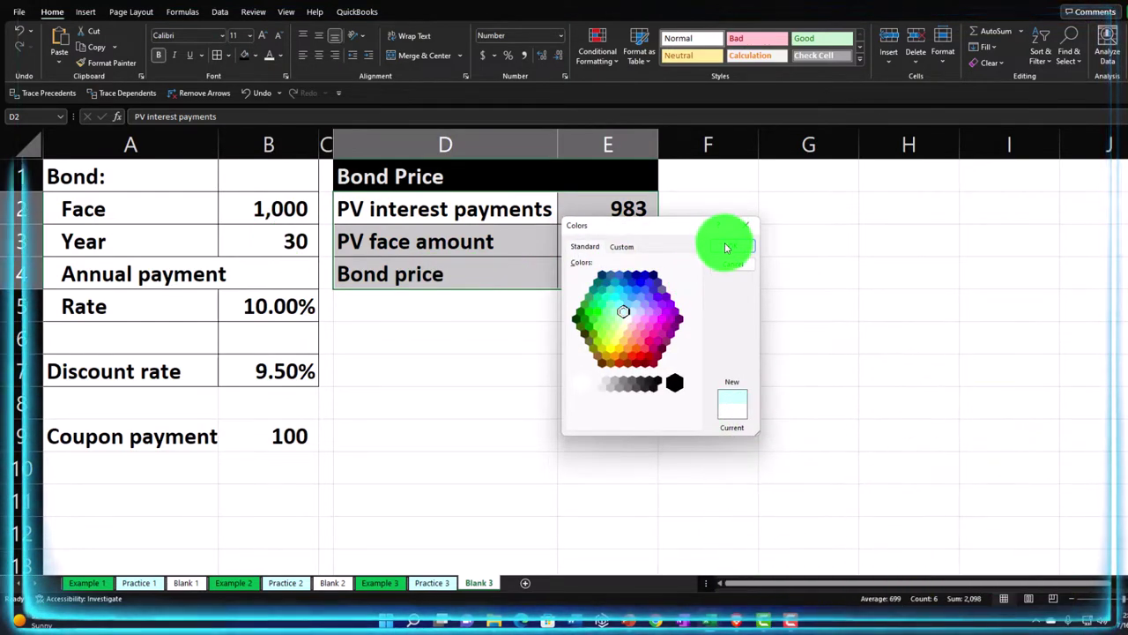
{"action": "left_click", "coordinate": [594, 324]}
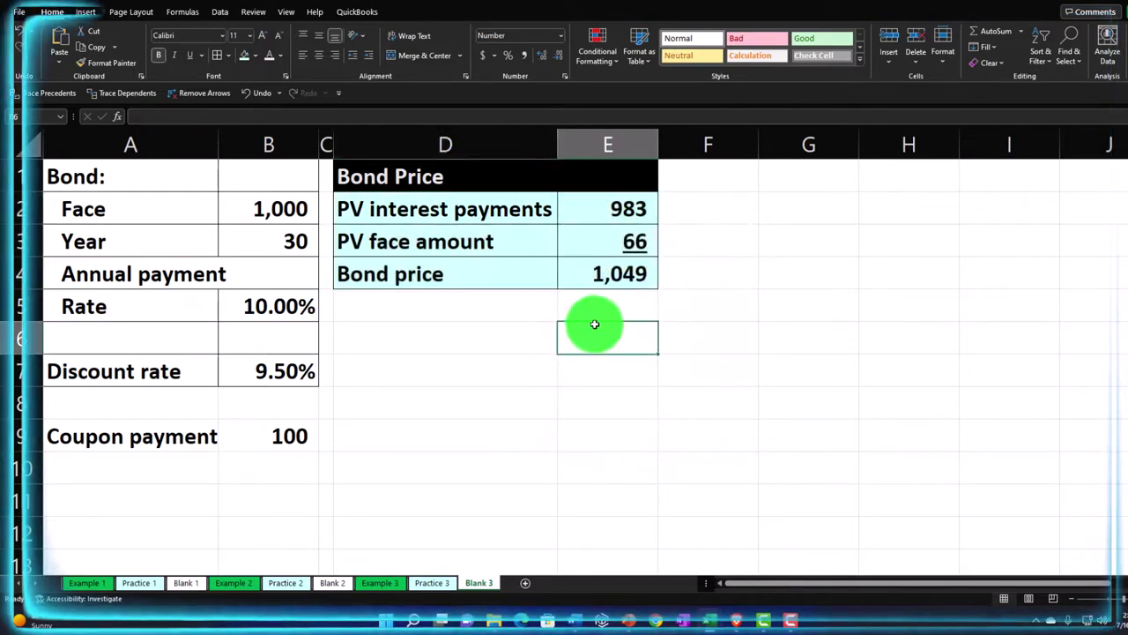
Step: Narrow column E slightly and copy the formatting and width of spacer column C to column F
{"action": "key", "text": "Right"}
{"action": "key", "text": "Right"}
{"action": "key", "text": "Right"}
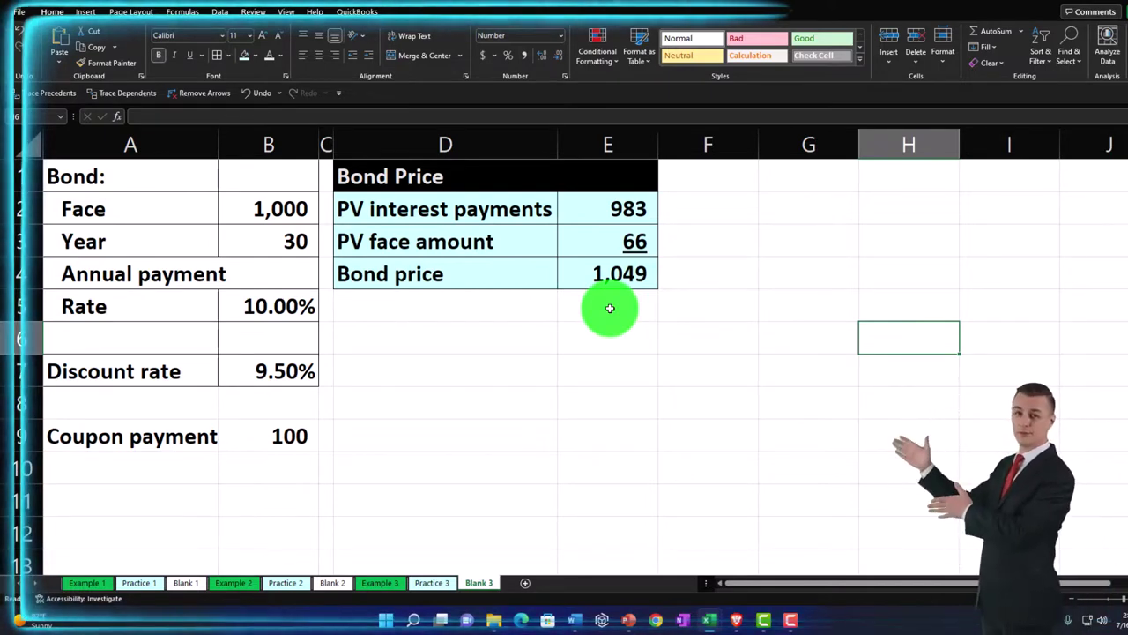
{"action": "left_click_drag", "start_coordinate": [657, 147], "coordinate": [633, 150]}
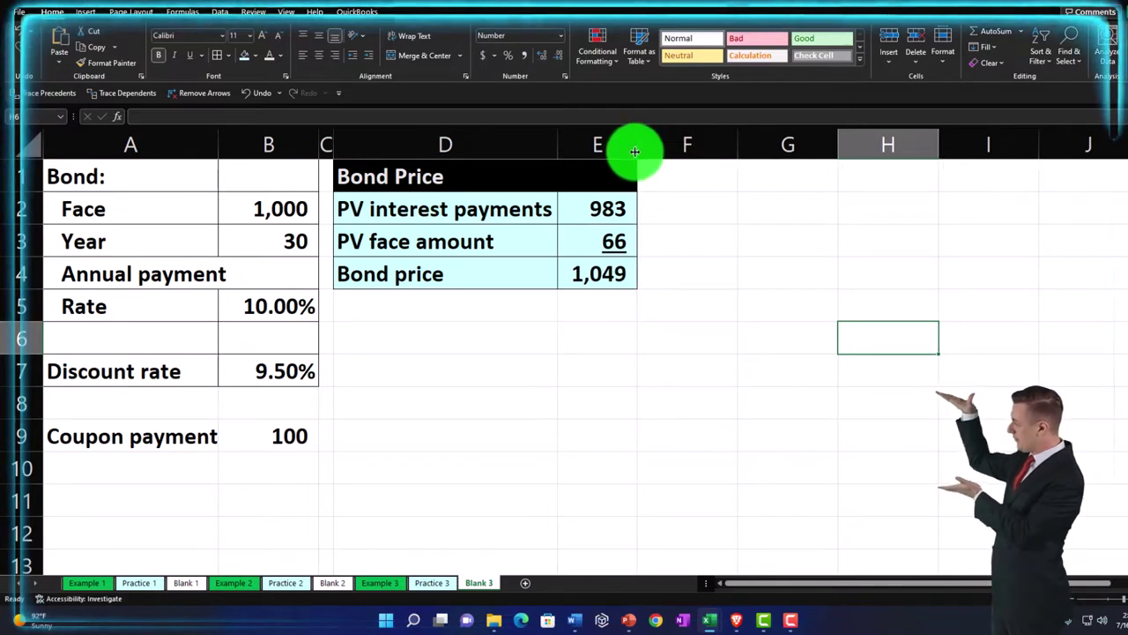
{"action": "left_click", "coordinate": [325, 146]}
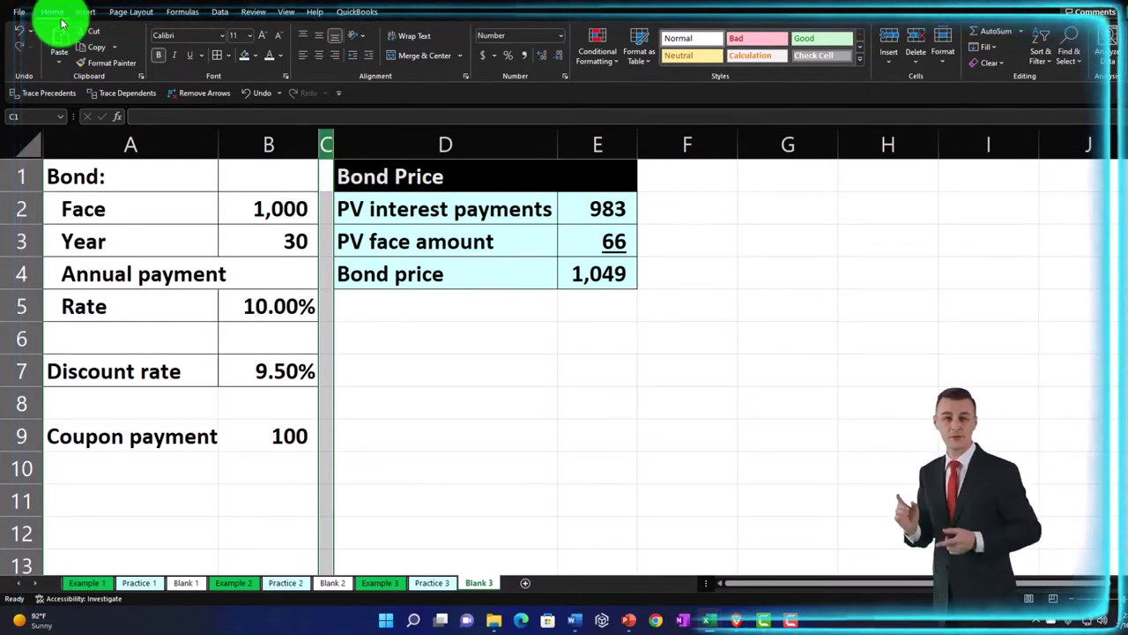
{"action": "left_click", "coordinate": [102, 64]}
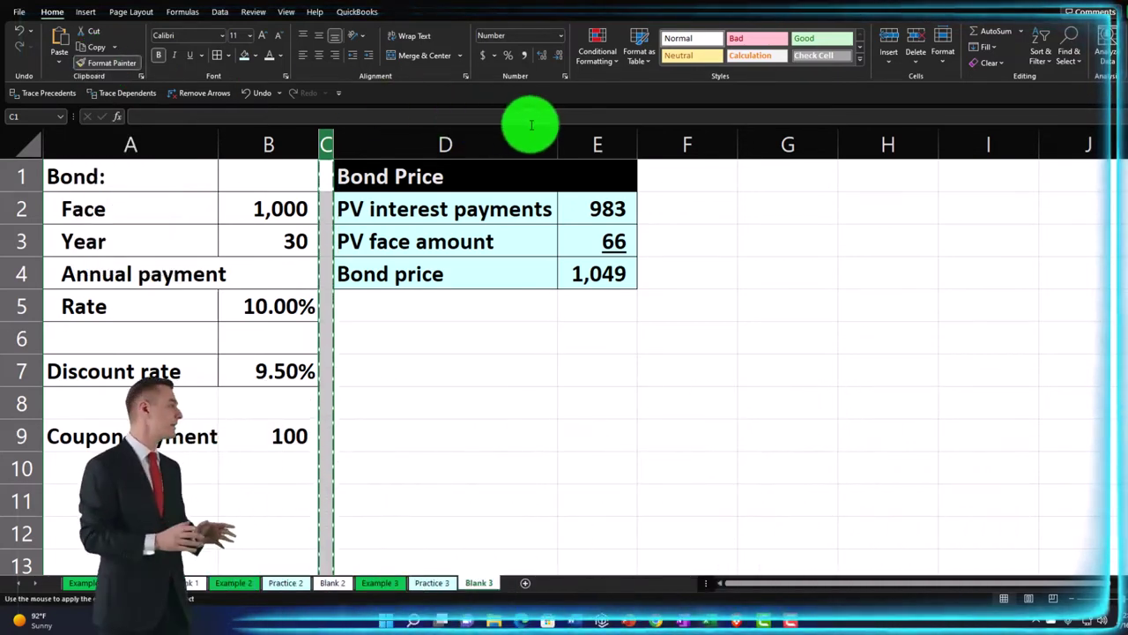
{"action": "left_click", "coordinate": [688, 145]}
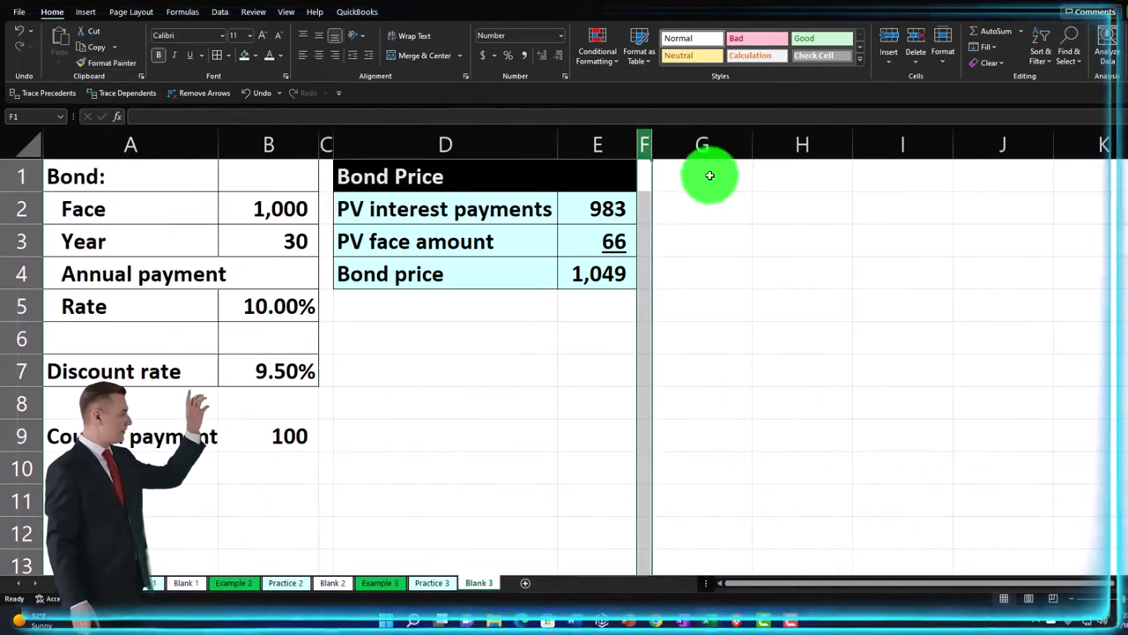
Step: Enter the table headings "Year" in G1 and "Price" in H1
{"action": "left_click", "coordinate": [741, 187]}
{"action": "type", "text": "B"}
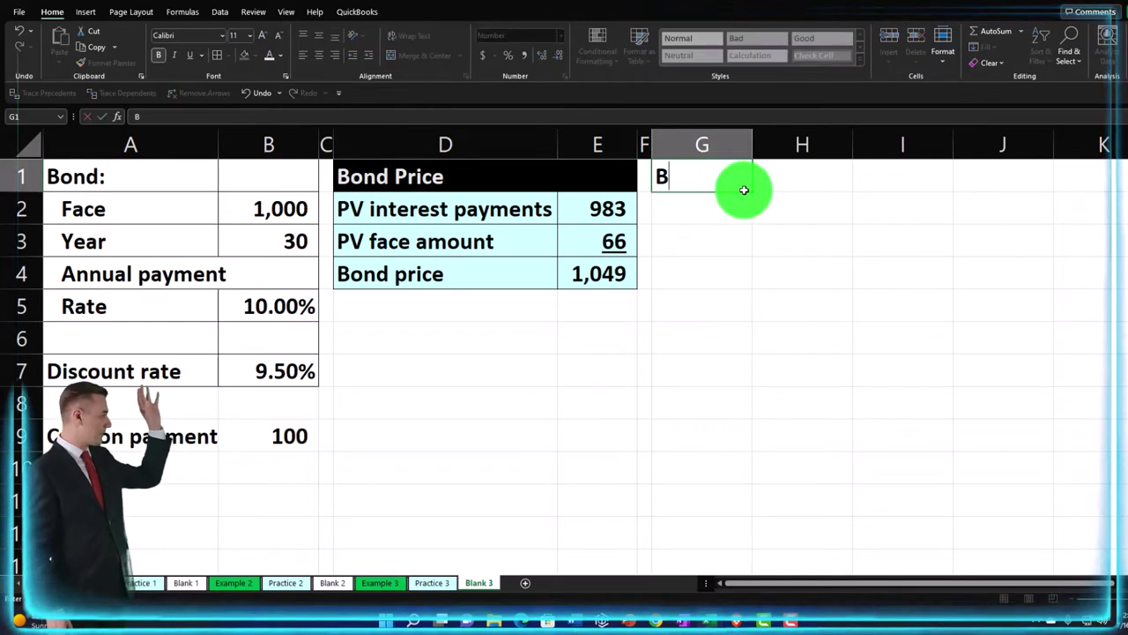
{"action": "key", "text": "BackSpace"}
{"action": "type", "text": "Year"}
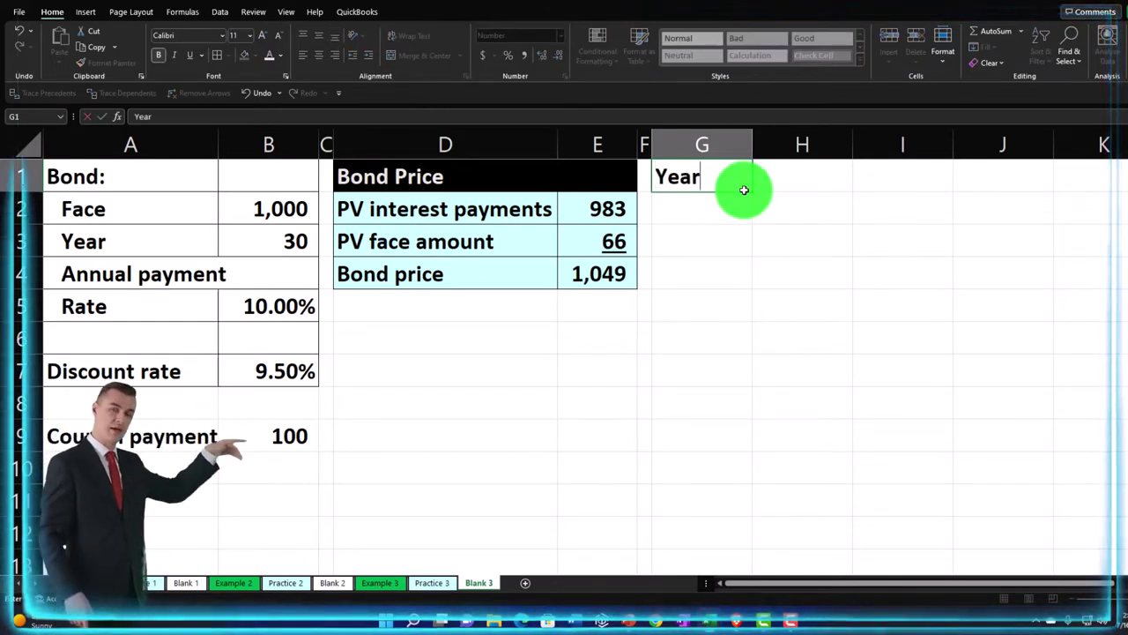
{"action": "key", "text": "Tab"}
{"action": "type", "text": "Price"}
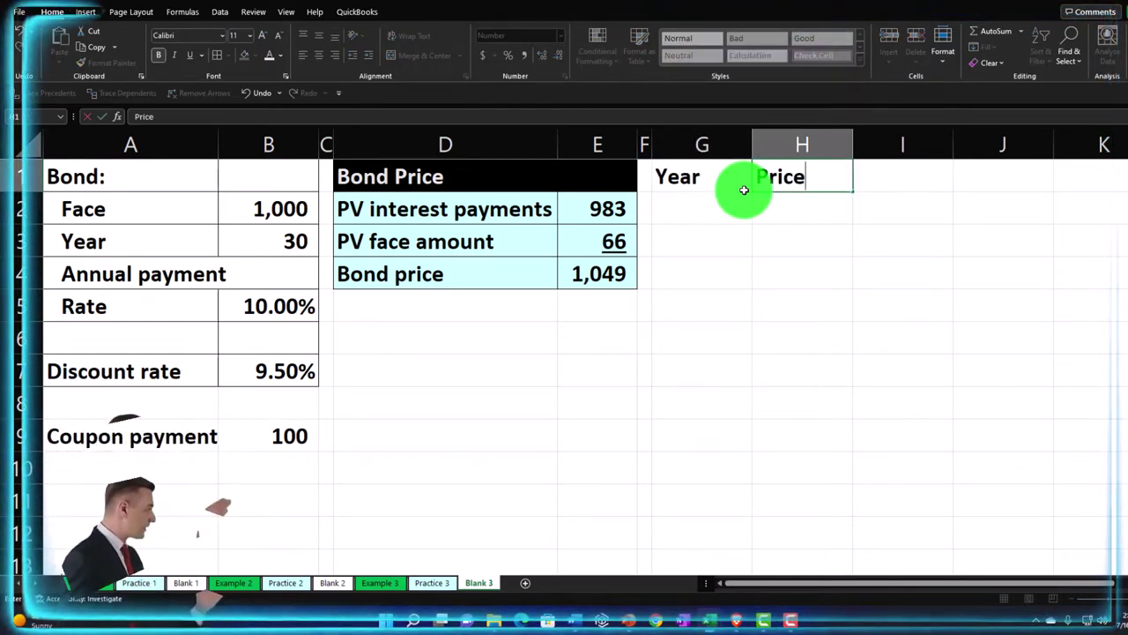
{"action": "key", "text": "Return"}
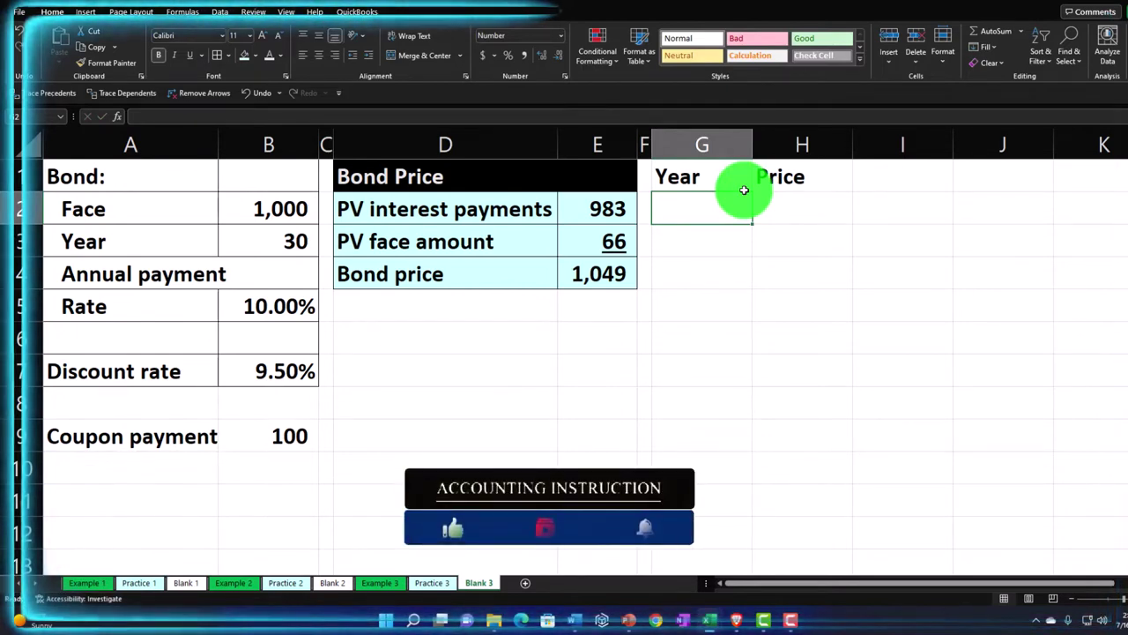
Step: Fill the Year column from G2 to G32 with the series 0 through 30 and centre the numbers
{"action": "type", "text": "0"}
{"action": "key", "text": "Return"}
{"action": "type", "text": "1"}
{"action": "key", "text": "Return"}
{"action": "type", "text": "2"}
{"action": "key", "text": "Return"}
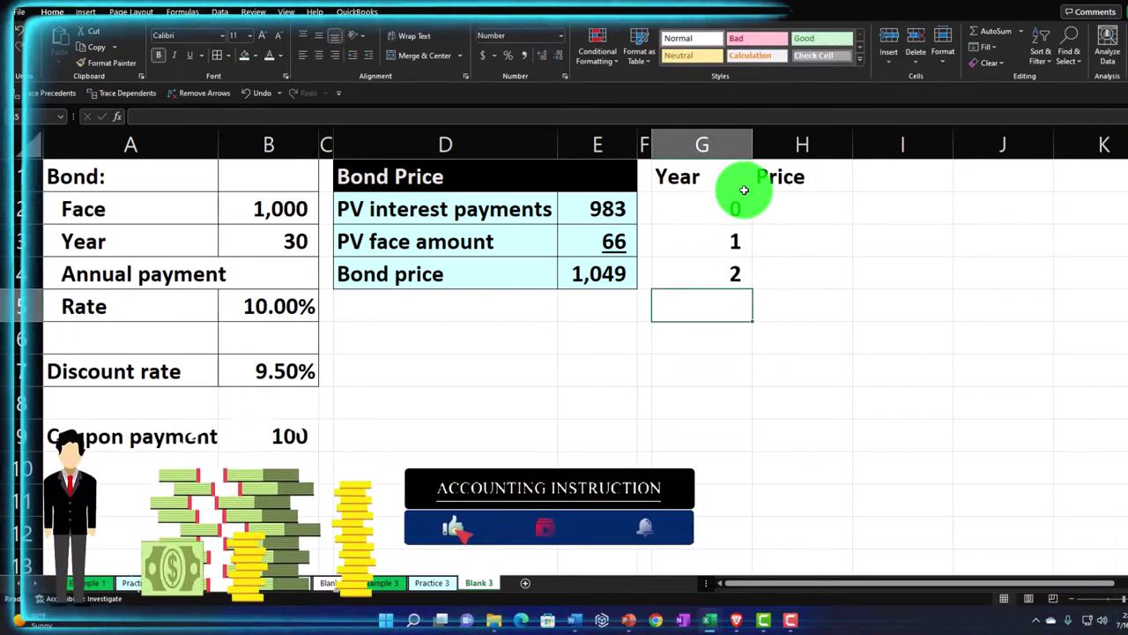
{"action": "left_click_drag", "start_coordinate": [738, 194], "coordinate": [754, 503]}
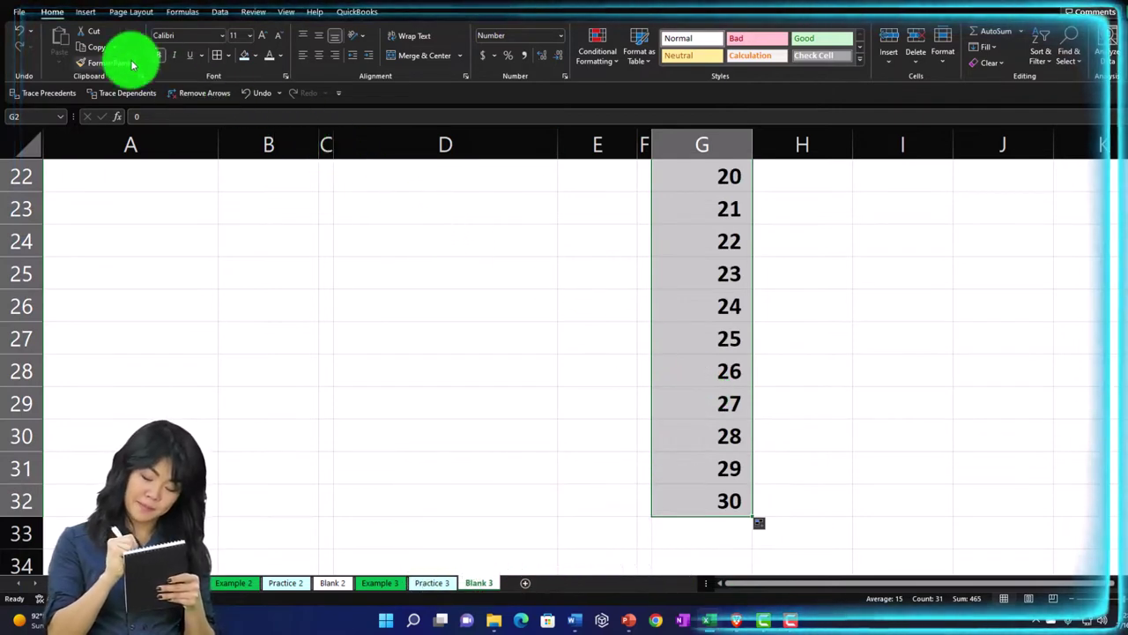
{"action": "left_click", "coordinate": [320, 57]}
{"action": "scroll", "coordinate": [534, 227], "scroll_direction": "up", "scroll_amount": 7}
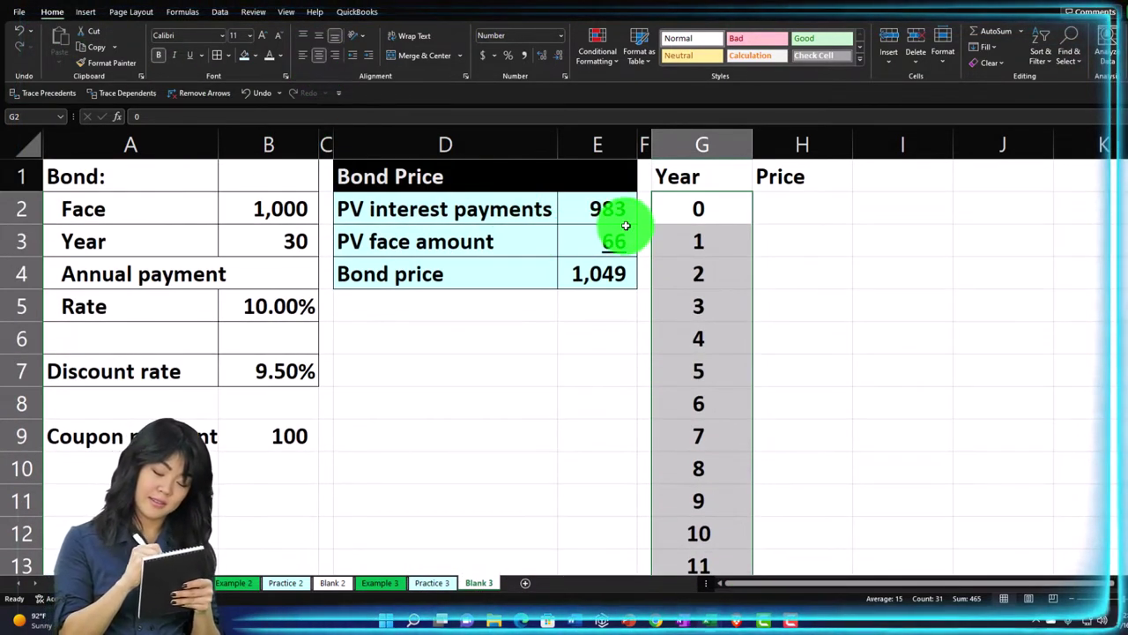
Step: Format the headings in G1:H1 as centred white text on a black fill and narrow column G
{"action": "left_click", "coordinate": [684, 177]}
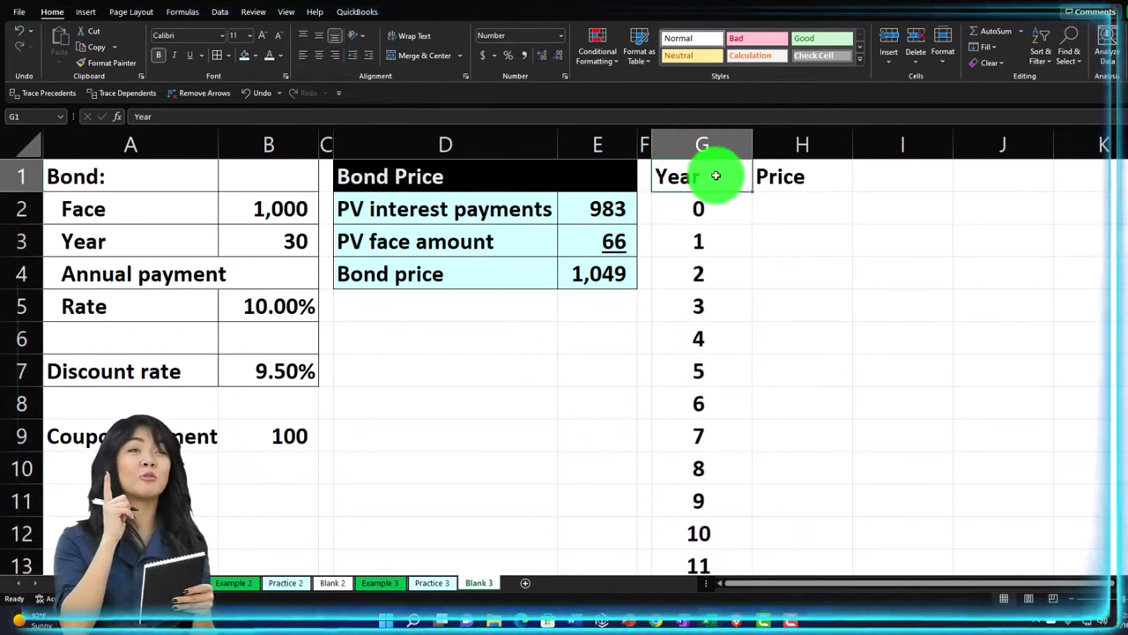
{"action": "left_click_drag", "start_coordinate": [716, 176], "coordinate": [766, 176]}
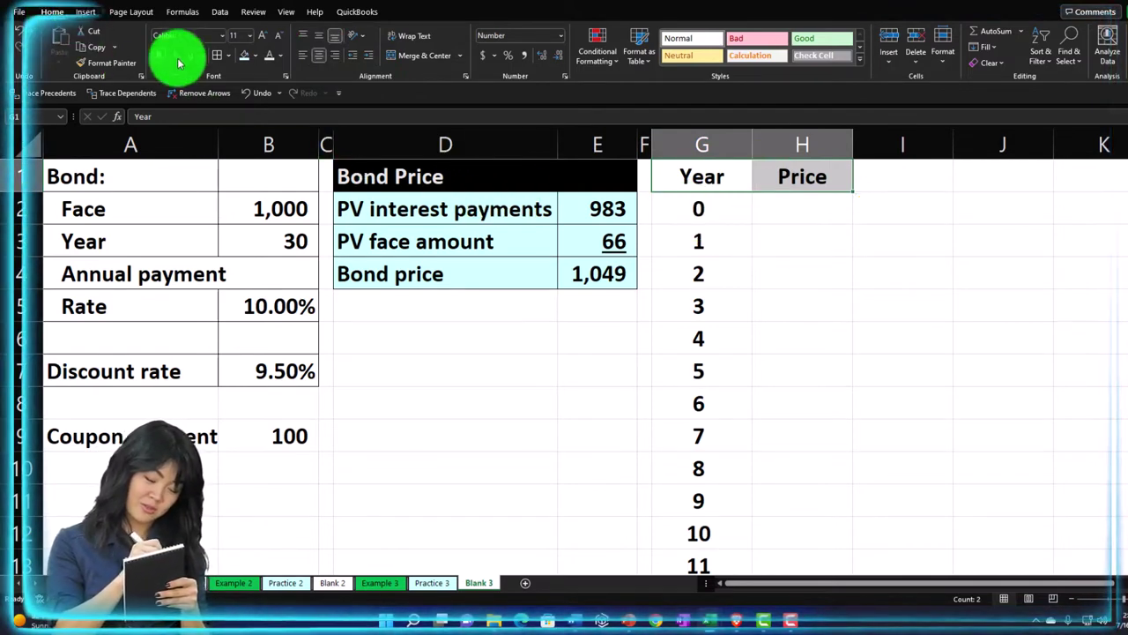
{"action": "left_click", "coordinate": [256, 57]}
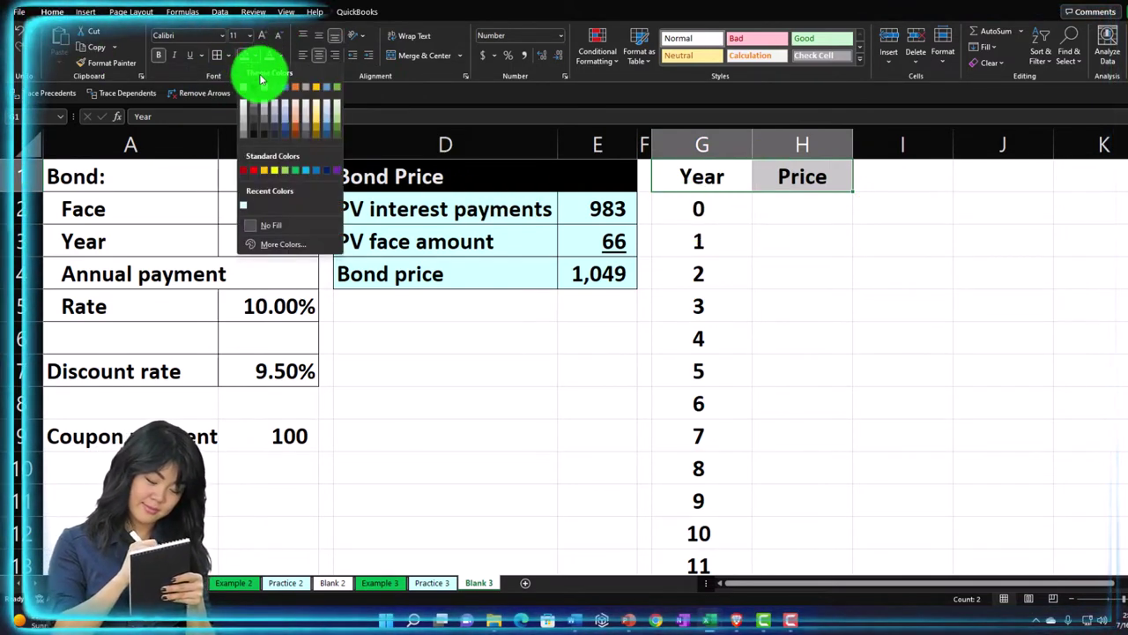
{"action": "left_click", "coordinate": [258, 89]}
{"action": "left_click", "coordinate": [270, 54]}
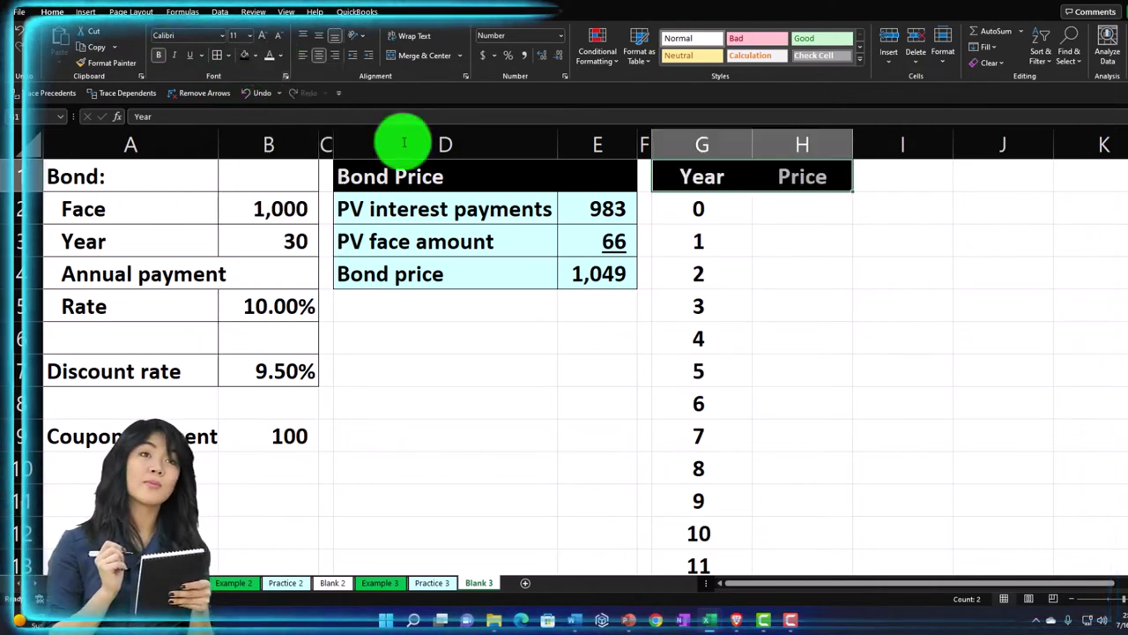
{"action": "left_click", "coordinate": [701, 241]}
{"action": "left_click_drag", "start_coordinate": [751, 150], "coordinate": [723, 156]}
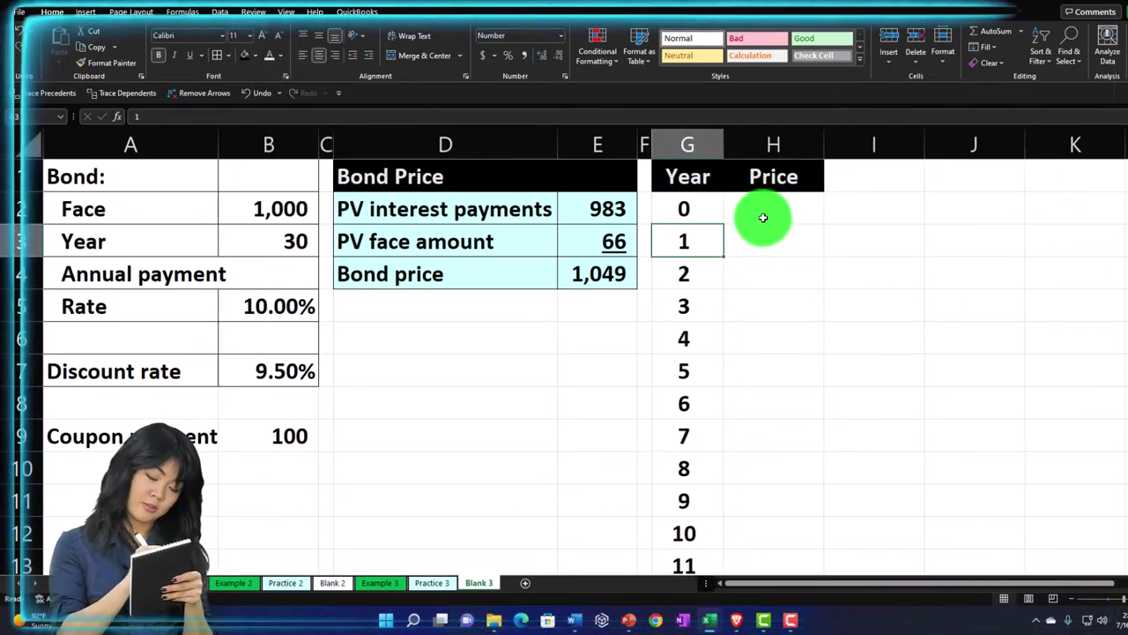
Step: Start the year 0 price formula in H2 with the coupon payments' present value, -PV($B$7,$G$32-G2,B9)
{"action": "left_click", "coordinate": [762, 217]}
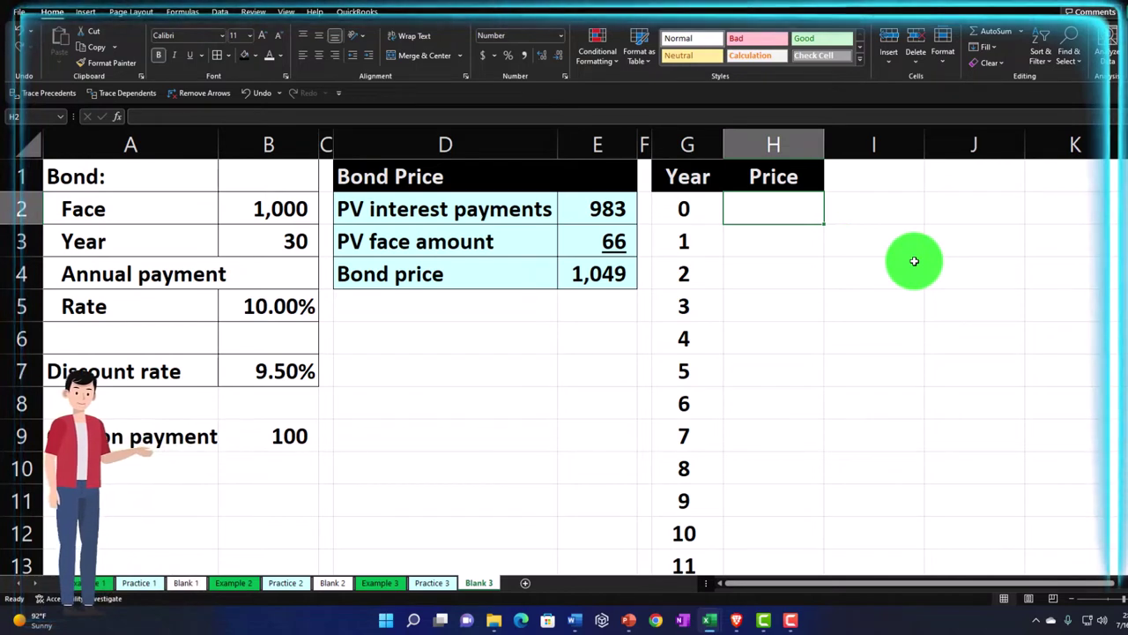
{"action": "type", "text": "-pv("}
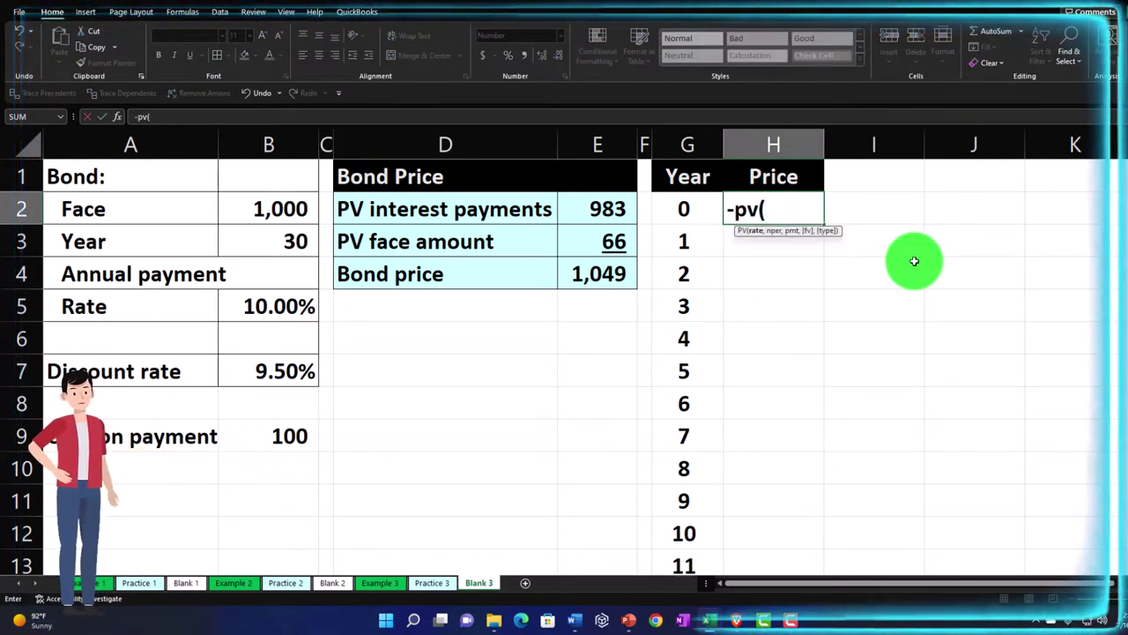
{"action": "key", "text": "Left"}
{"action": "key", "text": "Left"}
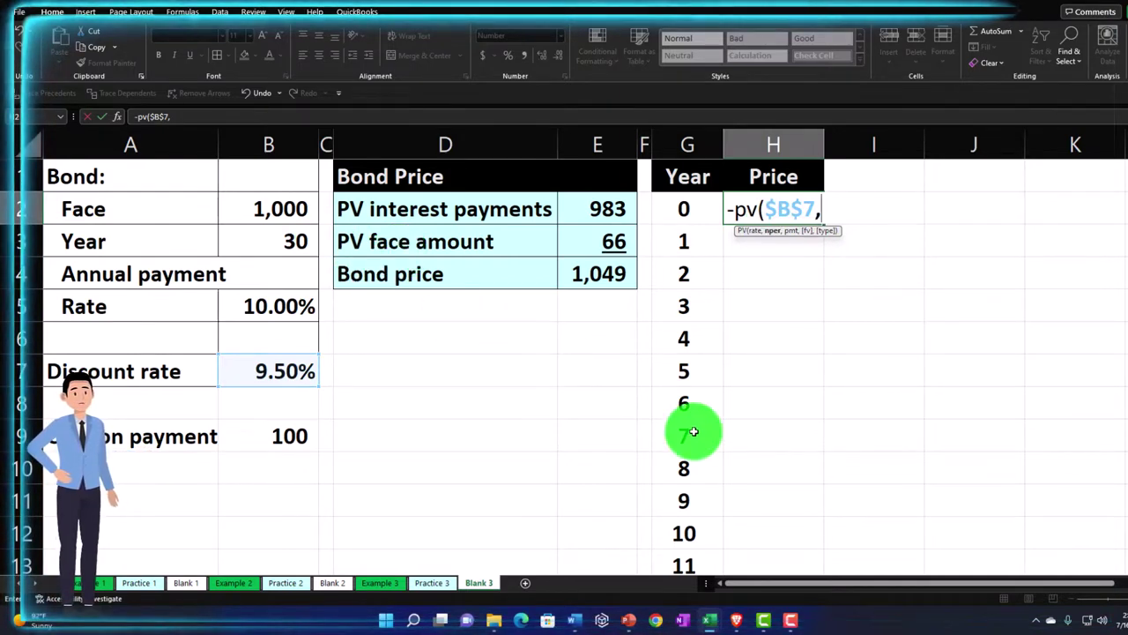
{"action": "scroll", "coordinate": [694, 431], "scroll_direction": "down", "scroll_amount": 8}
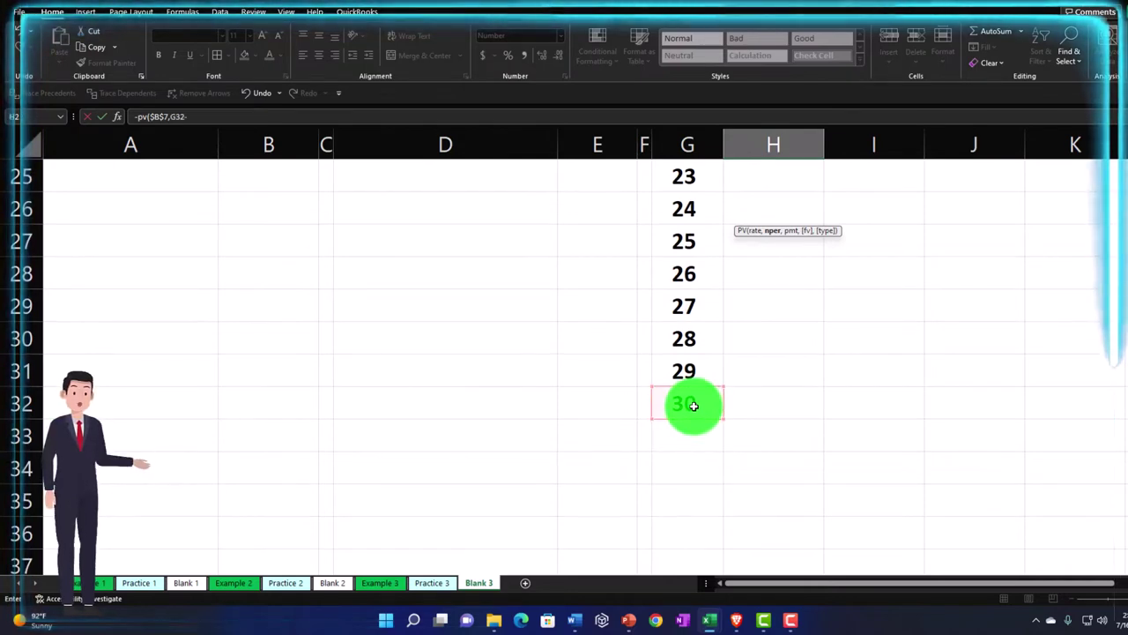
{"action": "scroll", "coordinate": [694, 406], "scroll_direction": "up", "scroll_amount": 8}
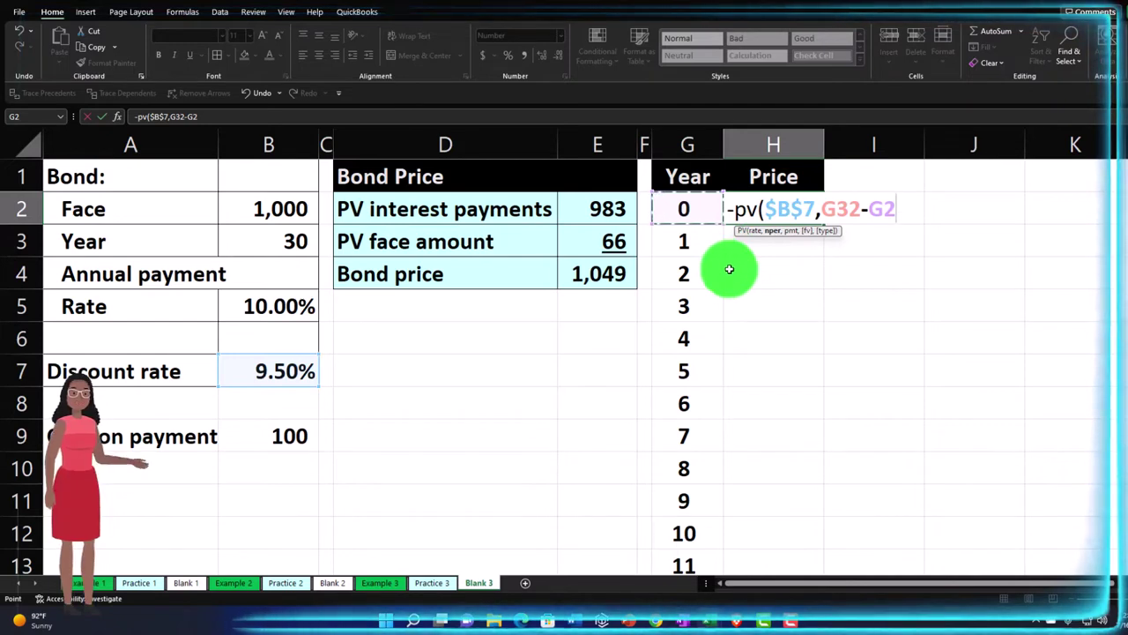
{"action": "left_click", "coordinate": [849, 212]}
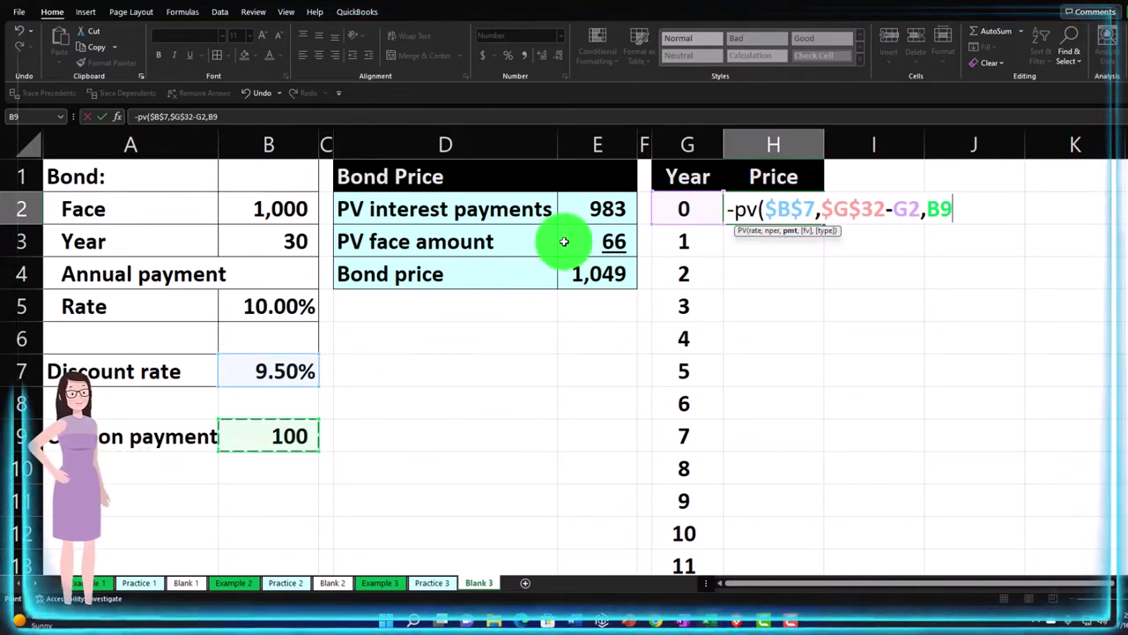
{"action": "type", "text": ")"}
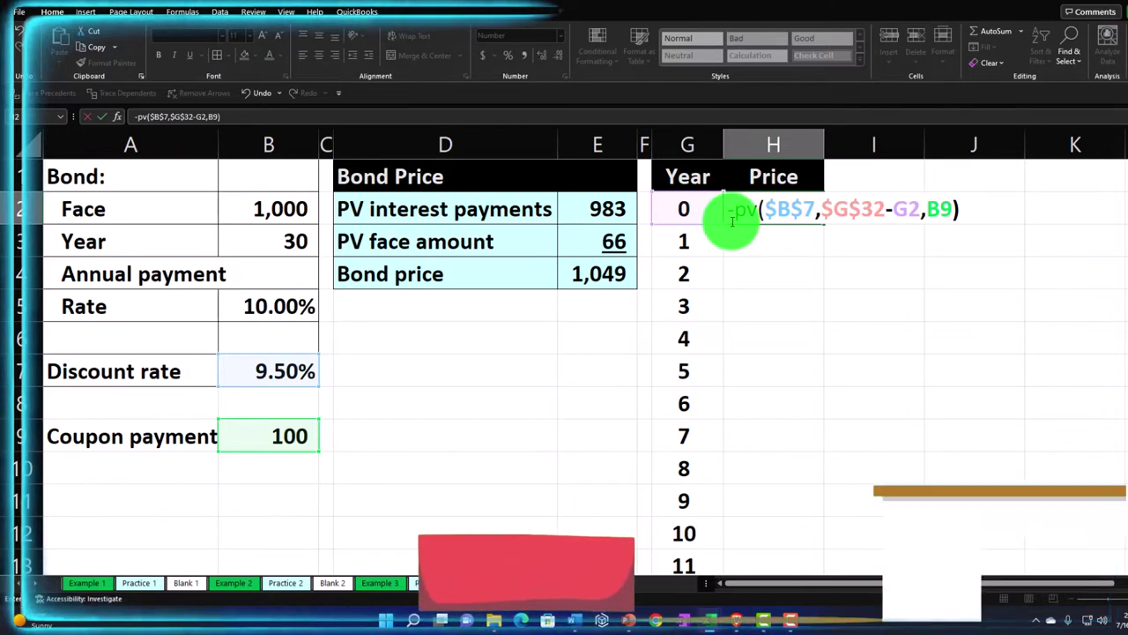
Step: Complete the H2 formula by appending the face amount's present value, -PV($B$7,$G$32-G2,,$B$2), and check it against the bond price total
{"action": "type", "text": "-"}
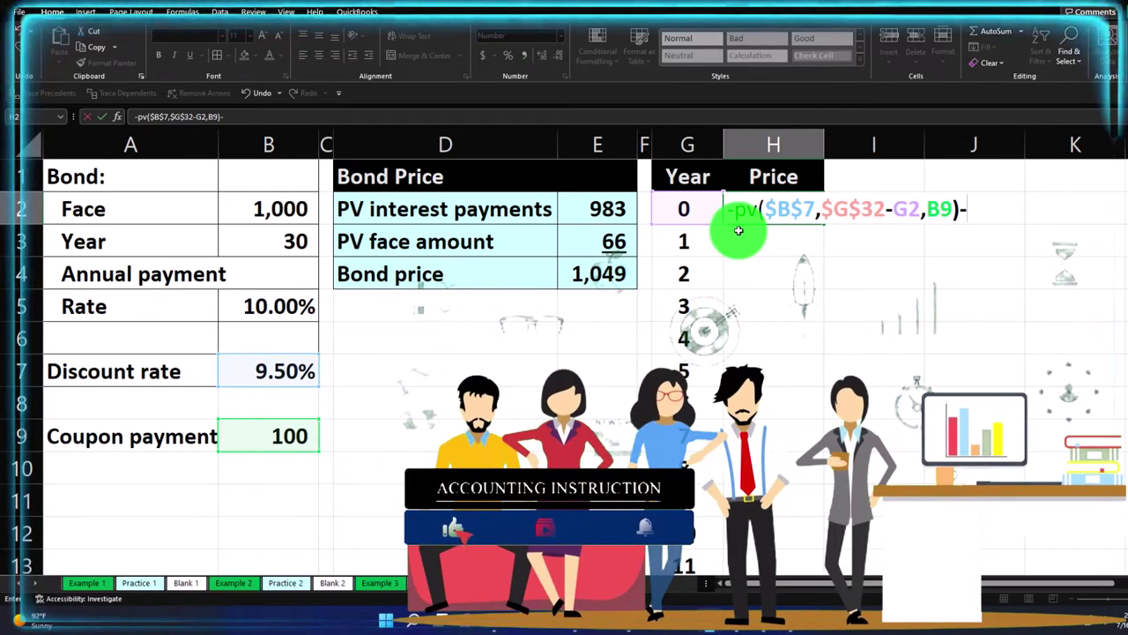
{"action": "type", "text": "pv("}
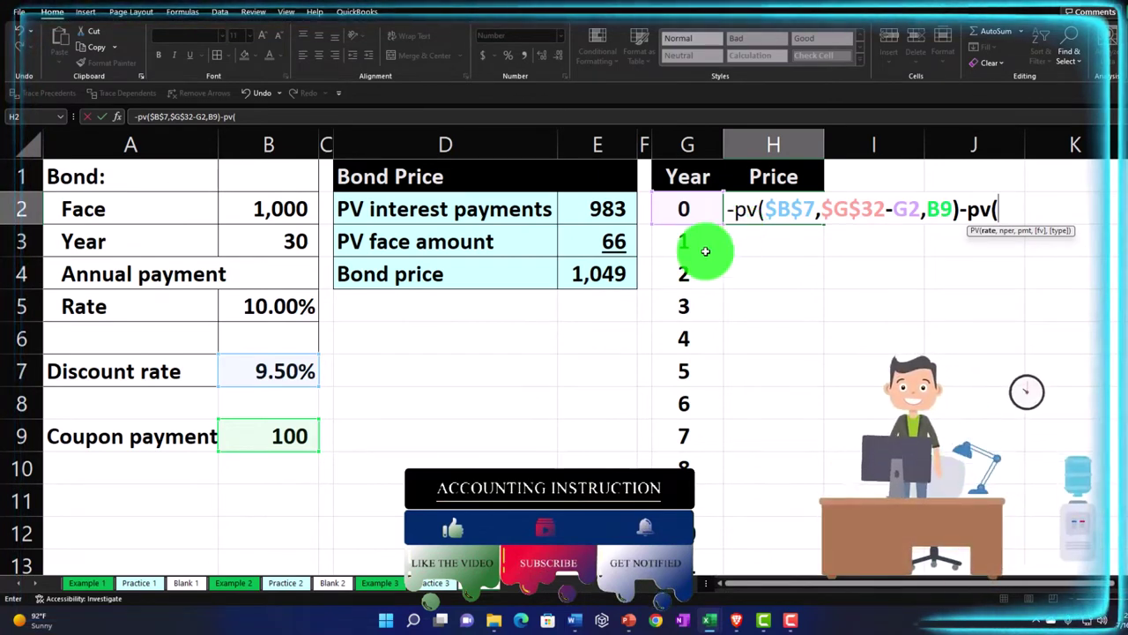
{"action": "left_click", "coordinate": [297, 365]}
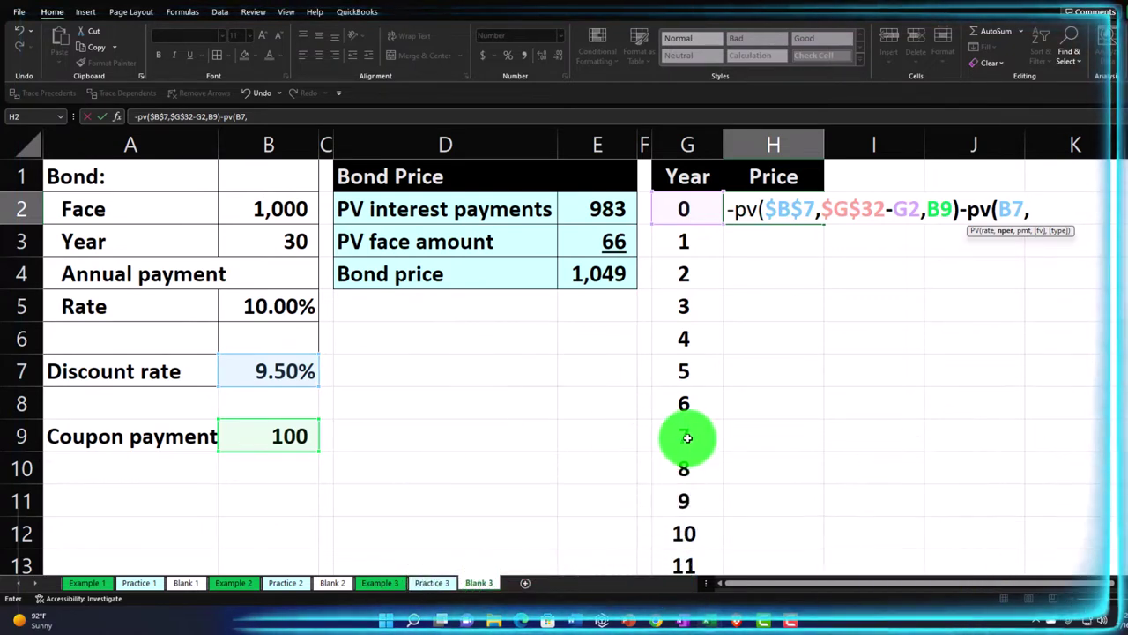
{"action": "scroll", "coordinate": [688, 438], "scroll_direction": "down", "scroll_amount": 5}
{"action": "scroll", "coordinate": [688, 438], "scroll_direction": "down", "scroll_amount": 4}
{"action": "left_click", "coordinate": [696, 304]}
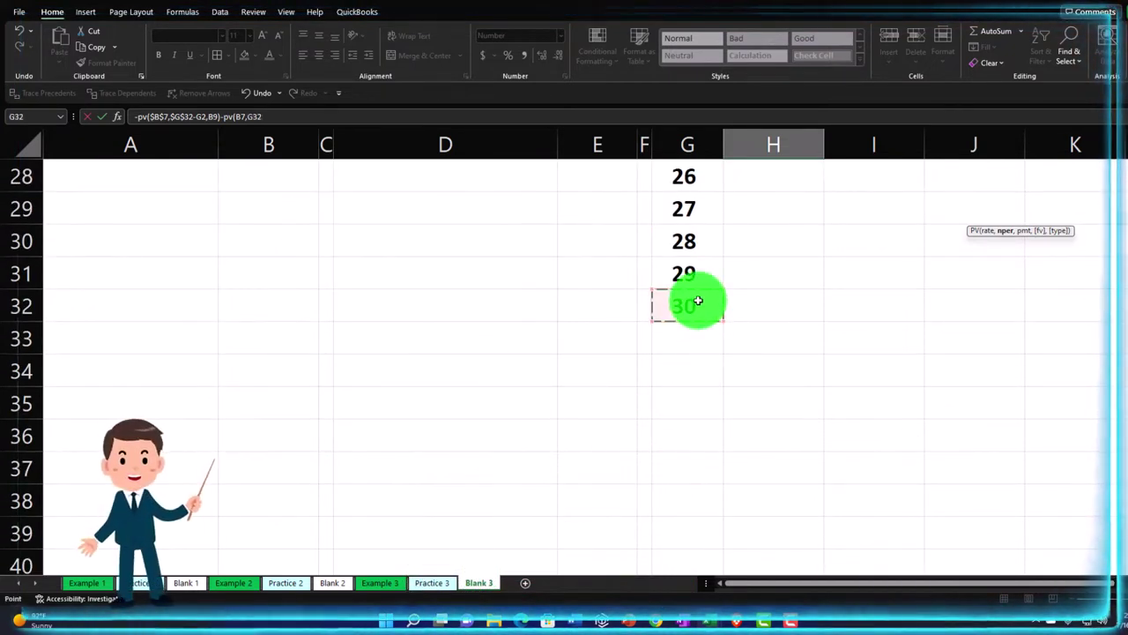
{"action": "scroll", "coordinate": [698, 301], "scroll_direction": "up", "scroll_amount": 9}
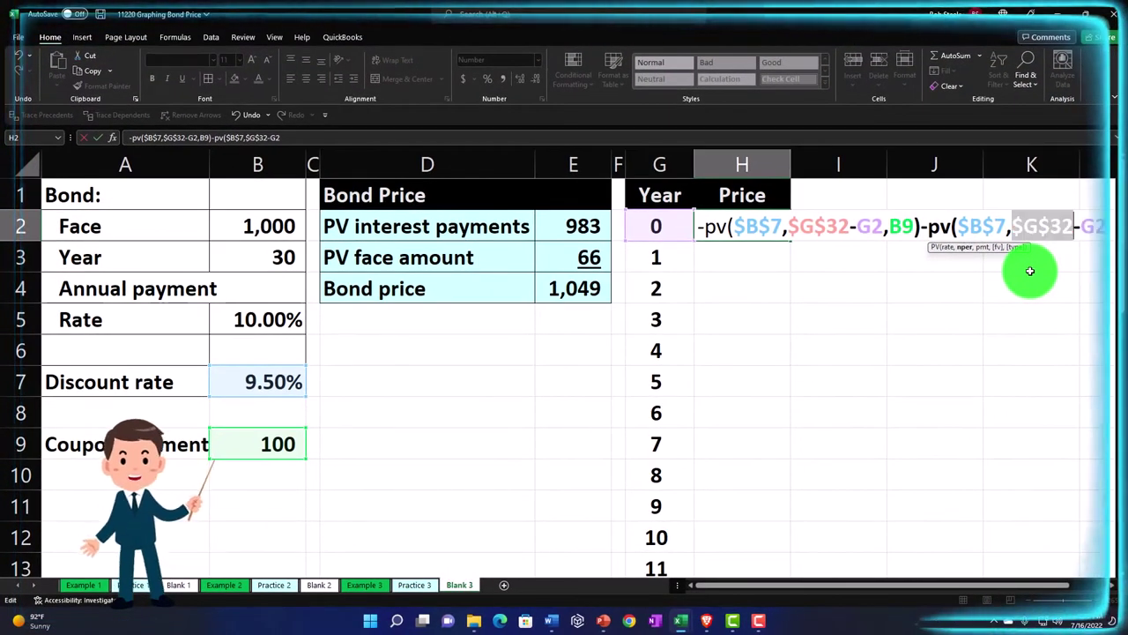
{"action": "key", "text": "End"}
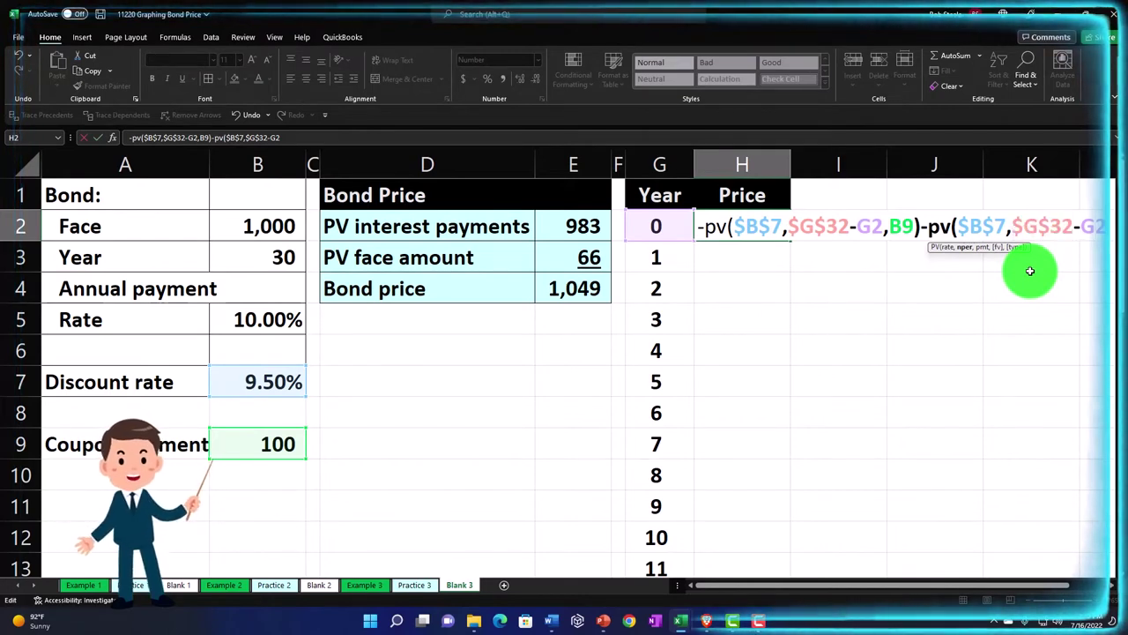
{"action": "type", "text": ","}
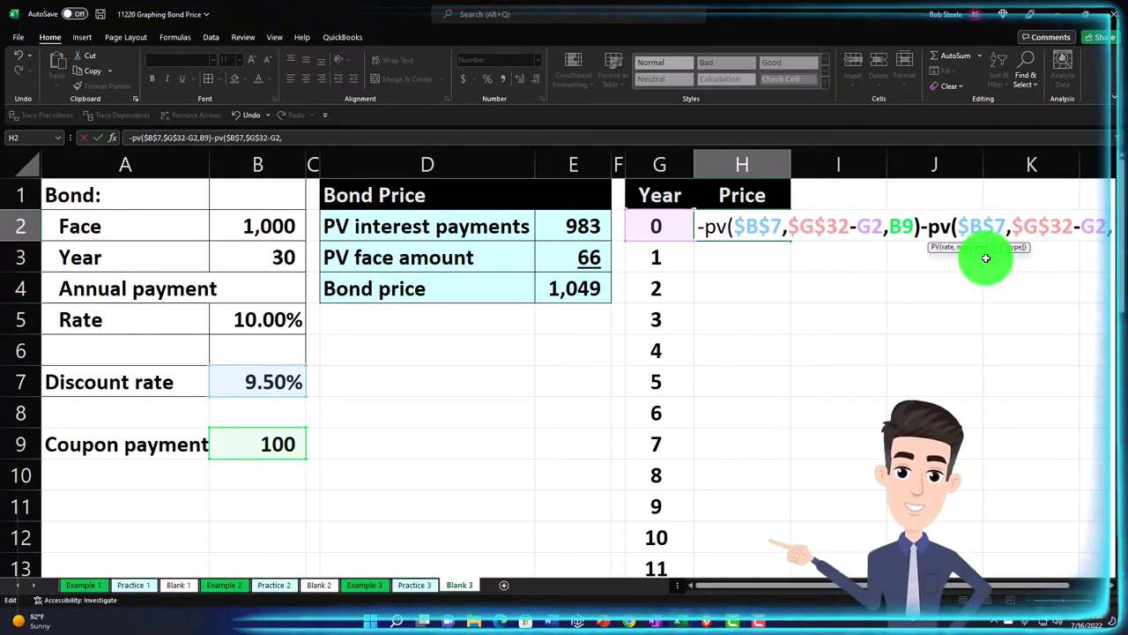
{"action": "type", "text": ",B2"}
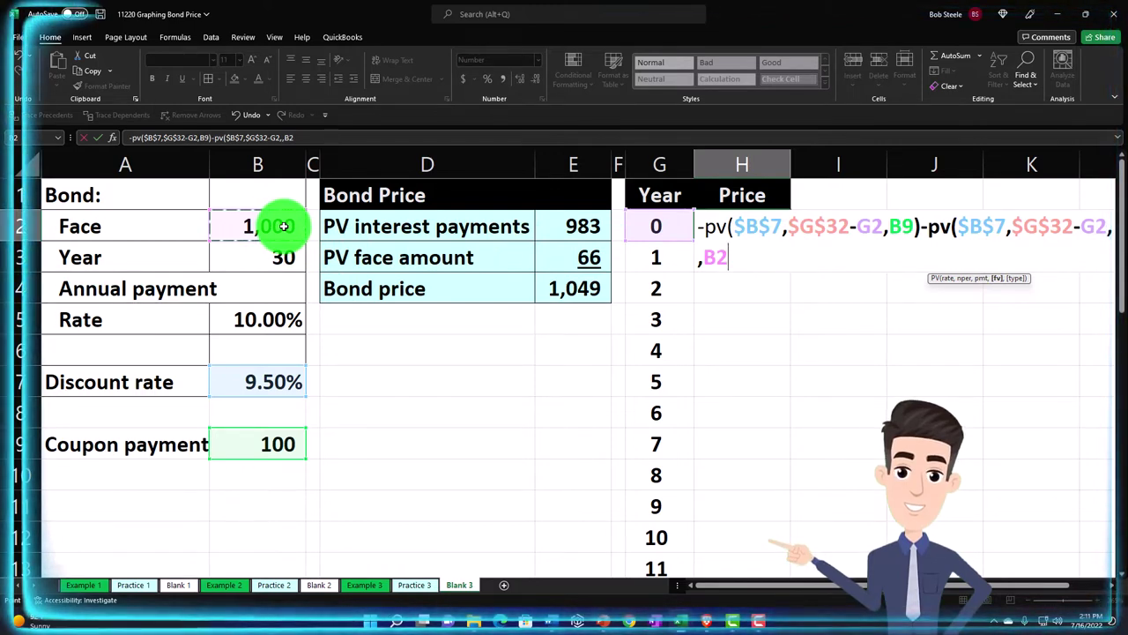
{"action": "key", "text": "F4"}
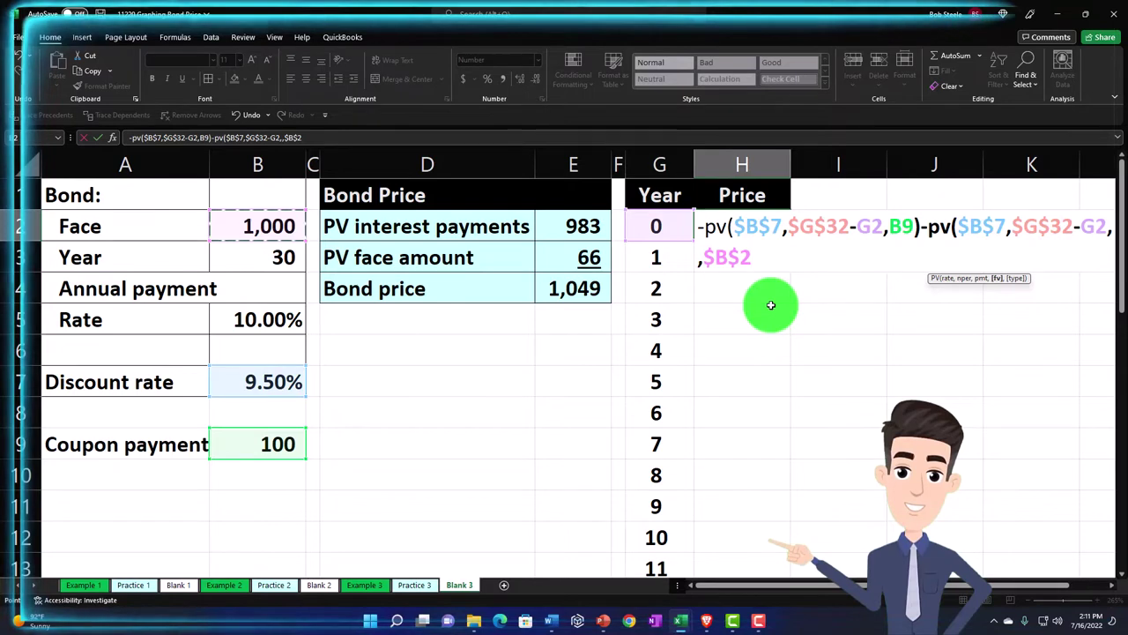
{"action": "key", "text": "Return"}
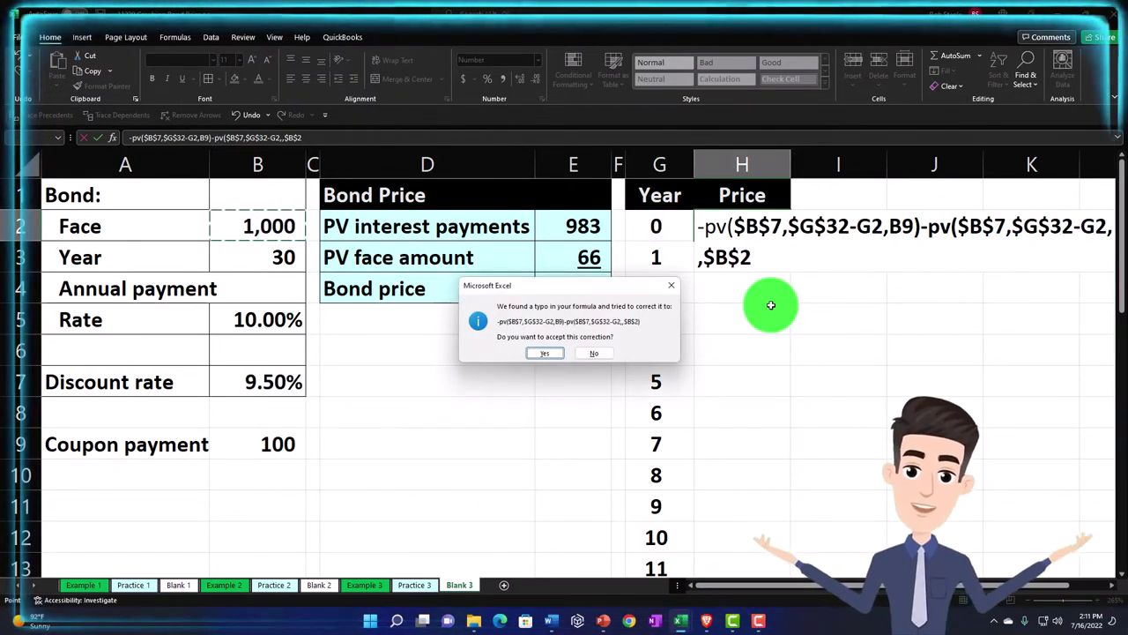
{"action": "key", "text": "Return"}
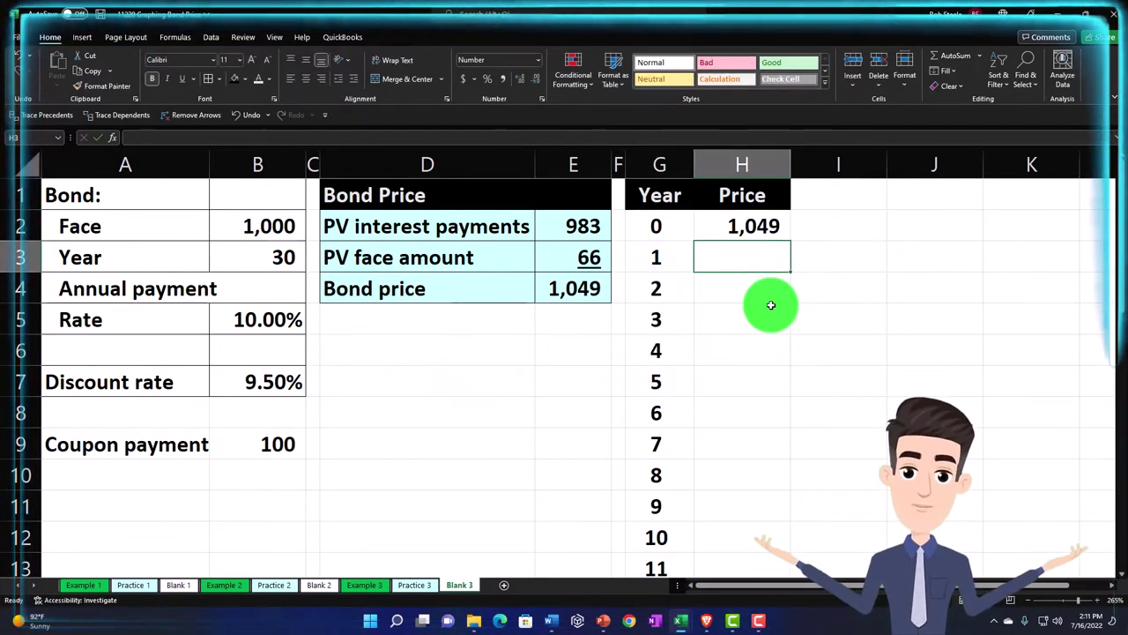
{"action": "left_click", "coordinate": [582, 289]}
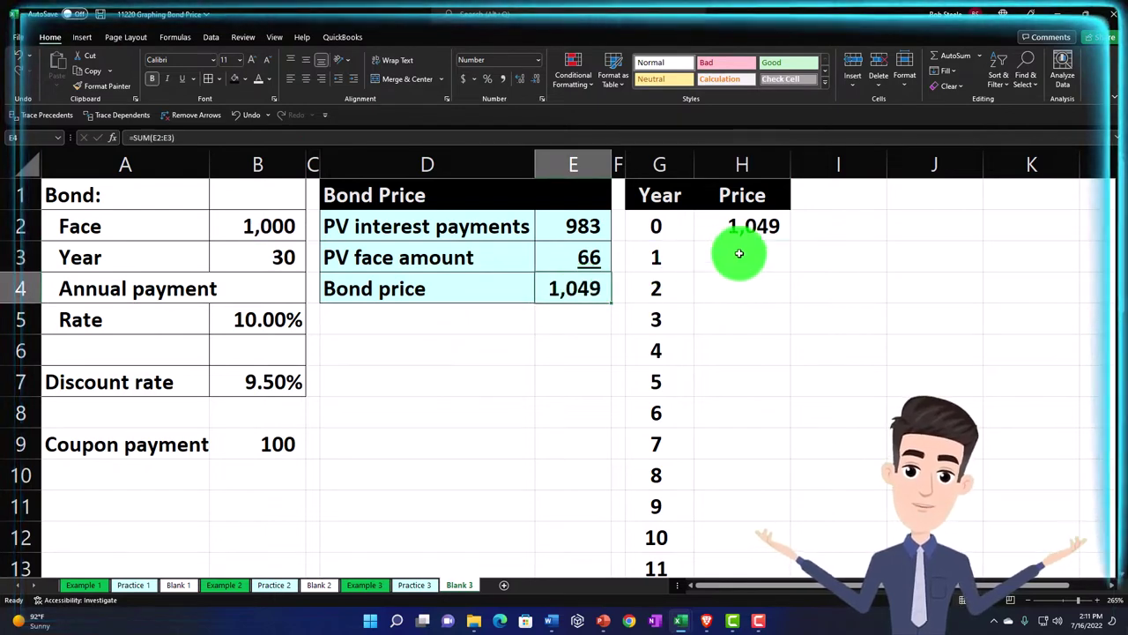
Step: Test the price formula by copying it from H2 to H3 and inspecting its references, and clear H3 again
{"action": "left_click", "coordinate": [764, 227]}
{"action": "left_click_drag", "start_coordinate": [793, 243], "coordinate": [794, 259]}
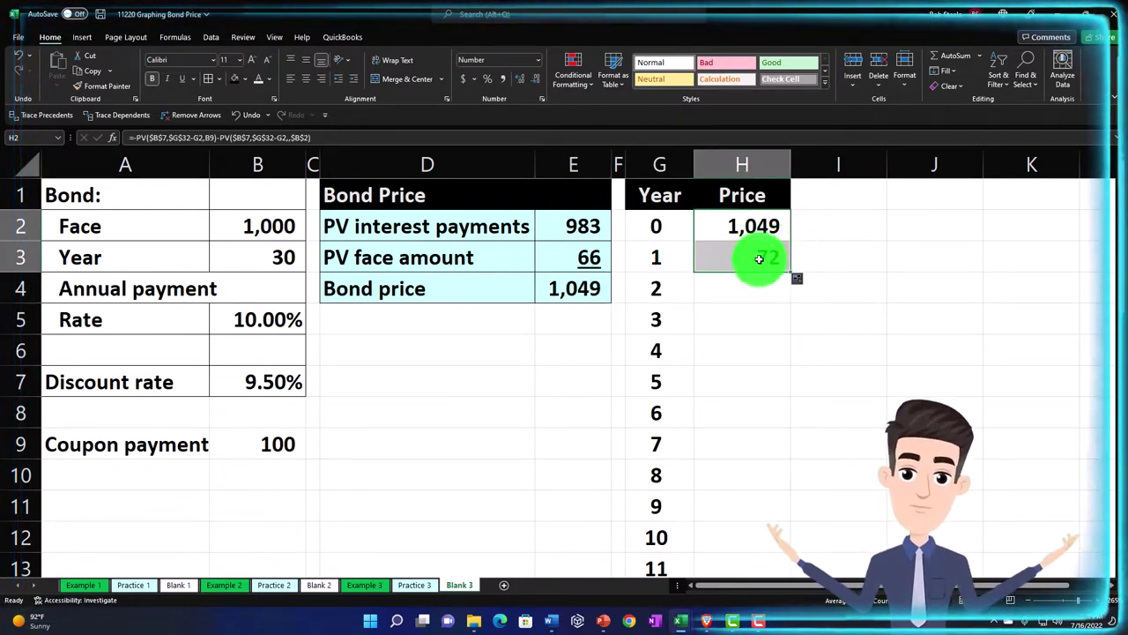
{"action": "double_click", "coordinate": [758, 259]}
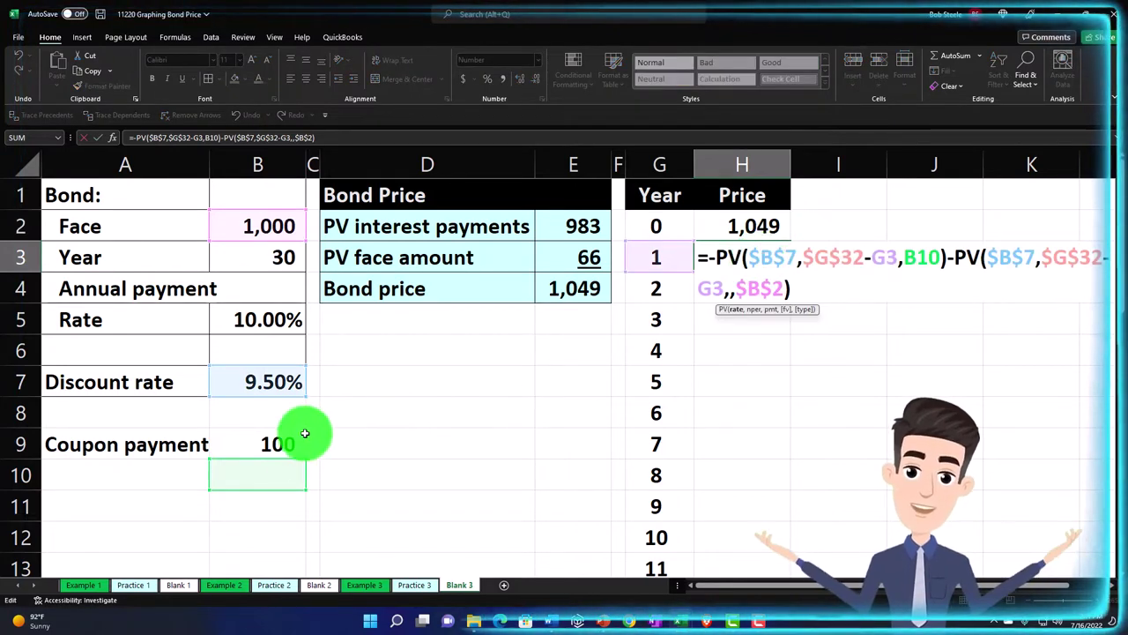
{"action": "key", "text": "Return"}
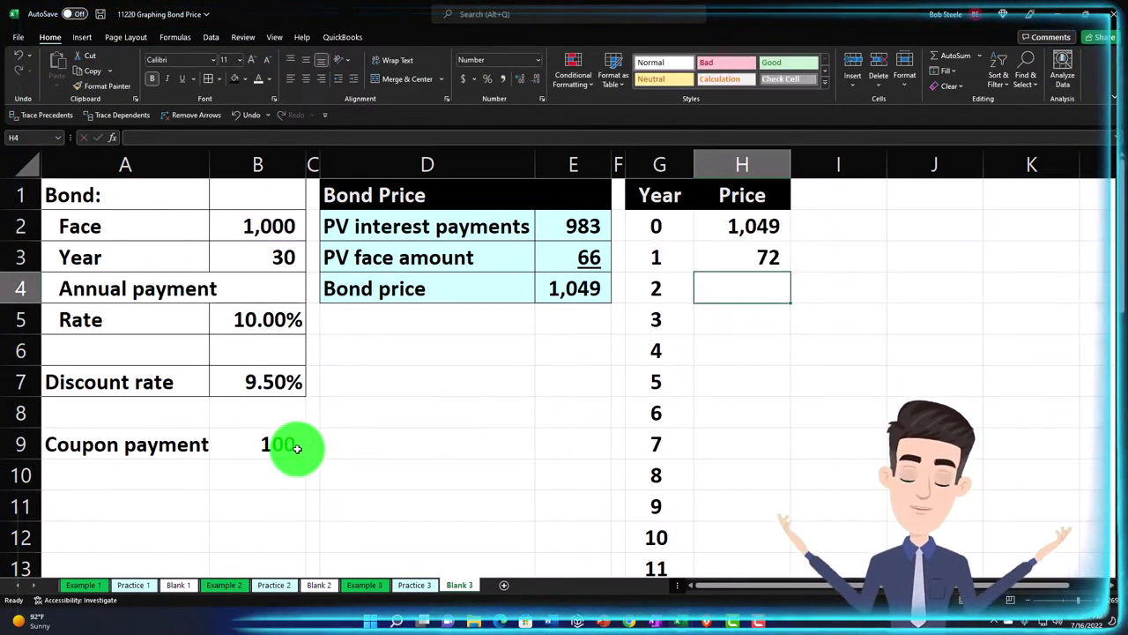
{"action": "key", "text": "Up"}
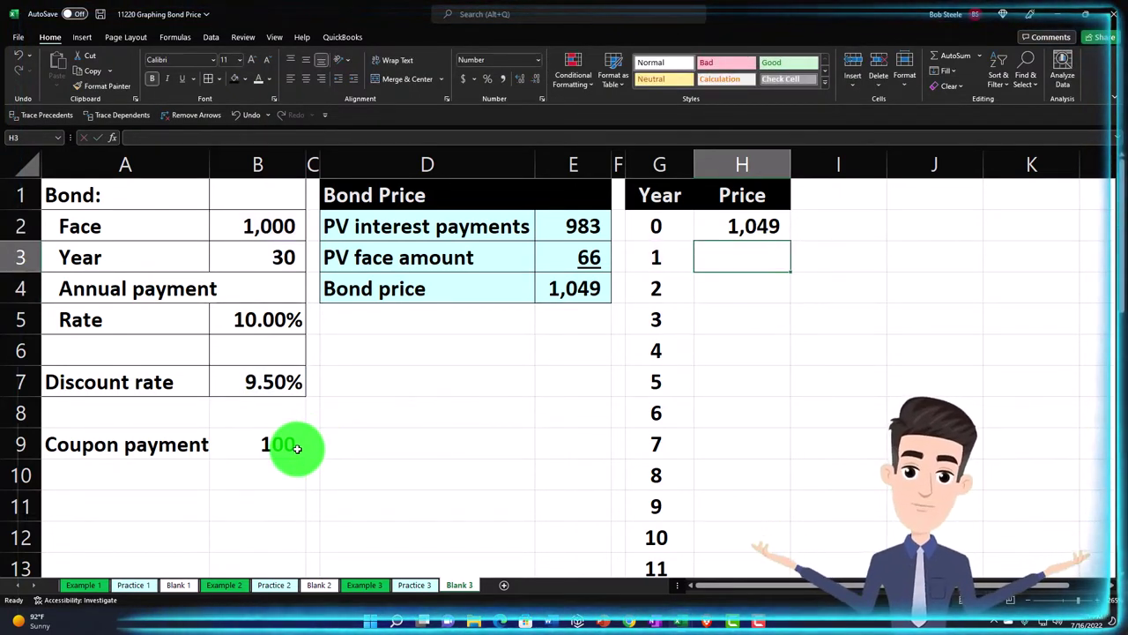
Step: Make the coupon payment reference in the H2 price formula absolute as $B$9
{"action": "double_click", "coordinate": [743, 227]}
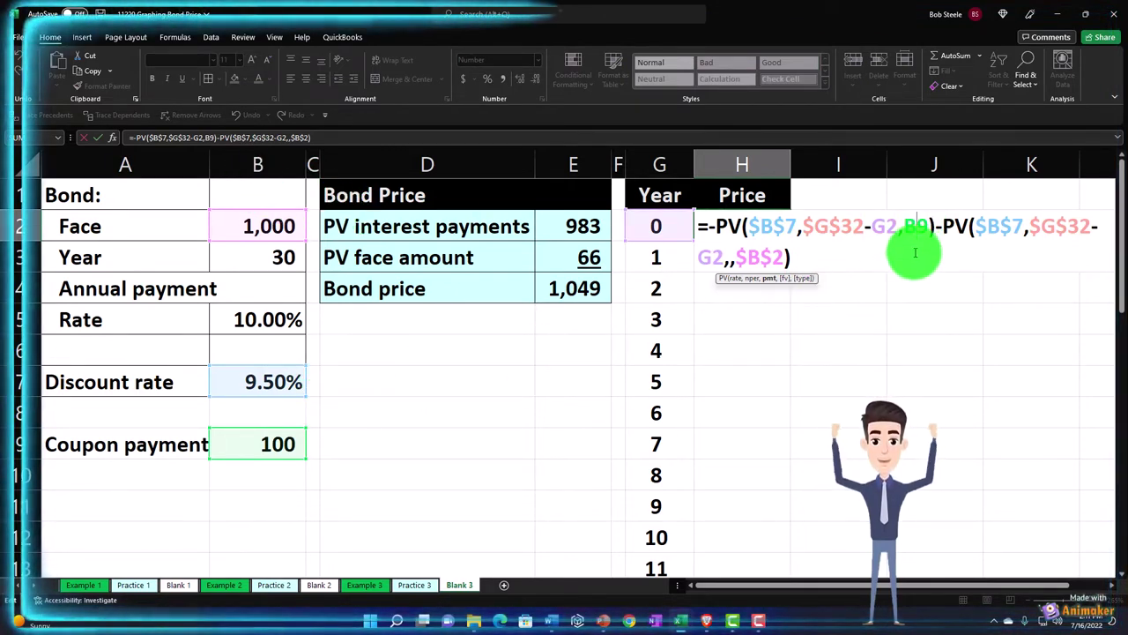
{"action": "key", "text": "F4"}
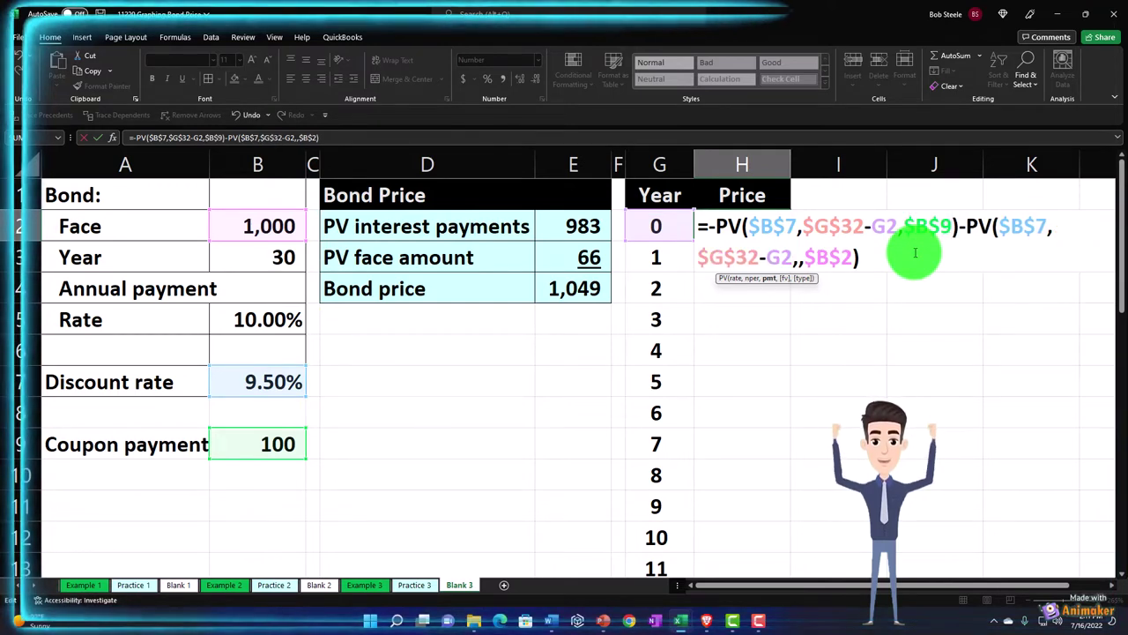
{"action": "key", "text": "Return"}
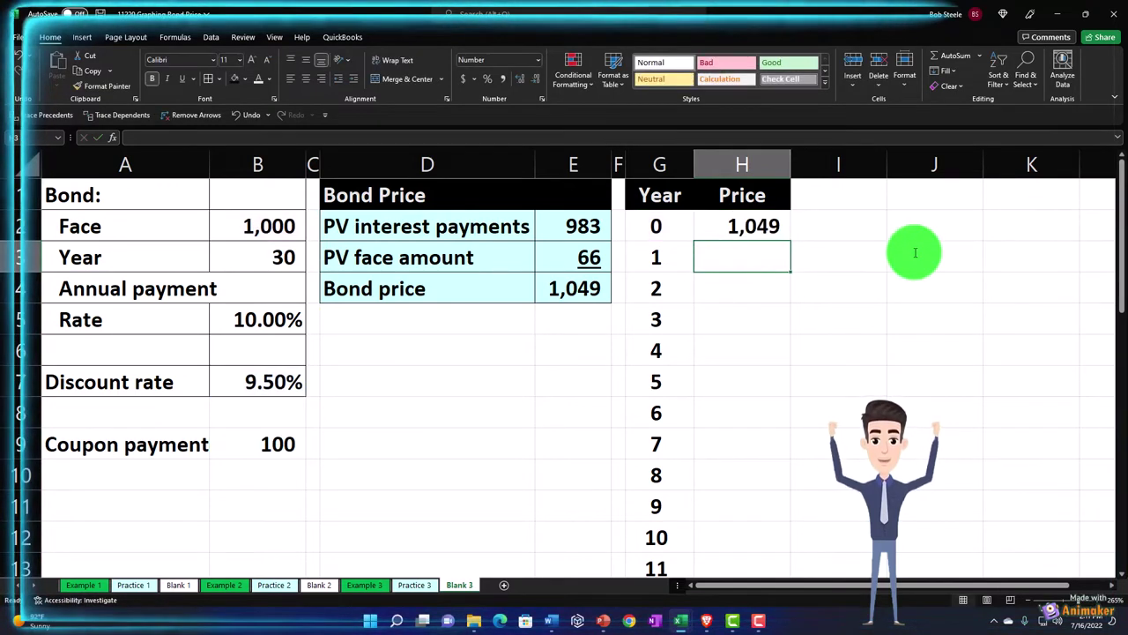
Step: Copy the price formula from H2 down to H3 and H4, checking the references in H3
{"action": "left_click", "coordinate": [776, 231]}
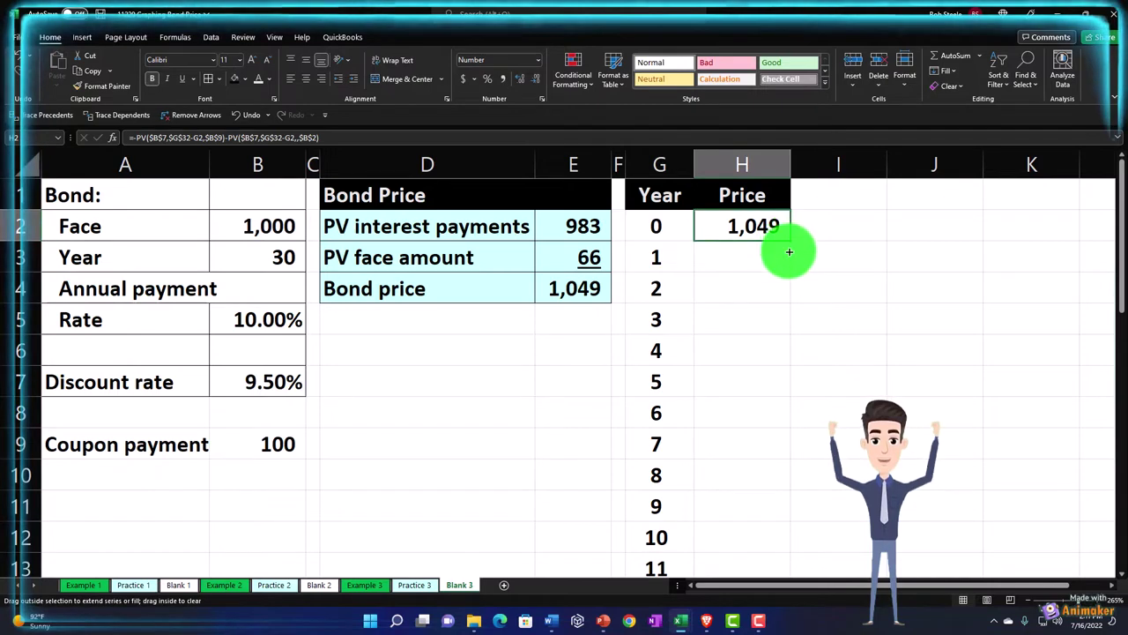
{"action": "left_click_drag", "start_coordinate": [787, 259], "coordinate": [787, 259]}
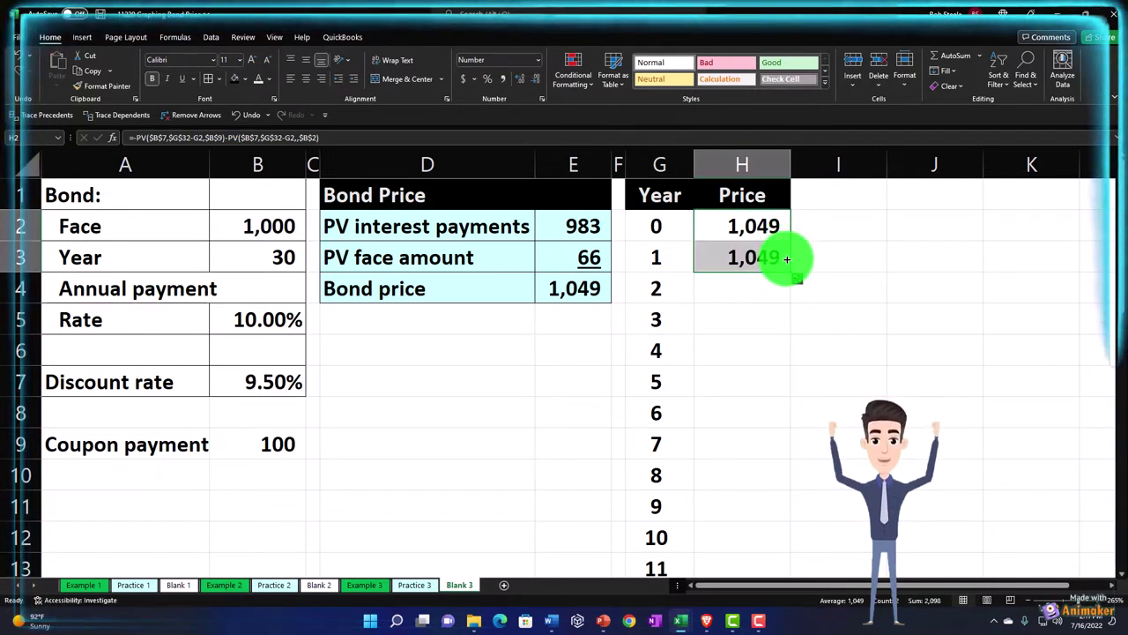
{"action": "double_click", "coordinate": [755, 254]}
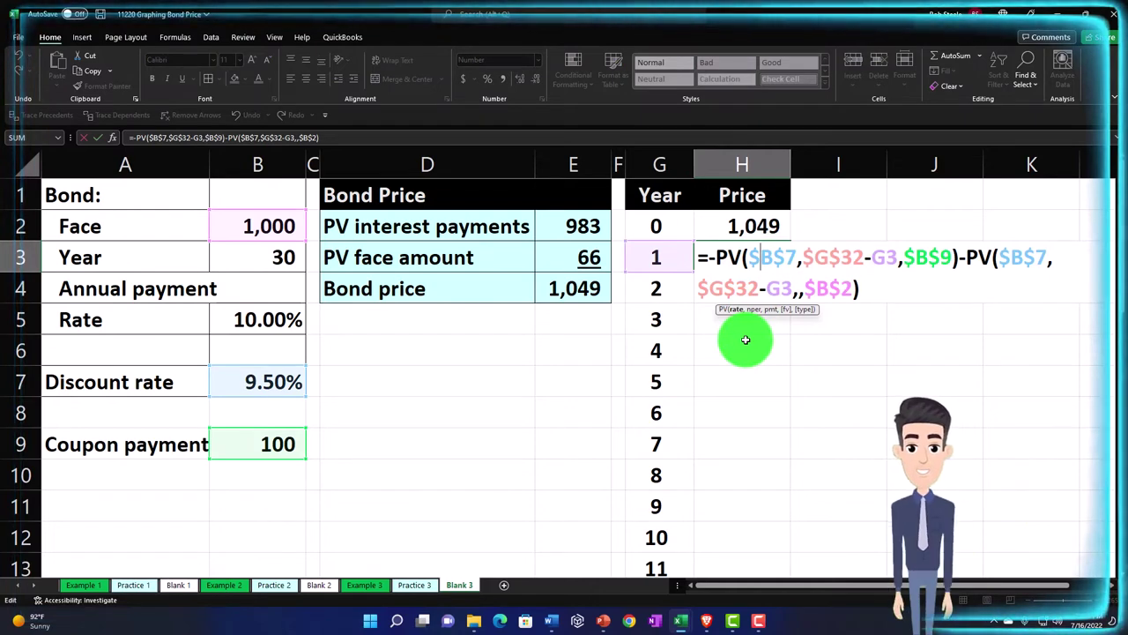
{"action": "key", "text": "Return"}
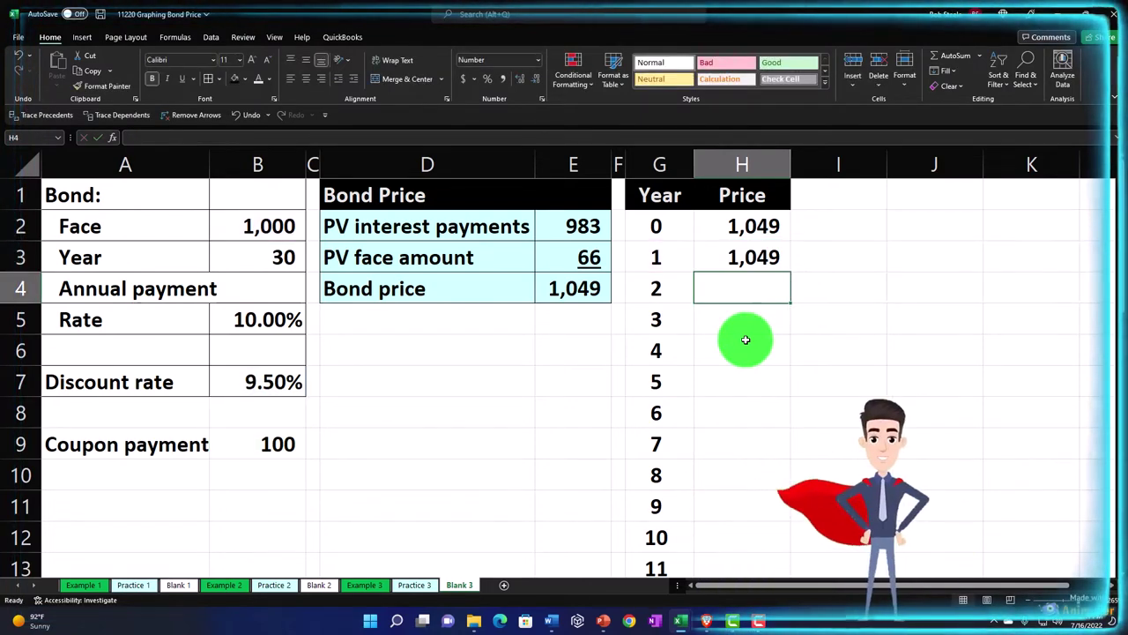
{"action": "left_click", "coordinate": [750, 260]}
{"action": "left_click_drag", "start_coordinate": [792, 273], "coordinate": [791, 307]}
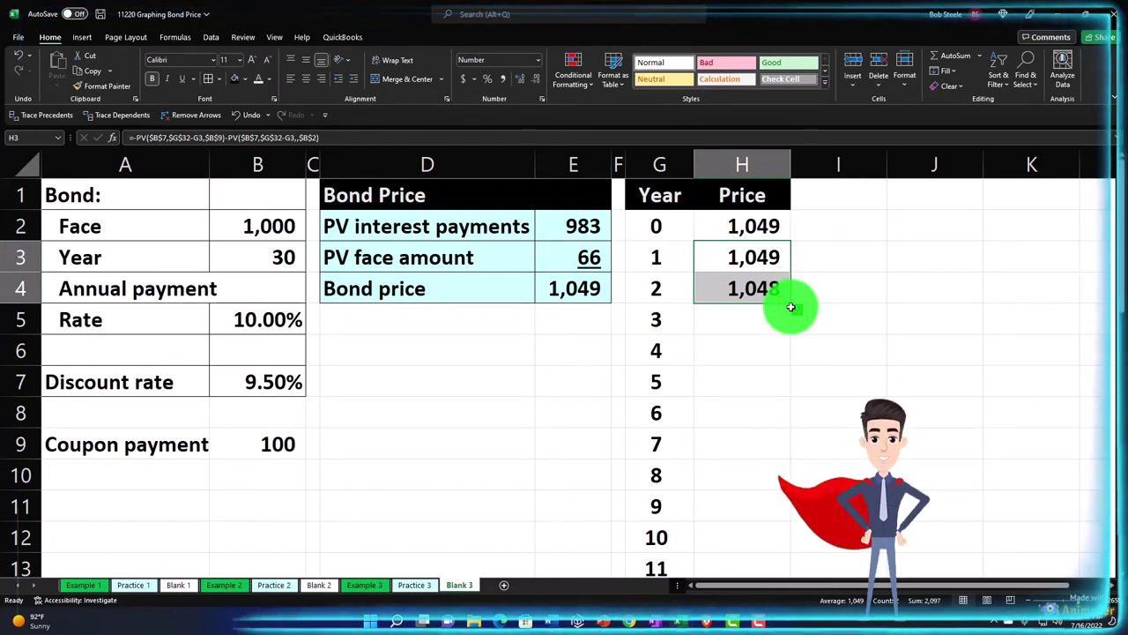
Step: Inspect the first PV term of the H4 price formula, tracing its discount rate, remaining years and coupon payment references
{"action": "left_click", "coordinate": [755, 288]}
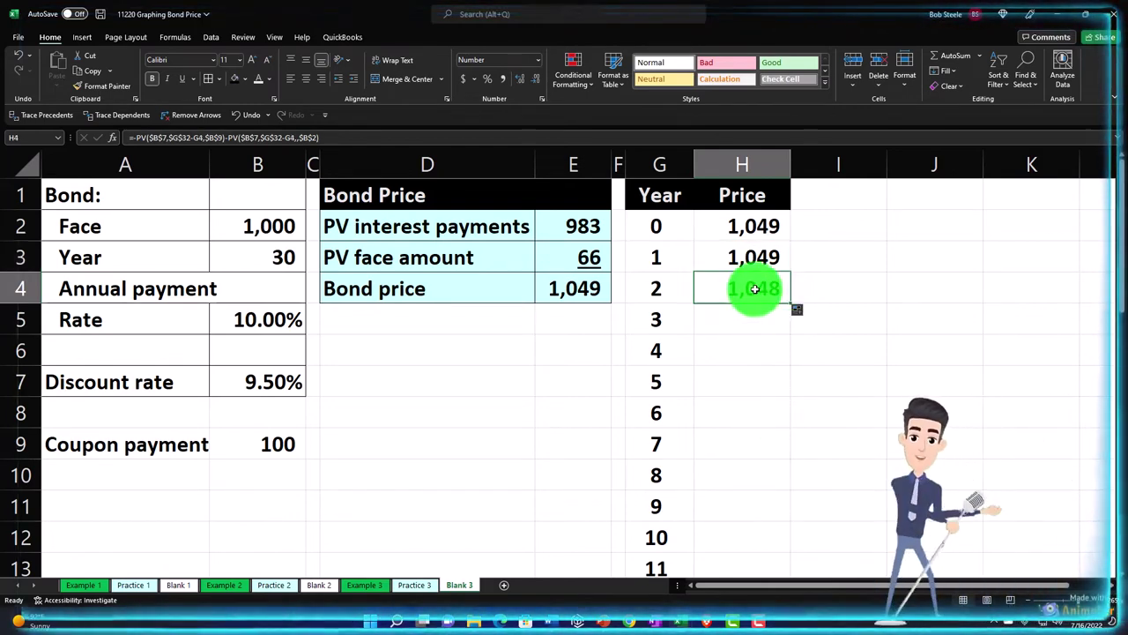
{"action": "double_click", "coordinate": [755, 288]}
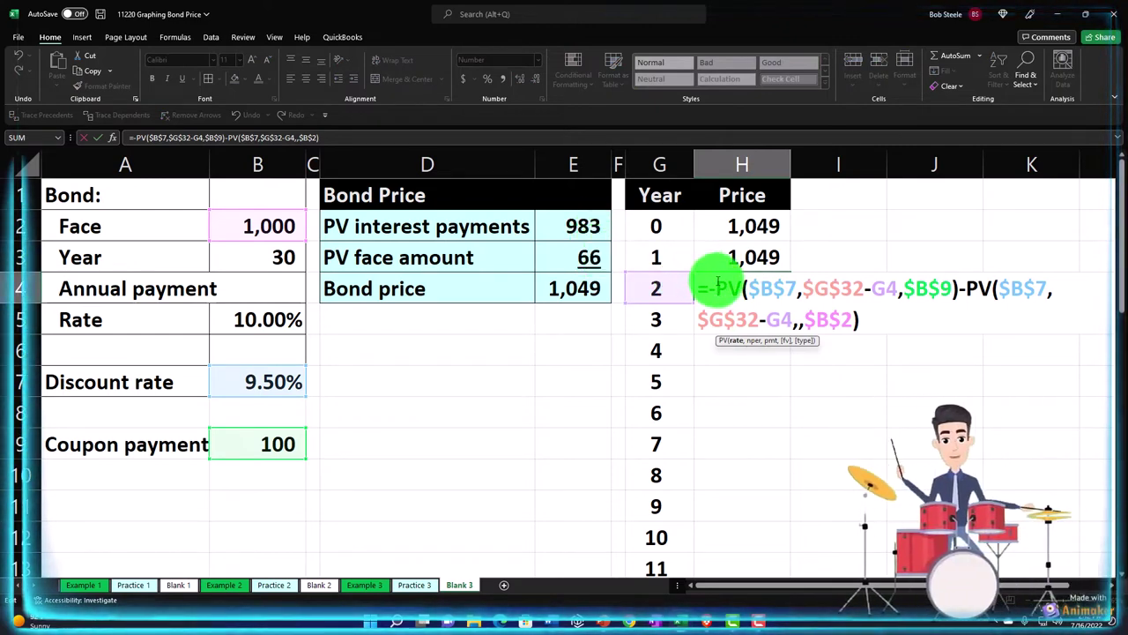
{"action": "left_click", "coordinate": [717, 287]}
{"action": "key", "text": "Right"}
{"action": "key", "text": "Right"}
{"action": "key", "text": "Right"}
{"action": "key", "text": "Right"}
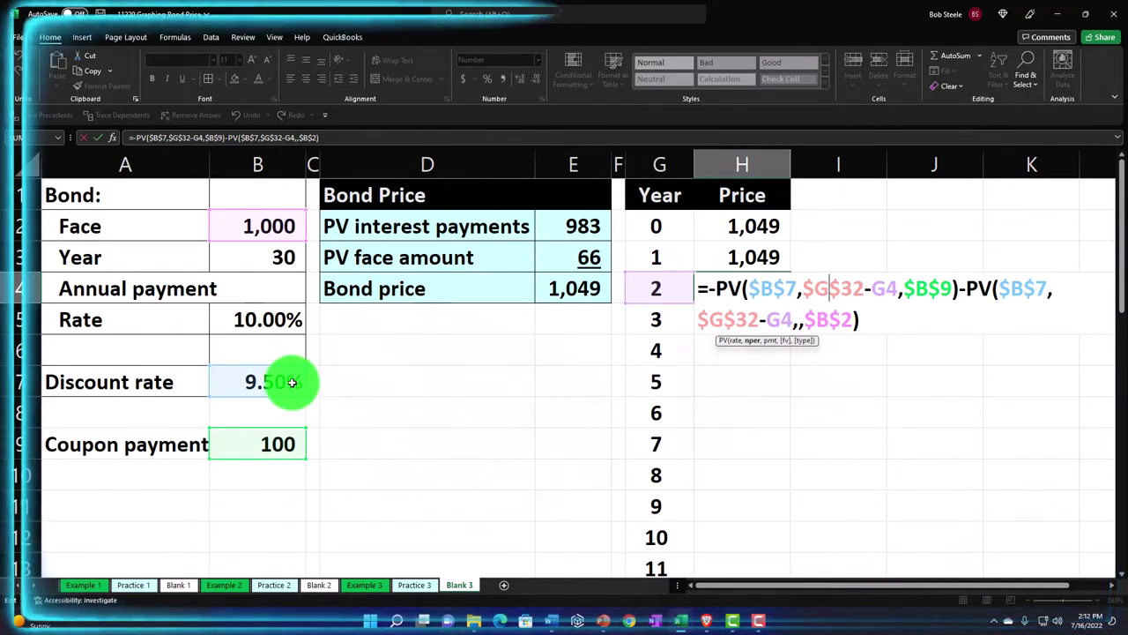
{"action": "scroll", "coordinate": [529, 499], "scroll_direction": "down", "scroll_amount": 9}
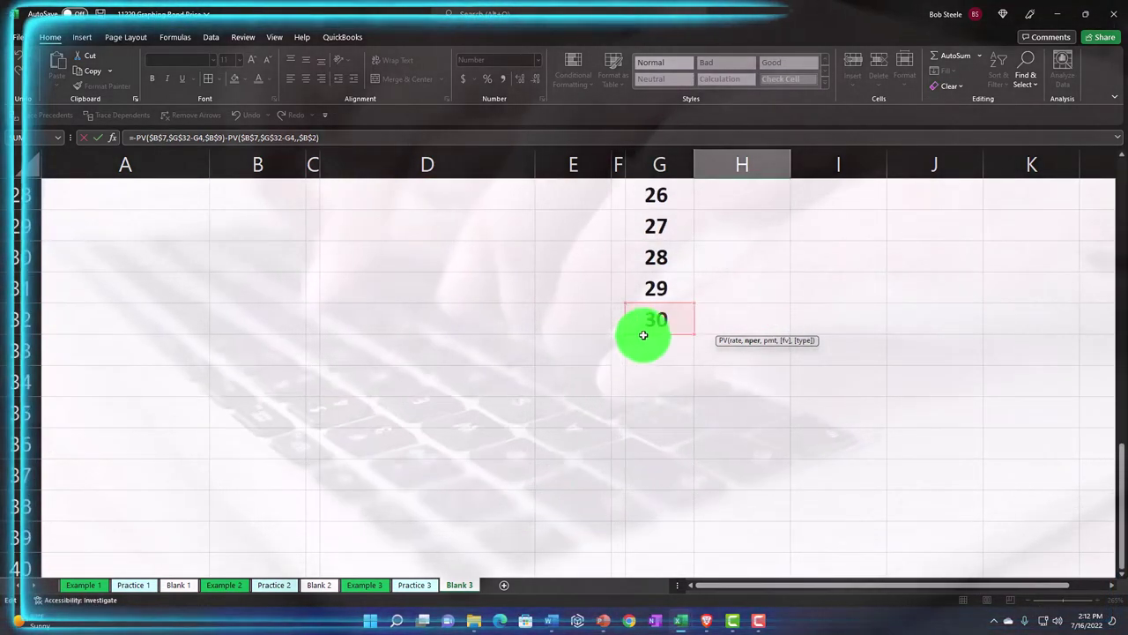
{"action": "scroll", "coordinate": [644, 335], "scroll_direction": "up", "scroll_amount": 9}
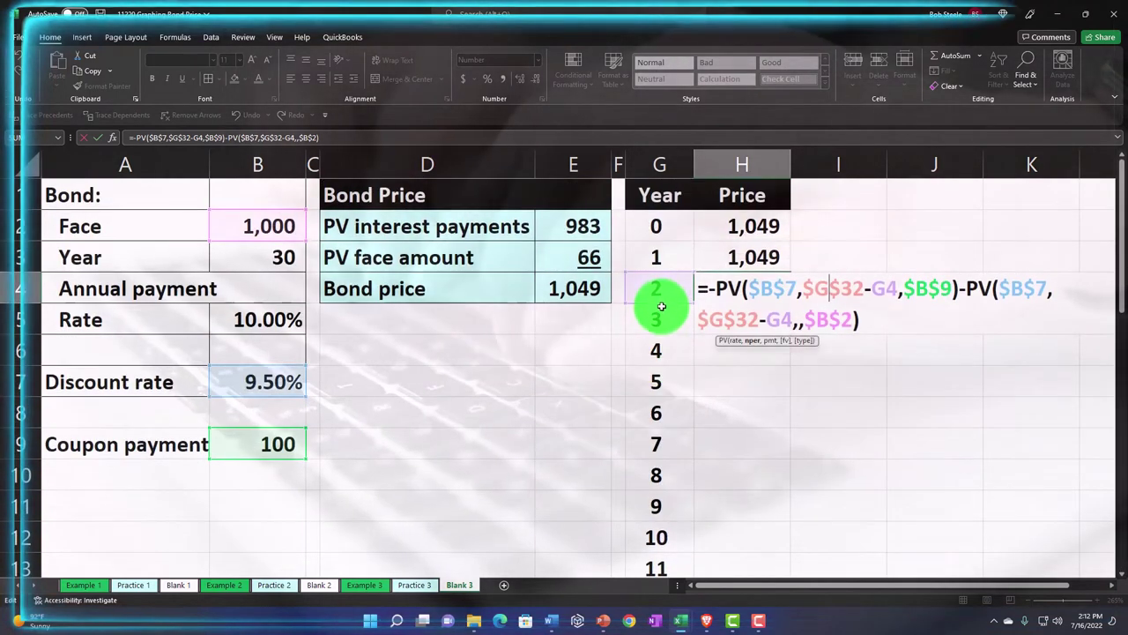
{"action": "key", "text": "Right"}
{"action": "key", "text": "Right"}
{"action": "key", "text": "Right"}
{"action": "key", "text": "Right"}
{"action": "key", "text": "Right"}
{"action": "key", "text": "Right"}
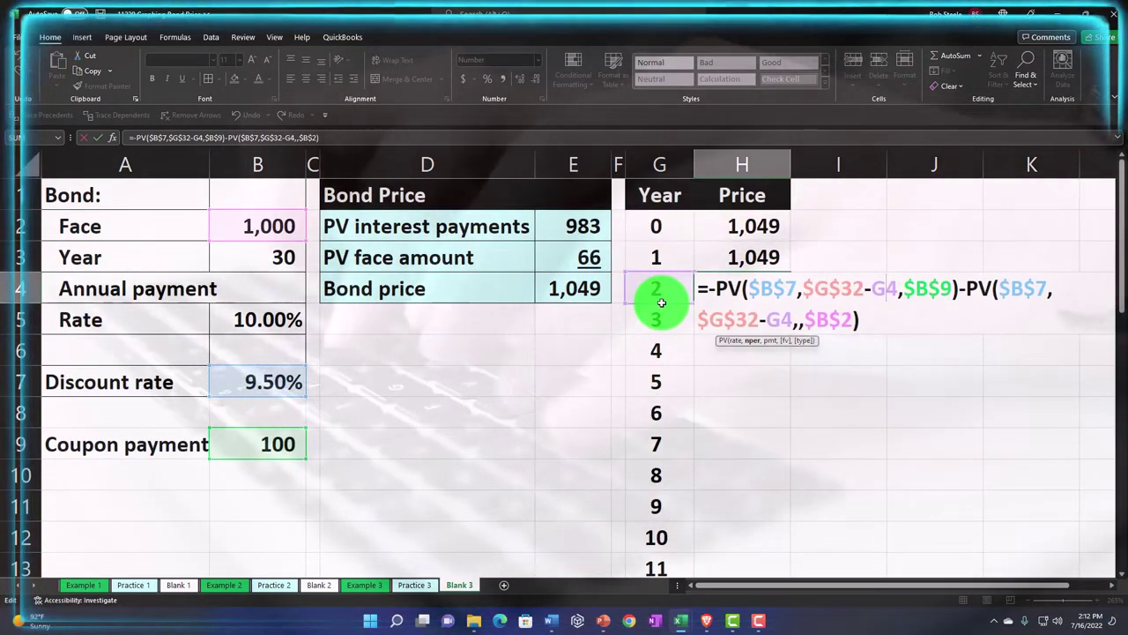
{"action": "key", "text": "Right"}
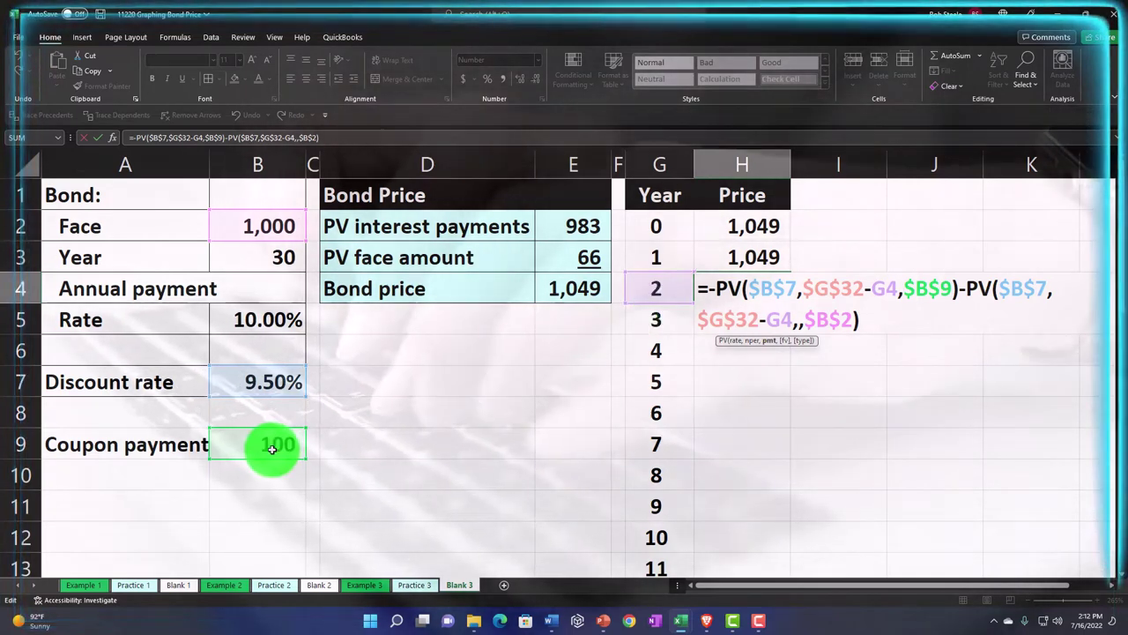
Step: Inspect the second PV term of the H4 formula, tracing its rate, remaining years and face amount references
{"action": "key", "text": "End"}
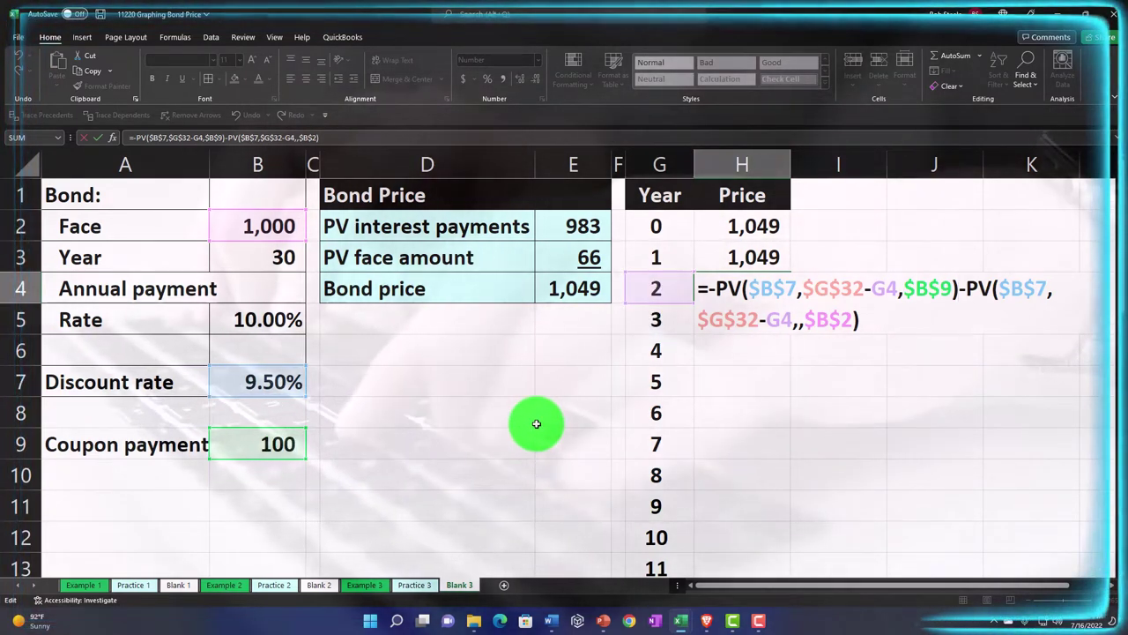
{"action": "key", "text": "Right"}
{"action": "key", "text": "Right"}
{"action": "key", "text": "Right"}
{"action": "key", "text": "Right"}
{"action": "key", "text": "Right"}
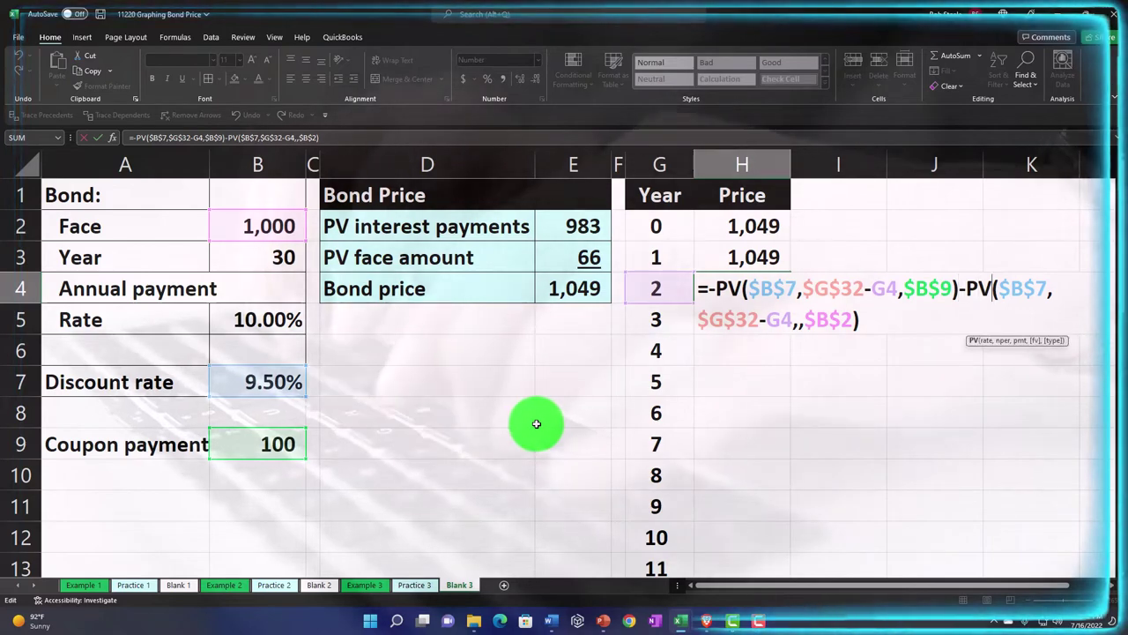
{"action": "key", "text": "Right"}
{"action": "key", "text": "Right"}
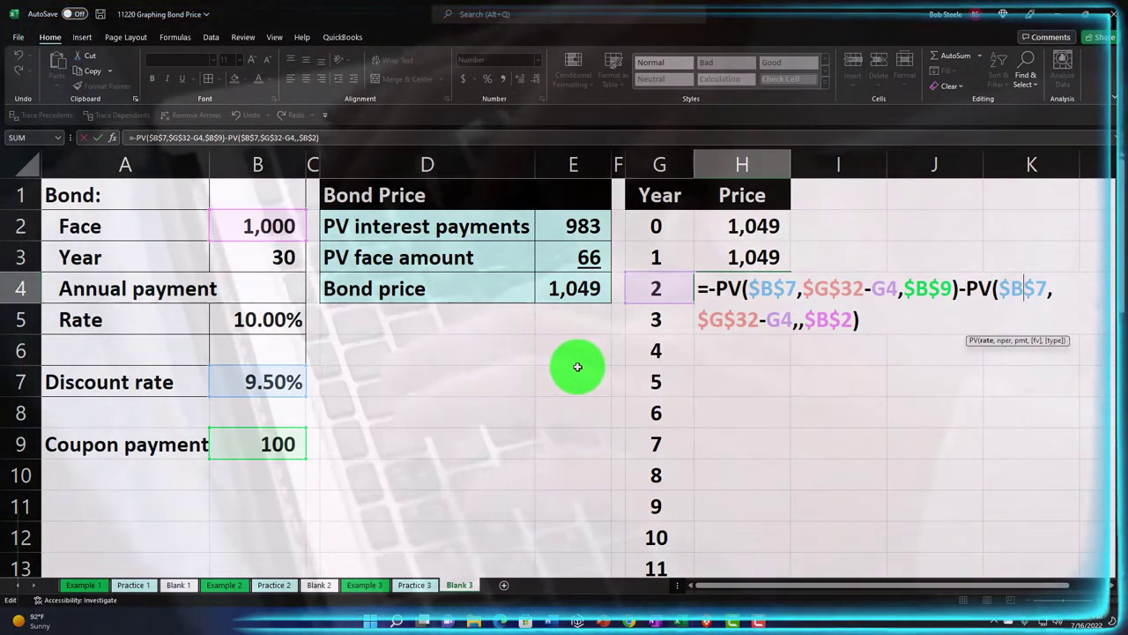
{"action": "key", "text": "Right"}
{"action": "key", "text": "Right"}
{"action": "key", "text": "Right"}
{"action": "key", "text": "Right"}
{"action": "key", "text": "Right"}
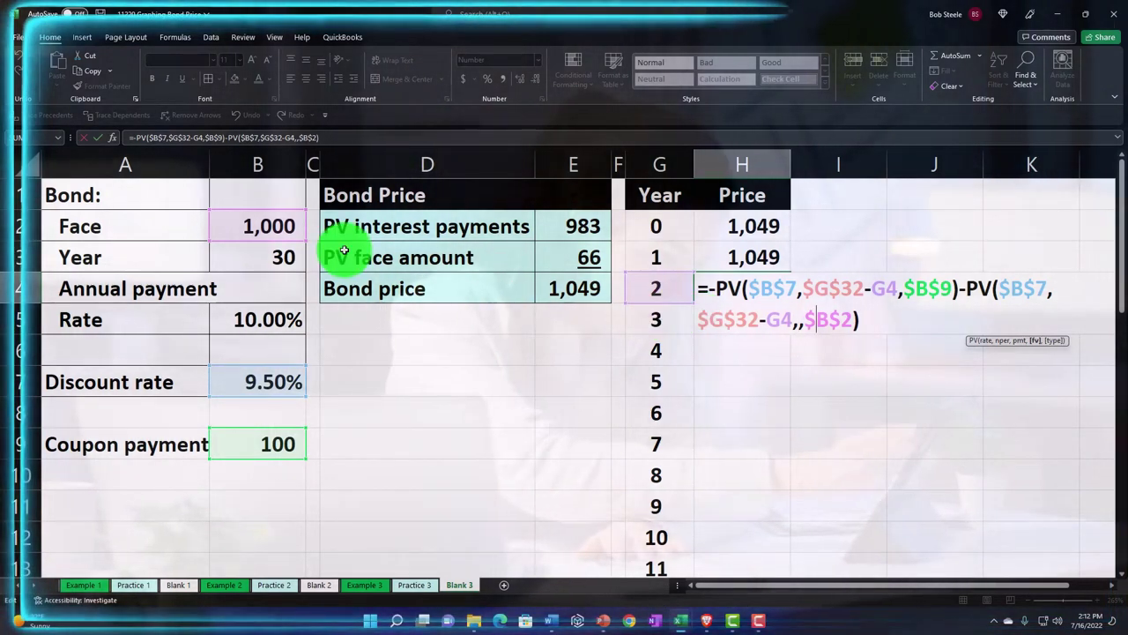
{"action": "key", "text": "Return"}
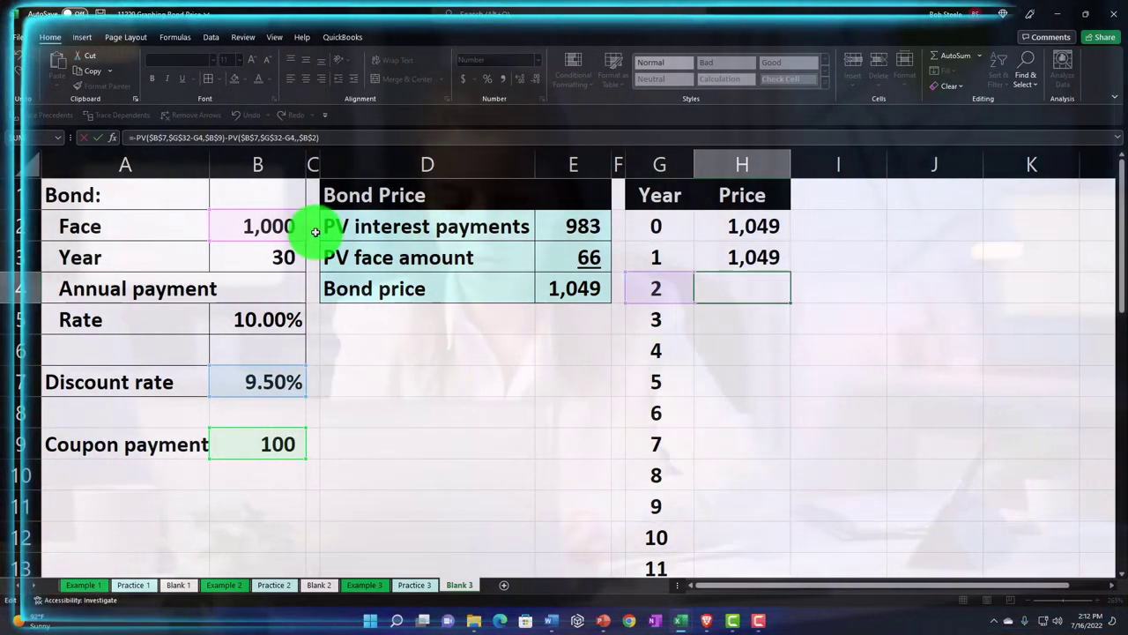
Step: Fill the price formula from H4 down the Price column through year 30
{"action": "left_click", "coordinate": [754, 290]}
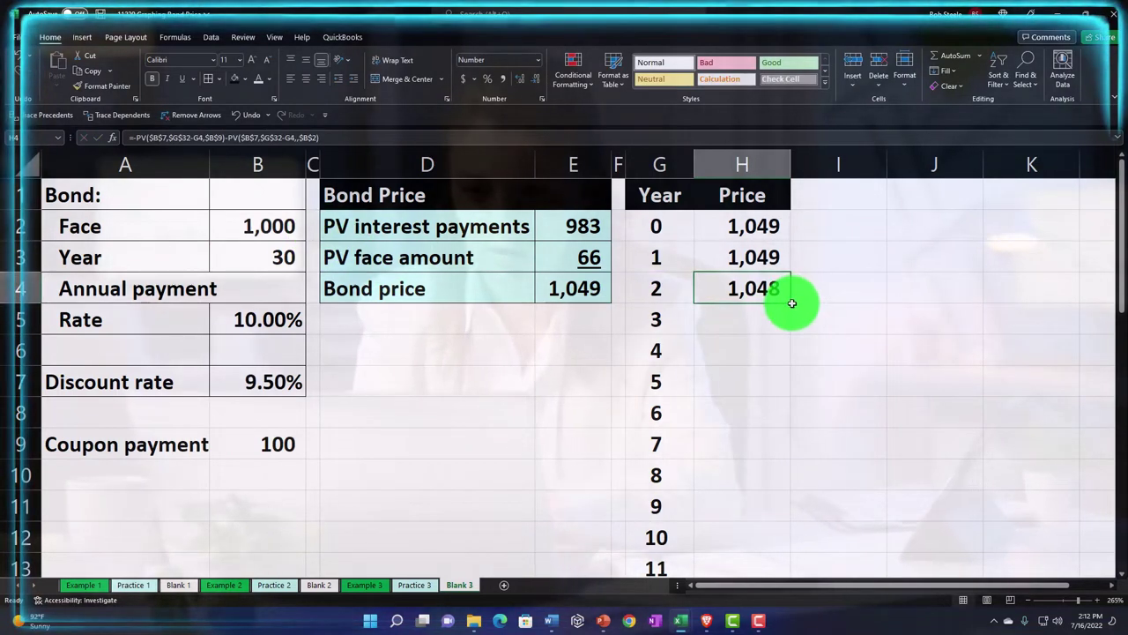
{"action": "double_click", "coordinate": [792, 304]}
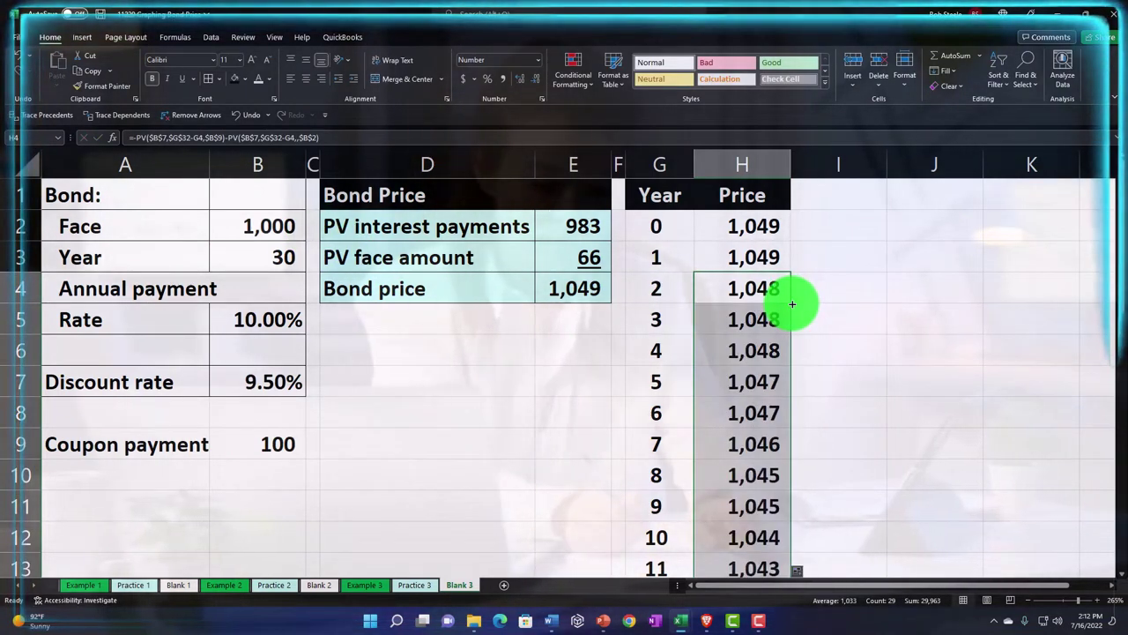
{"action": "left_click", "coordinate": [751, 231]}
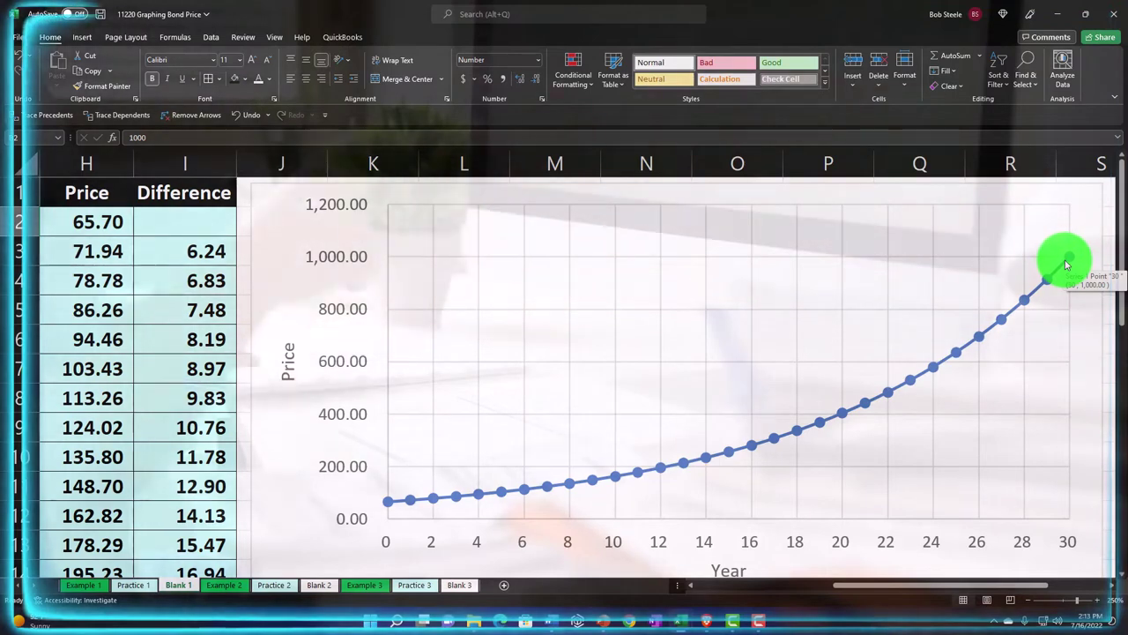
Step: Compare the price charts on the Blank 1 and Blank 2 worksheets, and return to Blank 3
{"action": "left_click", "coordinate": [345, 581]}
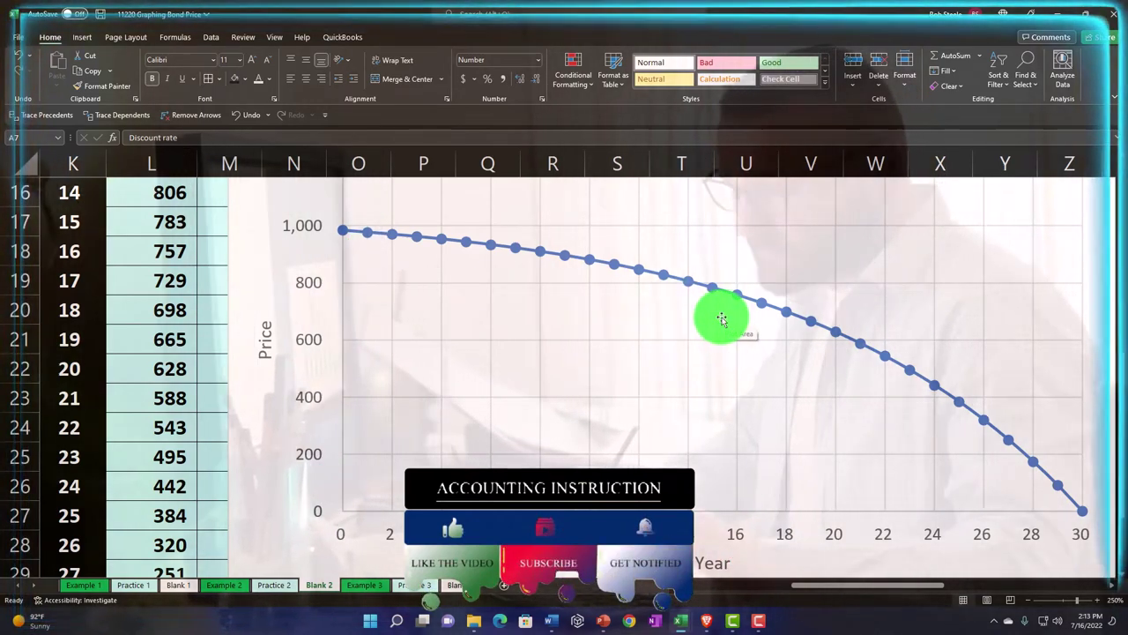
{"action": "left_click", "coordinate": [179, 585]}
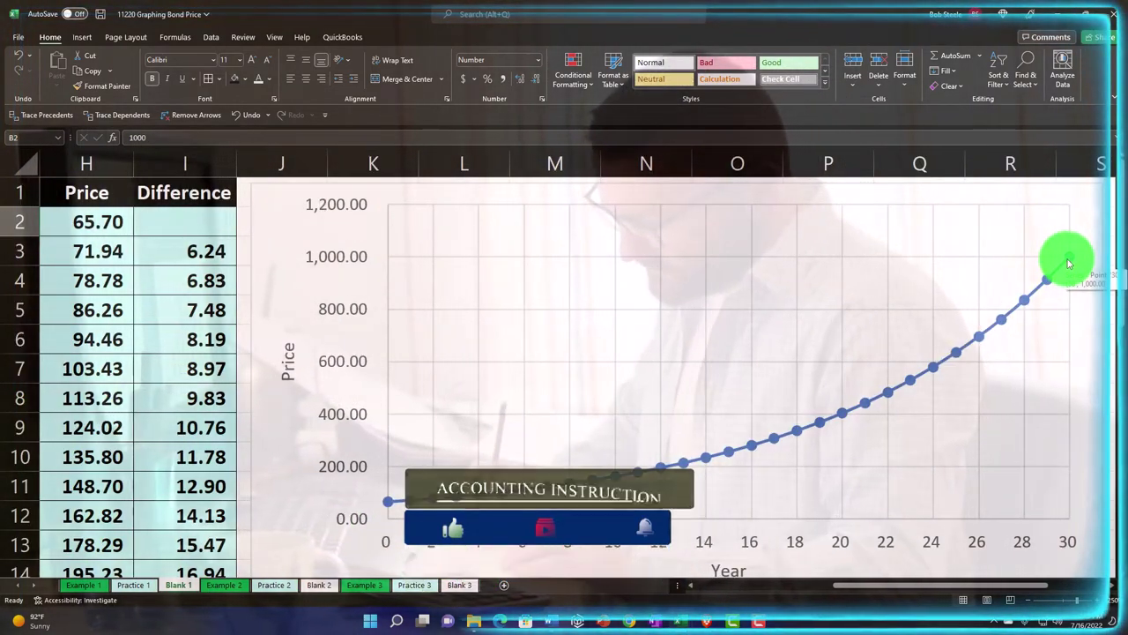
{"action": "mouse_move", "coordinate": [1074, 265]}
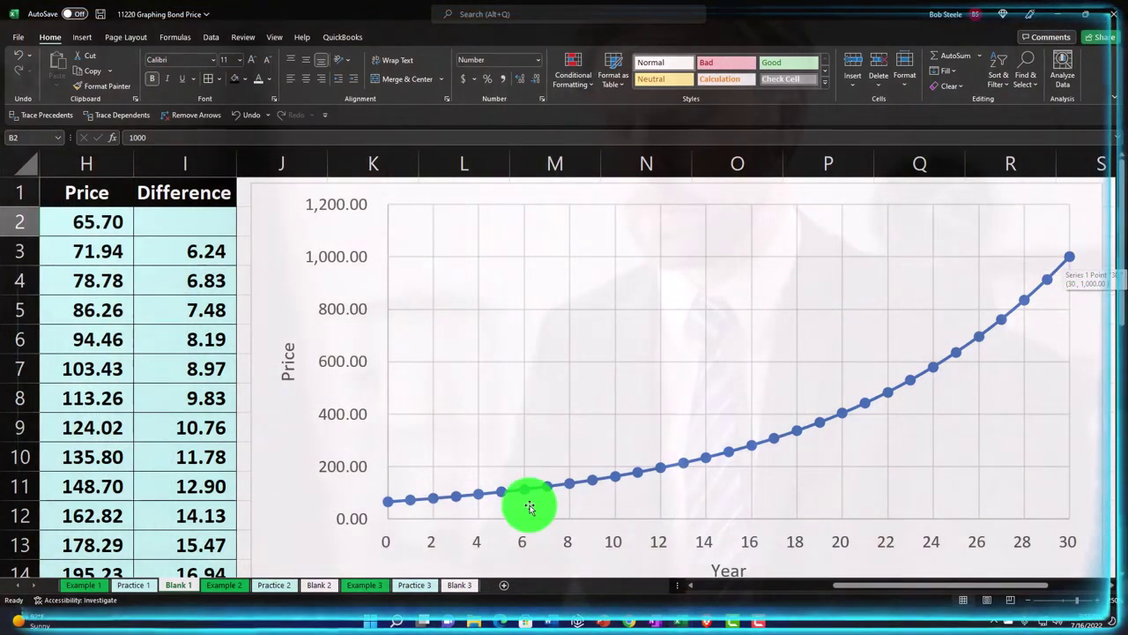
{"action": "left_click", "coordinate": [319, 584]}
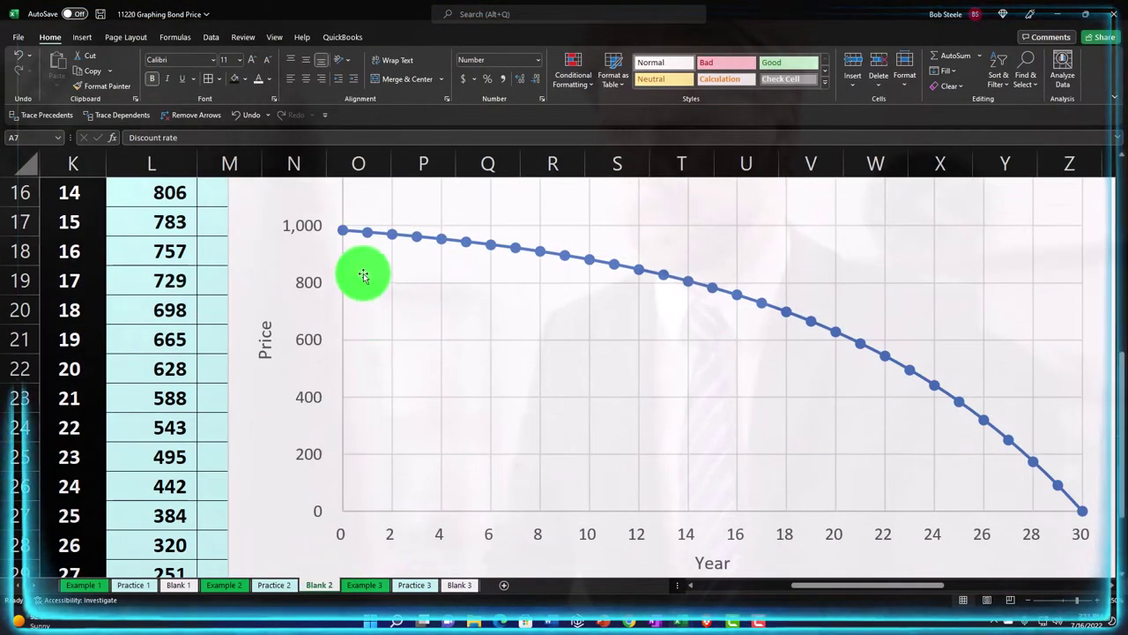
{"action": "left_click", "coordinate": [451, 585]}
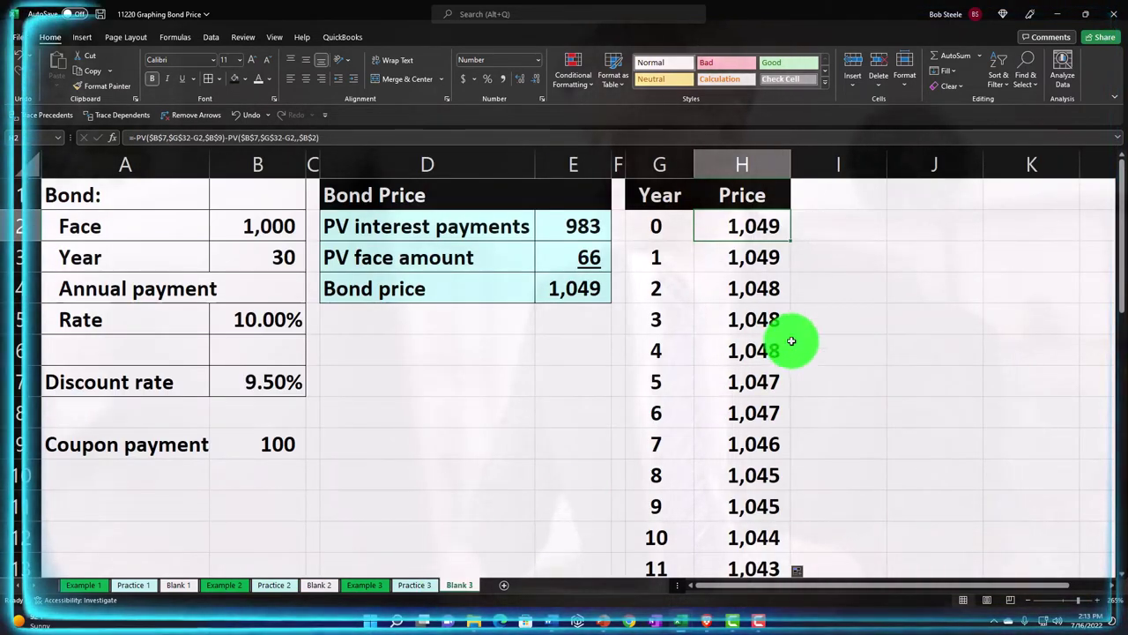
Step: Enter the column heading Change in I1, beside the Price heading
{"action": "left_click", "coordinate": [818, 258]}
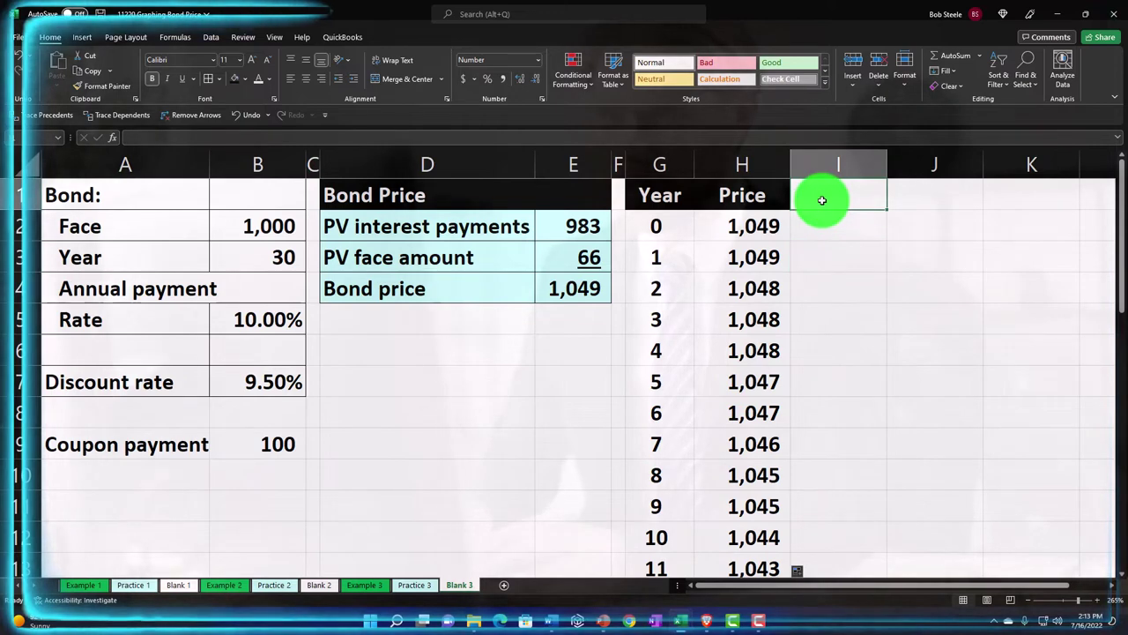
{"action": "type", "text": "Dif"}
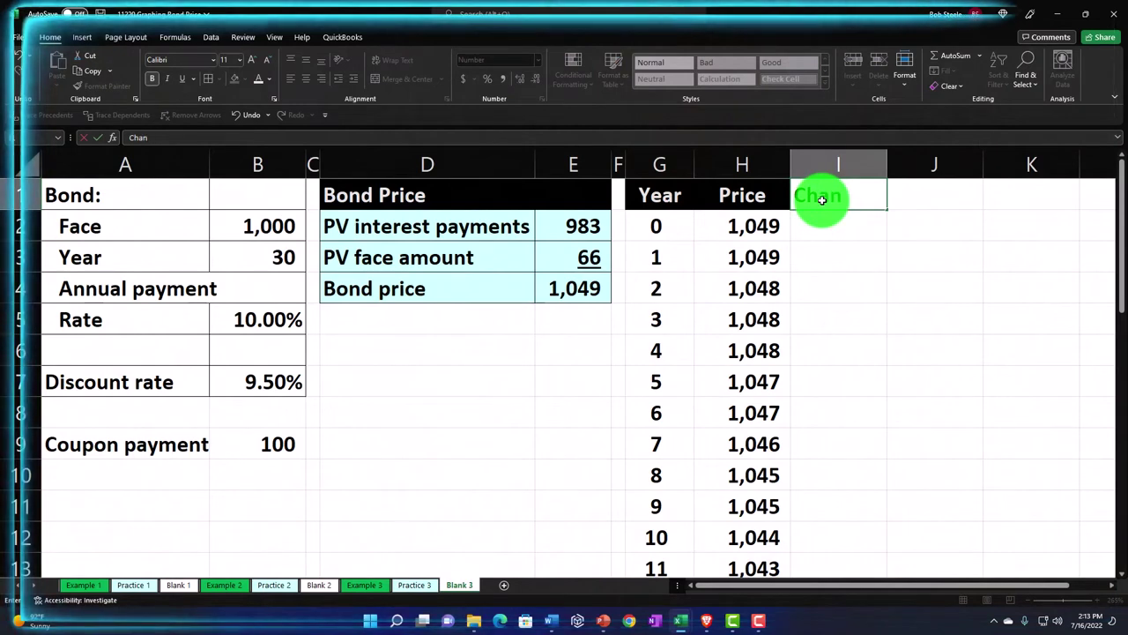
{"action": "key", "text": "Return"}
{"action": "key", "text": "Return"}
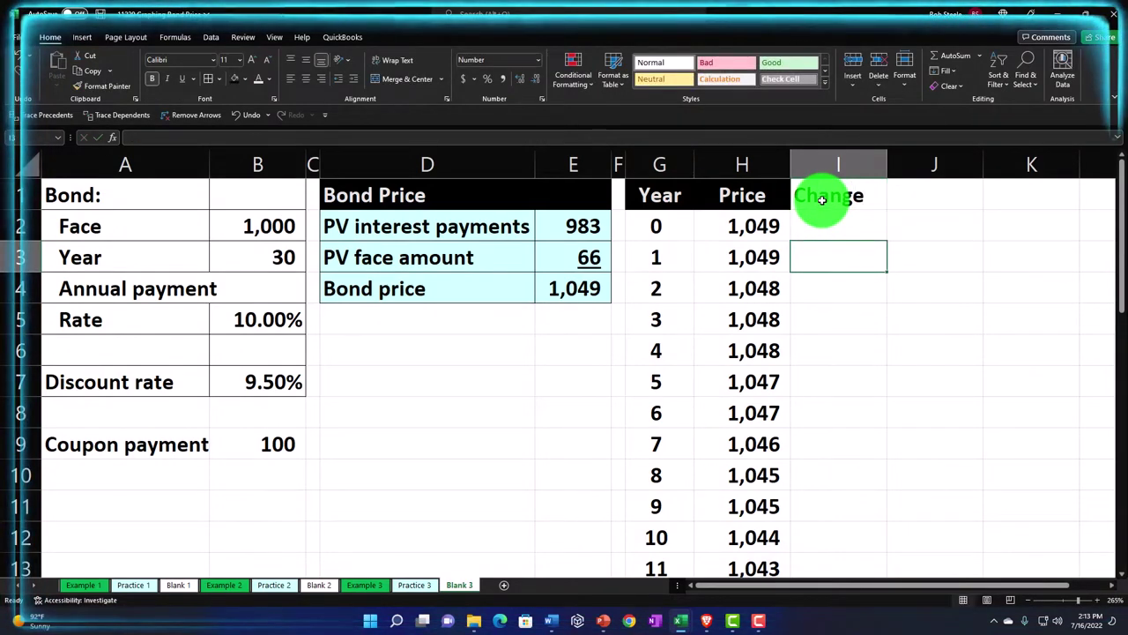
Step: Calculate the yearly price change in I3 with =H3-H2 and fill the formula down through year 30
{"action": "type", "text": "="}
{"action": "key", "text": "Left"}
{"action": "type", "text": "-"}
{"action": "key", "text": "Left"}
{"action": "key", "text": "Up"}
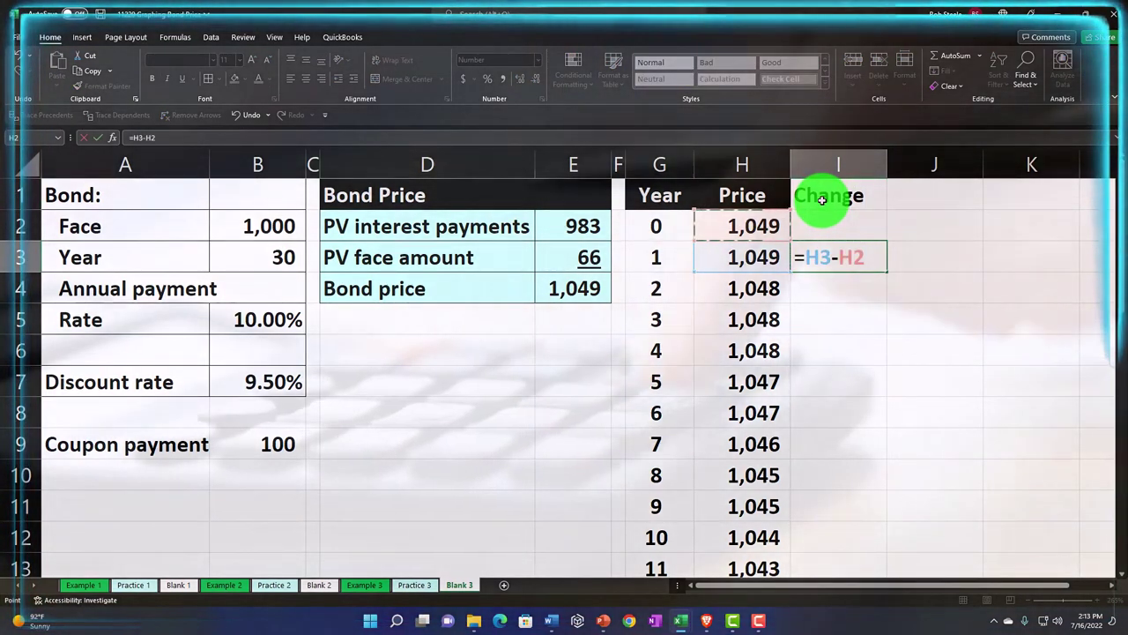
{"action": "key", "text": "Return"}
{"action": "left_click", "coordinate": [855, 255]}
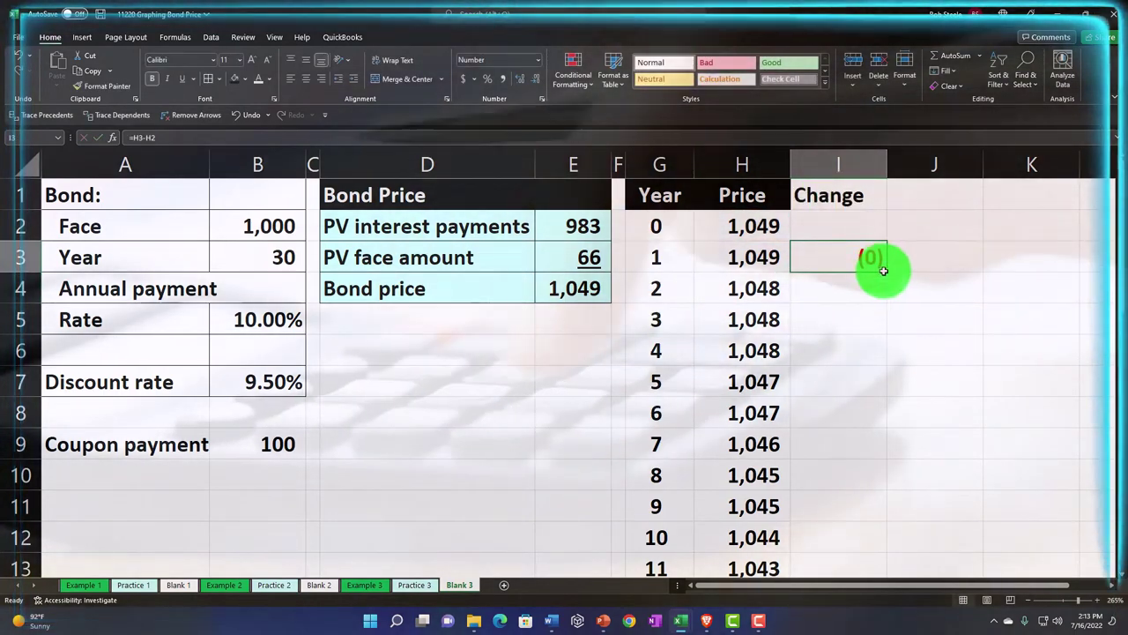
{"action": "double_click", "coordinate": [883, 271]}
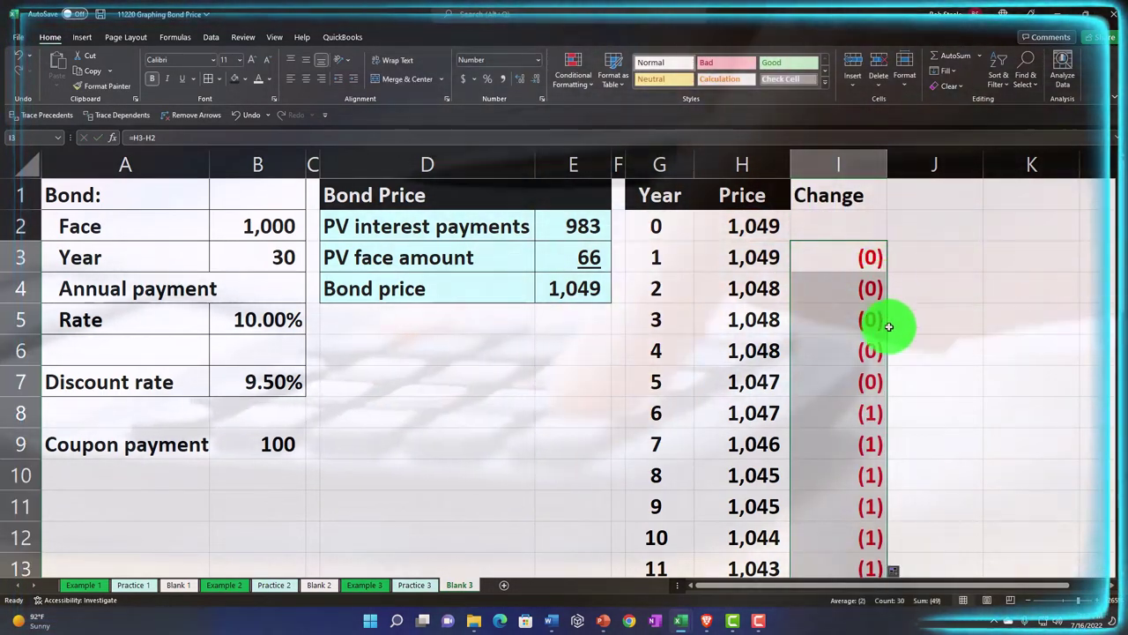
{"action": "scroll", "coordinate": [856, 340], "scroll_direction": "down", "scroll_amount": 8}
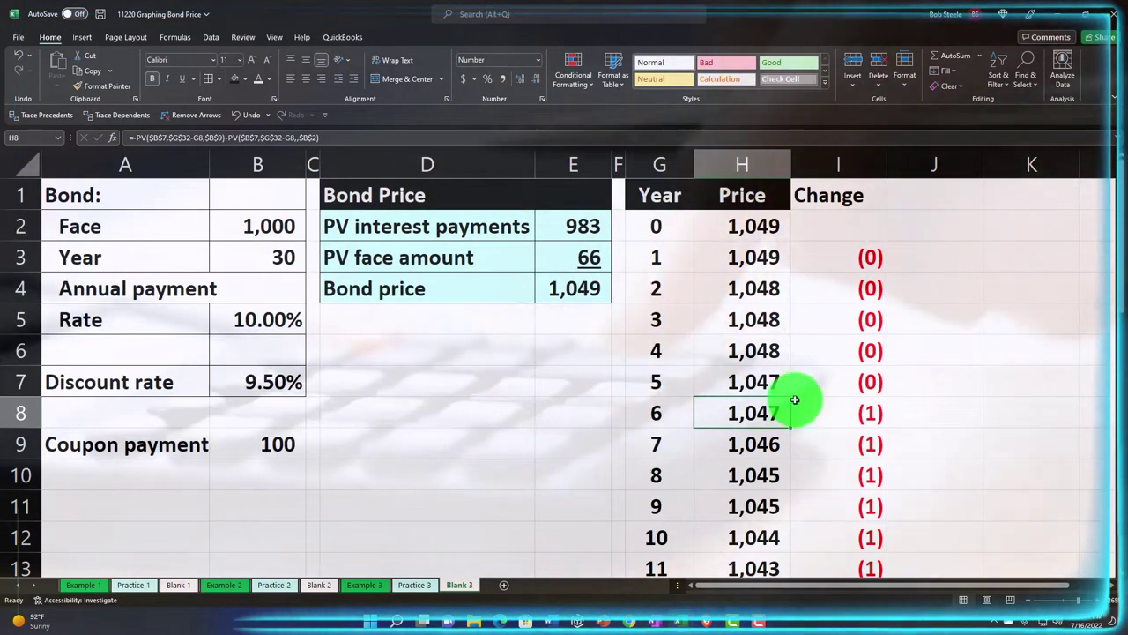
Step: Narrow column I slightly and format the Change heading with a black fill and white text
{"action": "left_click_drag", "start_coordinate": [887, 164], "coordinate": [878, 167]}
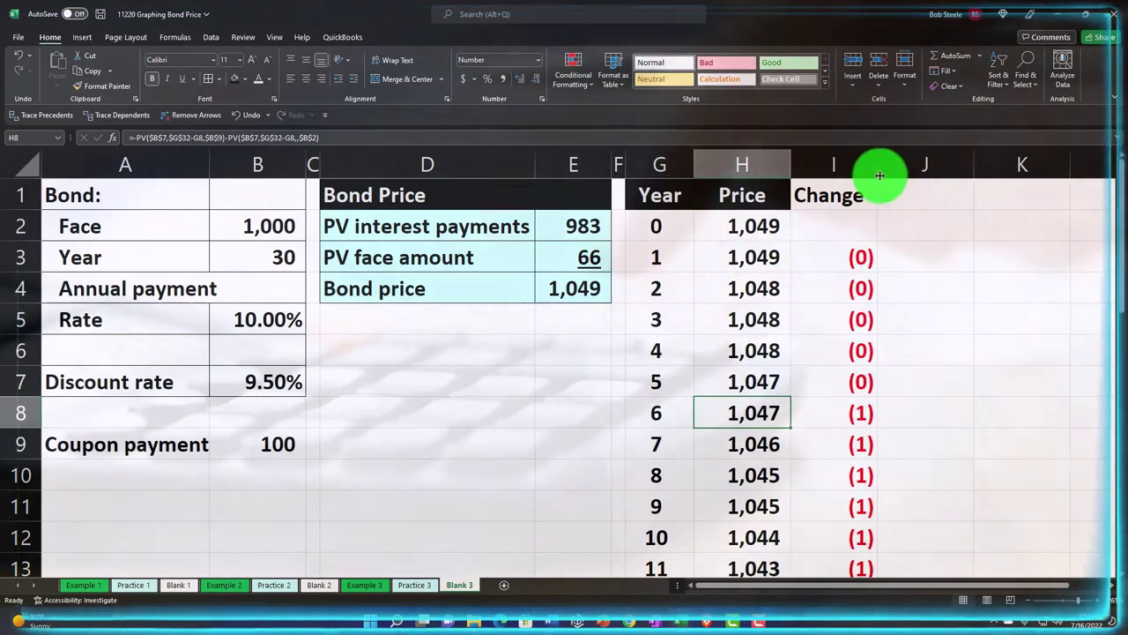
{"action": "left_click", "coordinate": [819, 196]}
{"action": "left_click", "coordinate": [254, 81]}
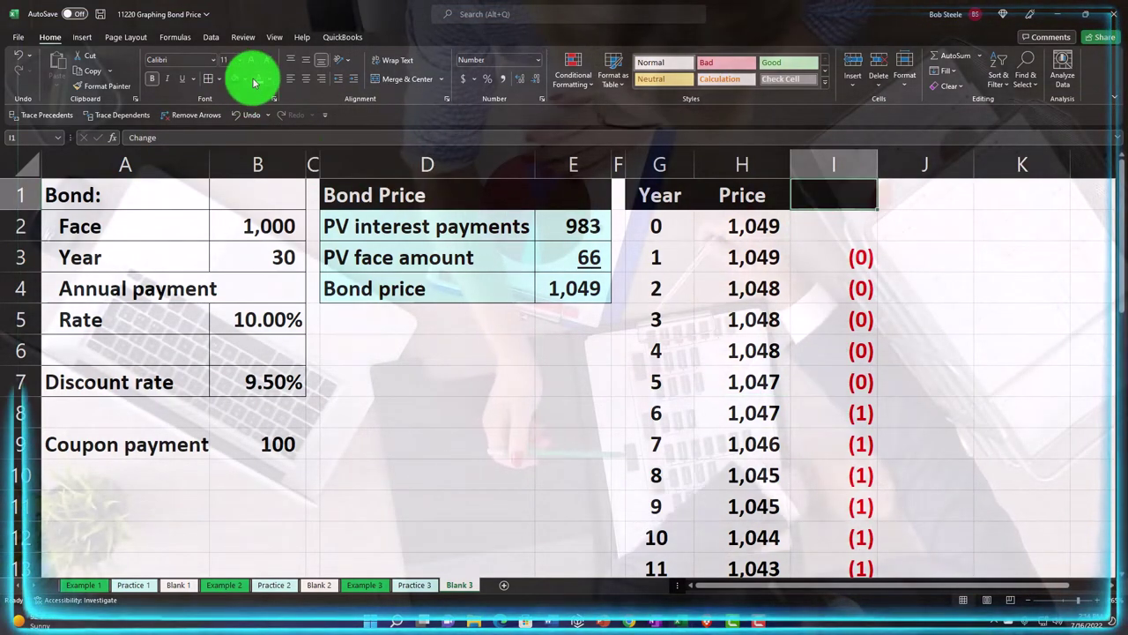
Step: Apply all borders and the recent light blue fill to the table data in G2:I32
{"action": "left_click_drag", "start_coordinate": [662, 227], "coordinate": [831, 506]}
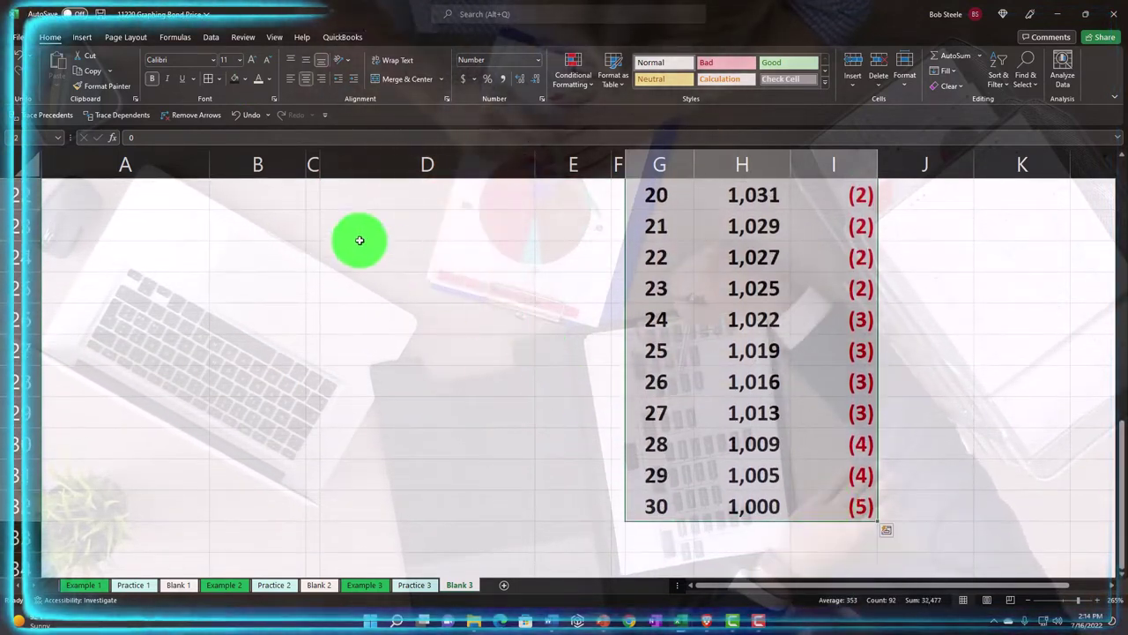
{"action": "left_click", "coordinate": [220, 81]}
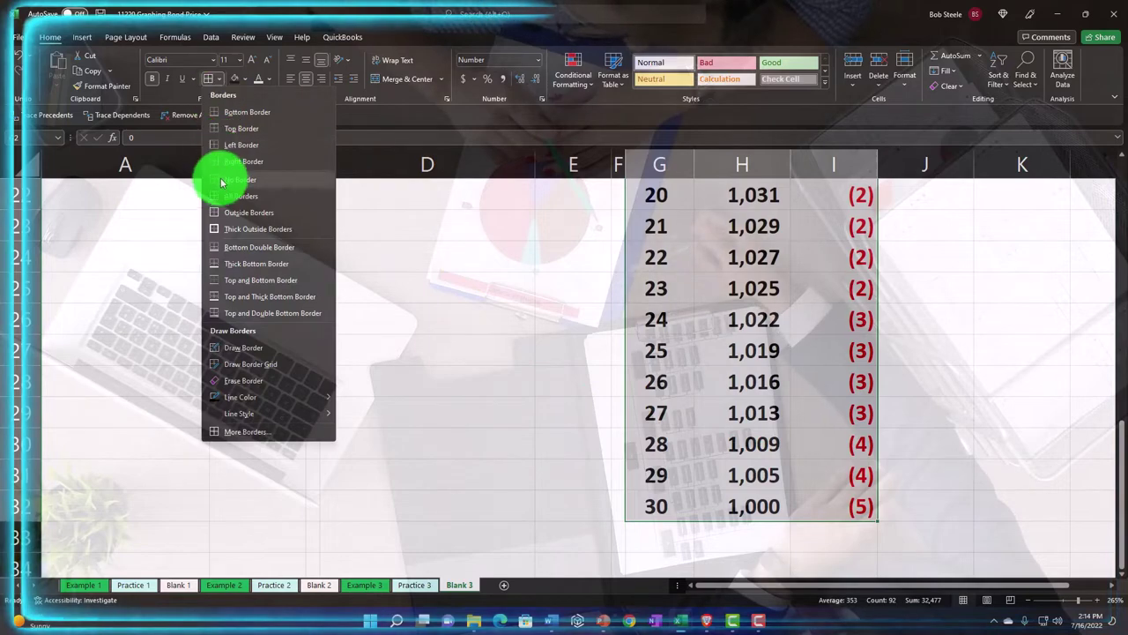
{"action": "left_click", "coordinate": [219, 205]}
{"action": "scroll", "coordinate": [220, 176], "scroll_direction": "up", "scroll_amount": 7}
{"action": "left_click", "coordinate": [242, 78]}
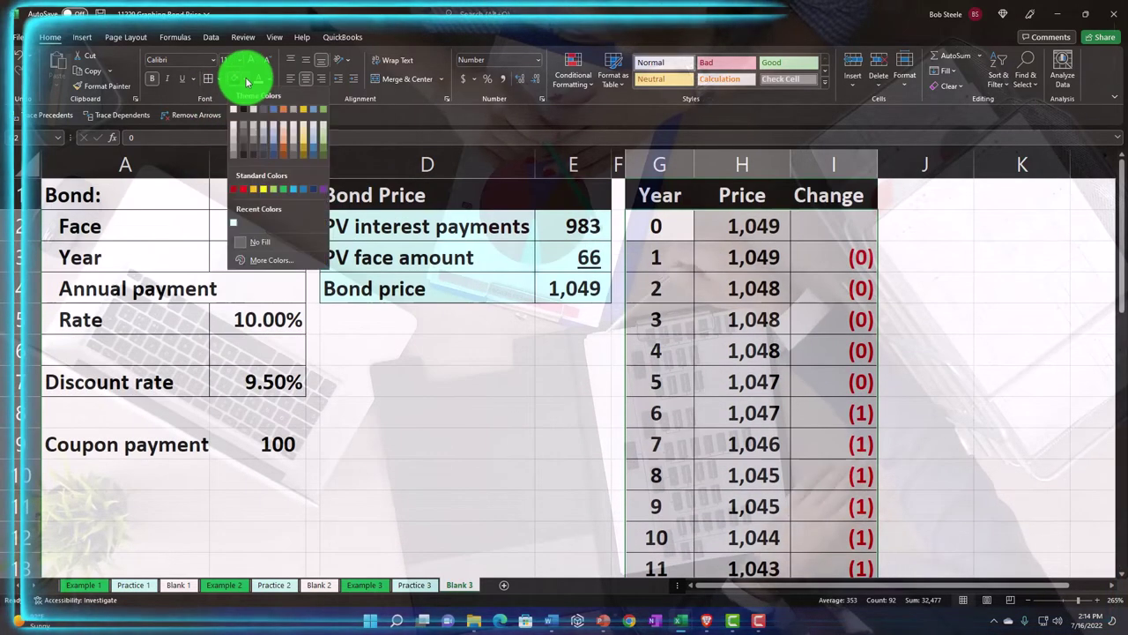
{"action": "left_click", "coordinate": [234, 223]}
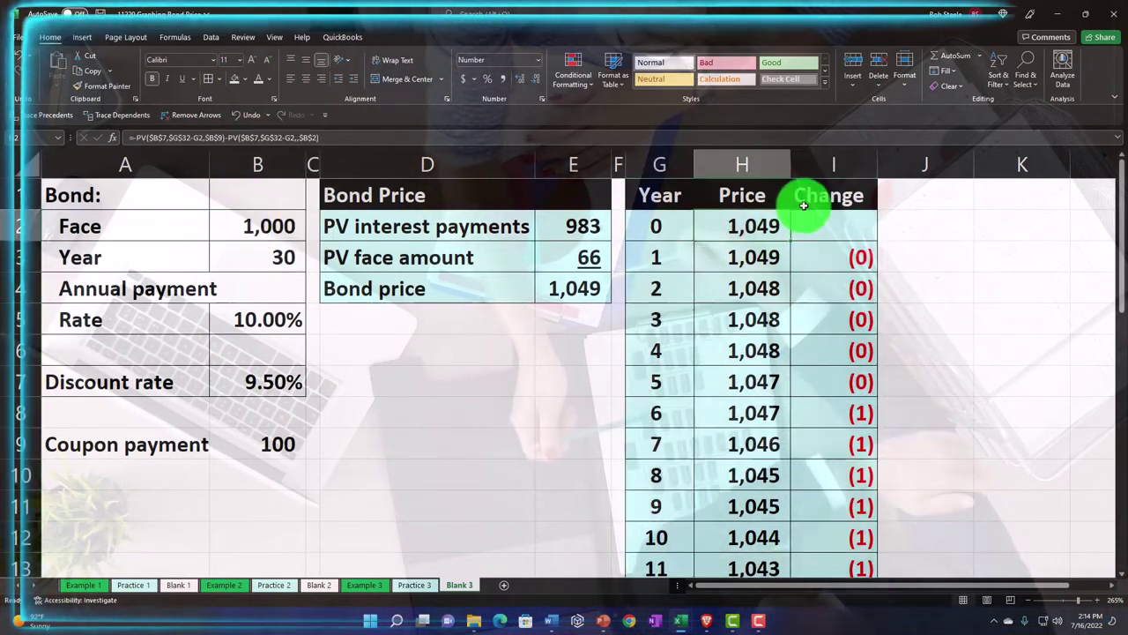
Step: Center the Change heading in I1
{"action": "left_click", "coordinate": [820, 214]}
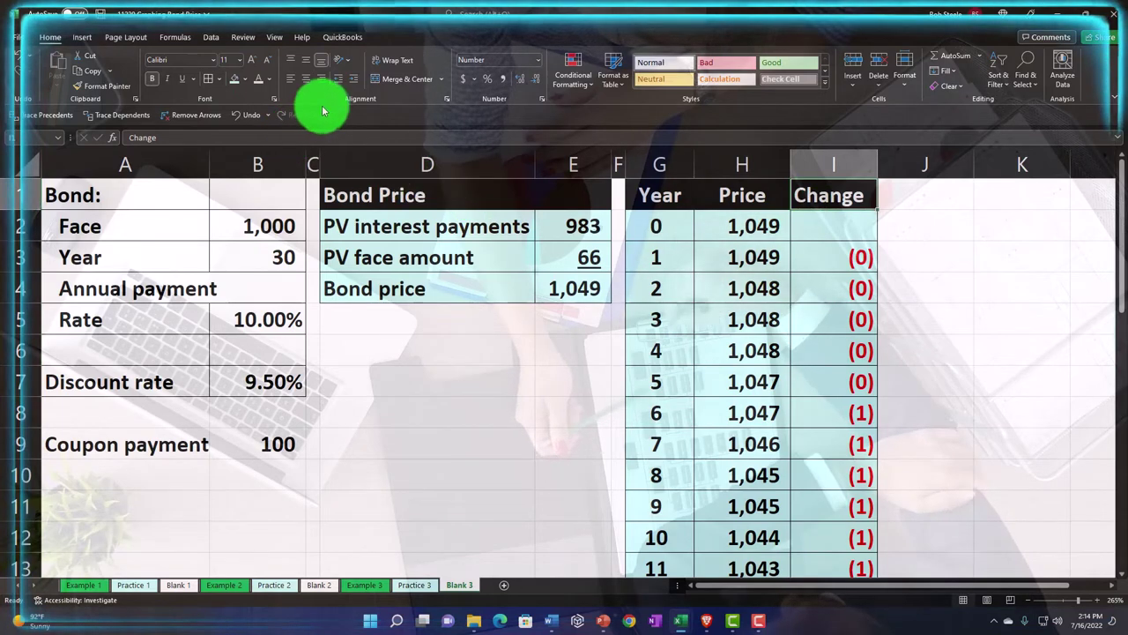
{"action": "left_click", "coordinate": [755, 223]}
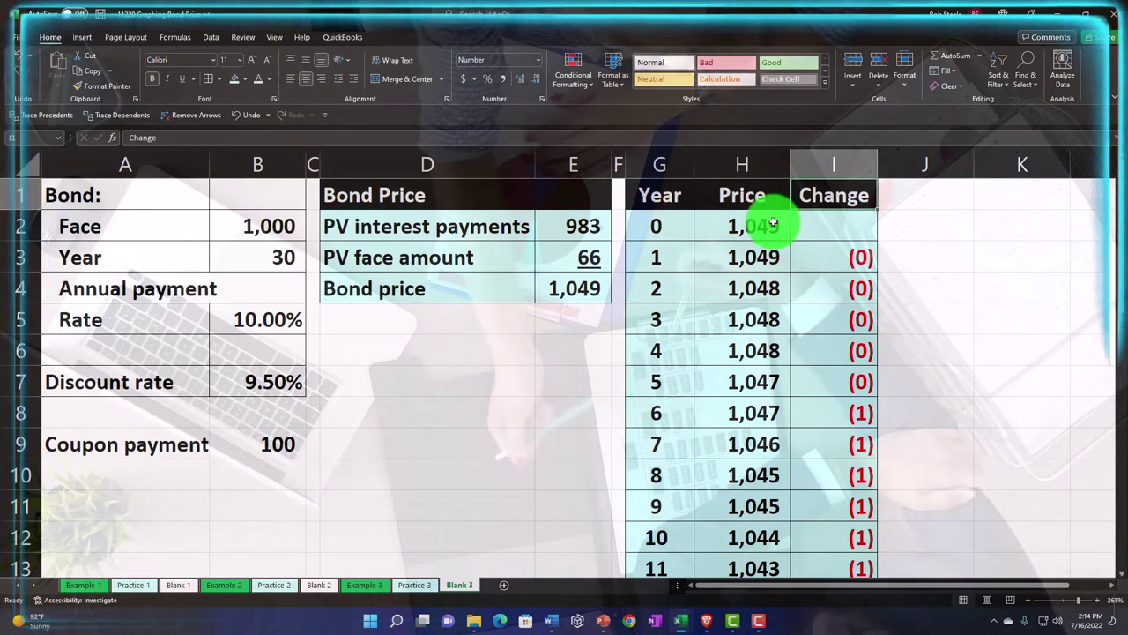
Step: Narrow column I slightly and copy the narrow spacer formatting of column F onto column J with Format Painter
{"action": "left_click_drag", "start_coordinate": [876, 163], "coordinate": [873, 163]}
{"action": "left_click", "coordinate": [884, 195]}
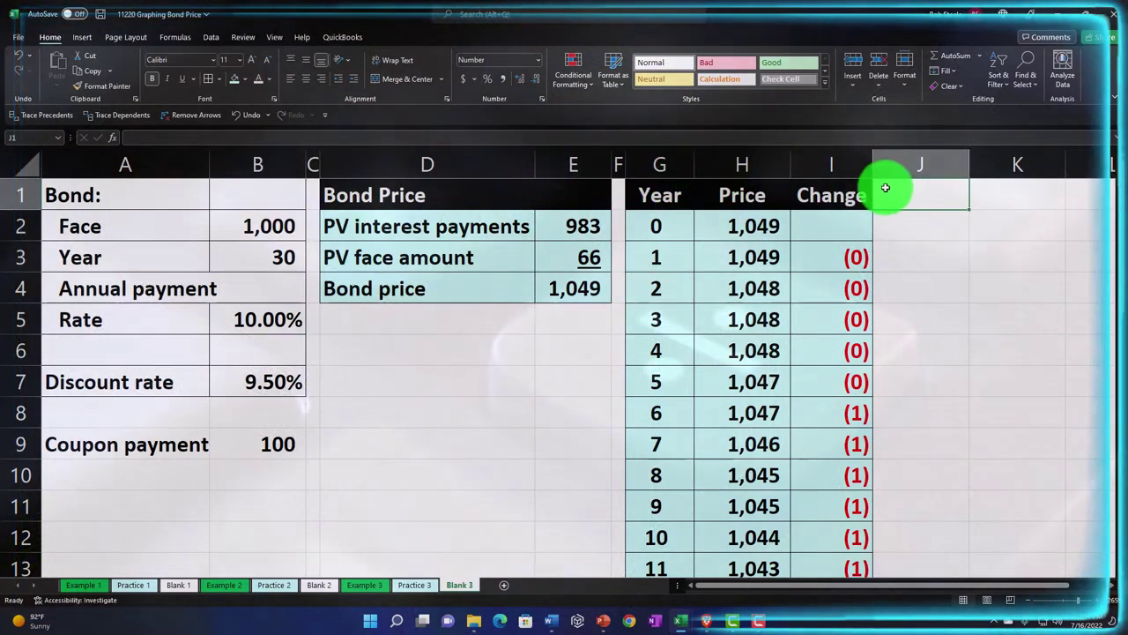
{"action": "left_click", "coordinate": [909, 165]}
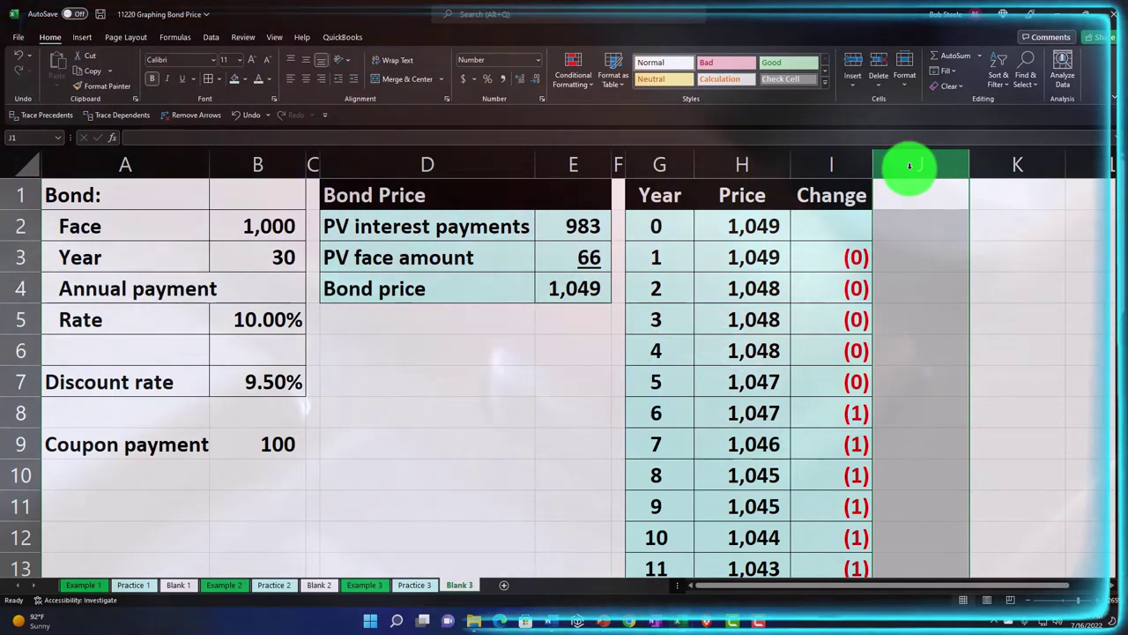
{"action": "left_click", "coordinate": [622, 166]}
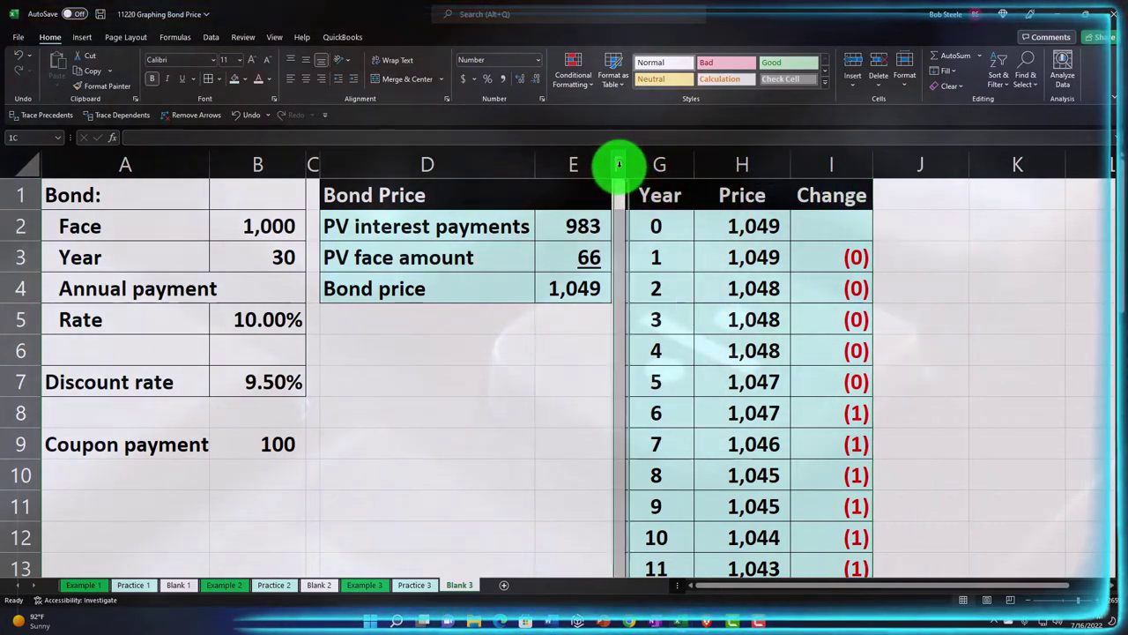
{"action": "left_click", "coordinate": [91, 86]}
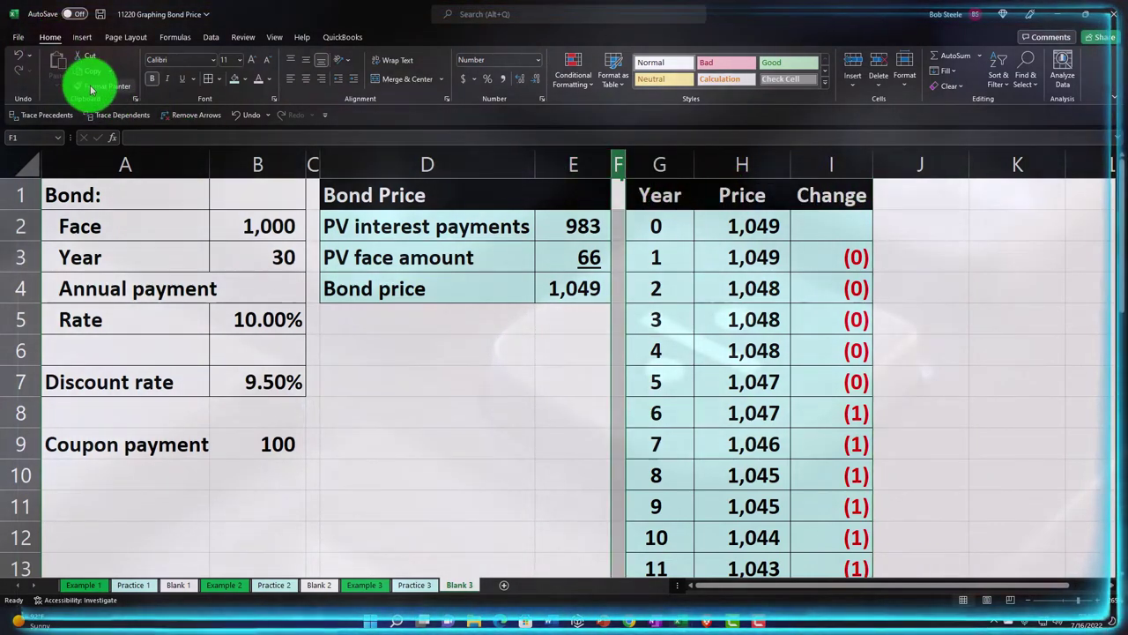
{"action": "left_click", "coordinate": [910, 167]}
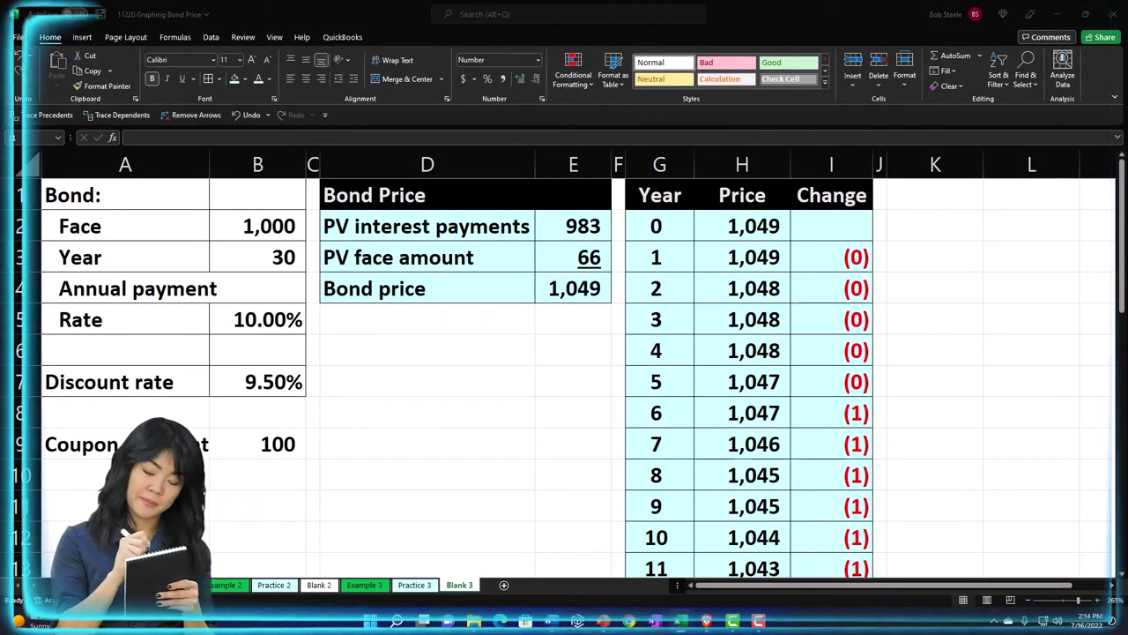
Step: Enter the heading Total in L1 and the year numbers 0, 1 and 2 in M1:O1
{"action": "left_click", "coordinate": [923, 201]}
{"action": "key", "text": "Right"}
{"action": "key", "text": "Right"}
{"action": "key", "text": "Right"}
{"action": "key", "text": "Right"}
{"action": "key", "text": "Right"}
{"action": "key", "text": "Right"}
{"action": "key", "text": "Right"}
{"action": "key", "text": "Right"}
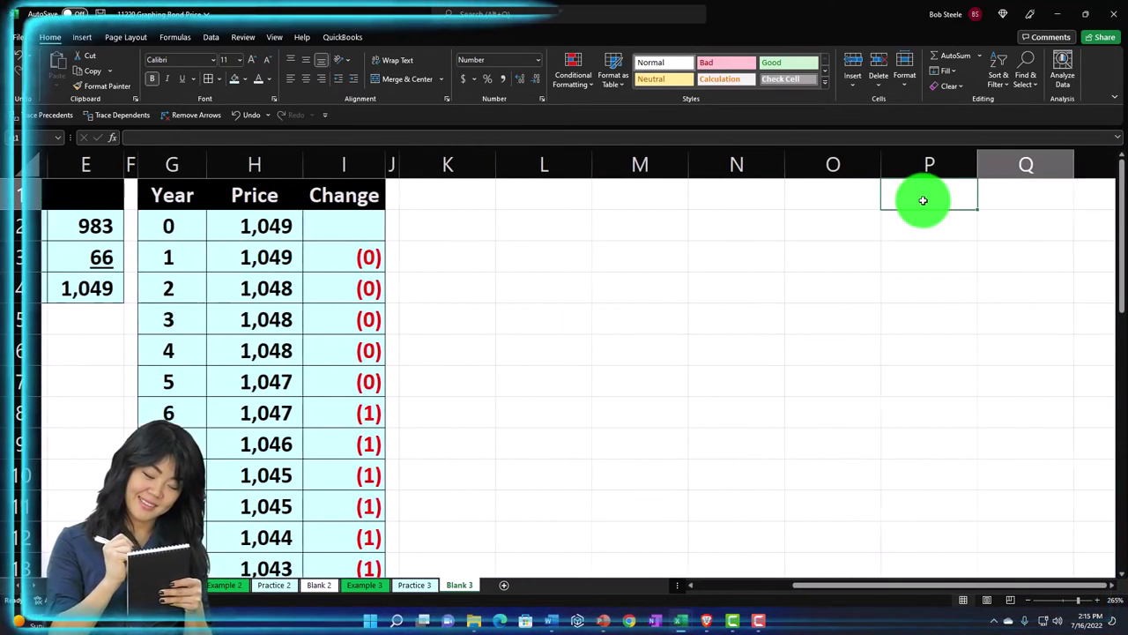
{"action": "key", "text": "Left"}
{"action": "key", "text": "Left"}
{"action": "key", "text": "Left"}
{"action": "key", "text": "Left"}
{"action": "key", "text": "Left"}
{"action": "key", "text": "Left"}
{"action": "key", "text": "Left"}
{"action": "key", "text": "Left"}
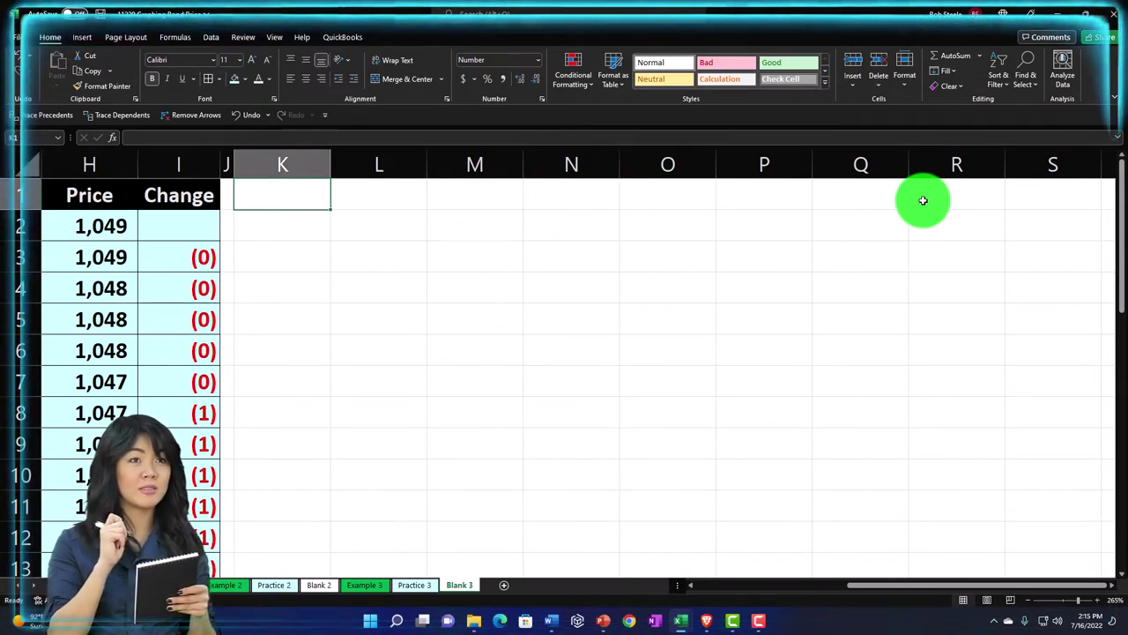
{"action": "key", "text": "Right"}
{"action": "type", "text": "Tot"}
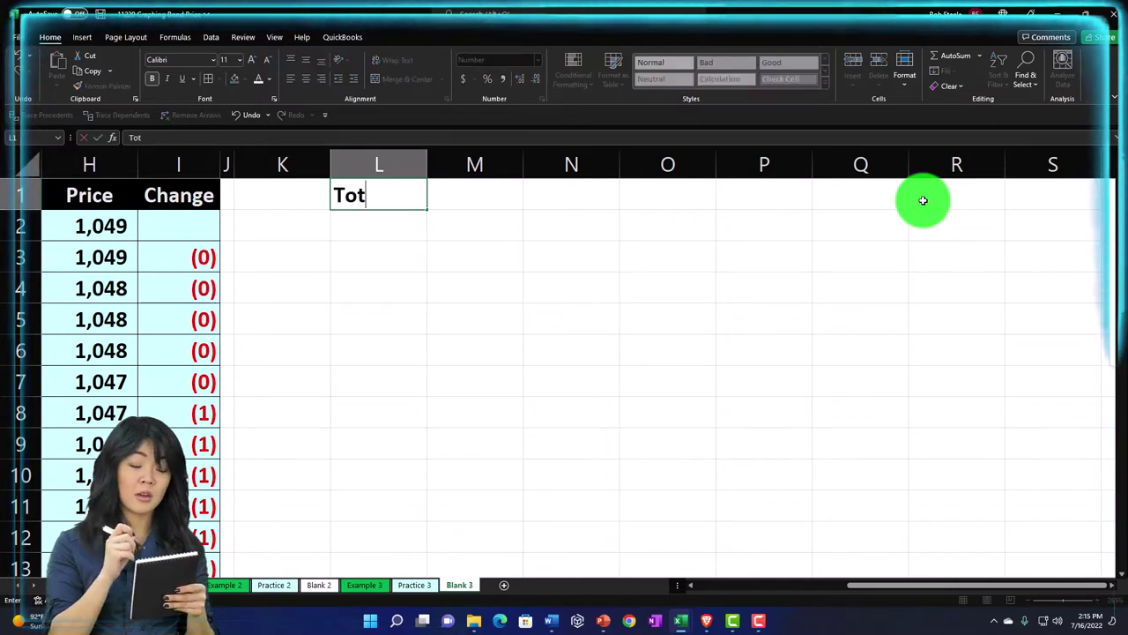
{"action": "key", "text": "Right"}
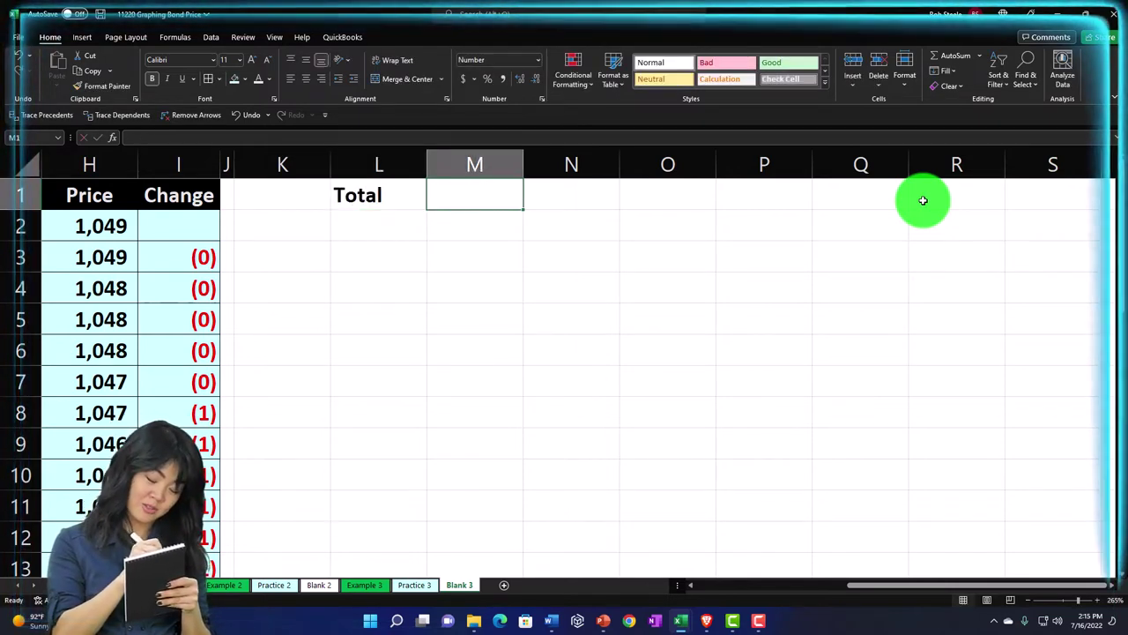
{"action": "type", "text": "0"}
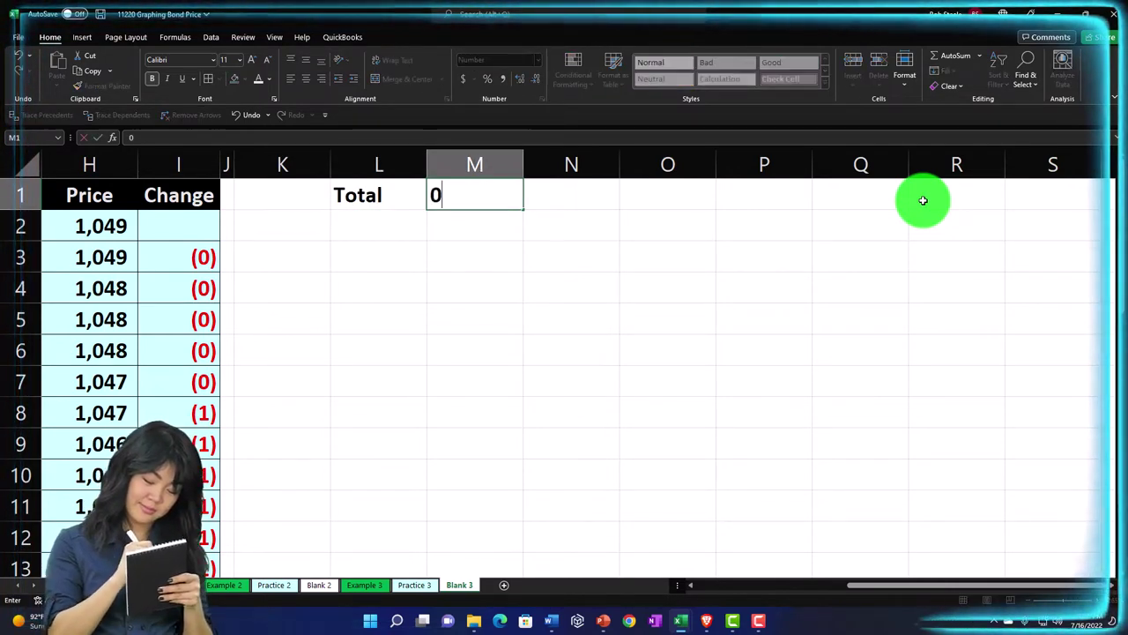
{"action": "key", "text": "Right"}
{"action": "type", "text": "2"}
{"action": "key", "text": "Right"}
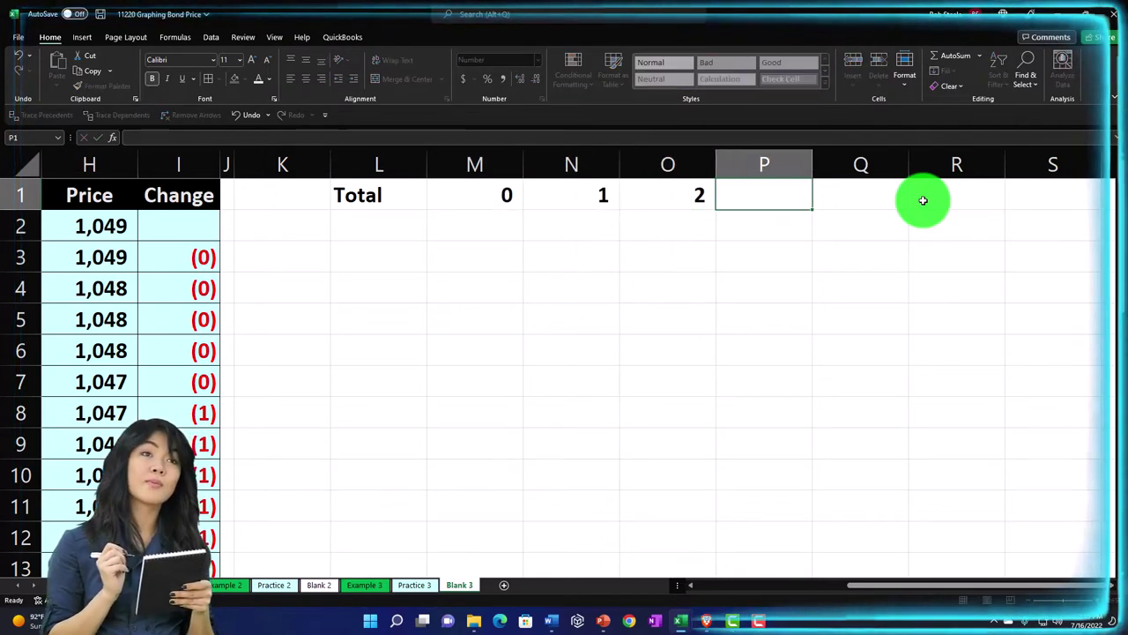
Step: Extend the year series from M1:O1 across row 1 to 30 in AQ1 and center the year numbers
{"action": "left_click_drag", "start_coordinate": [498, 191], "coordinate": [970, 204]}
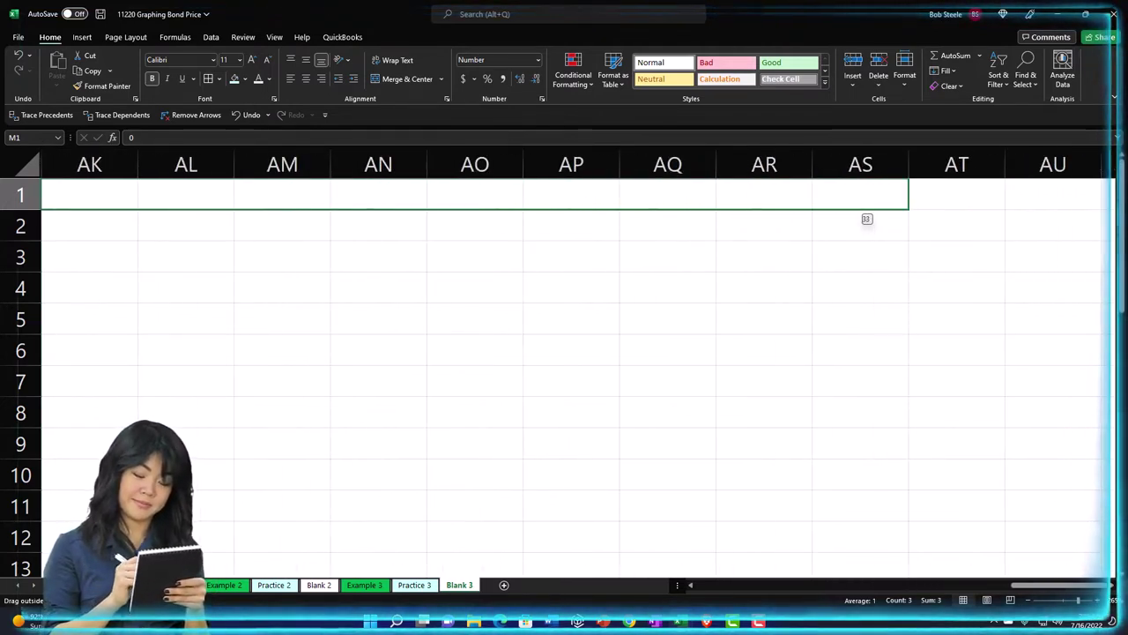
{"action": "left_click_drag", "start_coordinate": [891, 206], "coordinate": [880, 204]}
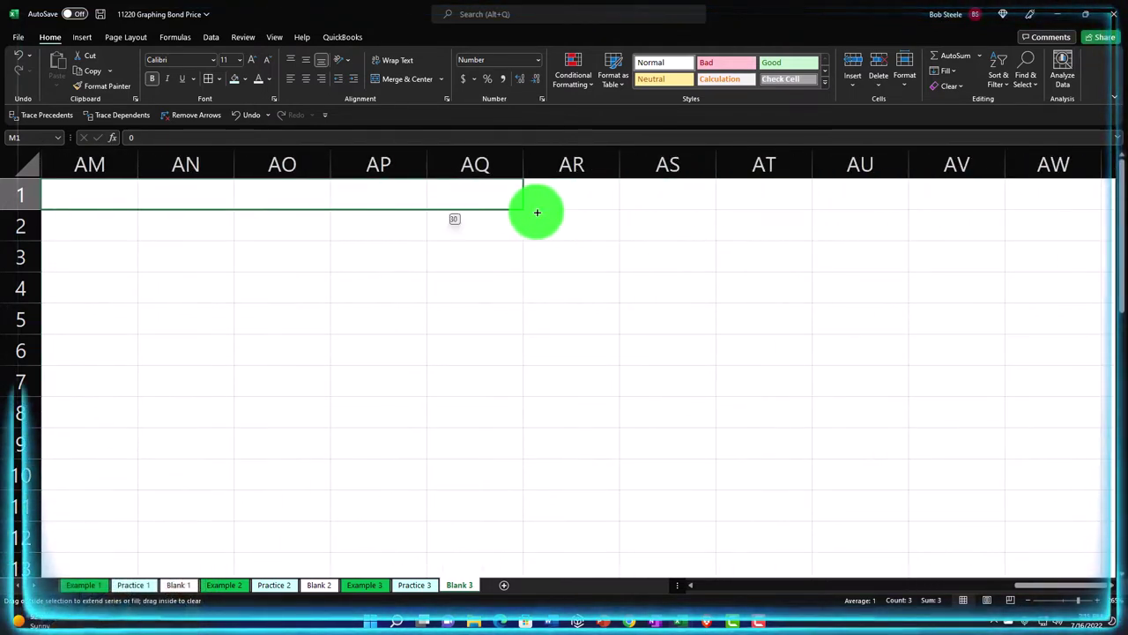
{"action": "left_click_drag", "start_coordinate": [532, 212], "coordinate": [530, 216]}
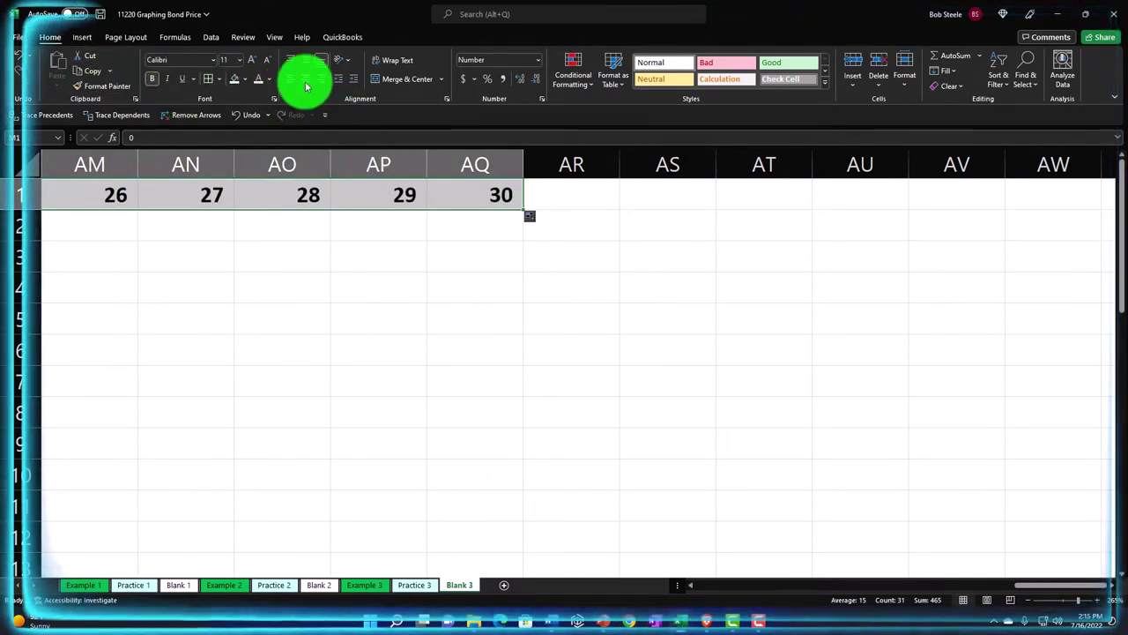
{"action": "key", "text": "ctrl+BackSpace"}
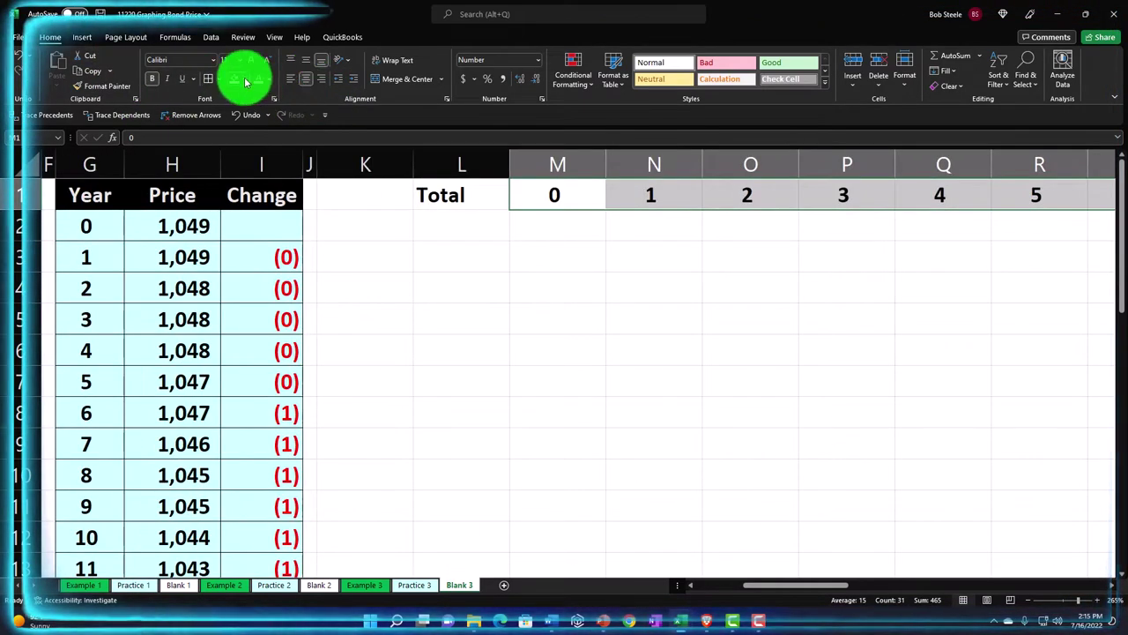
Step: Format the Total heading and the year headings in L1:AQ1 with a black fill and white text
{"action": "left_click", "coordinate": [245, 82]}
{"action": "left_click", "coordinate": [246, 113]}
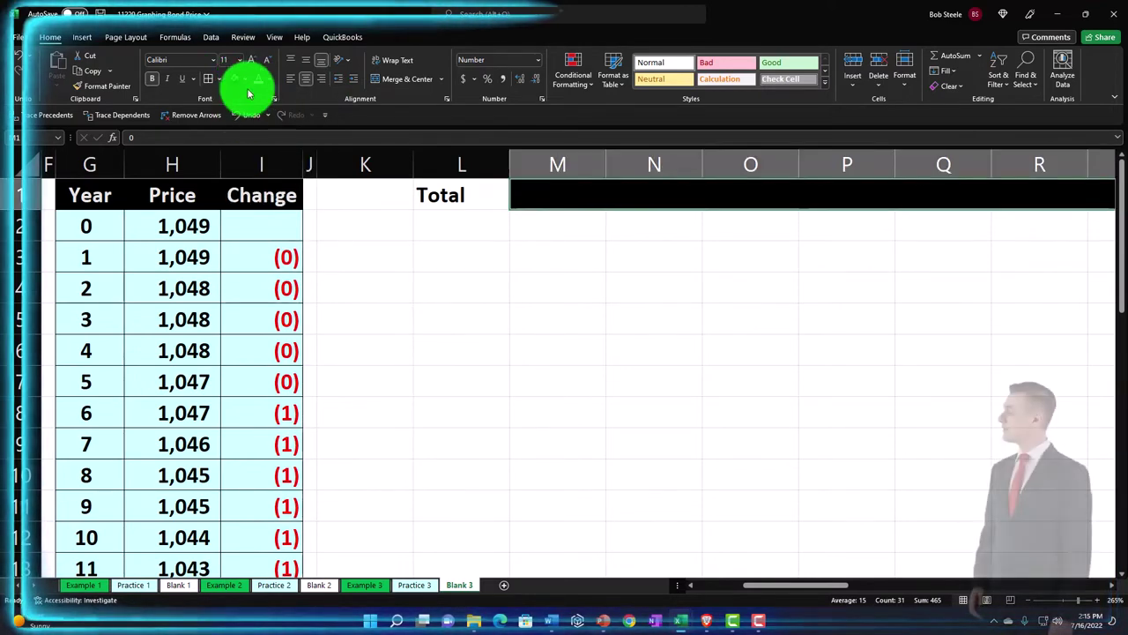
{"action": "left_click", "coordinate": [458, 194]}
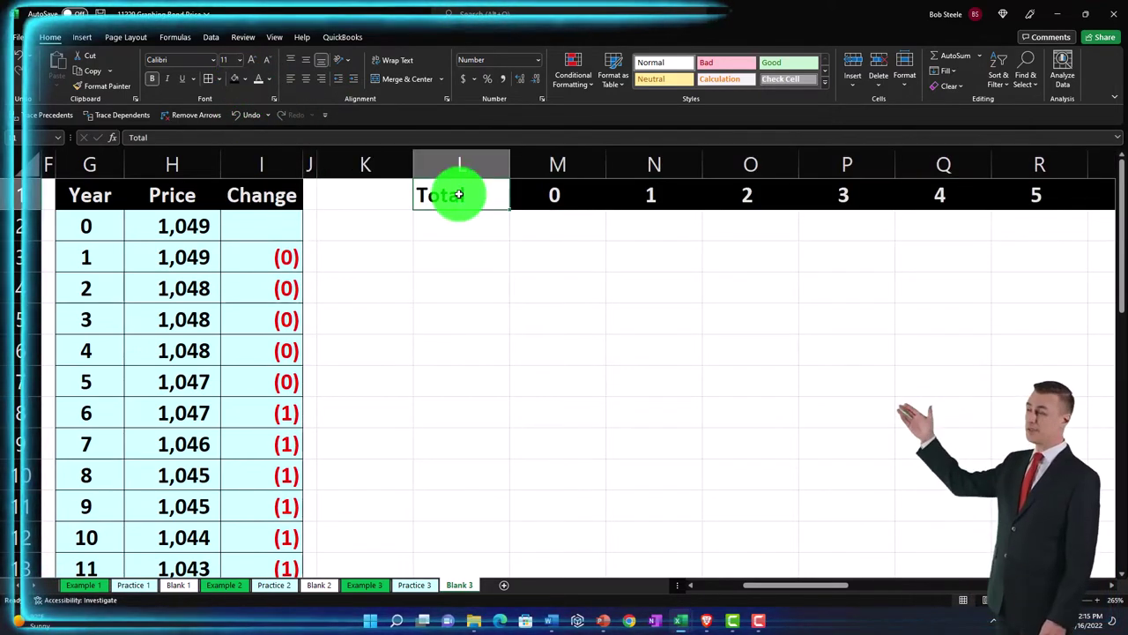
{"action": "left_click", "coordinate": [262, 91]}
{"action": "left_click", "coordinate": [261, 83]}
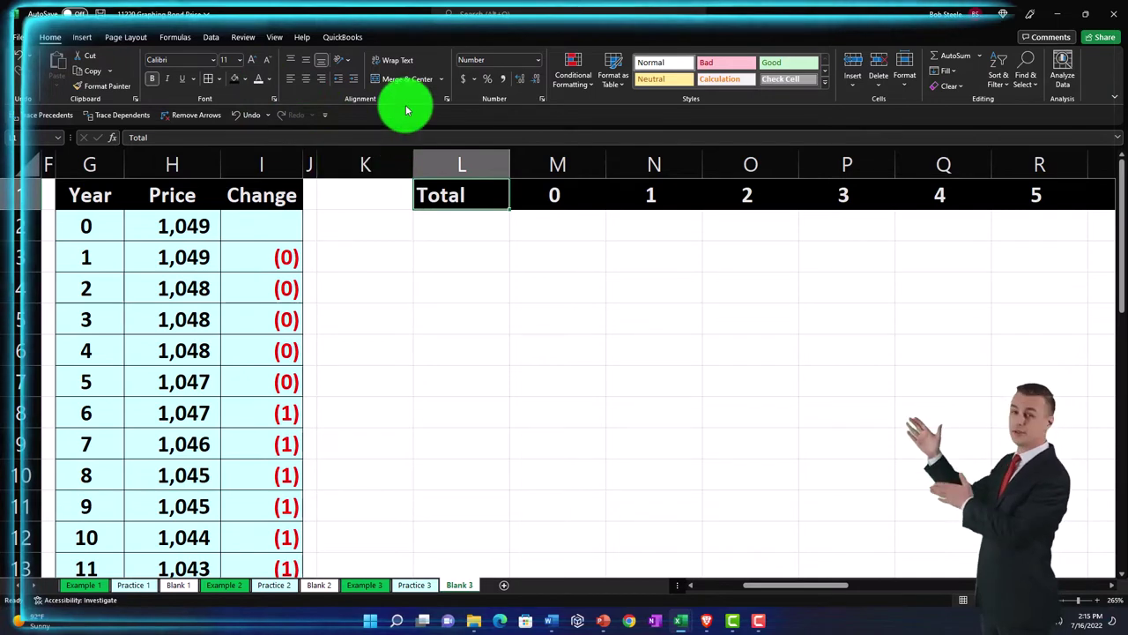
Step: Enter the row labels Bond interest in K2 and Face amount in K3, and widen column K to fit them
{"action": "key", "text": "Return"}
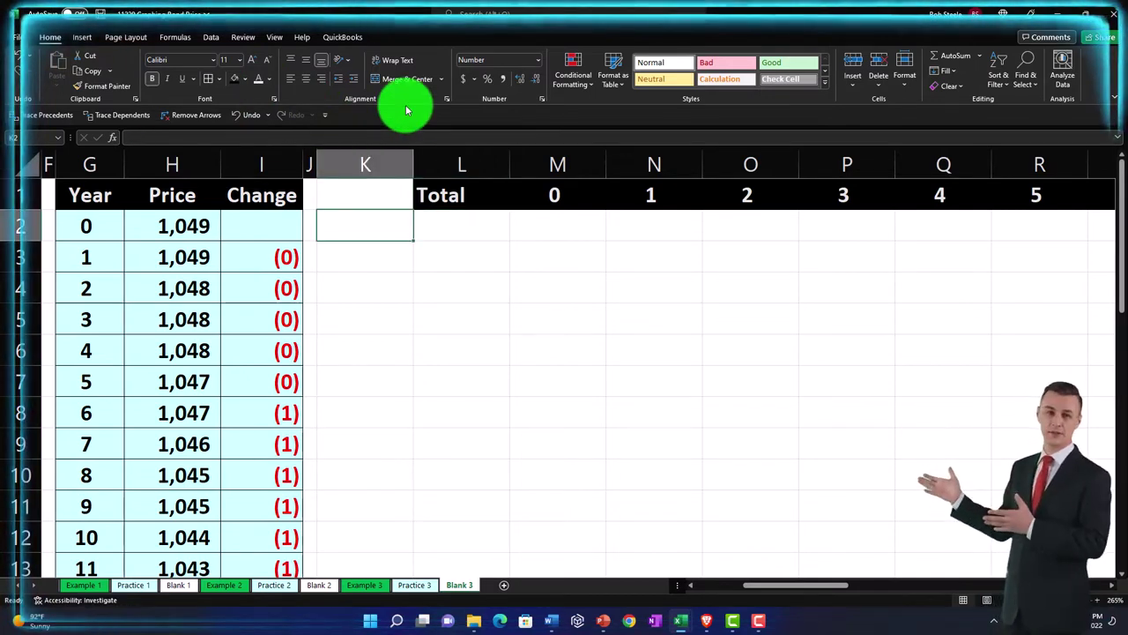
{"action": "type", "text": "Bond interest"}
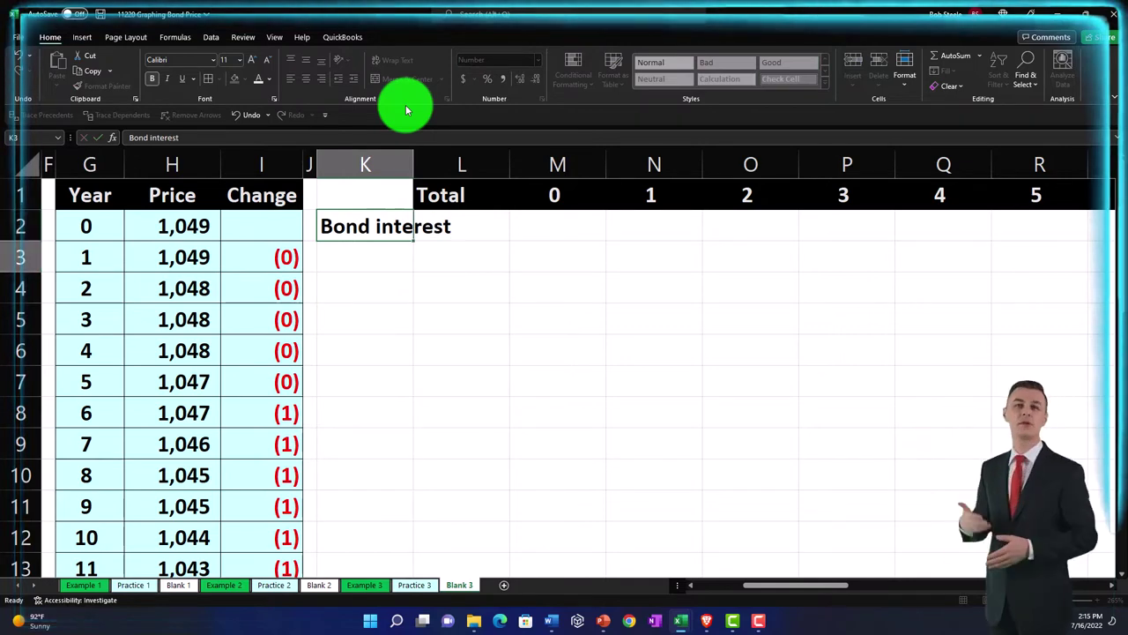
{"action": "key", "text": "Return"}
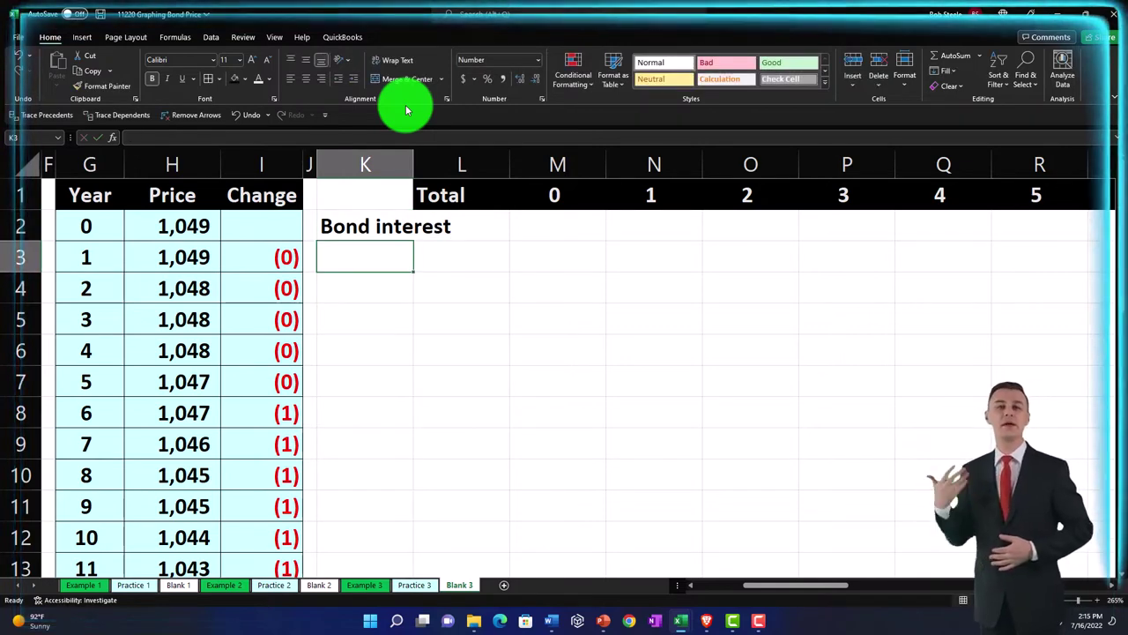
{"action": "type", "text": "Face amount"}
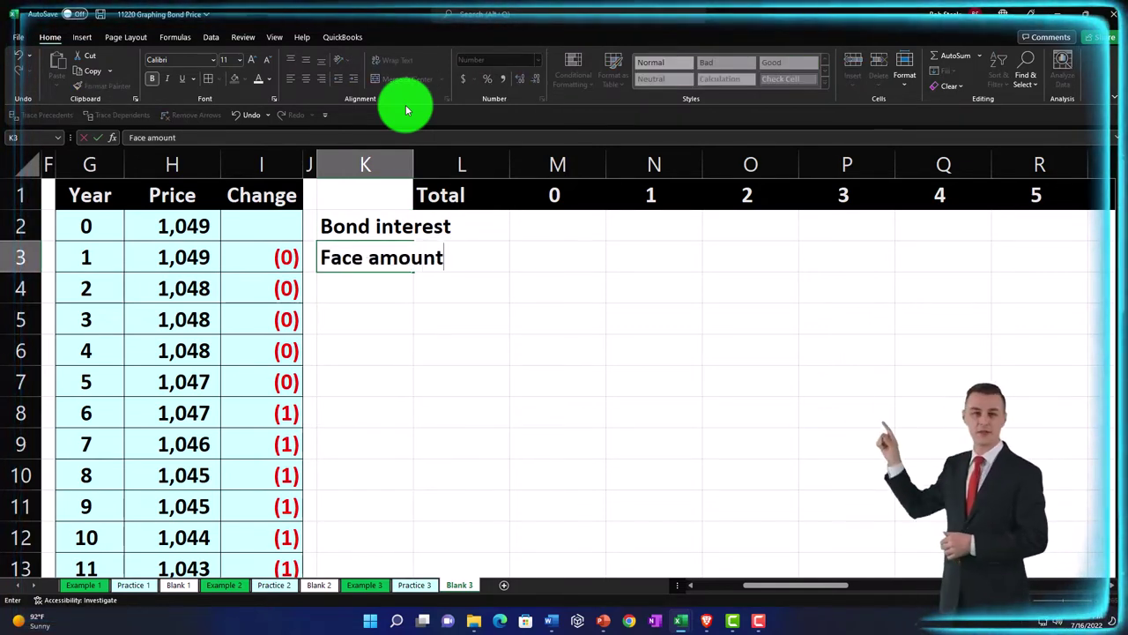
{"action": "key", "text": "Return"}
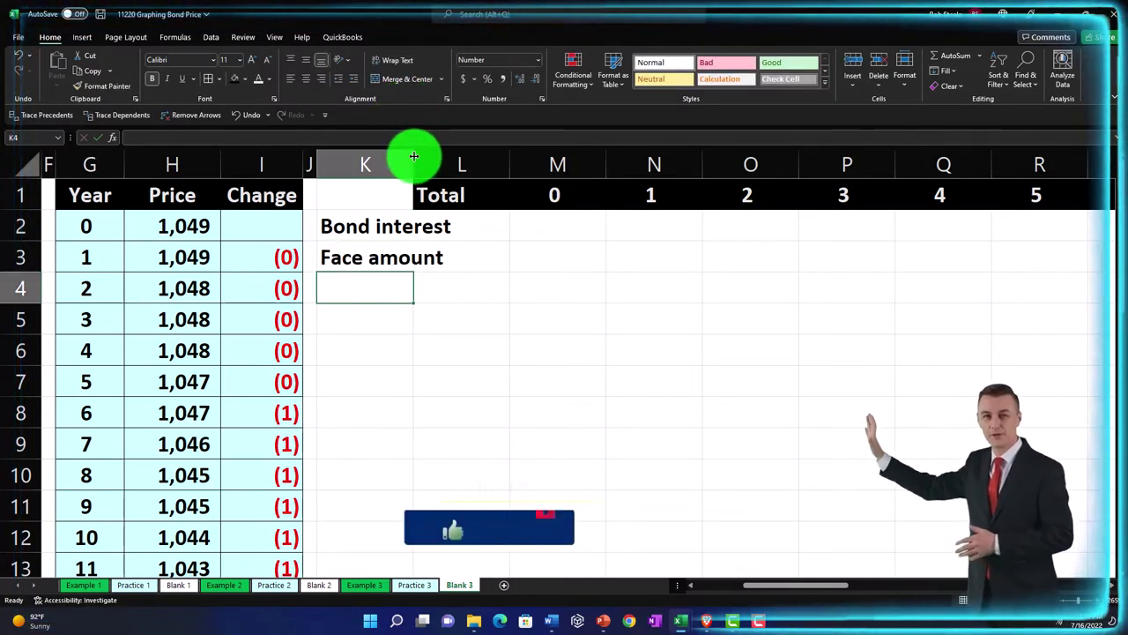
{"action": "left_click_drag", "start_coordinate": [413, 161], "coordinate": [455, 158]}
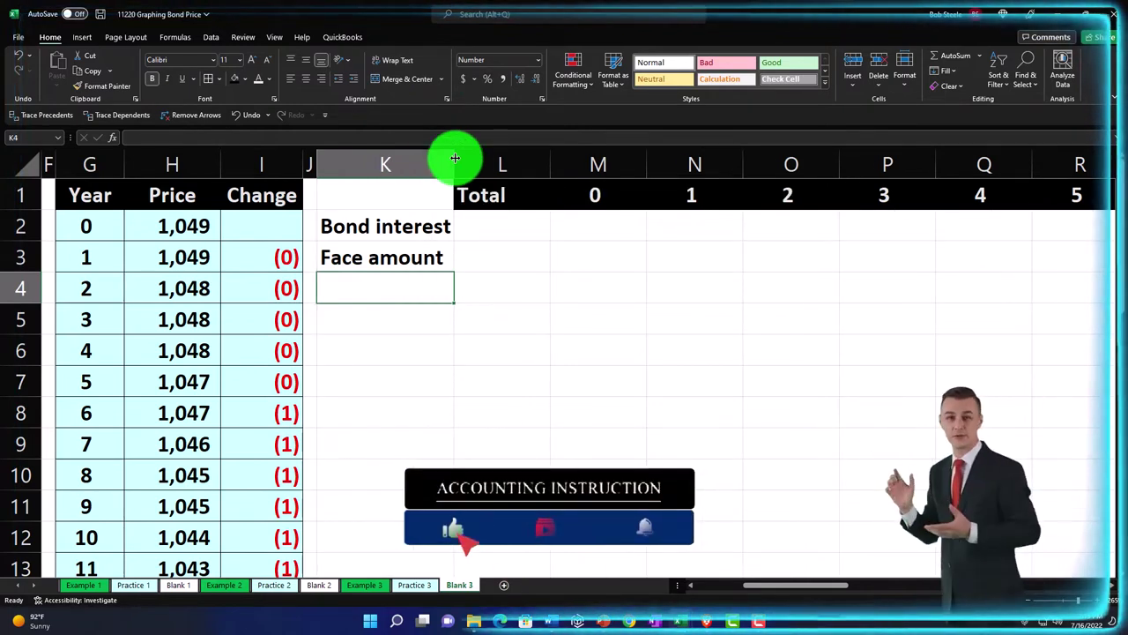
Step: Link the year 1 bond interest in N2 to the coupon payment in B9
{"action": "left_click", "coordinate": [585, 224]}
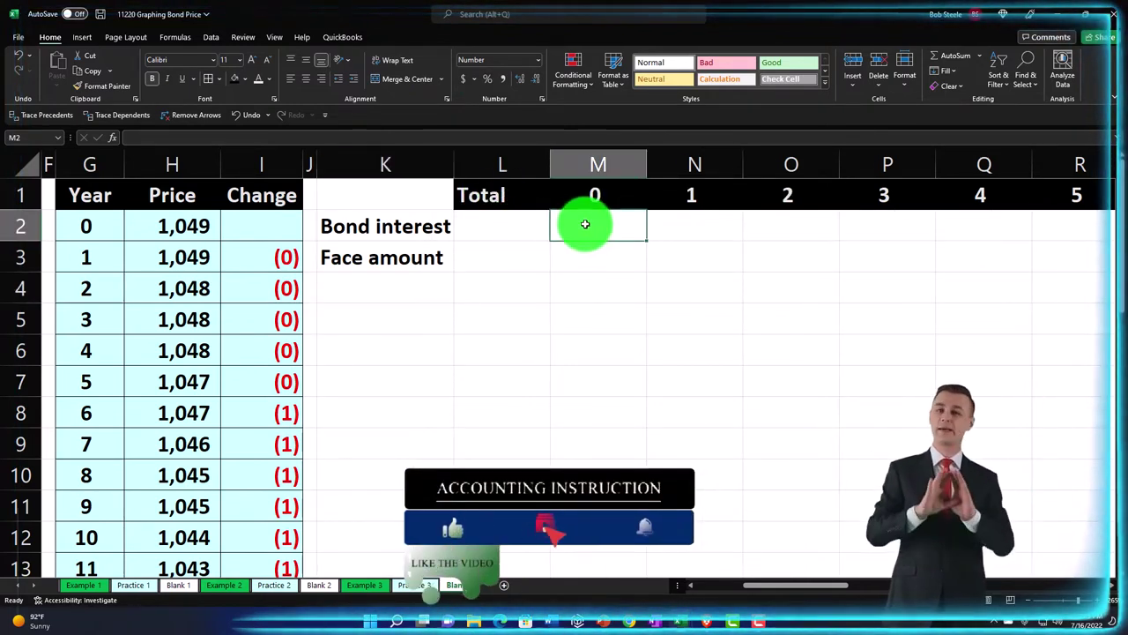
{"action": "key", "text": "Right"}
{"action": "type", "text": "="}
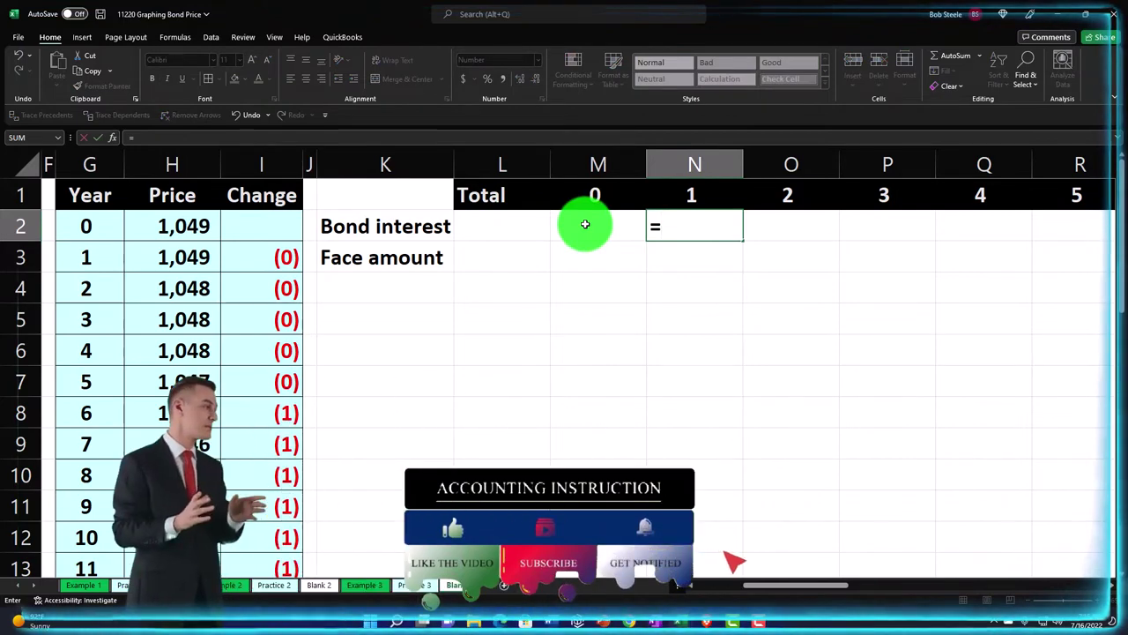
{"action": "left_click", "coordinate": [585, 224]}
{"action": "key", "text": "Home"}
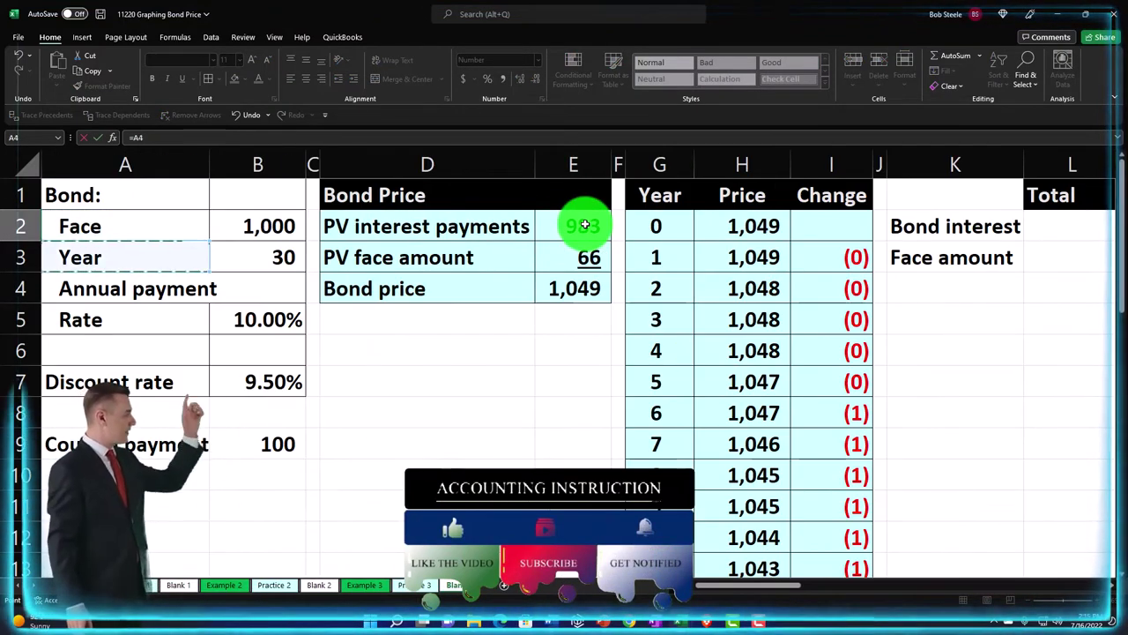
{"action": "key", "text": "Down"}
{"action": "key", "text": "Down"}
{"action": "key", "text": "Down"}
{"action": "key", "text": "Down"}
{"action": "key", "text": "Down"}
{"action": "key", "text": "Down"}
{"action": "key", "text": "Down"}
{"action": "key", "text": "Right"}
{"action": "key", "text": "Return"}
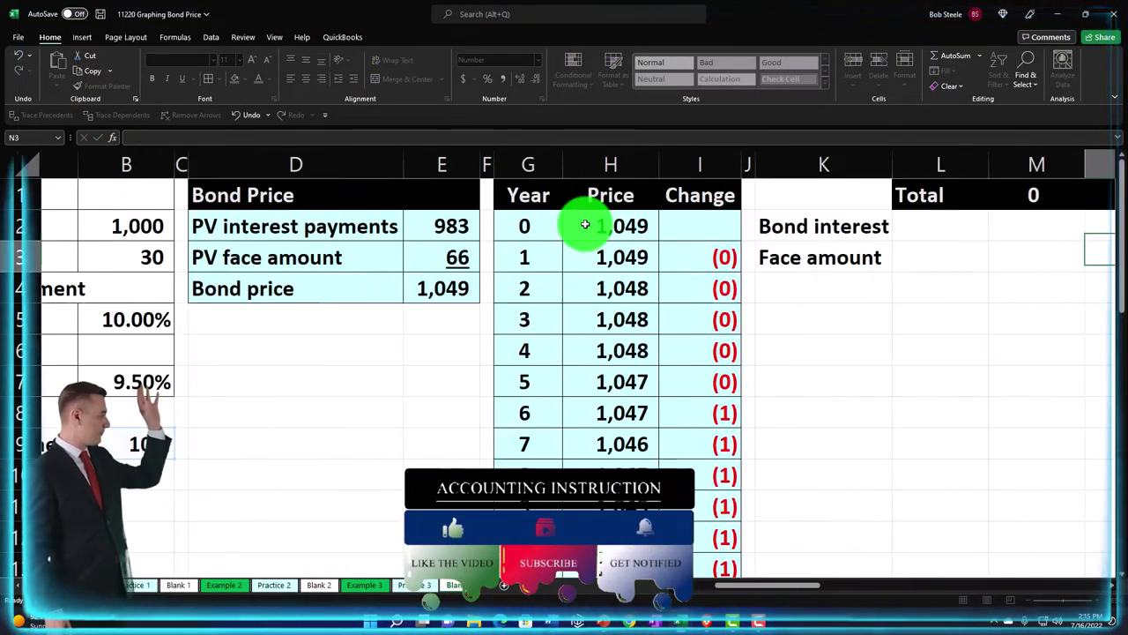
Step: Set the year 2 bond interest in O2 to =N2 and fill the formula across through year 30 in AQ2
{"action": "key", "text": "Right"}
{"action": "key", "text": "Right"}
{"action": "key", "text": "Up"}
{"action": "key", "text": "Left"}
{"action": "key", "text": "Left"}
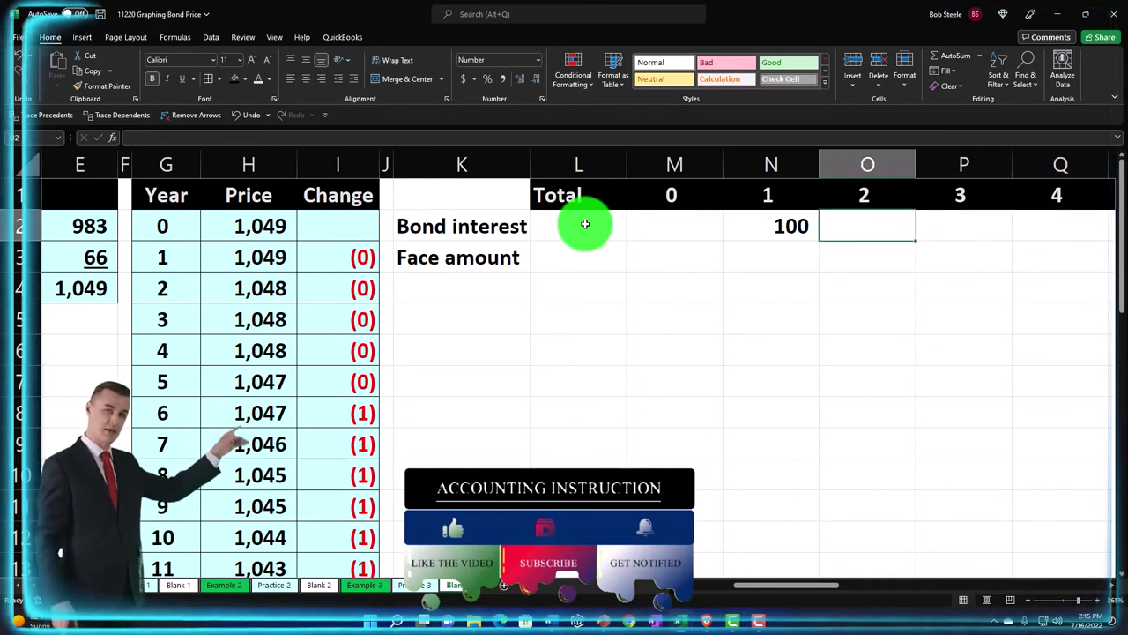
{"action": "type", "text": "="}
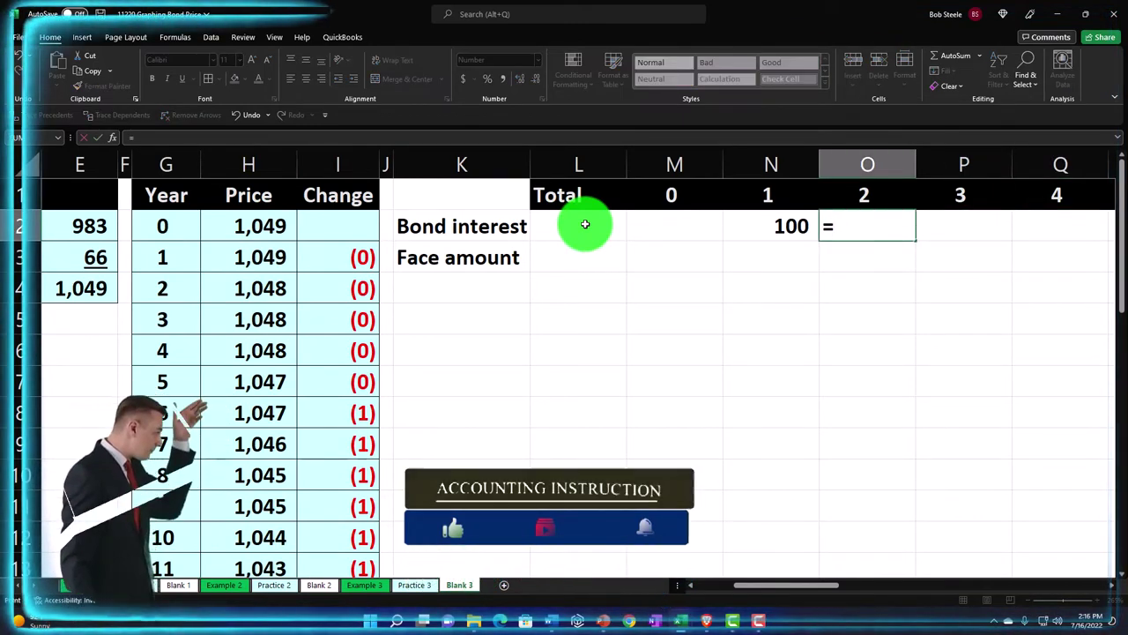
{"action": "key", "text": "Left"}
{"action": "key", "text": "Return"}
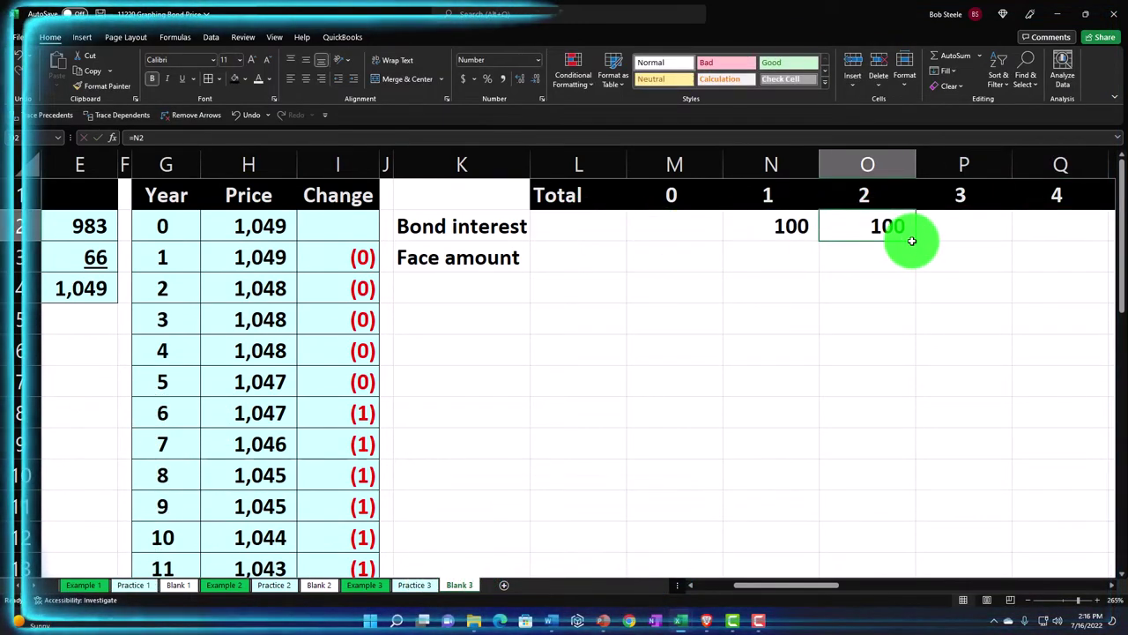
{"action": "left_click_drag", "start_coordinate": [1113, 241], "coordinate": [951, 235]}
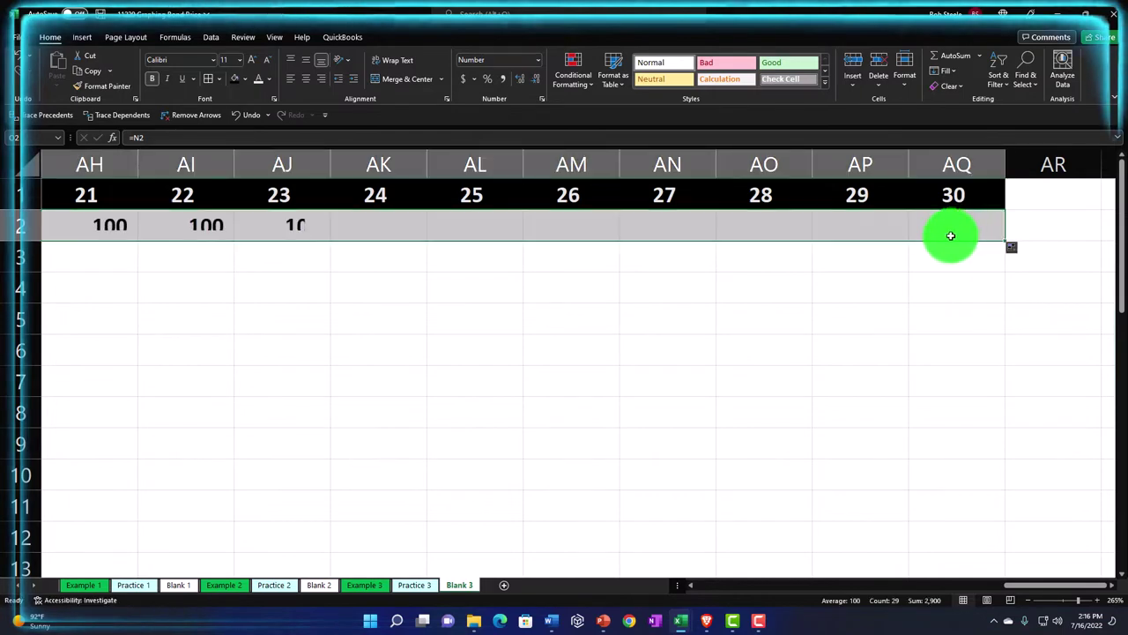
Step: Link the year 30 face amount in AQ3 to the bond's face value in B2
{"action": "key", "text": "Left"}
{"action": "key", "text": "Left"}
{"action": "key", "text": "Left"}
{"action": "key", "text": "Left"}
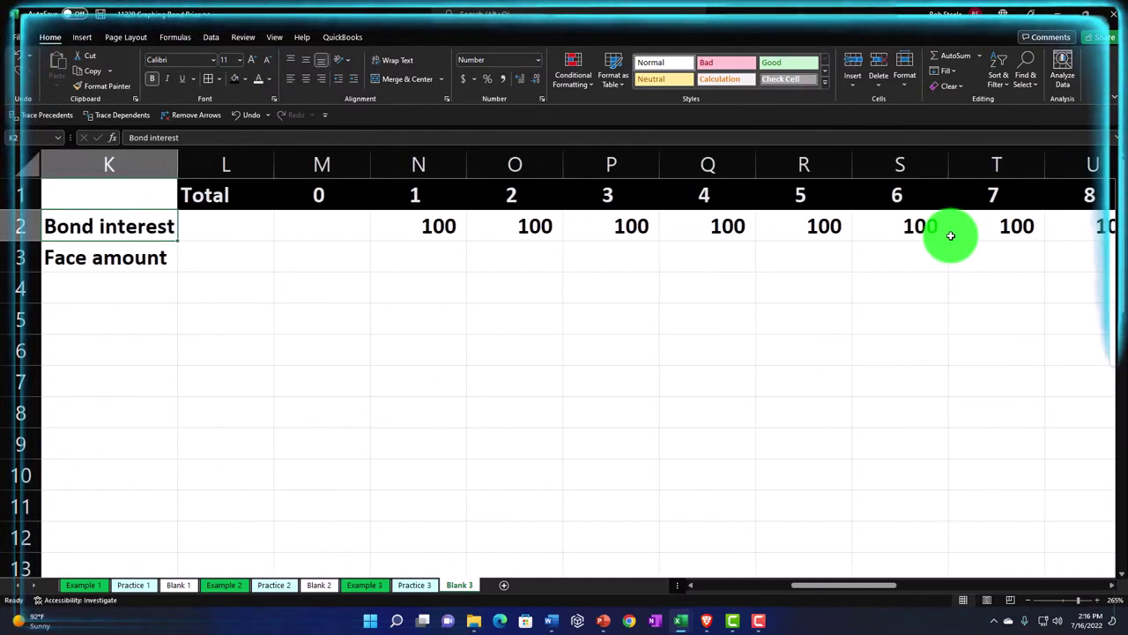
{"action": "key", "text": "Down"}
{"action": "key", "text": "Right"}
{"action": "key", "text": "Right"}
{"action": "key", "text": "Right"}
{"action": "key", "text": "Right"}
{"action": "key", "text": "Right"}
{"action": "key", "text": "Right"}
{"action": "key", "text": "Right"}
{"action": "key", "text": "Right"}
{"action": "key", "text": "Right"}
{"action": "key", "text": "Right"}
{"action": "key", "text": "Right"}
{"action": "key", "text": "Right"}
{"action": "key", "text": "Right"}
{"action": "key", "text": "Right"}
{"action": "key", "text": "Right"}
{"action": "key", "text": "Right"}
{"action": "key", "text": "Right"}
{"action": "key", "text": "Right"}
{"action": "key", "text": "Right"}
{"action": "key", "text": "Right"}
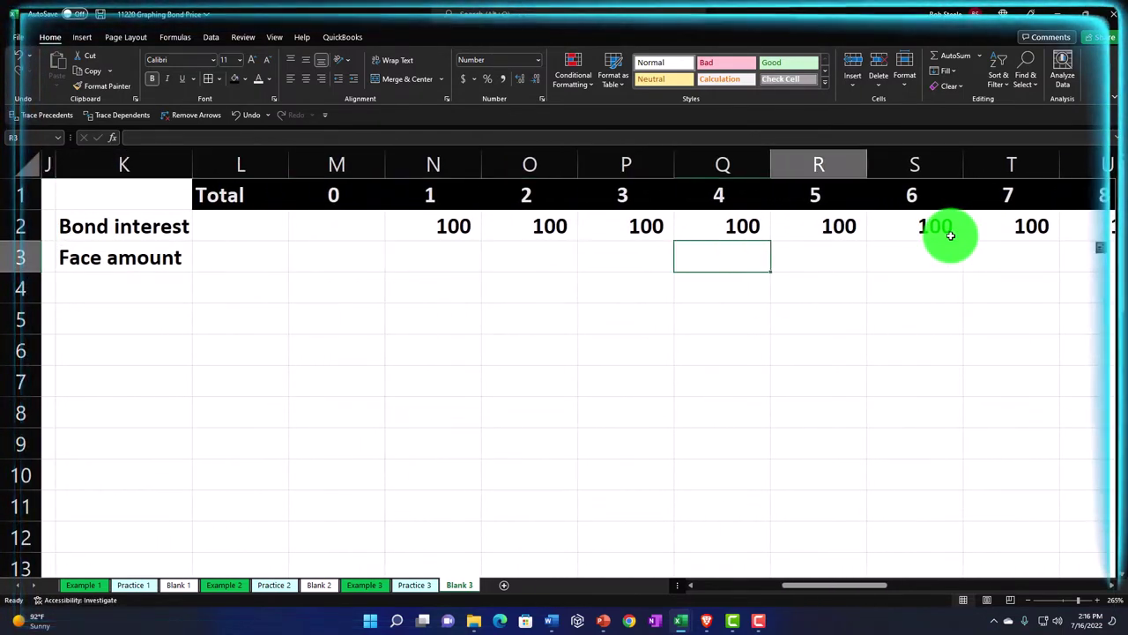
{"action": "key", "text": "Right"}
{"action": "key", "text": "Right"}
{"action": "key", "text": "Right"}
{"action": "key", "text": "Right"}
{"action": "key", "text": "Right"}
{"action": "key", "text": "Right"}
{"action": "key", "text": "Right"}
{"action": "key", "text": "Right"}
{"action": "key", "text": "Right"}
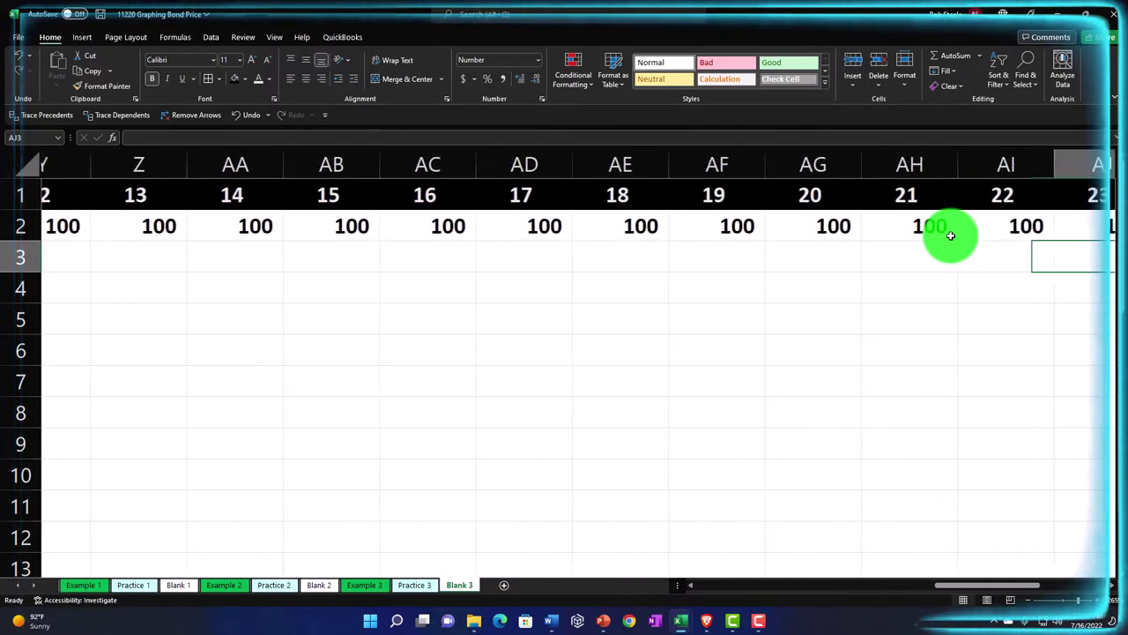
{"action": "key", "text": "Right"}
{"action": "key", "text": "Right"}
{"action": "key", "text": "Right"}
{"action": "key", "text": "Right"}
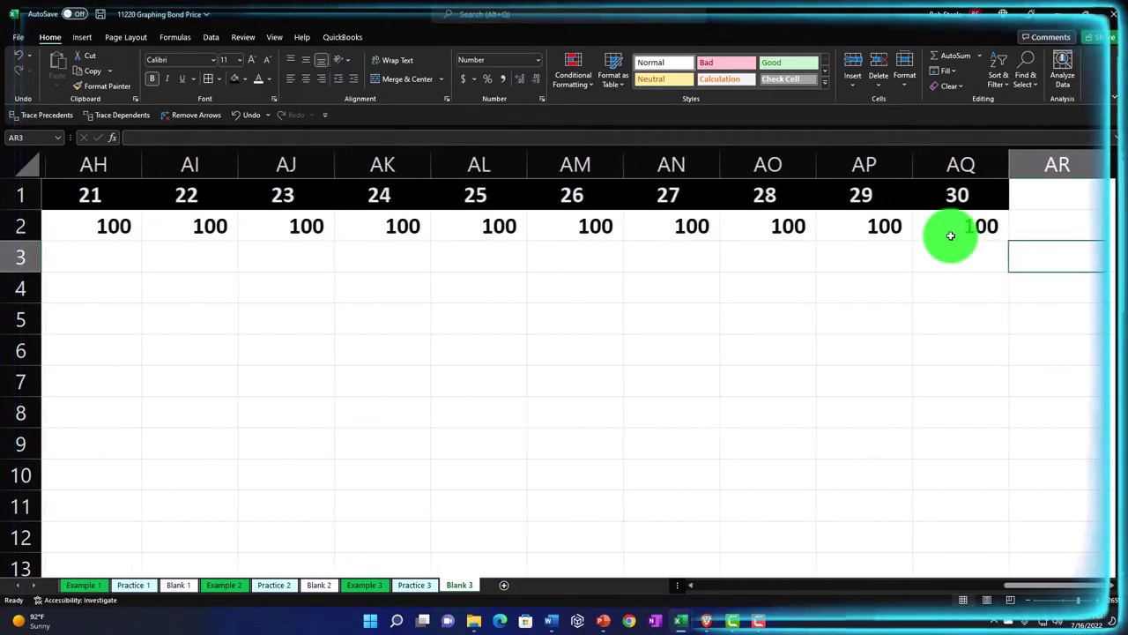
{"action": "type", "text": "="}
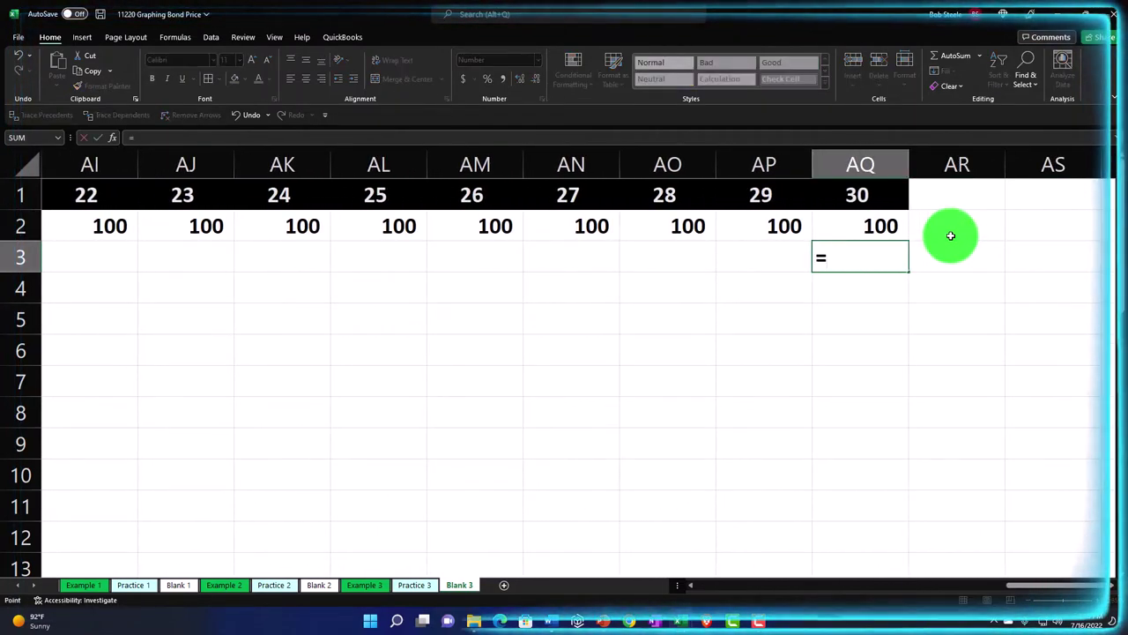
{"action": "key", "text": "Left"}
{"action": "key", "text": "Left"}
{"action": "key", "text": "Left"}
{"action": "key", "text": "Left"}
{"action": "key", "text": "Left"}
{"action": "key", "text": "Left"}
{"action": "key", "text": "Left"}
{"action": "key", "text": "Left"}
{"action": "key", "text": "Left"}
{"action": "key", "text": "Left"}
{"action": "key", "text": "Left"}
{"action": "key", "text": "Left"}
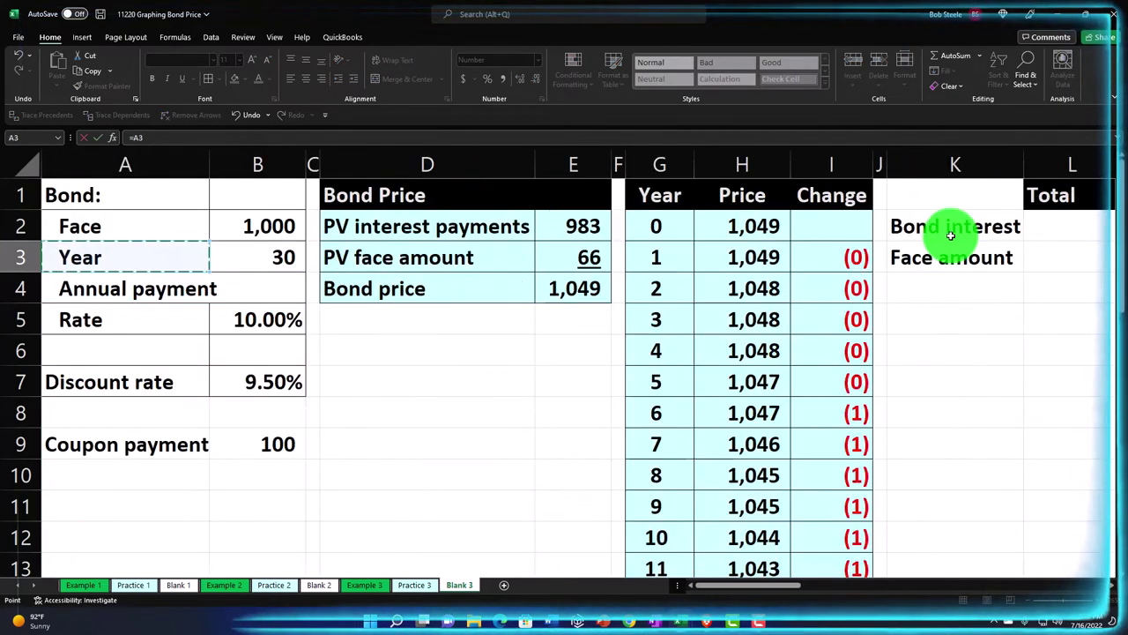
{"action": "key", "text": "Return"}
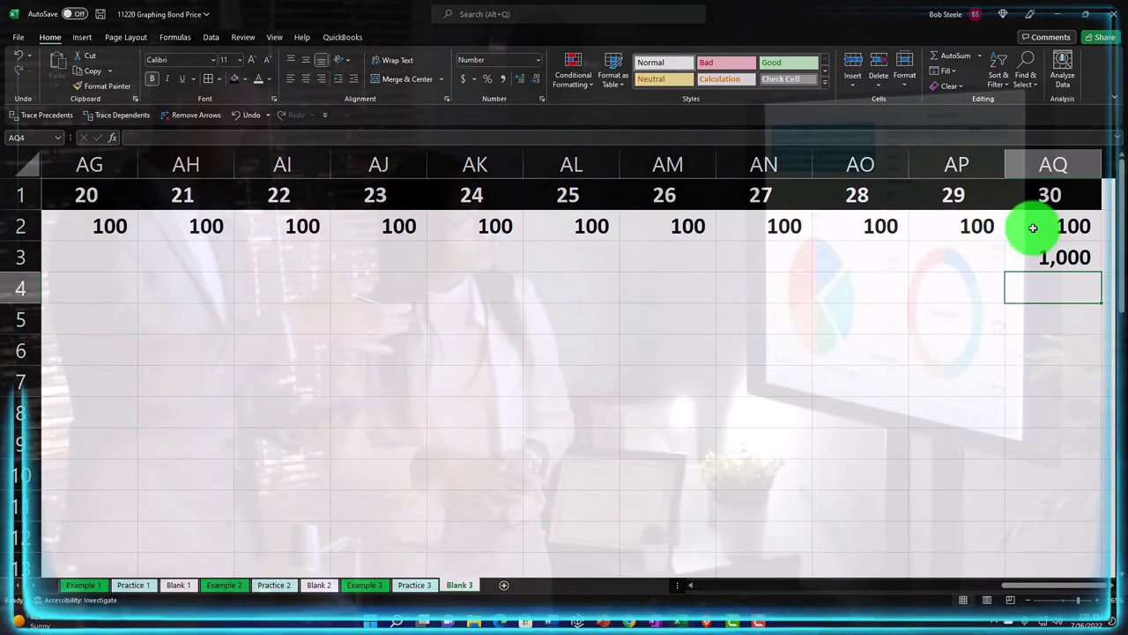
Step: Enter 0 as the year 1 face amount in N3
{"action": "left_click_drag", "start_coordinate": [1032, 228], "coordinate": [1046, 254]}
{"action": "left_click", "coordinate": [834, 256]}
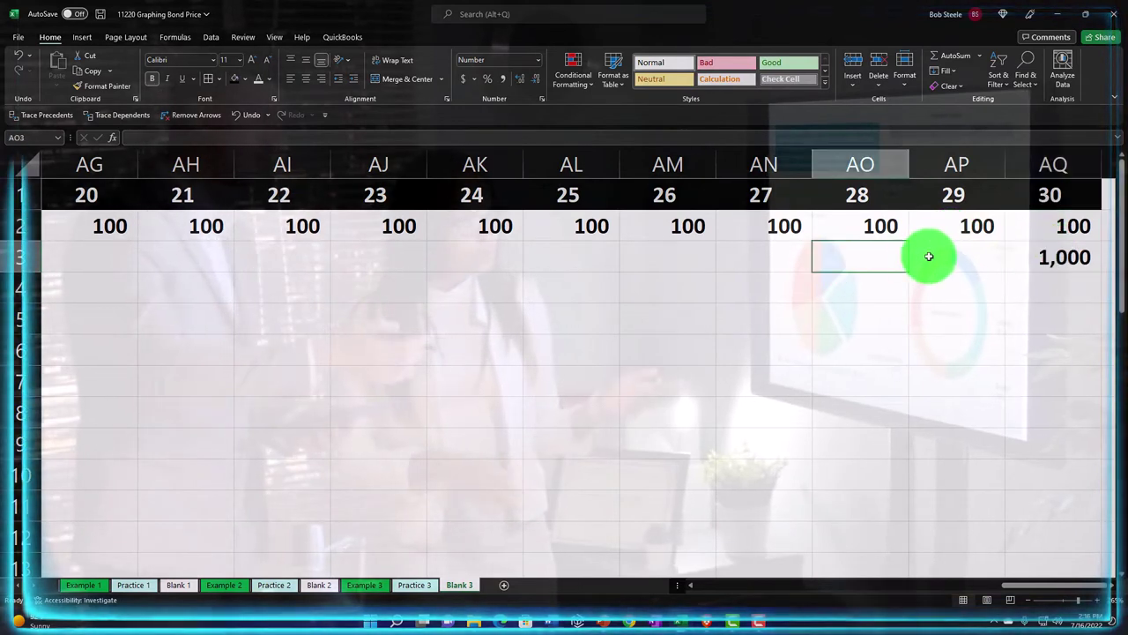
{"action": "left_click", "coordinate": [932, 254]}
{"action": "key", "text": "Left"}
{"action": "key", "text": "Left"}
{"action": "key", "text": "Left"}
{"action": "key", "text": "Left"}
{"action": "key", "text": "Left"}
{"action": "key", "text": "Left"}
{"action": "key", "text": "Left"}
{"action": "key", "text": "Left"}
{"action": "key", "text": "Left"}
{"action": "key", "text": "Left"}
{"action": "key", "text": "Left"}
{"action": "key", "text": "Left"}
{"action": "key", "text": "Left"}
{"action": "key", "text": "Left"}
{"action": "key", "text": "Left"}
{"action": "key", "text": "Left"}
{"action": "key", "text": "Left"}
{"action": "key", "text": "Left"}
{"action": "key", "text": "Left"}
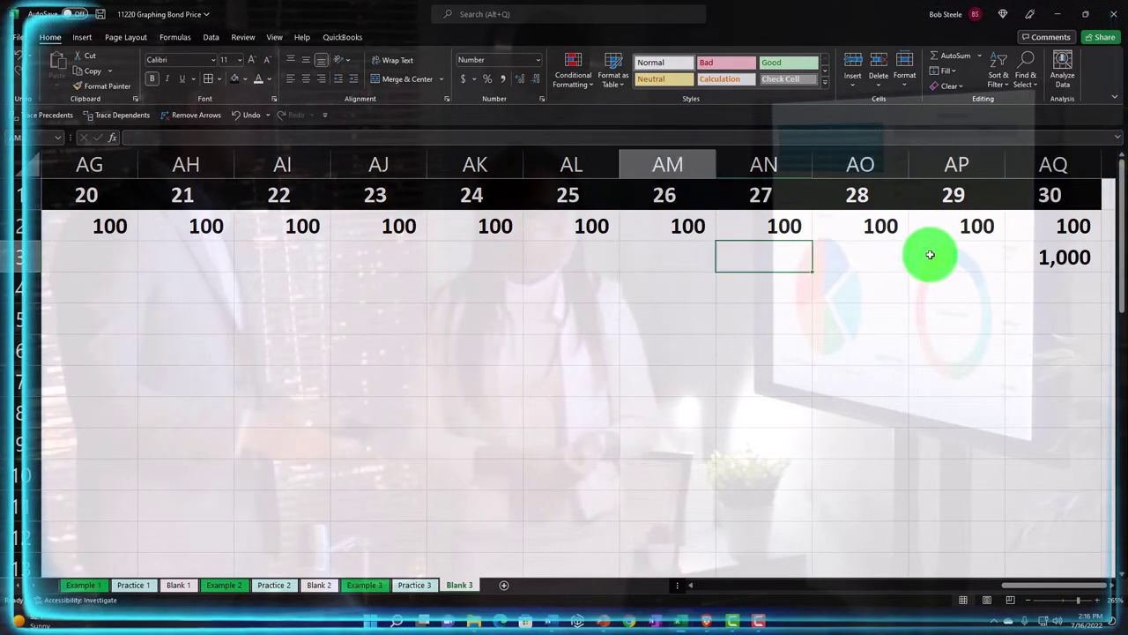
{"action": "key", "text": "Left"}
{"action": "key", "text": "Left"}
{"action": "key", "text": "Left"}
{"action": "key", "text": "Left"}
{"action": "key", "text": "Left"}
{"action": "key", "text": "Left"}
{"action": "key", "text": "Left"}
{"action": "key", "text": "Left"}
{"action": "key", "text": "Left"}
{"action": "key", "text": "Left"}
{"action": "key", "text": "Left"}
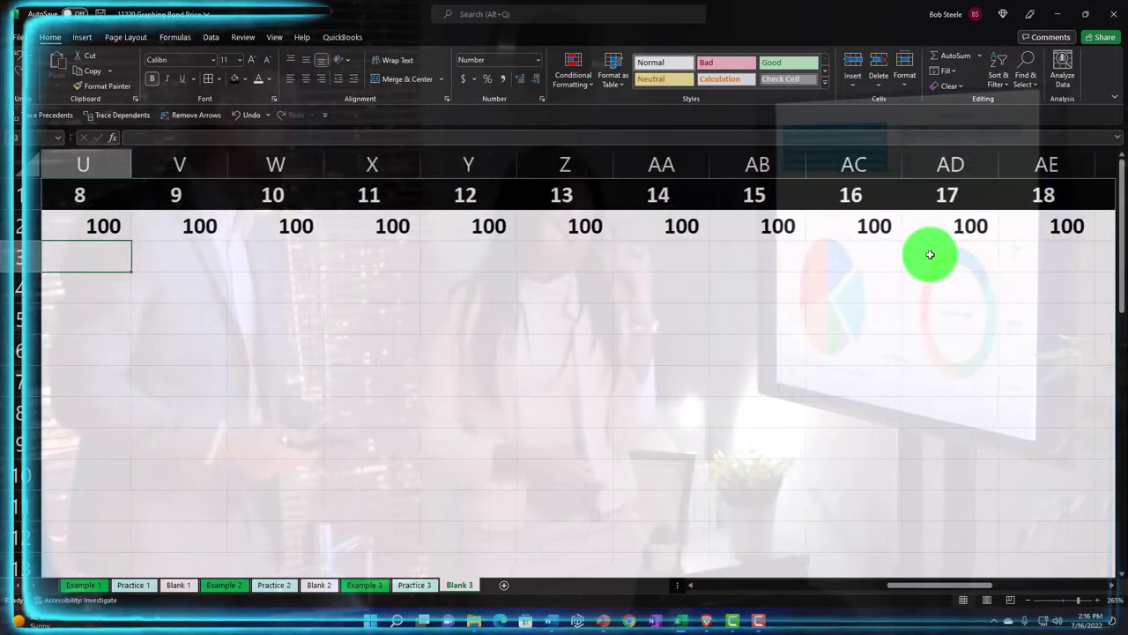
{"action": "key", "text": "Left"}
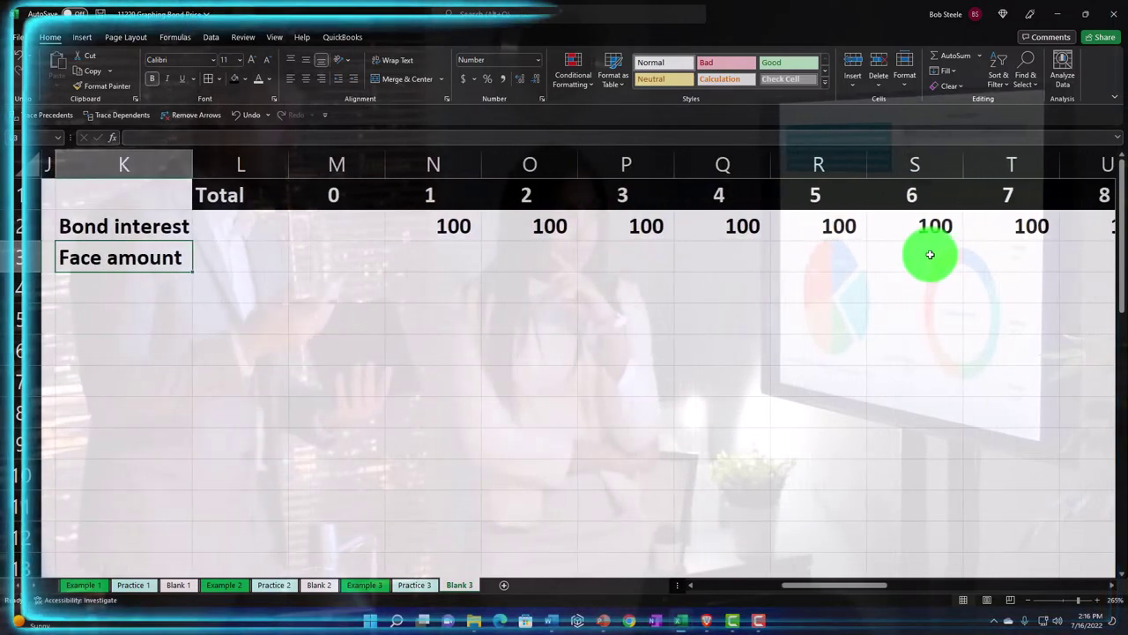
{"action": "key", "text": "Right"}
{"action": "key", "text": "Right"}
{"action": "key", "text": "Right"}
{"action": "key", "text": "Right"}
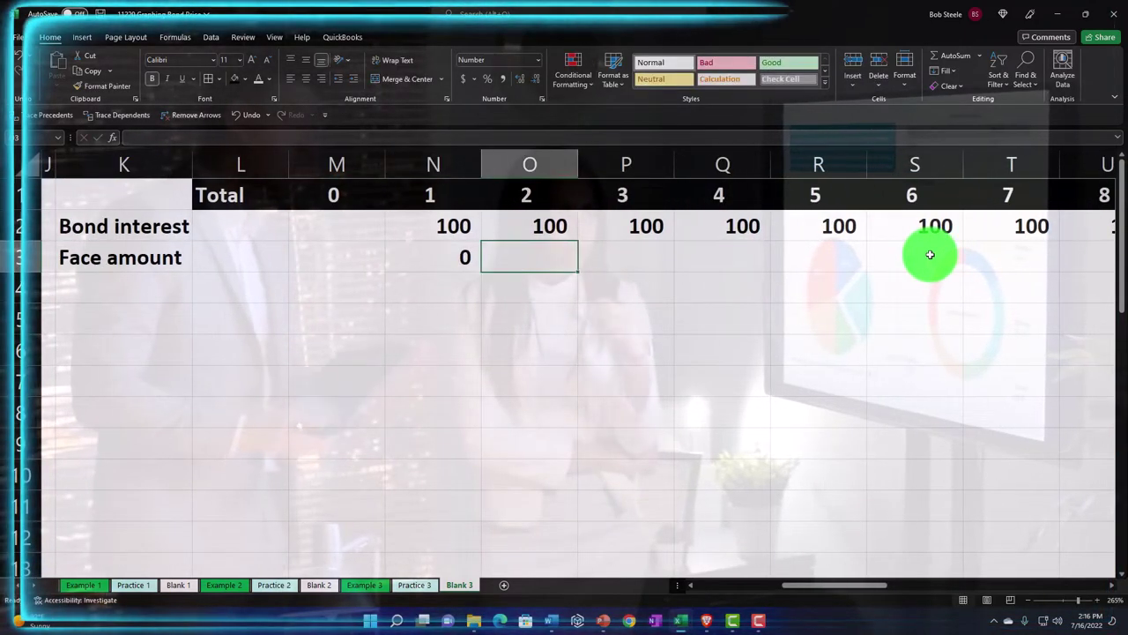
Step: Set the year 2 face amount in O3 to =N3 and fill the formula across through year 29 in AP3
{"action": "type", "text": "="}
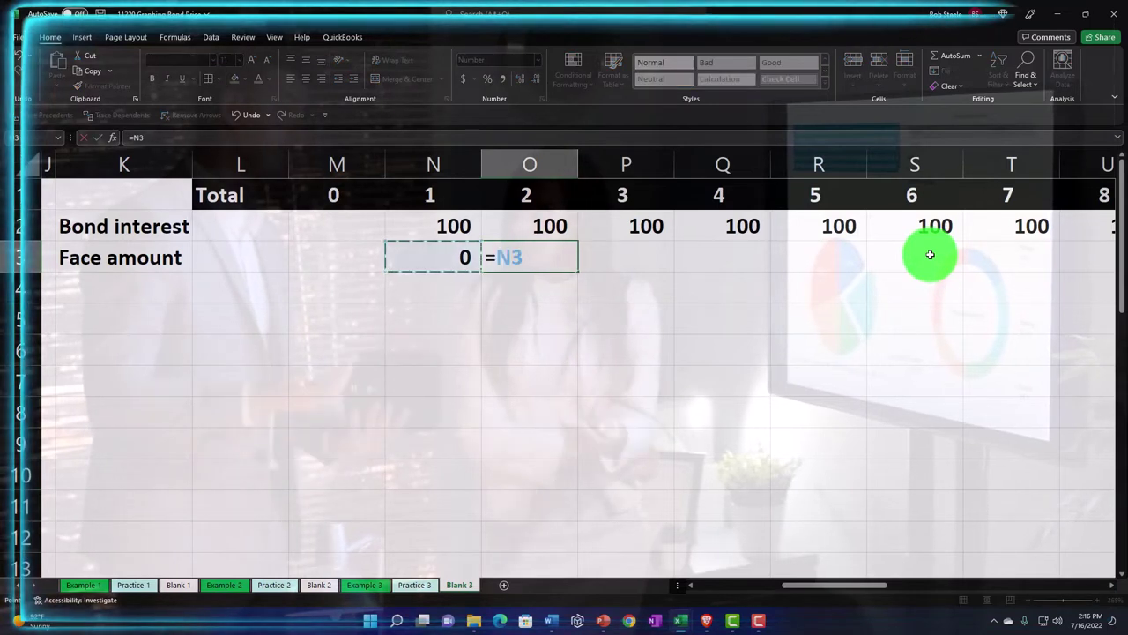
{"action": "key", "text": "Return"}
{"action": "left_click", "coordinate": [532, 248]}
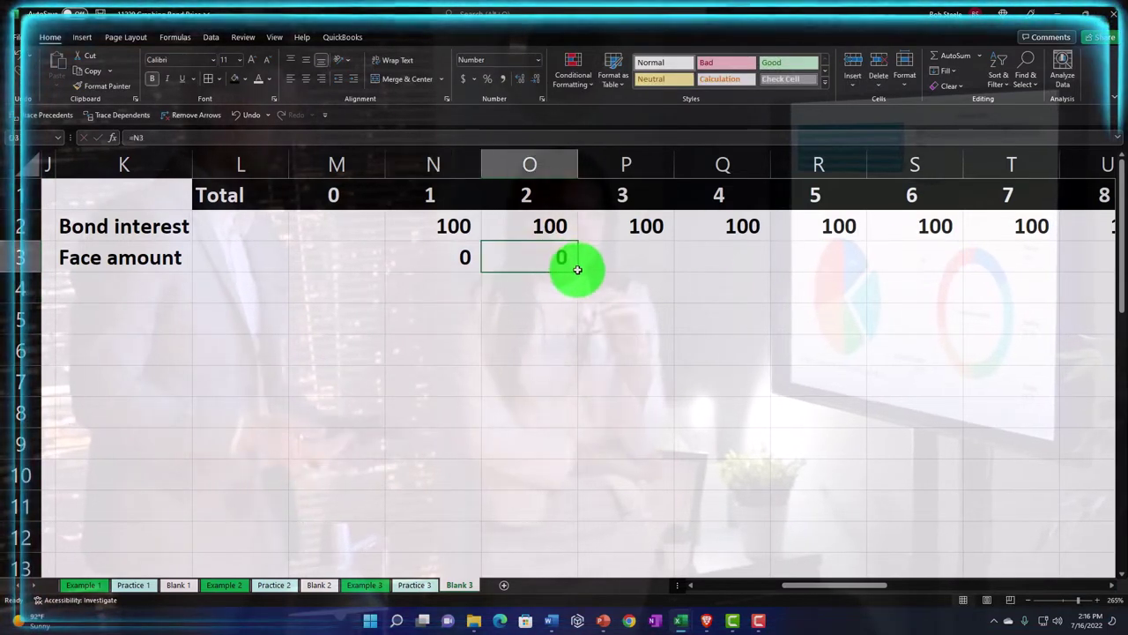
{"action": "left_click_drag", "start_coordinate": [654, 276], "coordinate": [1106, 279]}
{"action": "left_click_drag", "start_coordinate": [1117, 278], "coordinate": [865, 273]}
Step: Enter the row label Cash flow in K4, below Face amount
{"action": "key", "text": "Left"}
{"action": "key", "text": "Left"}
{"action": "key", "text": "Left"}
{"action": "key", "text": "Left"}
{"action": "key", "text": "Left"}
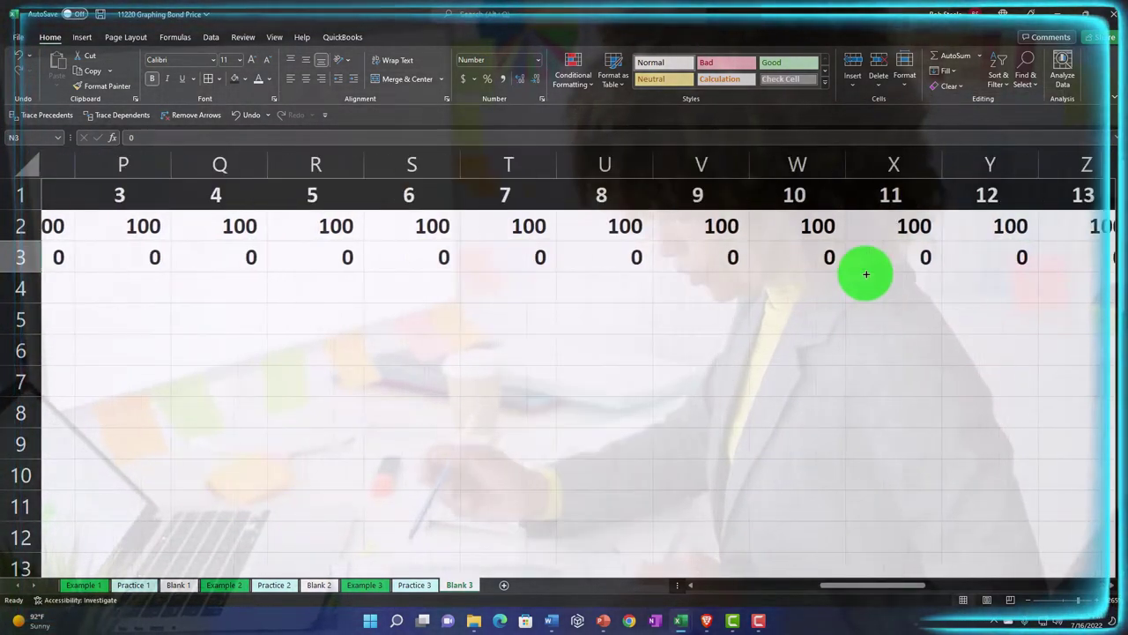
{"action": "key", "text": "Down"}
{"action": "key", "text": "Right"}
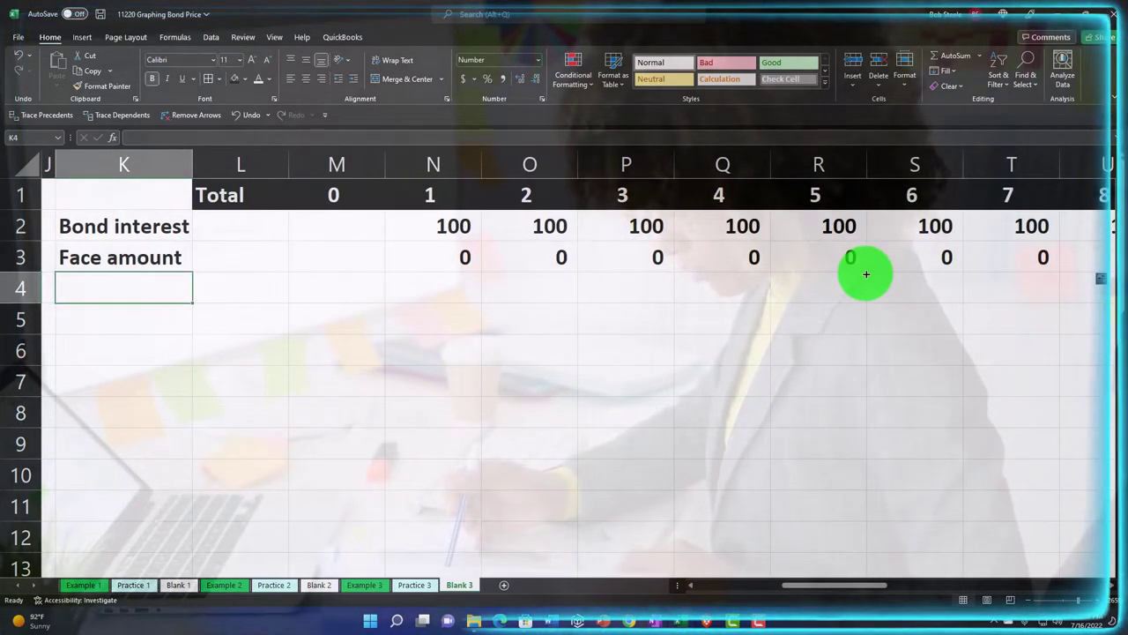
{"action": "type", "text": "Cash flow"}
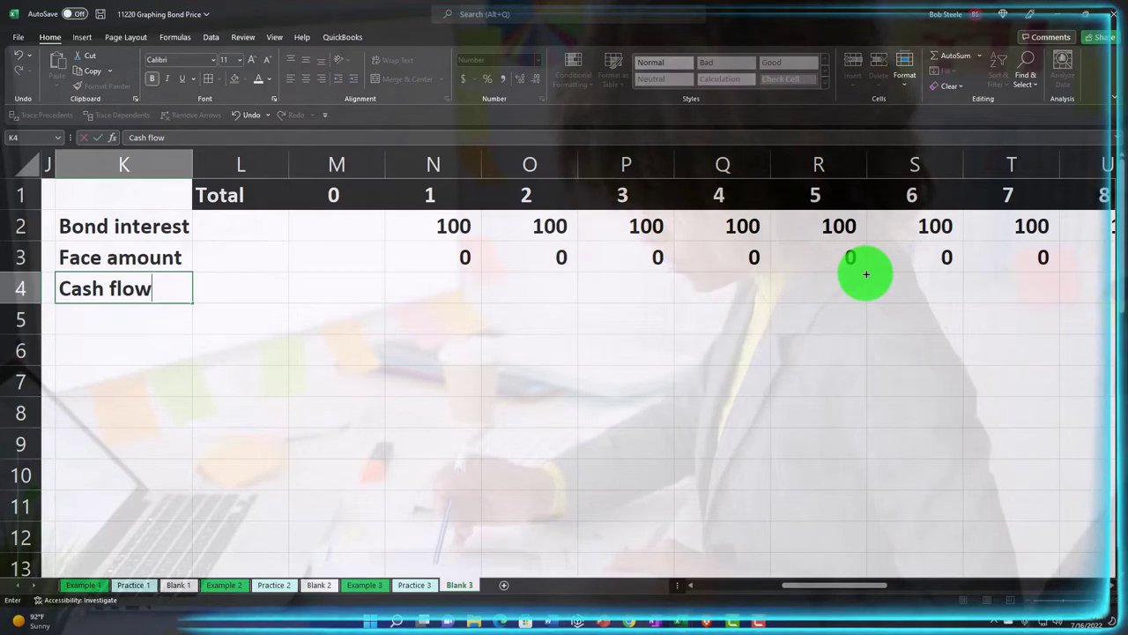
Step: Total the year 1 cash flow in N4 with =SUM(N2:N3) and fill the formula across through year 30 in AQ4
{"action": "key", "text": "Right"}
{"action": "key", "text": "Right"}
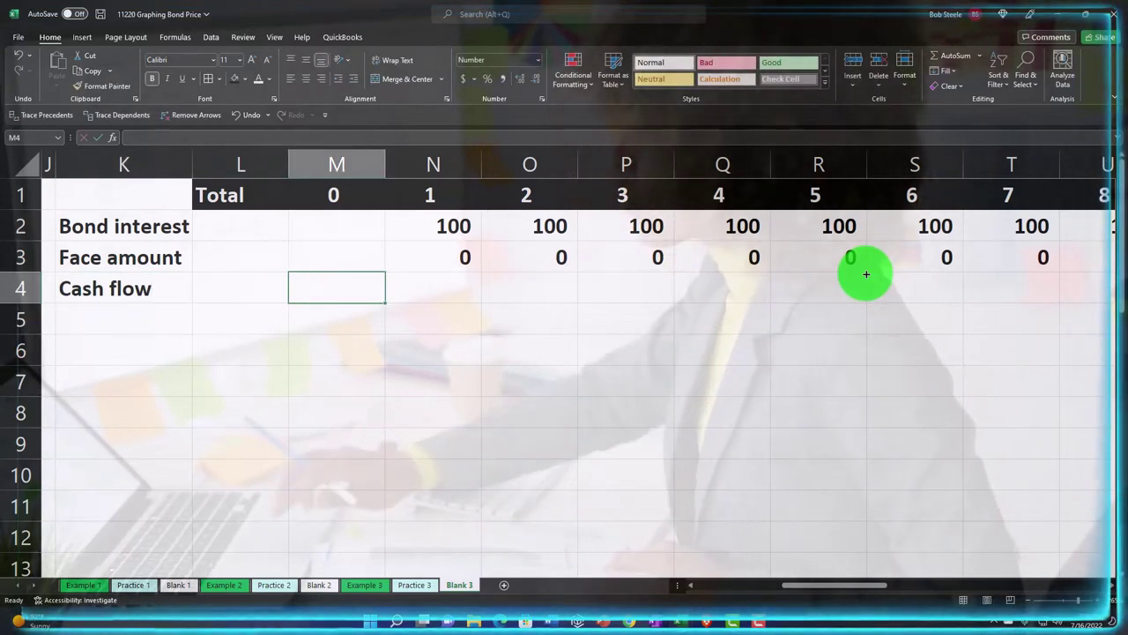
{"action": "key", "text": "Right"}
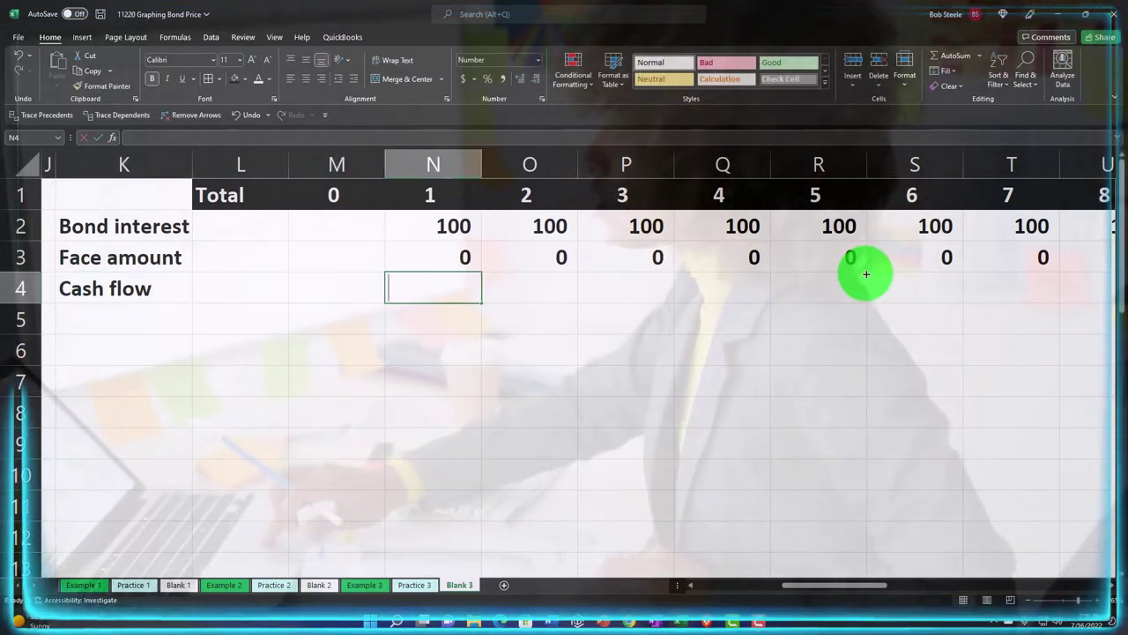
{"action": "type", "text": "=sum("}
{"action": "key", "text": "Up"}
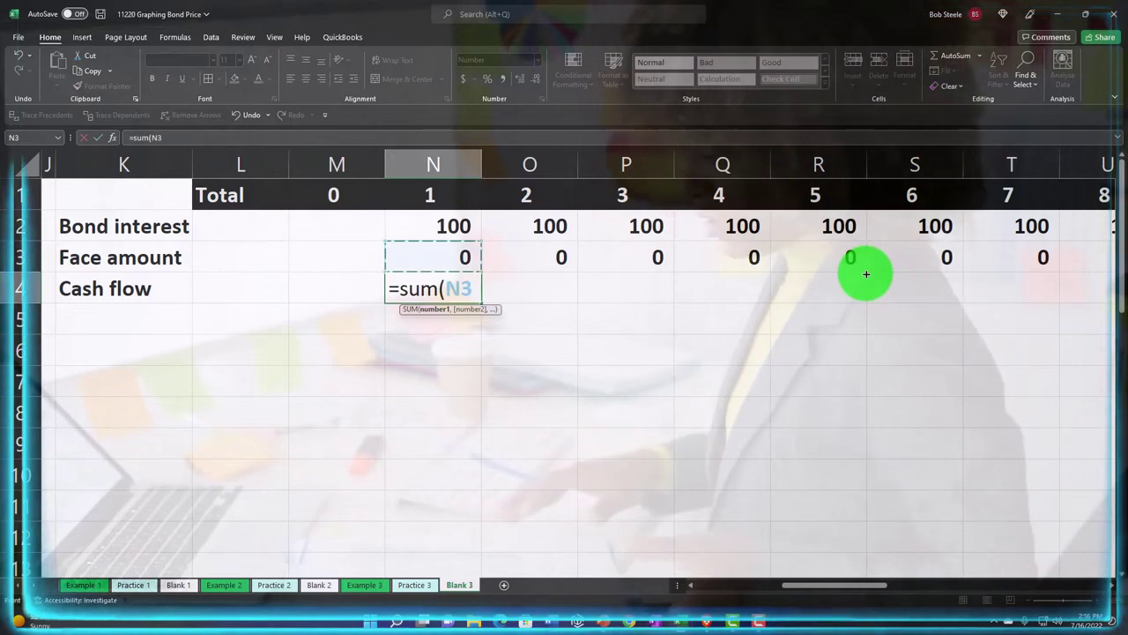
{"action": "key", "text": "shift+Up"}
{"action": "key", "text": "Return"}
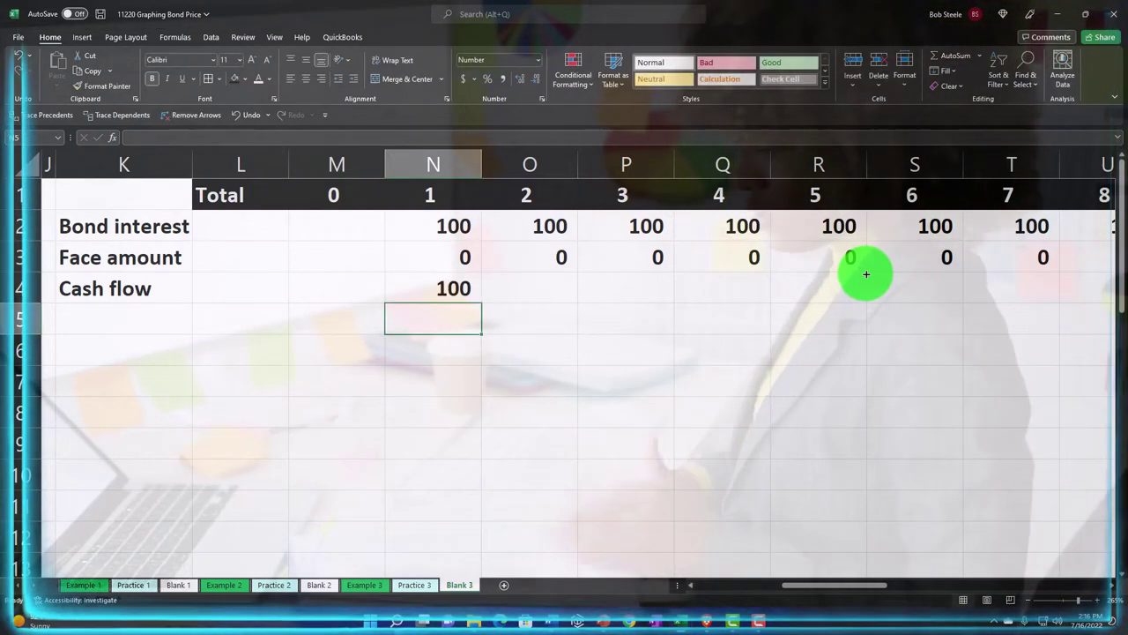
{"action": "left_click", "coordinate": [464, 286]}
{"action": "left_click_drag", "start_coordinate": [478, 303], "coordinate": [1018, 297]}
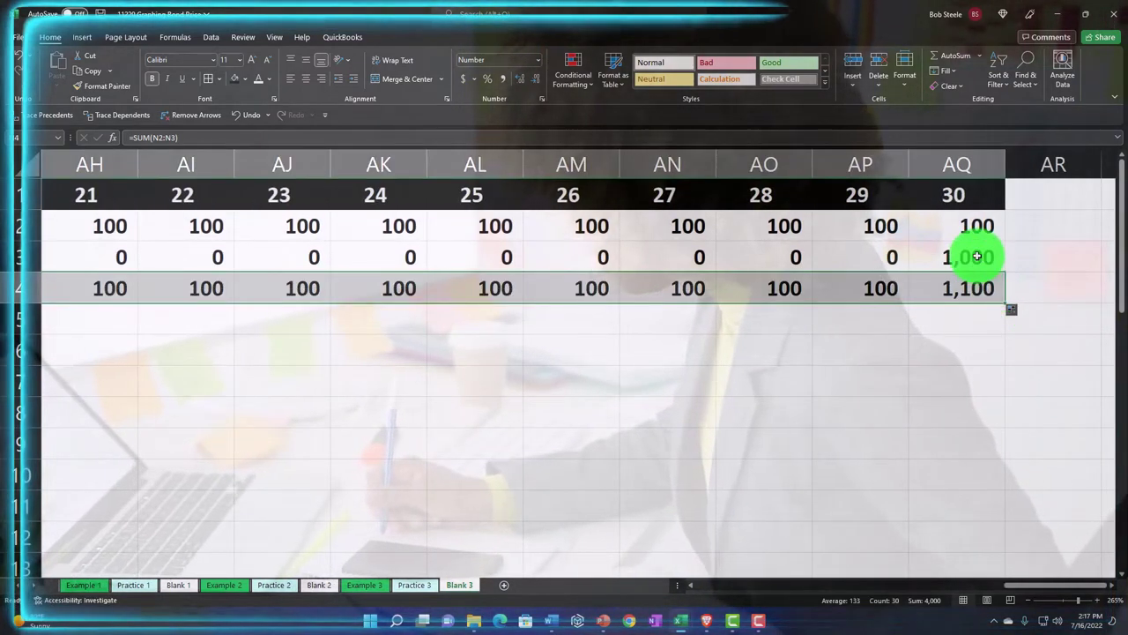
Step: Underline the face amounts in M3:AQ3 and narrow columns L through AQ to a uniform width
{"action": "left_click_drag", "start_coordinate": [977, 255], "coordinate": [378, 255]}
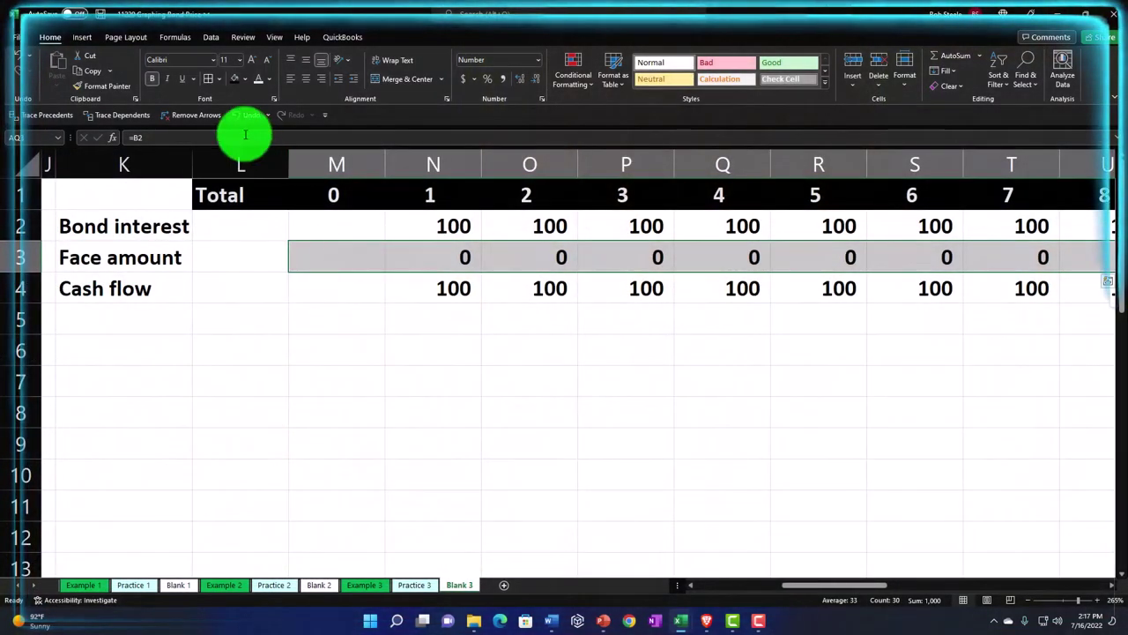
{"action": "left_click", "coordinate": [183, 78]}
{"action": "left_click_drag", "start_coordinate": [570, 162], "coordinate": [240, 145]}
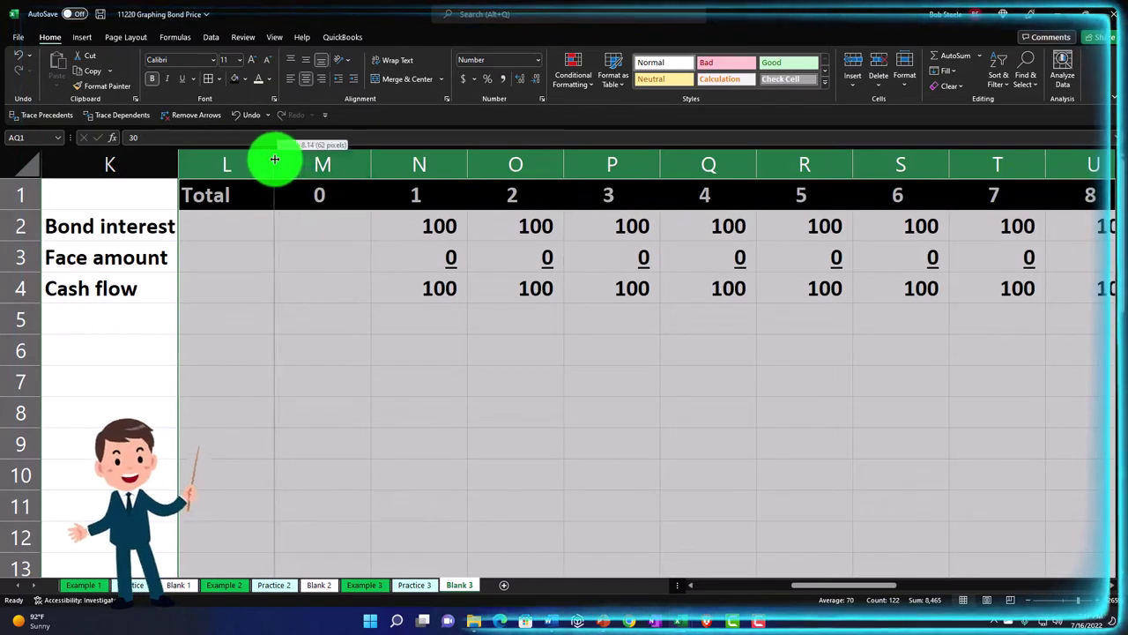
{"action": "left_click_drag", "start_coordinate": [269, 160], "coordinate": [255, 162]}
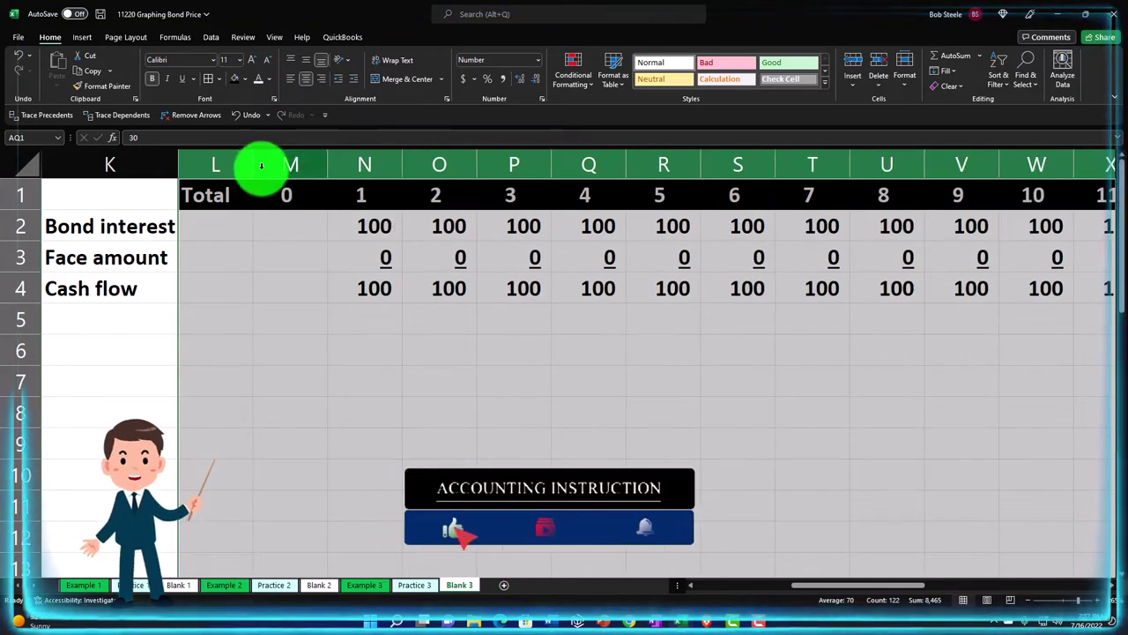
{"action": "left_click", "coordinate": [267, 256]}
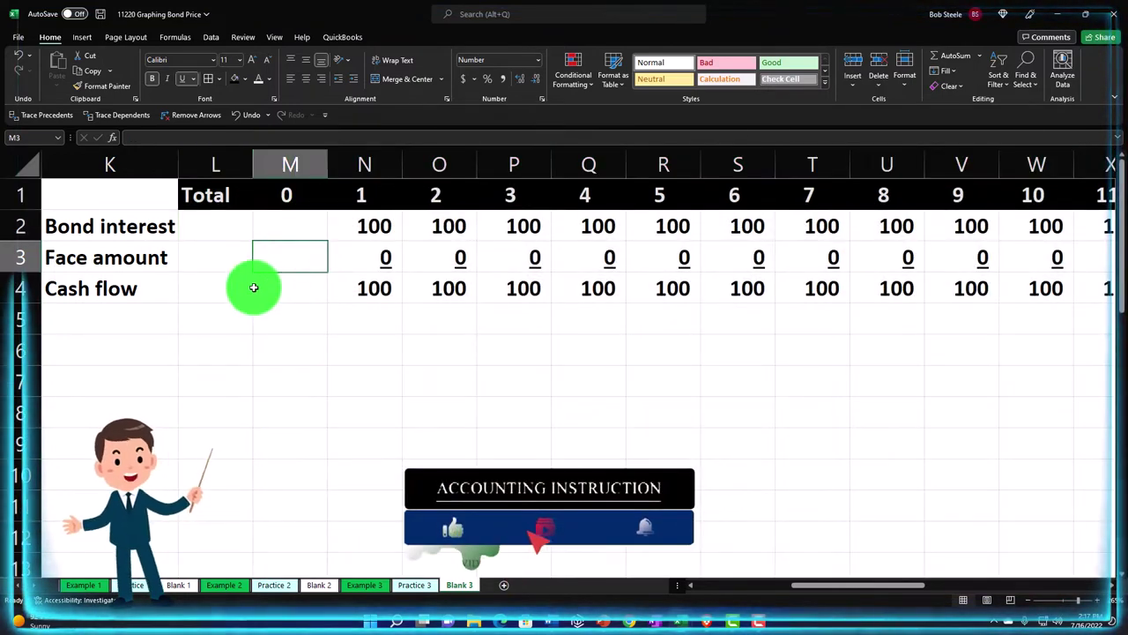
Step: Enter the row label OPV in K5, below Cash flow
{"action": "left_click", "coordinate": [124, 321]}
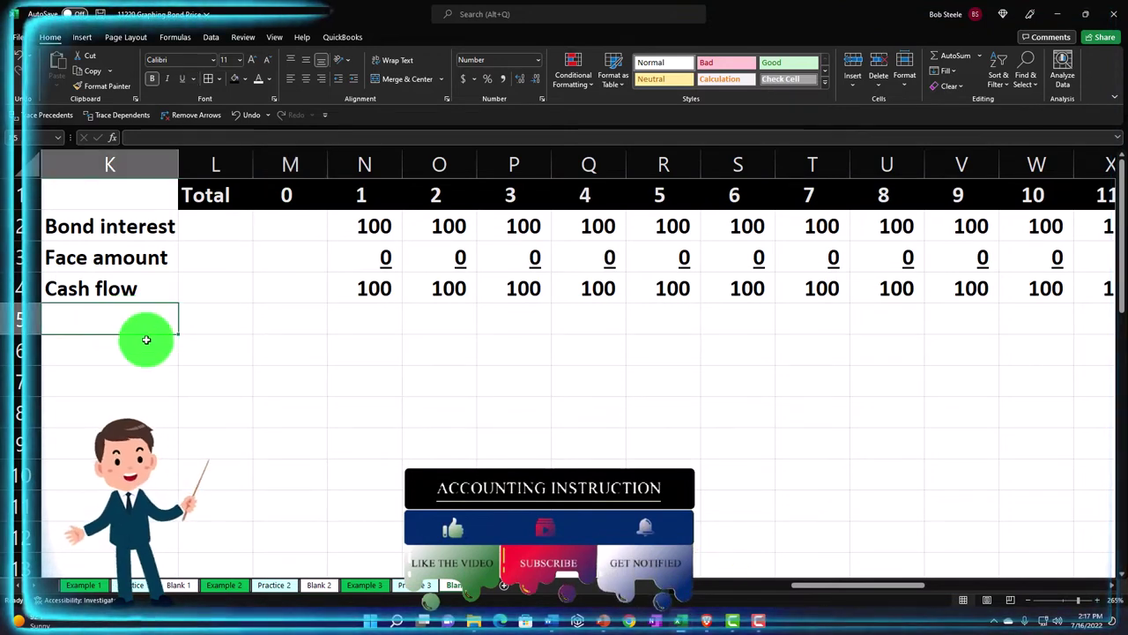
{"action": "type", "text": "OPV"}
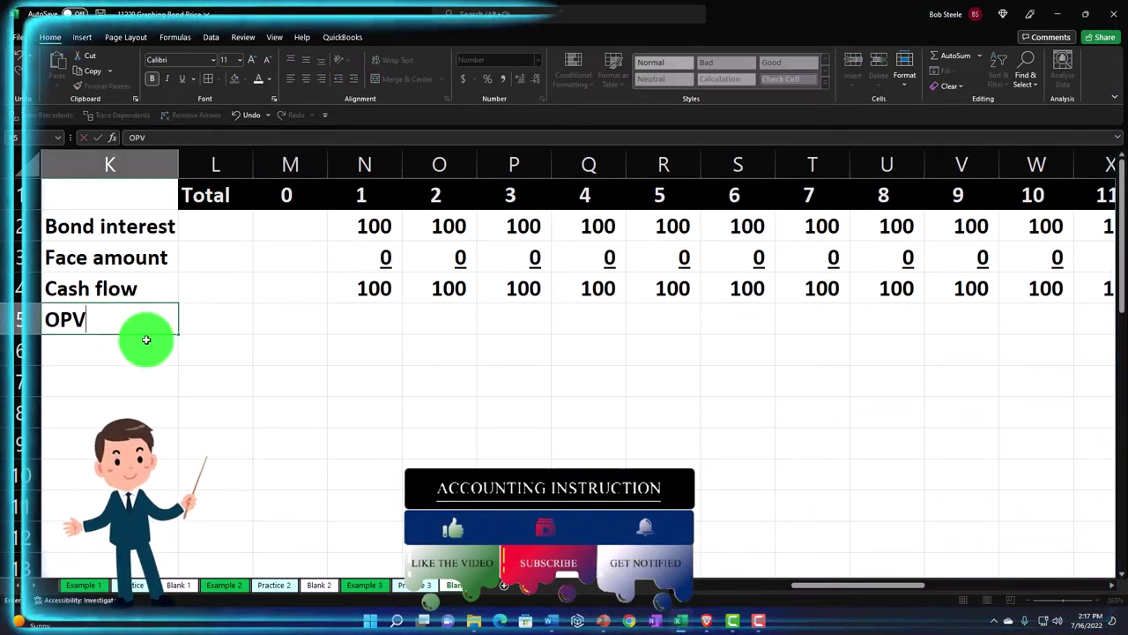
Step: Label cell K5 "PV cash flow" below the Cash flow row
{"action": "key", "text": "BackSpace"}
{"action": "key", "text": "BackSpace"}
{"action": "key", "text": "BackSpace"}
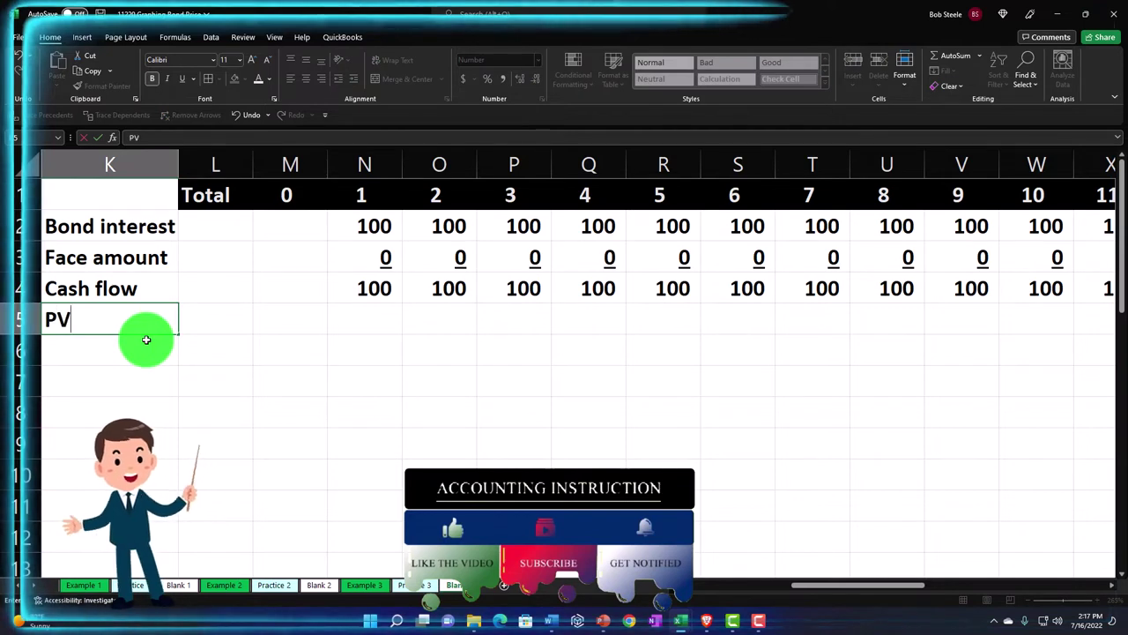
{"action": "type", "text": "PV cash flow"}
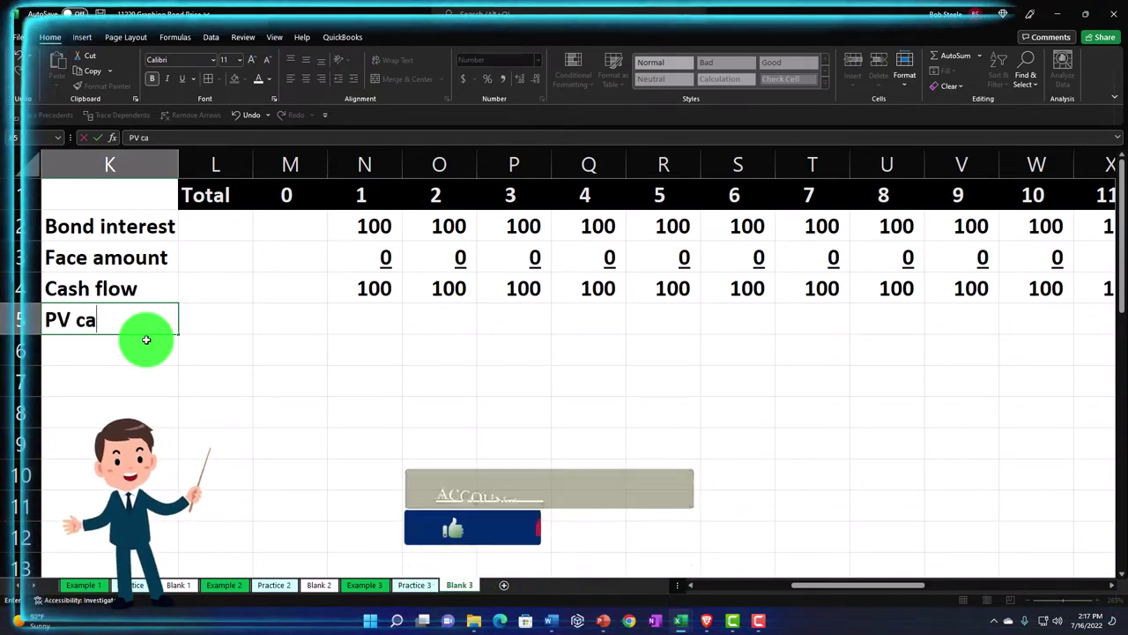
Step: Enter the present value formula -PV($B$7,N1,,N4) in N5 for the year 1 cash flow
{"action": "key", "text": "Right"}
{"action": "key", "text": "Right"}
{"action": "key", "text": "Right"}
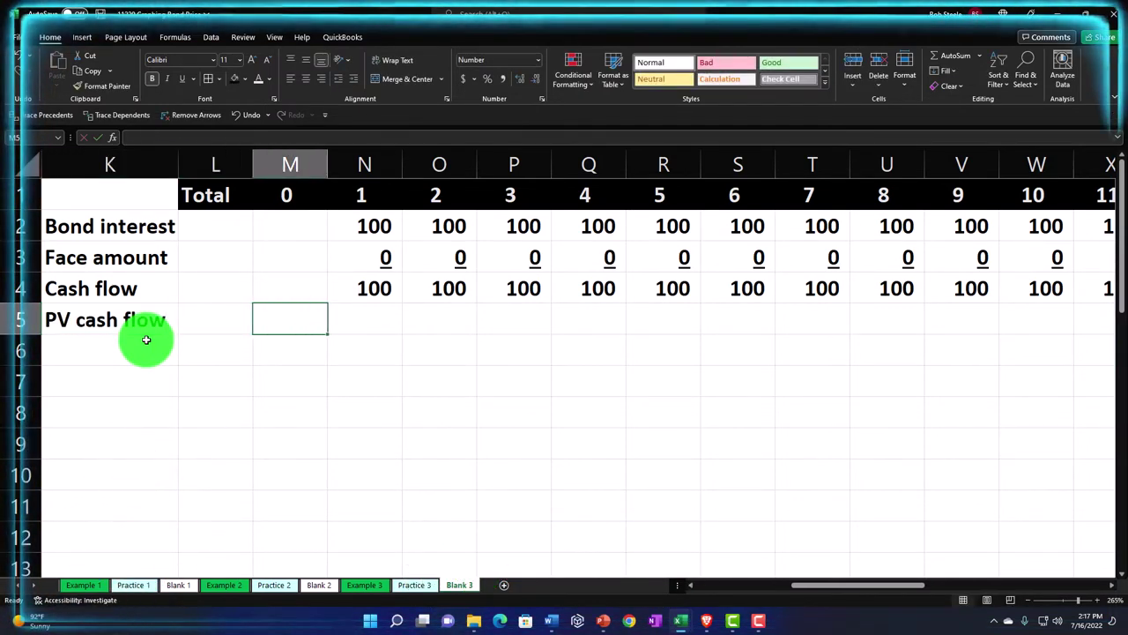
{"action": "type", "text": "-pv("}
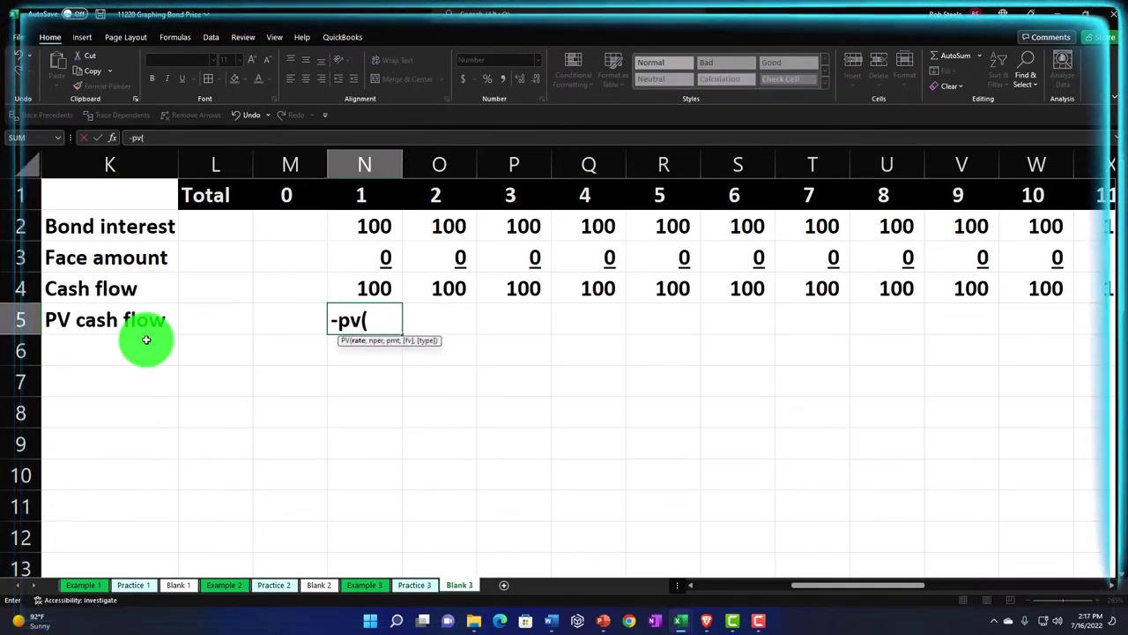
{"action": "key", "text": "Left"}
{"action": "key", "text": "Left"}
{"action": "key", "text": "Left"}
{"action": "key", "text": "Left"}
{"action": "key", "text": "Left"}
{"action": "key", "text": "Left"}
{"action": "key", "text": "Left"}
{"action": "key", "text": "Left"}
{"action": "key", "text": "Left"}
{"action": "key", "text": "Left"}
{"action": "key", "text": "Left"}
{"action": "key", "text": "Left"}
{"action": "key", "text": "Left"}
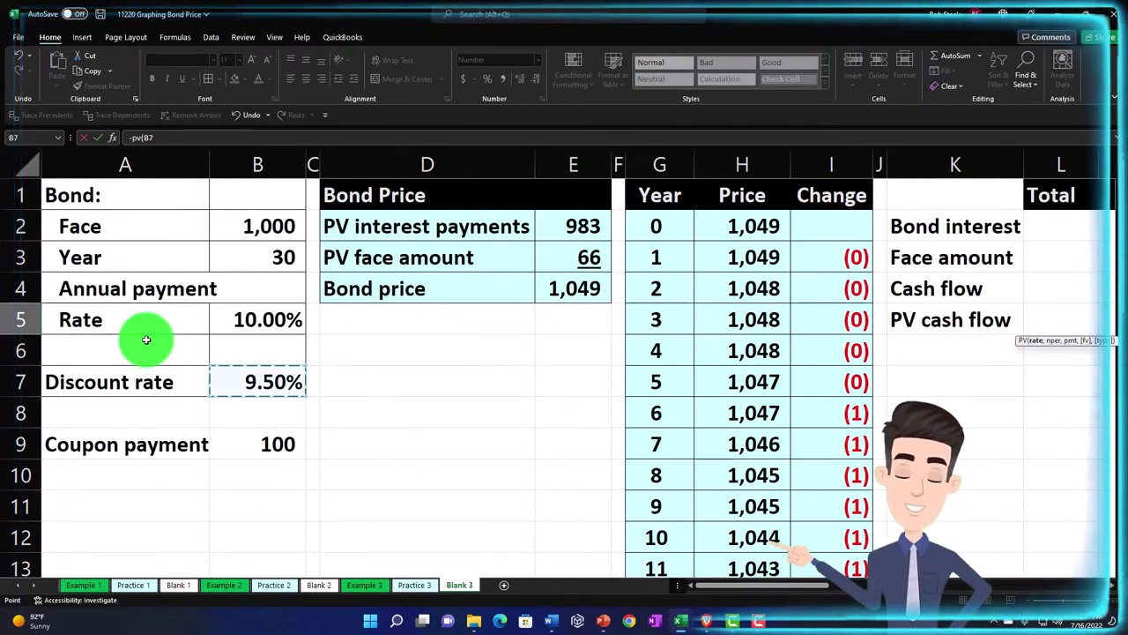
{"action": "key", "text": "F4"}
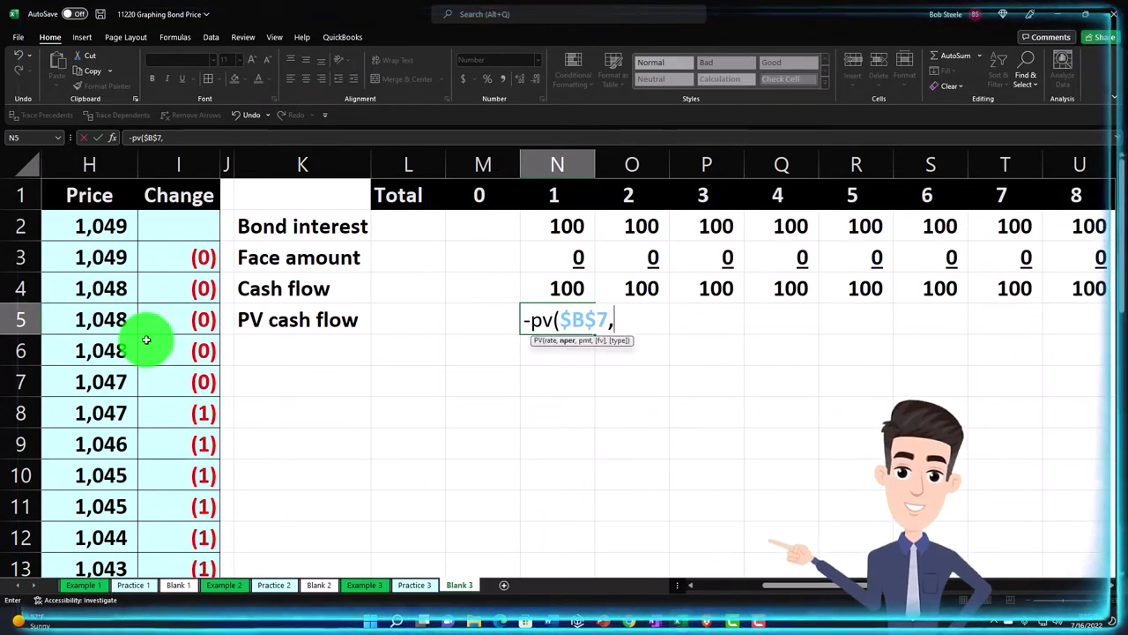
{"action": "key", "text": "Up"}
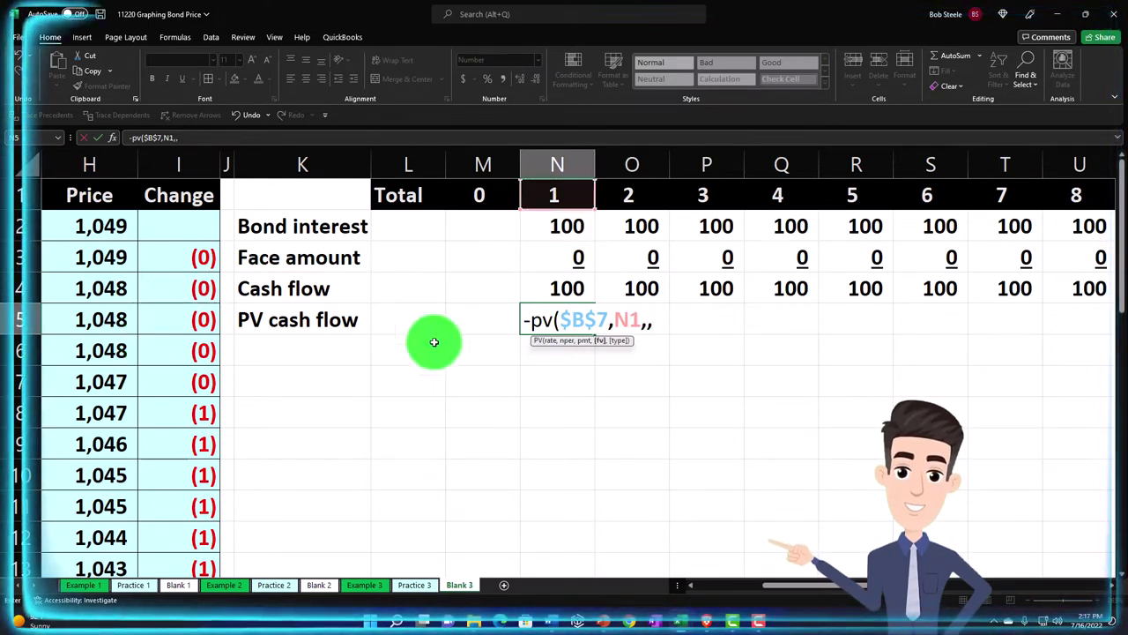
{"action": "left_click", "coordinate": [556, 289]}
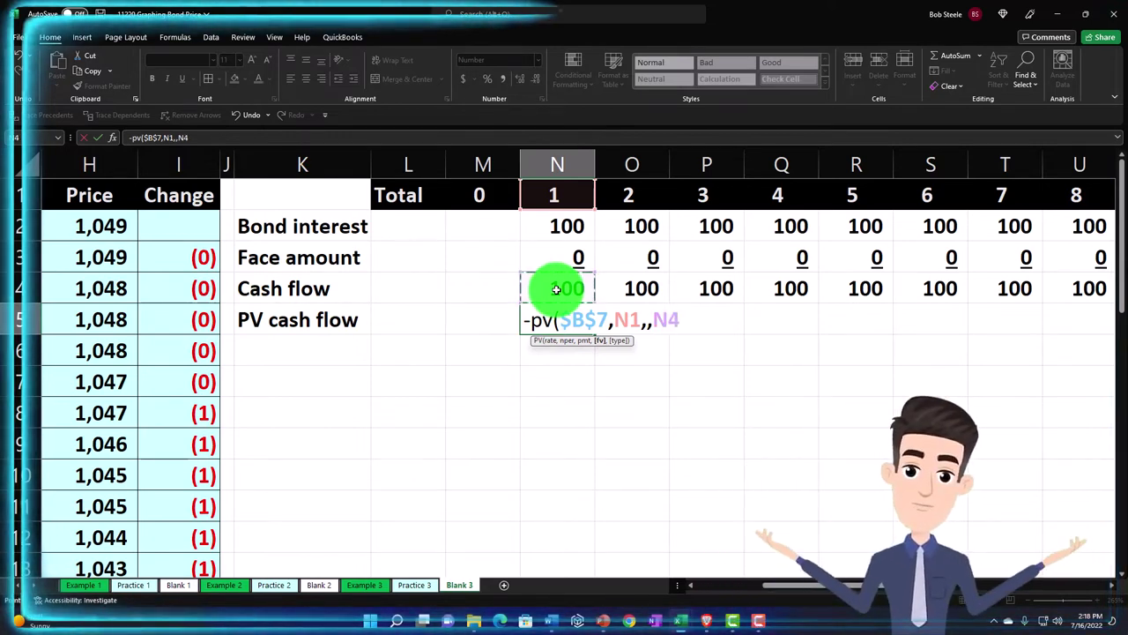
{"action": "key", "text": "Return"}
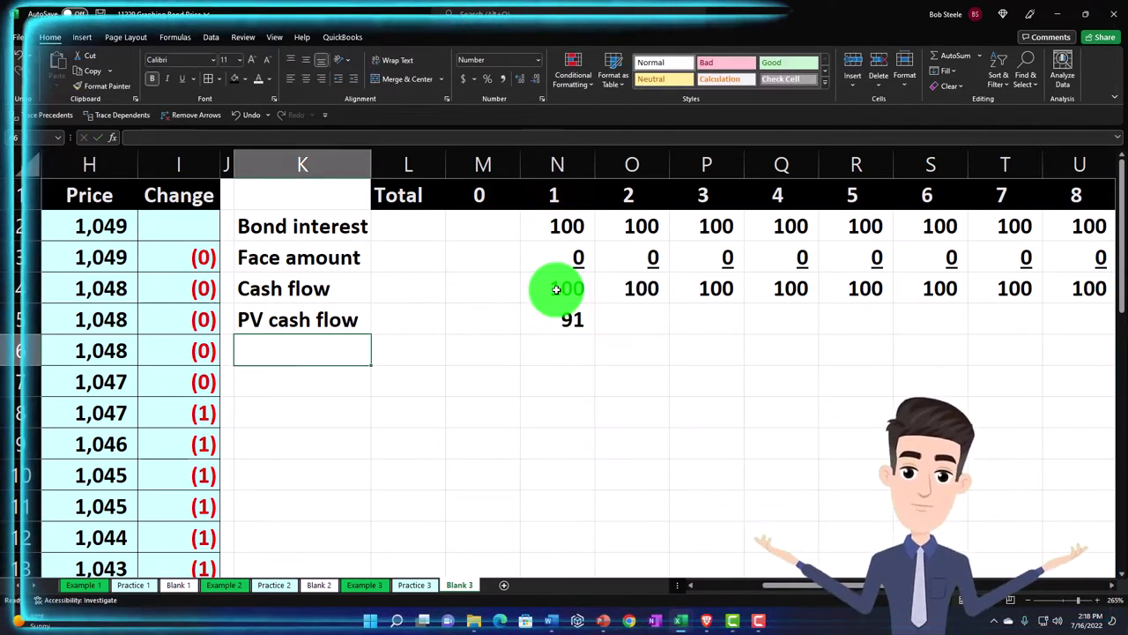
Step: Check the PV formula in N5 and fill it across row 5 through year 30 in AQ5
{"action": "double_click", "coordinate": [574, 318]}
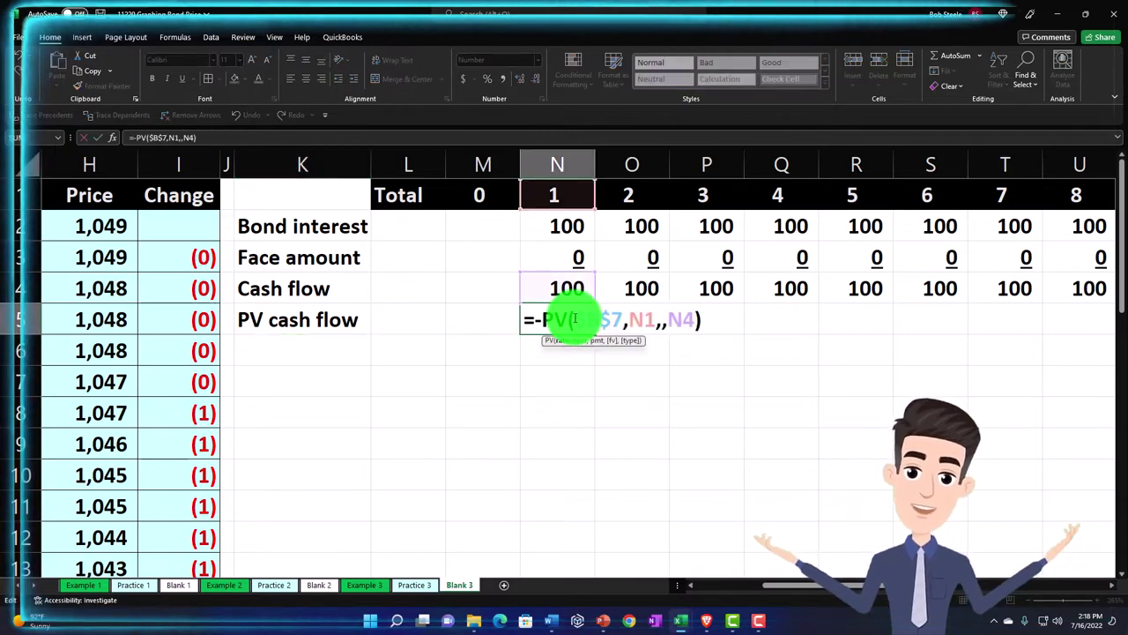
{"action": "key", "text": "Return"}
{"action": "left_click", "coordinate": [577, 322]}
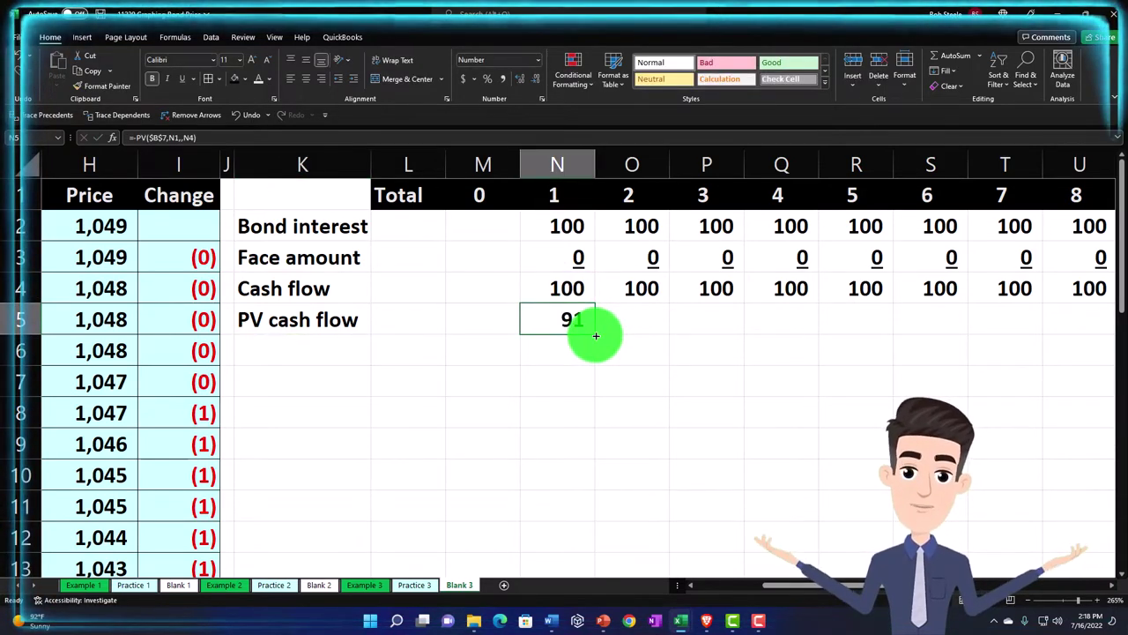
{"action": "left_click_drag", "start_coordinate": [596, 335], "coordinate": [982, 328]}
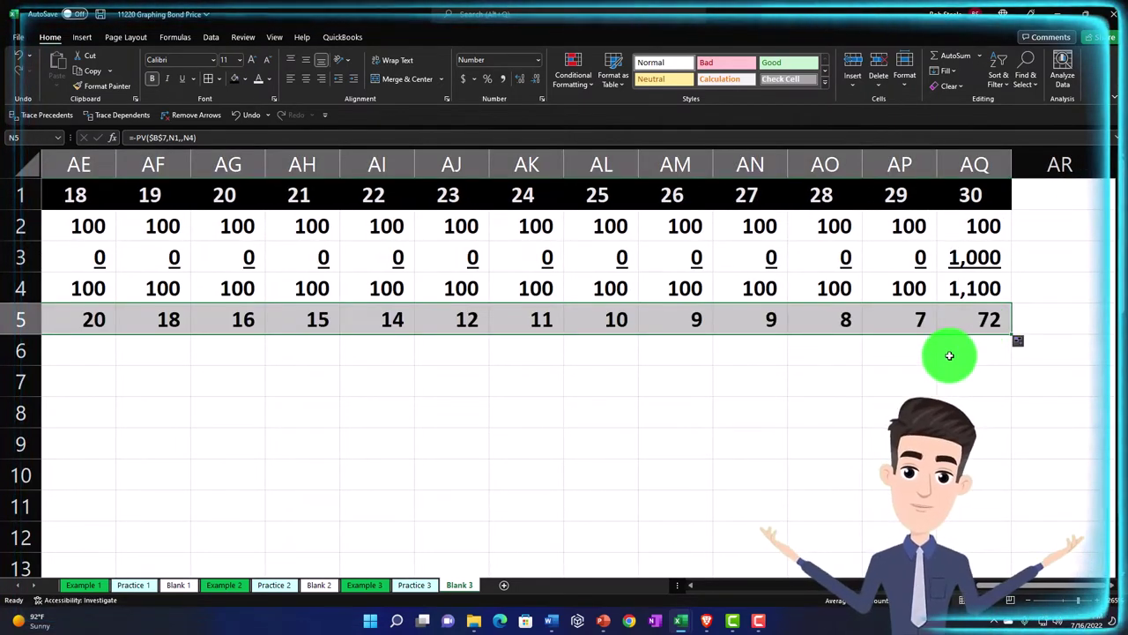
Step: Total the PV cash flow row in L5 with =SUM(M5:AQ5)
{"action": "key", "text": "Left"}
{"action": "key", "text": "Left"}
{"action": "key", "text": "Left"}
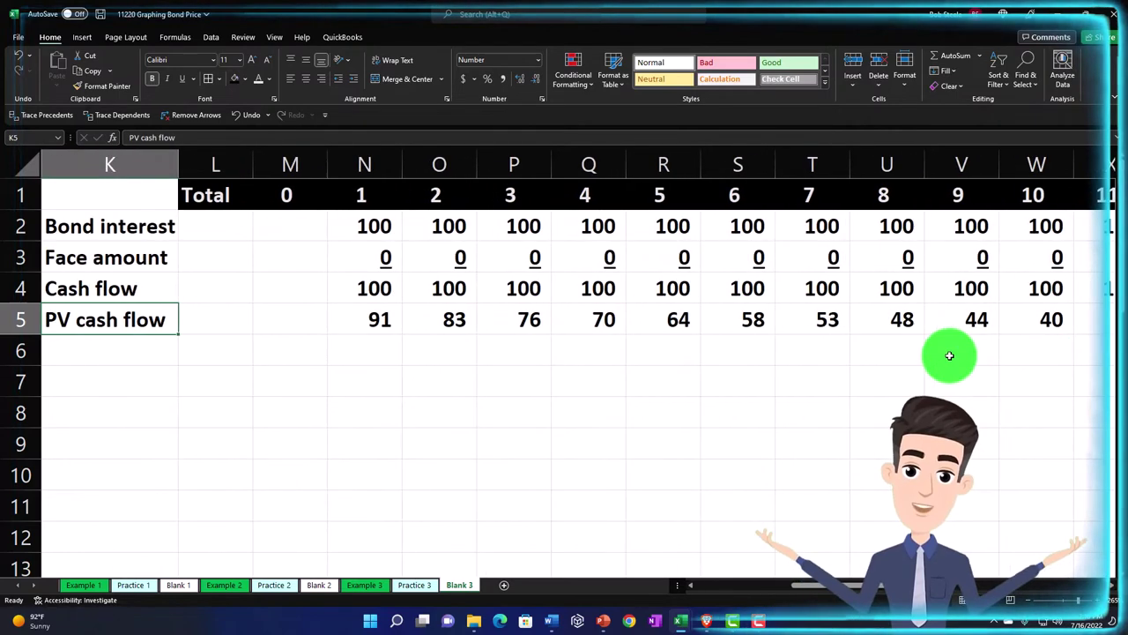
{"action": "key", "text": "Right"}
{"action": "type", "text": "=su"}
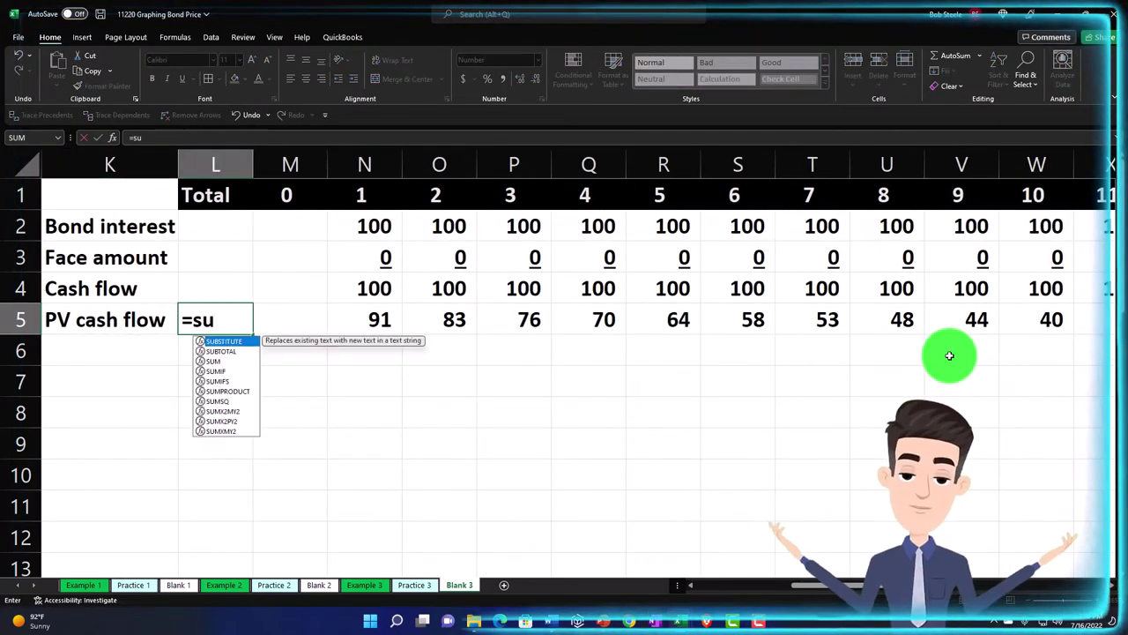
{"action": "type", "text": "m("}
{"action": "key", "text": "Right"}
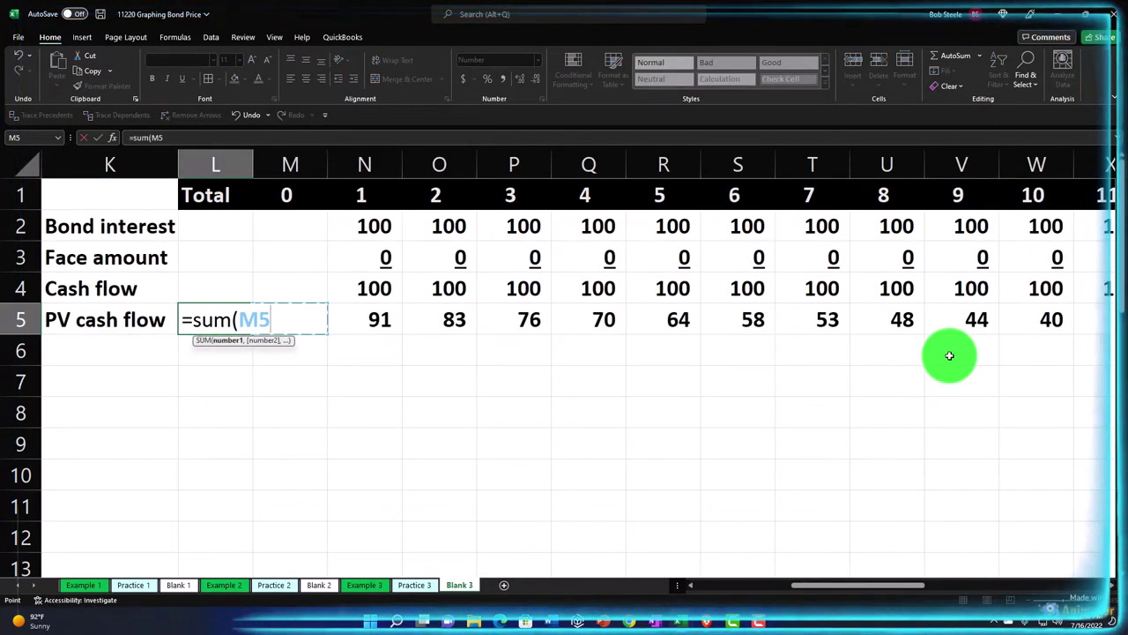
{"action": "key", "text": "shift+Right"}
{"action": "key", "text": "shift+Right"}
{"action": "key", "text": "shift+Right"}
{"action": "key", "text": "shift+Right"}
{"action": "key", "text": "shift+Right"}
{"action": "key", "text": "shift+Right"}
{"action": "key", "text": "shift+Right"}
{"action": "key", "text": "shift+Right"}
{"action": "key", "text": "shift+Right"}
{"action": "key", "text": "shift+Right"}
{"action": "key", "text": "shift+Right"}
{"action": "key", "text": "shift+Right"}
{"action": "key", "text": "shift+Right"}
{"action": "key", "text": "shift+Right"}
{"action": "key", "text": "shift+Right"}
{"action": "key", "text": "shift+Right"}
{"action": "key", "text": "shift+Right"}
{"action": "key", "text": "shift+Right"}
{"action": "key", "text": "shift+Right"}
{"action": "key", "text": "shift+Right"}
{"action": "key", "text": "shift+Right"}
{"action": "key", "text": "shift+Right"}
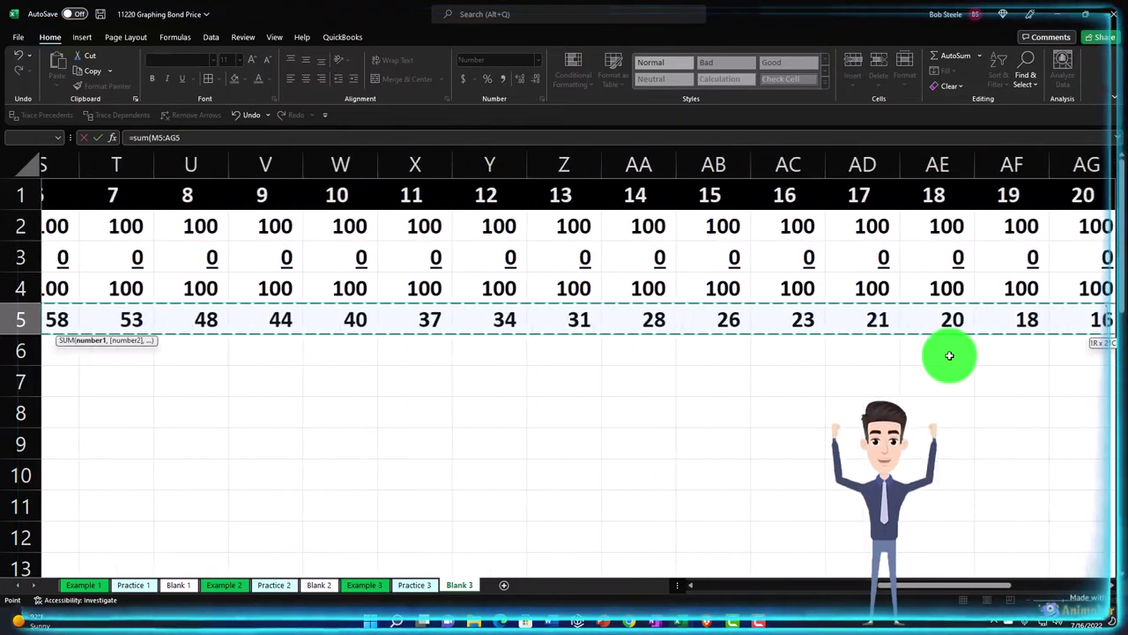
{"action": "key", "text": "shift+Right"}
{"action": "key", "text": "shift+Right"}
{"action": "key", "text": "shift+Right"}
{"action": "key", "text": "shift+Right"}
{"action": "key", "text": "shift+Right"}
{"action": "key", "text": "shift+Right"}
{"action": "key", "text": "shift+Right"}
{"action": "key", "text": "shift+Right"}
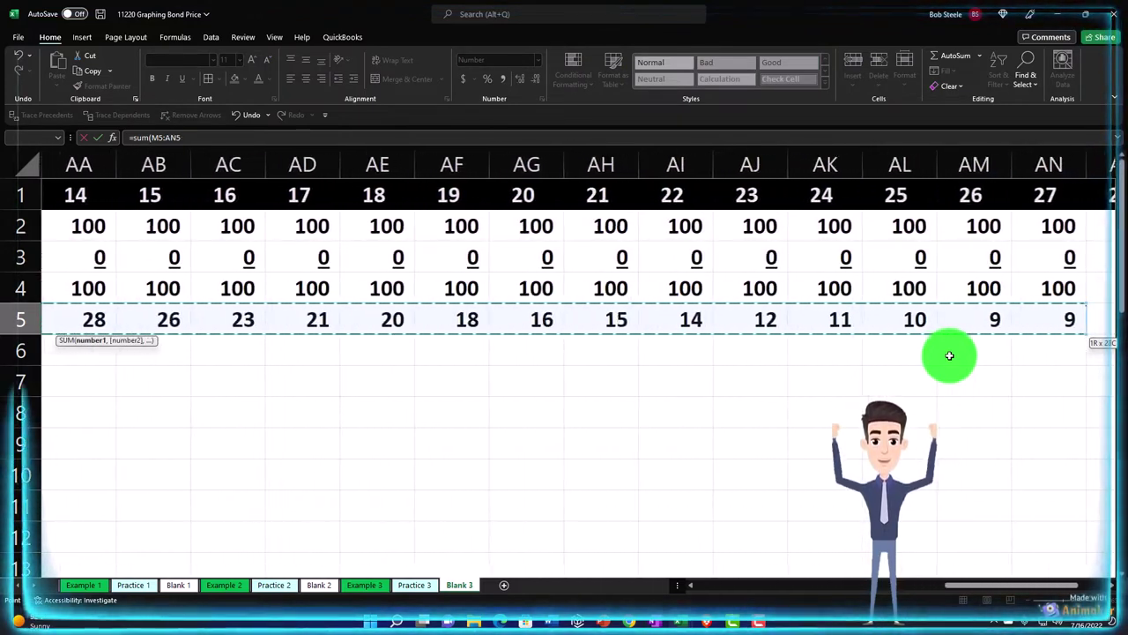
{"action": "key", "text": "Return"}
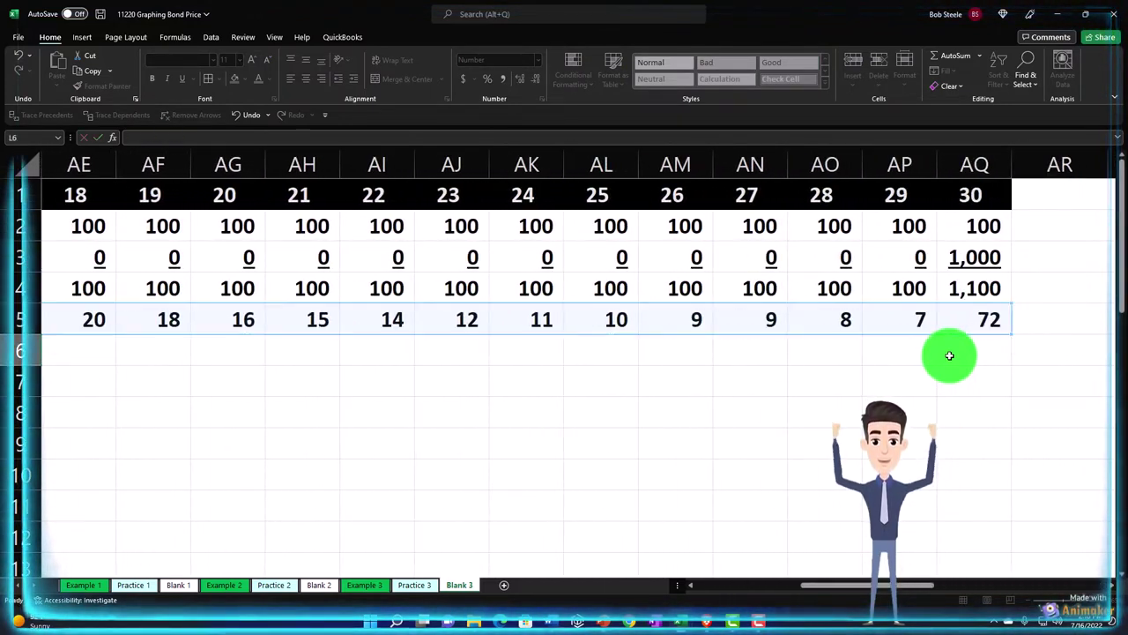
Step: Compare the L5 total with the year 0 price in H2, and fill the sum formula up through L2
{"action": "scroll", "coordinate": [949, 356], "scroll_direction": "left", "scroll_amount": 3}
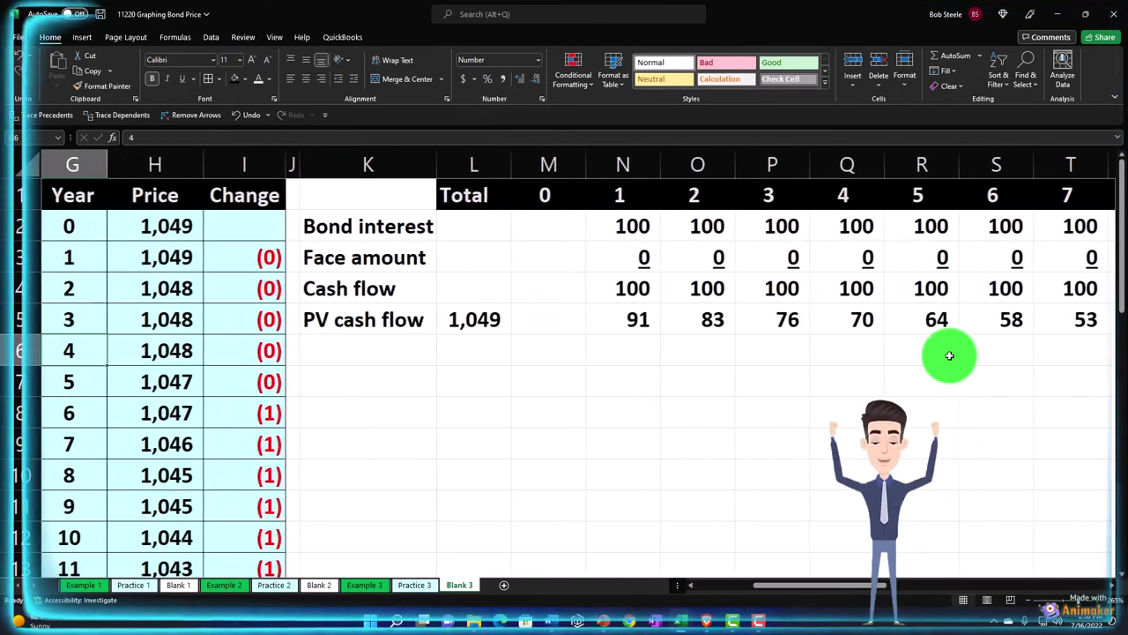
{"action": "left_click", "coordinate": [153, 226]}
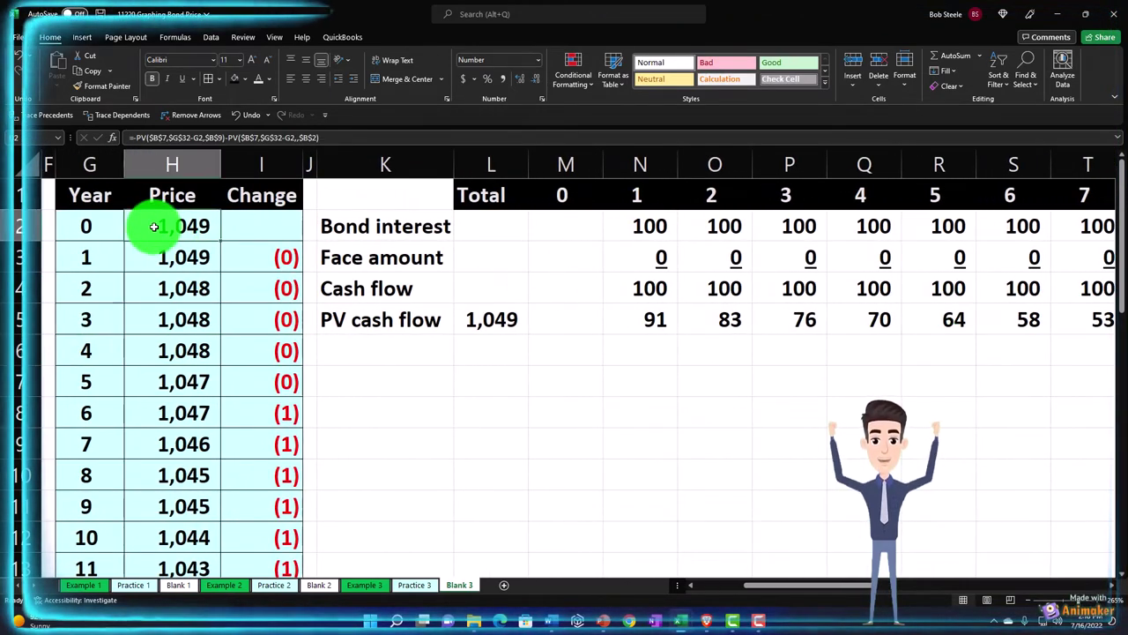
{"action": "left_click", "coordinate": [509, 319]}
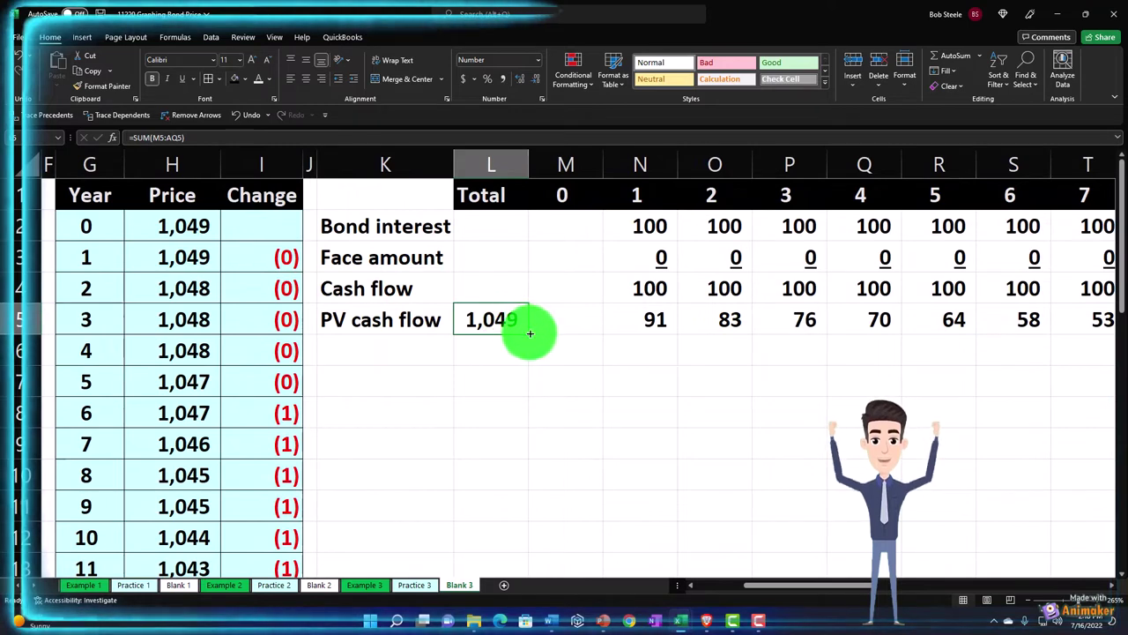
{"action": "left_click_drag", "start_coordinate": [524, 333], "coordinate": [524, 212]}
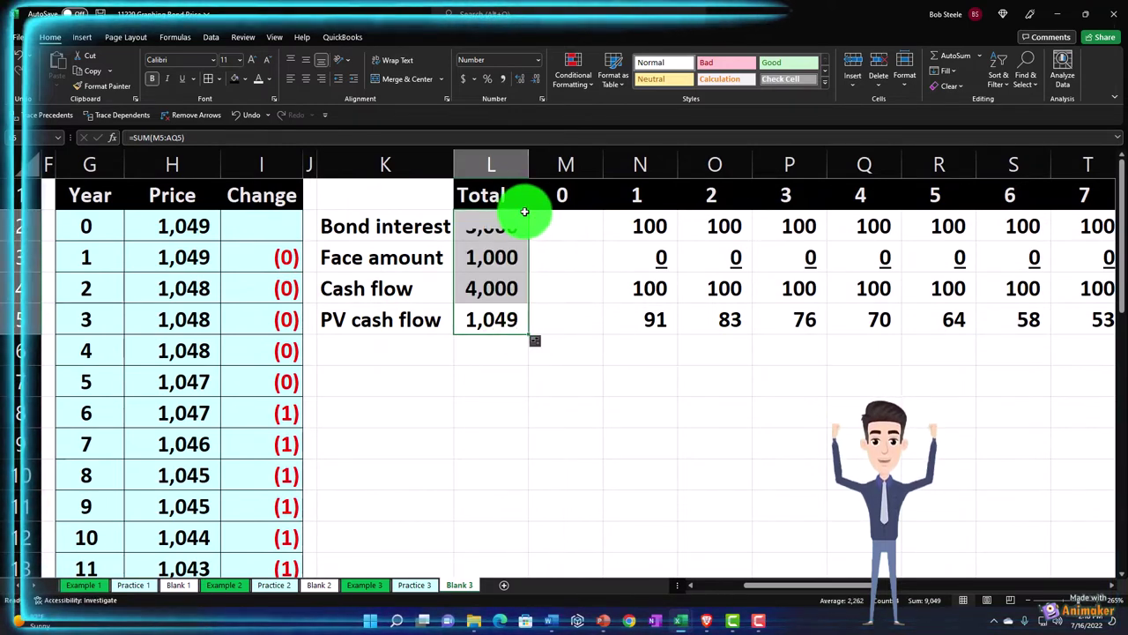
Step: Underline the face amount total in L3 and go through the totals down to PV cash flow
{"action": "left_click", "coordinate": [485, 226]}
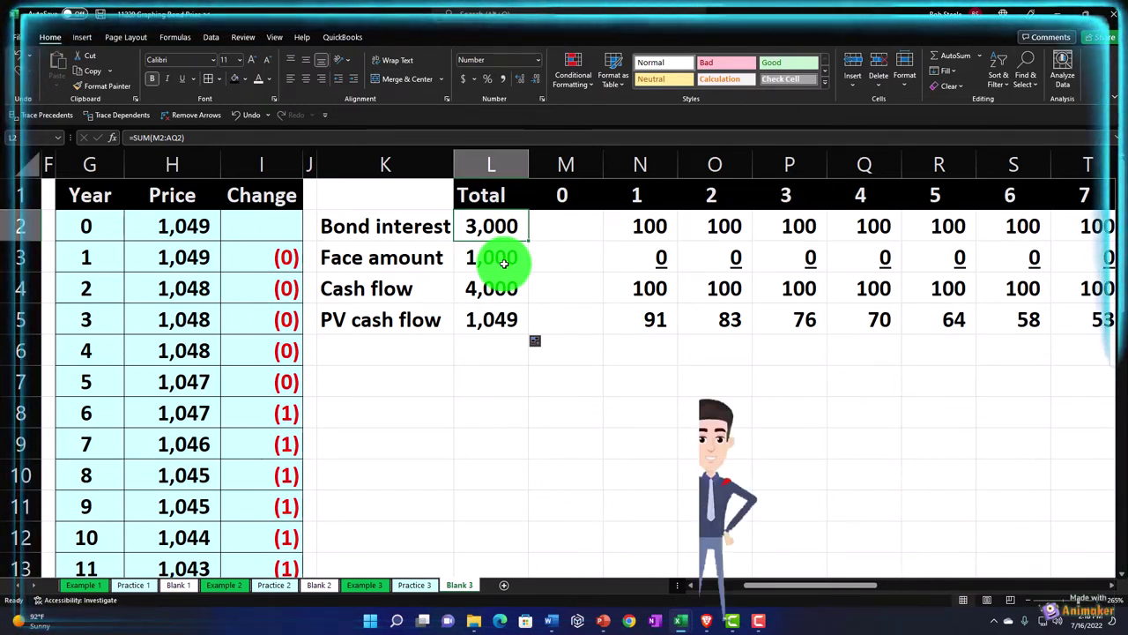
{"action": "left_click", "coordinate": [504, 262]}
{"action": "key", "text": "Down"}
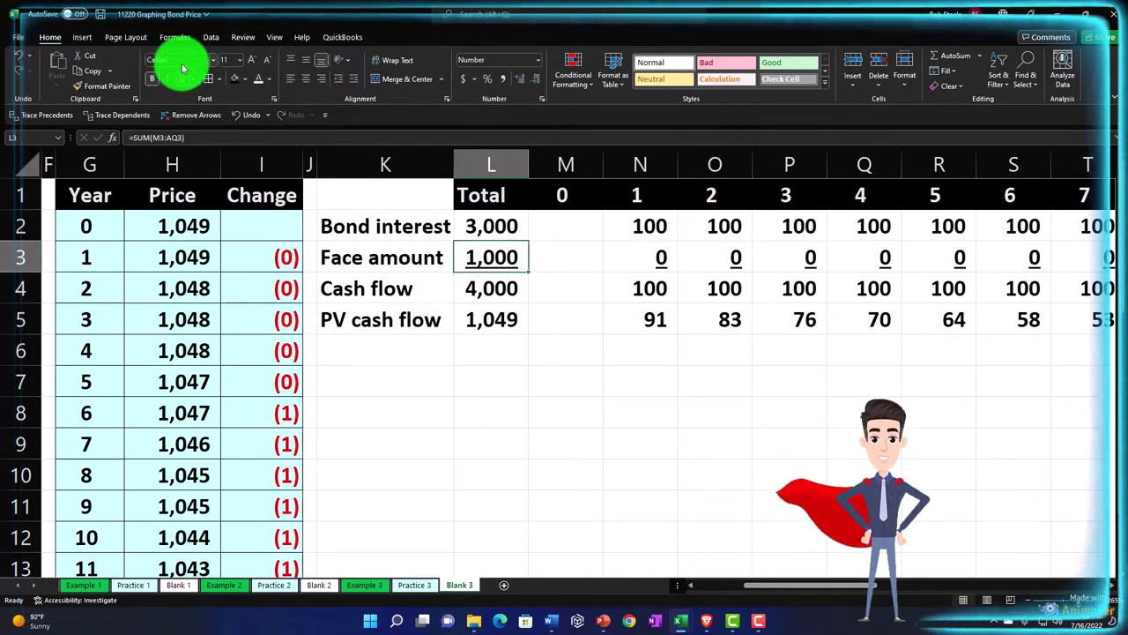
{"action": "key", "text": "Down"}
{"action": "key", "text": "Down"}
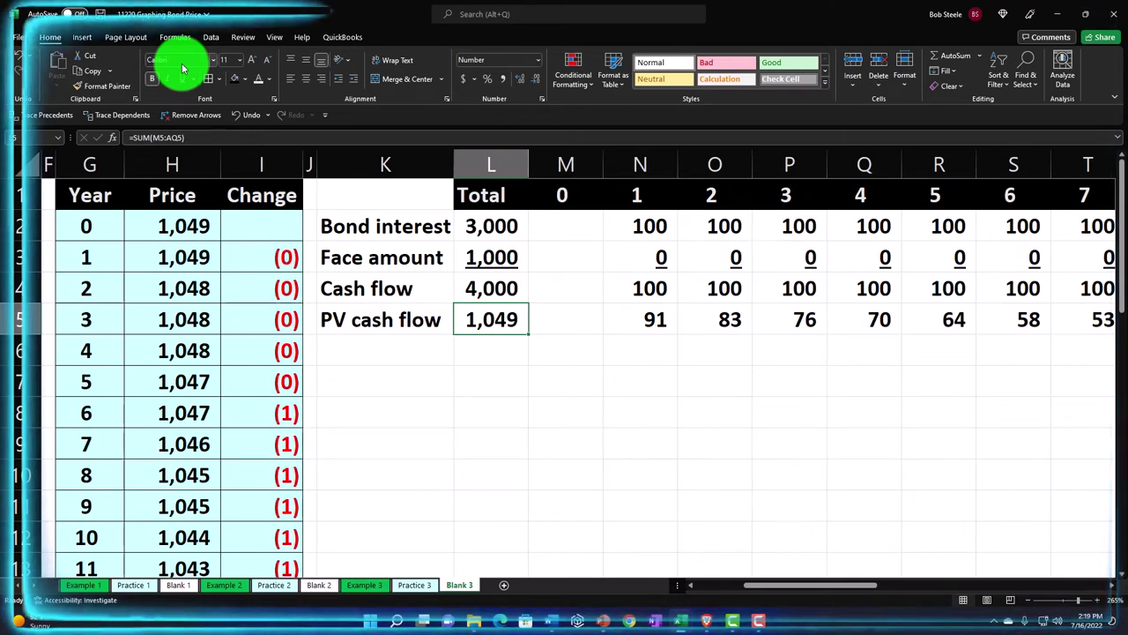
Step: Apply cell borders and the recently used light blue fill to the cash flow table K2:AQ5
{"action": "left_click_drag", "start_coordinate": [343, 226], "coordinate": [992, 314]}
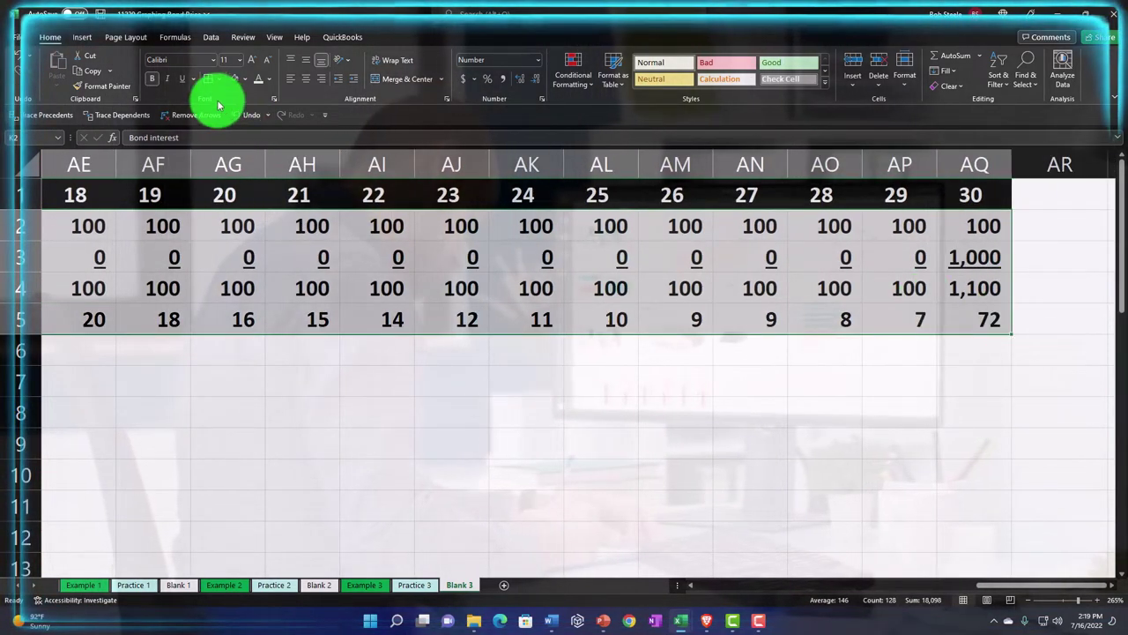
{"action": "left_click", "coordinate": [242, 79]}
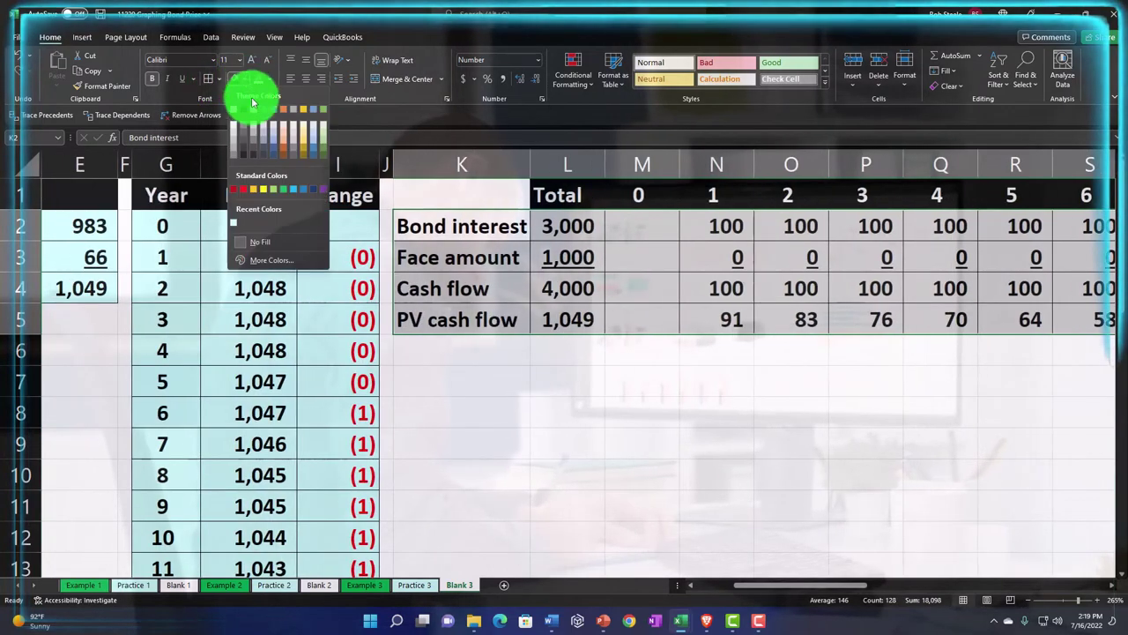
{"action": "left_click", "coordinate": [233, 222]}
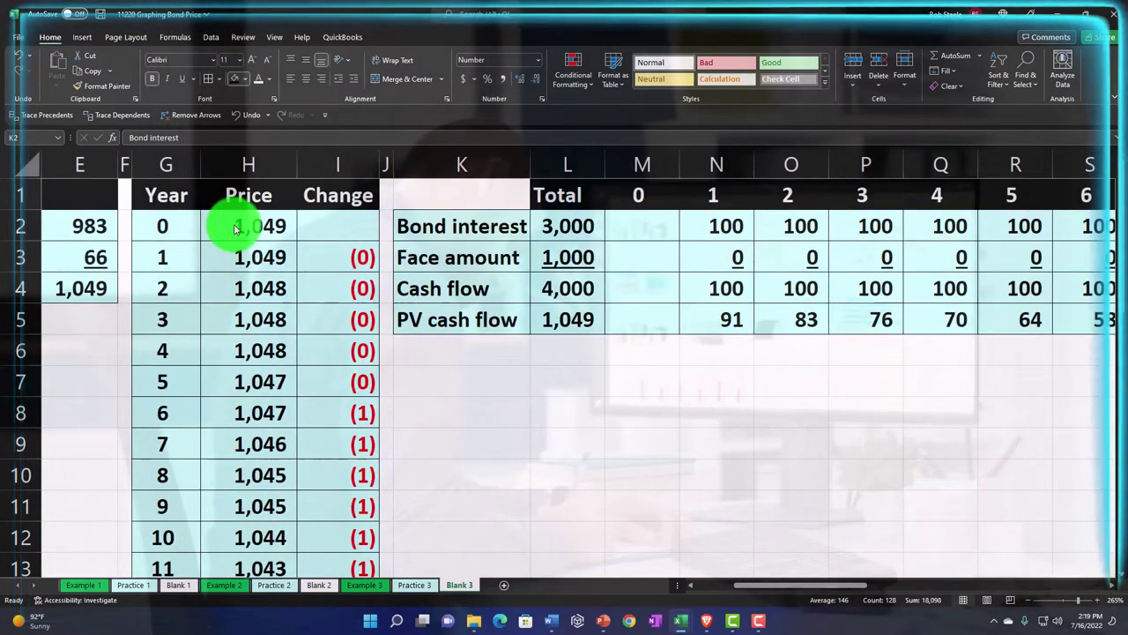
{"action": "left_click", "coordinate": [514, 394]}
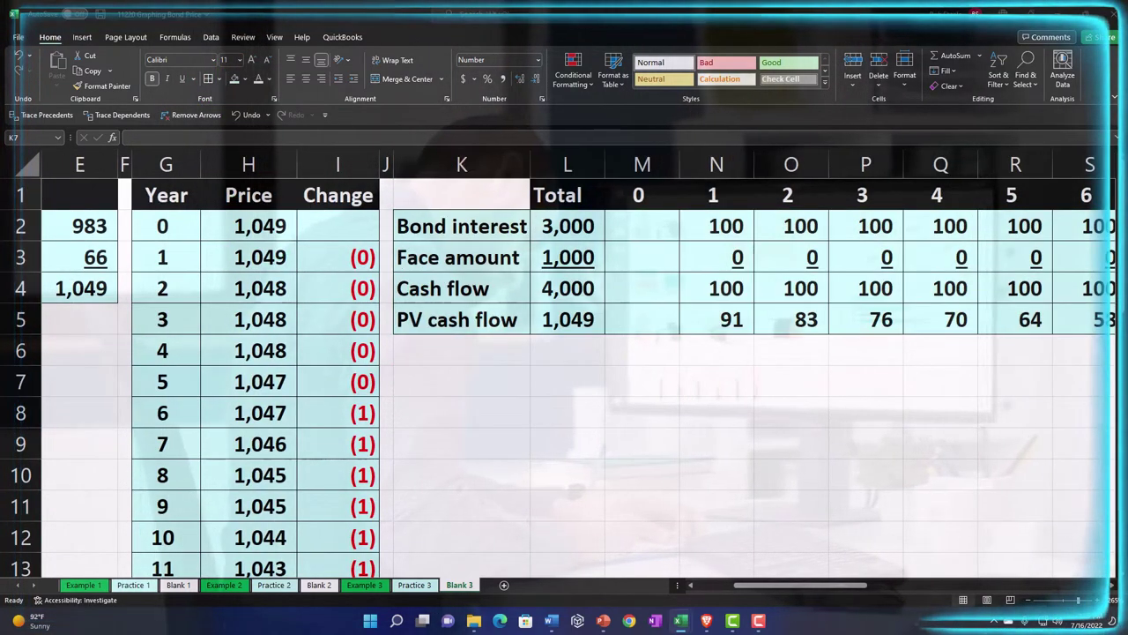
Step: Enter the headings "Year" in K7 and "Price" in L7 for a new table
{"action": "left_click", "coordinate": [503, 373]}
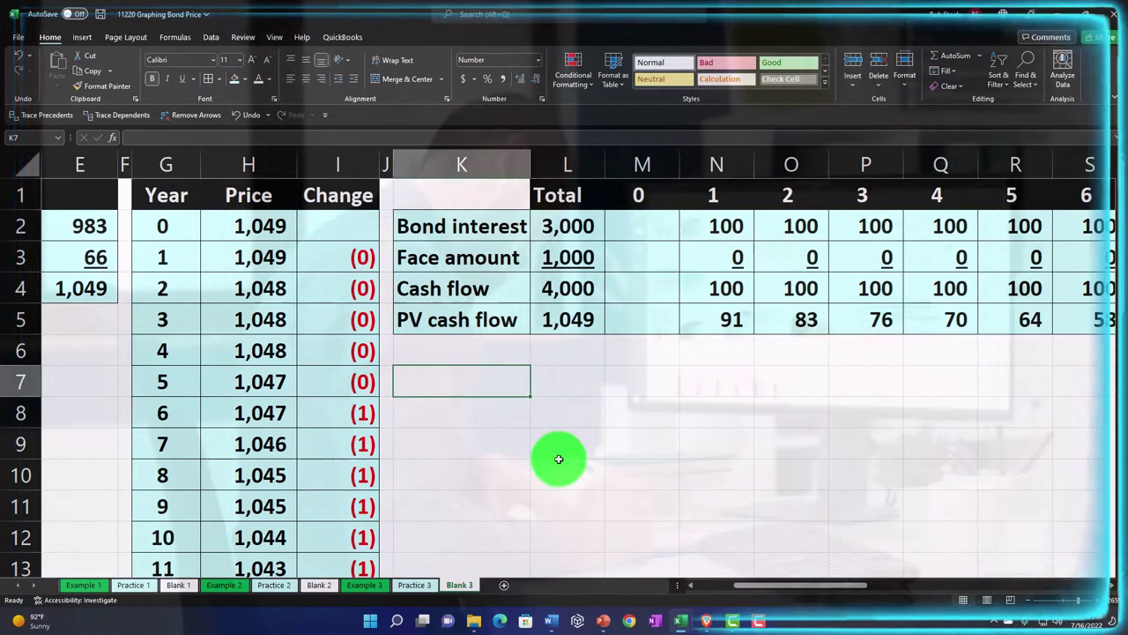
{"action": "type", "text": "Year"}
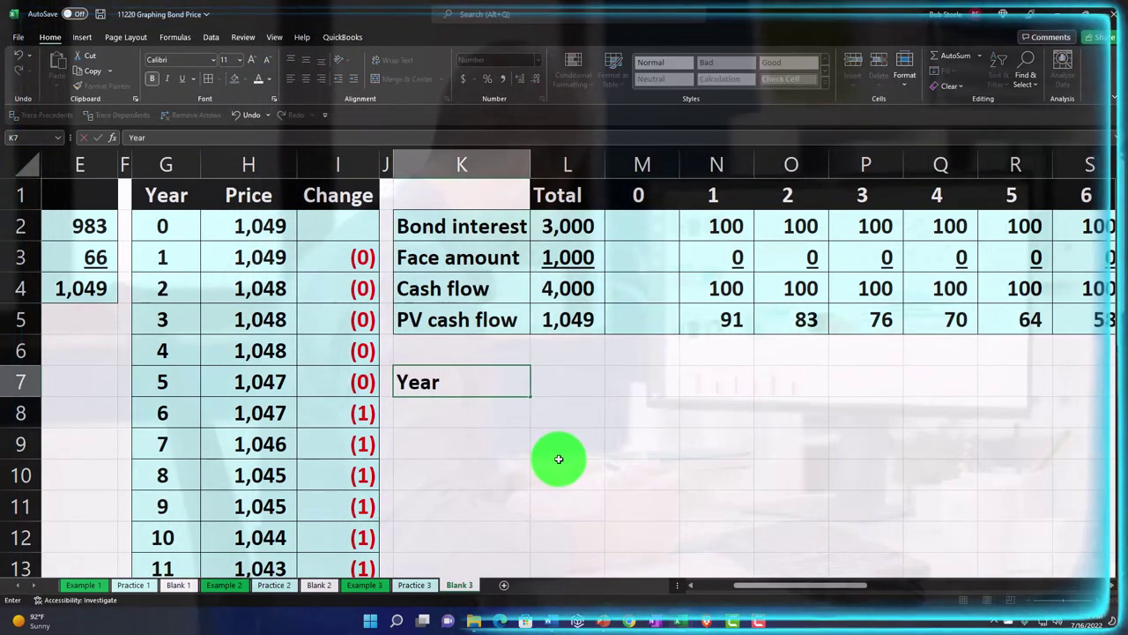
{"action": "key", "text": "Tab"}
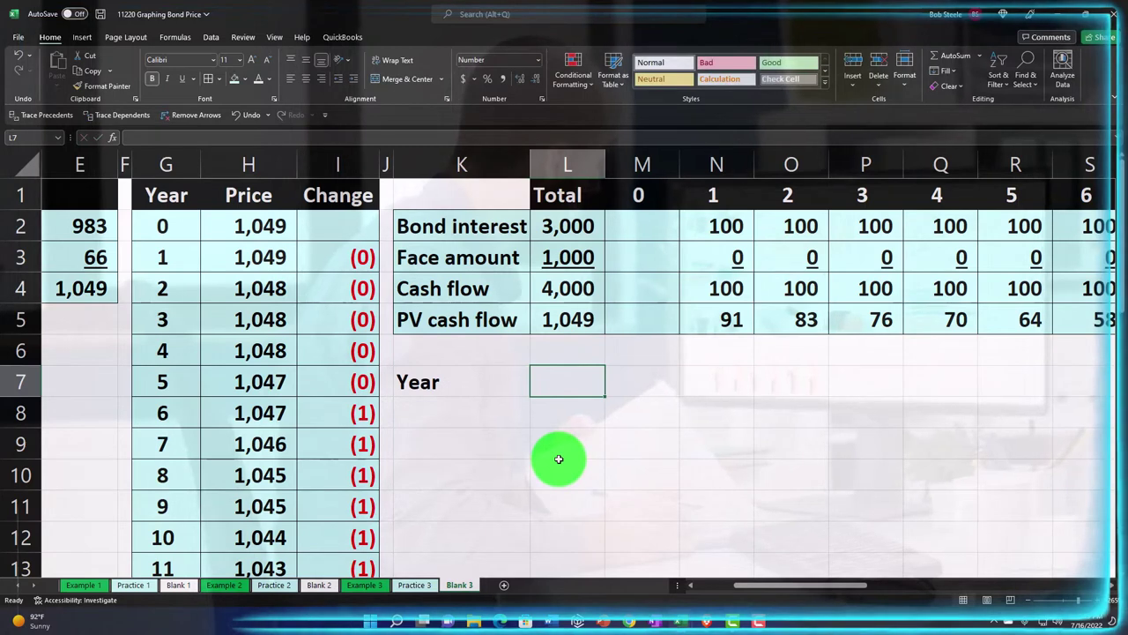
{"action": "type", "text": "Price"}
{"action": "key", "text": "Tab"}
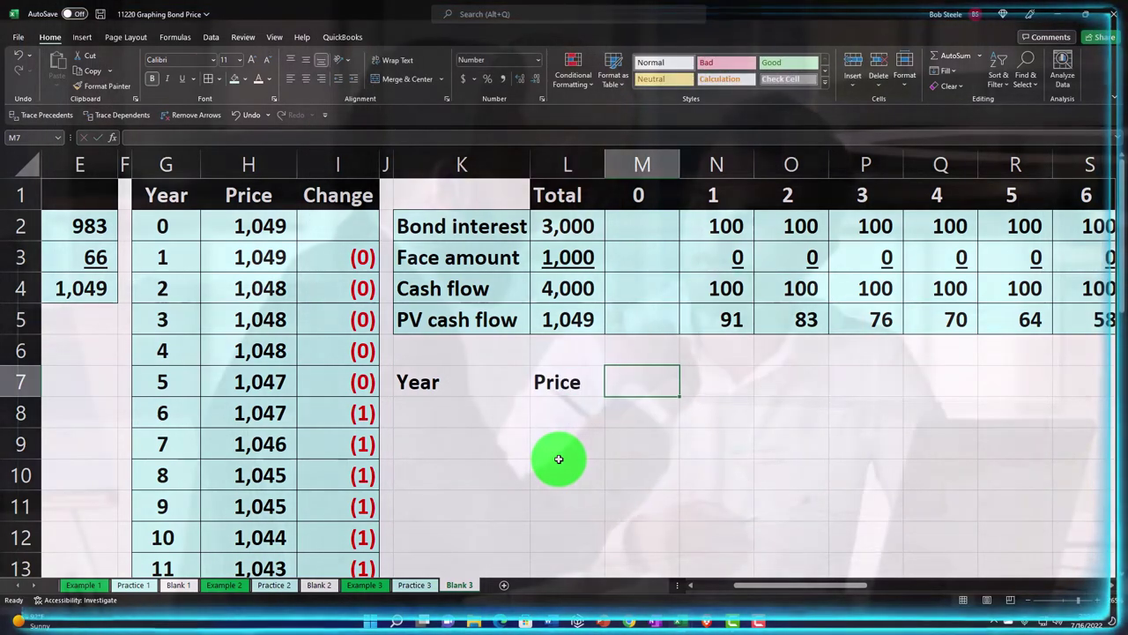
Step: Enter 0, 1 and 2 in M7:O7 and extend the year series across row 7 to 30 in AQ7
{"action": "type", "text": "0"}
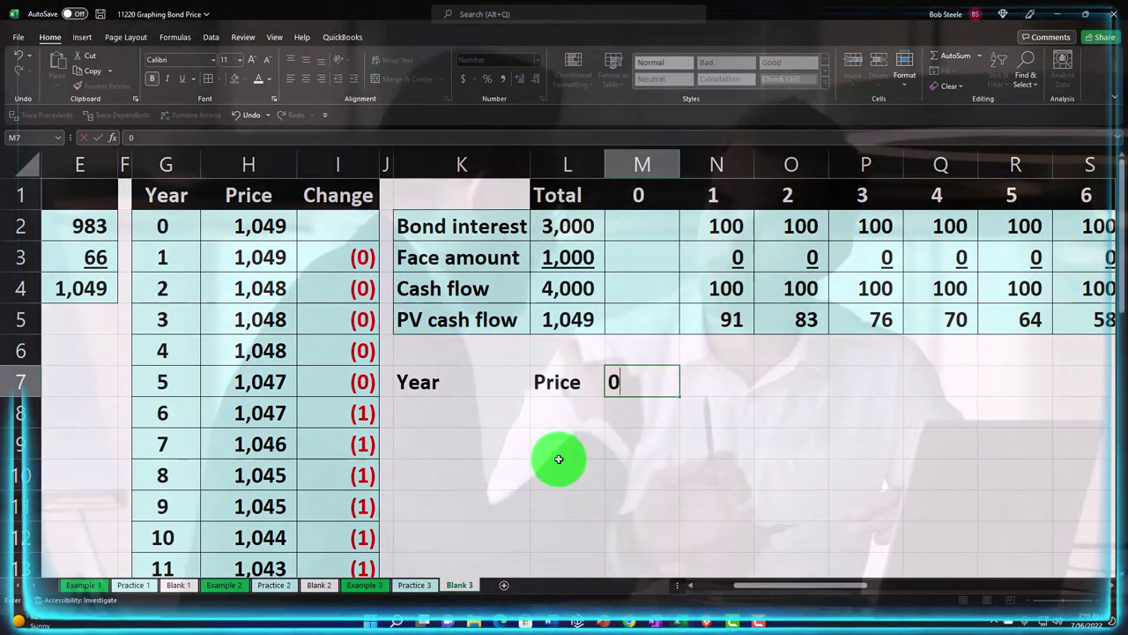
{"action": "key", "text": "Tab"}
{"action": "type", "text": "2"}
{"action": "key", "text": "BackSpace"}
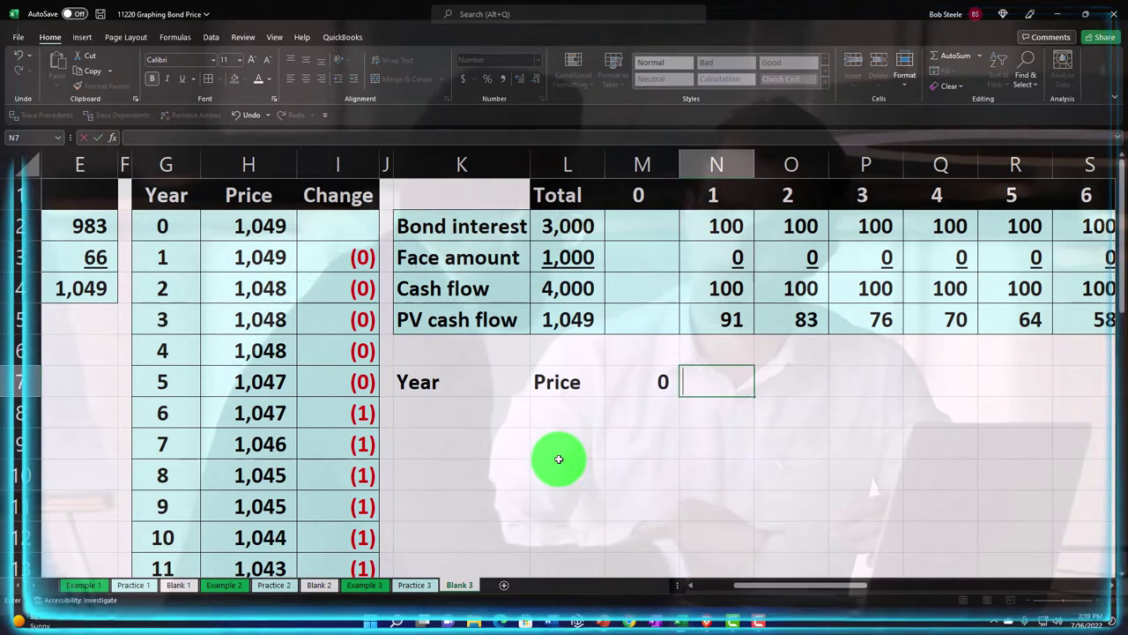
{"action": "type", "text": "1"}
{"action": "key", "text": "Tab"}
{"action": "type", "text": "2"}
{"action": "key", "text": "Tab"}
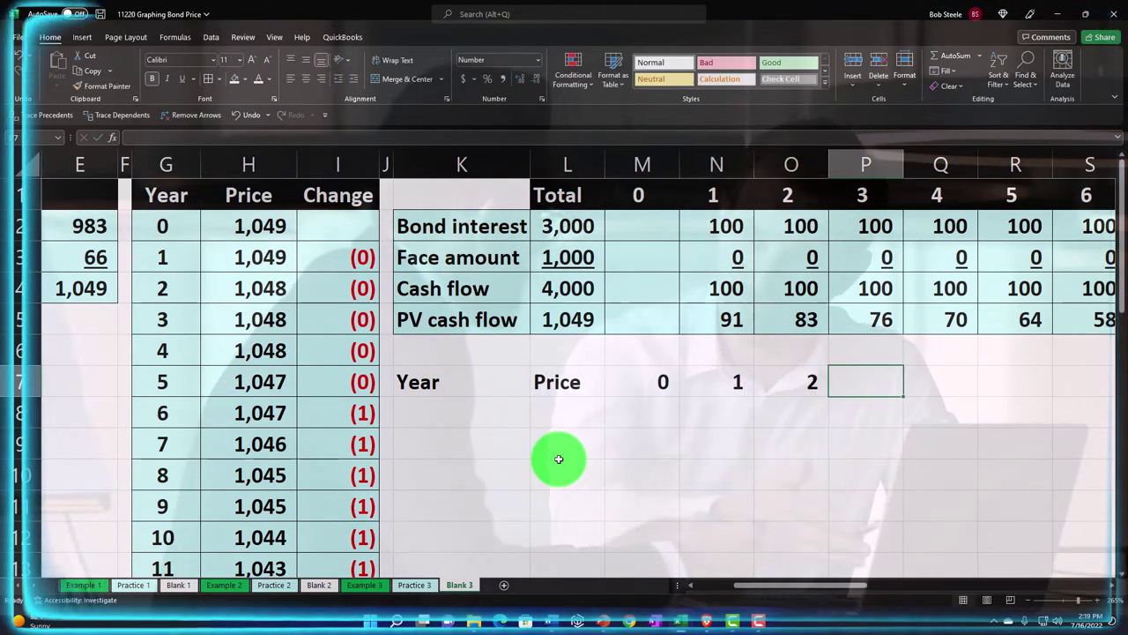
{"action": "left_click_drag", "start_coordinate": [655, 382], "coordinate": [997, 390]}
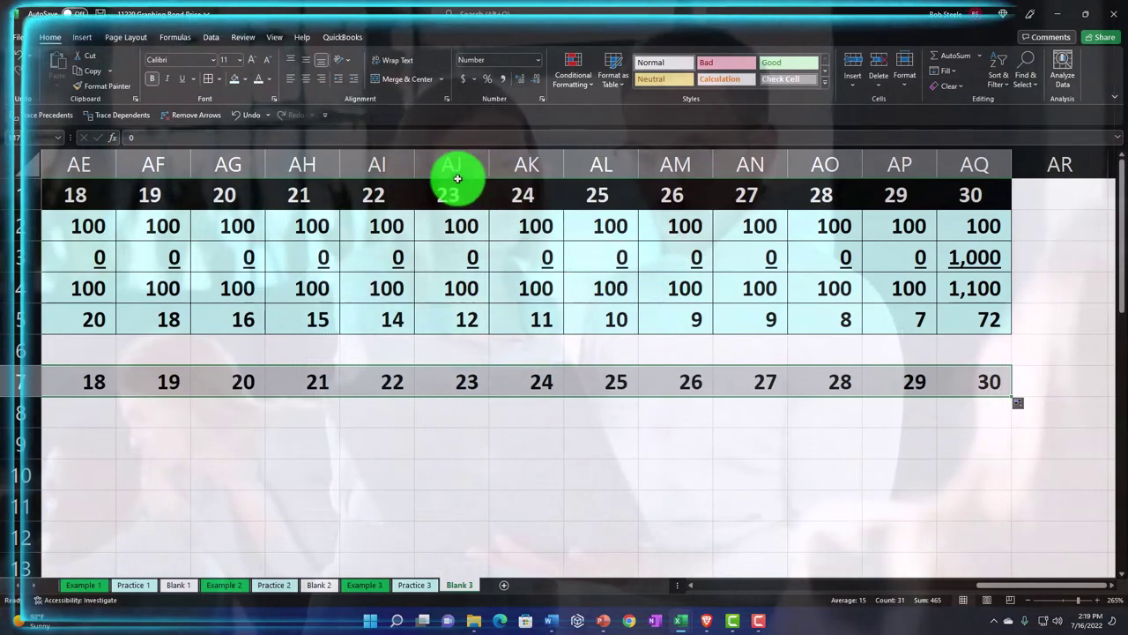
Step: Format the header row K7:AQ7 with black fill and white text, centring the year numbers in M7:AQ7
{"action": "key", "text": "ctrl+BackSpace"}
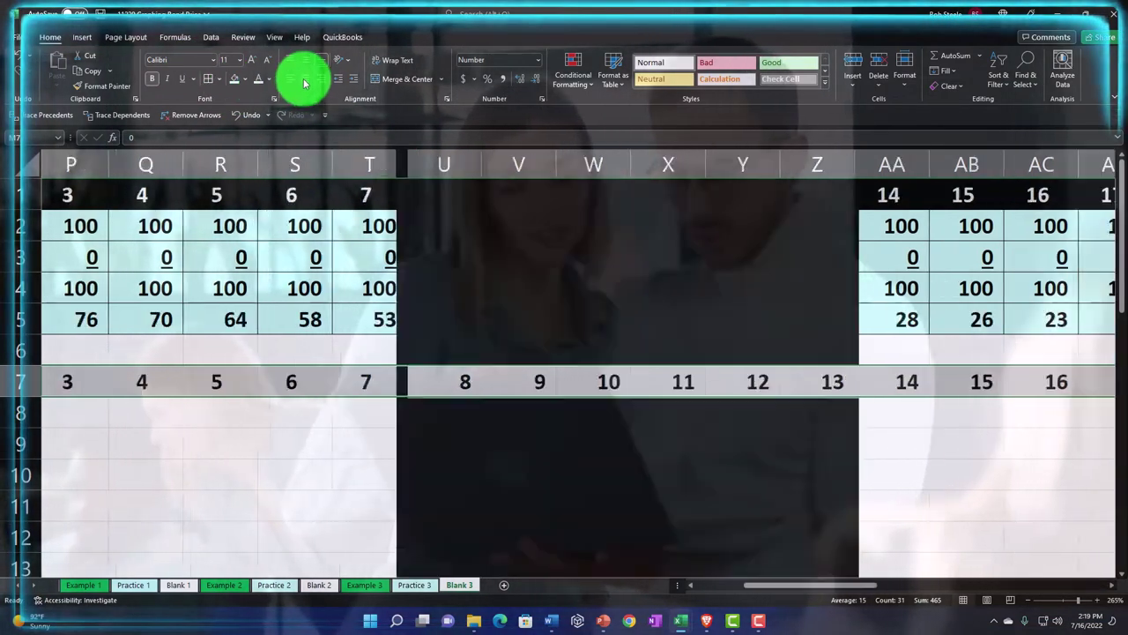
{"action": "left_click", "coordinate": [248, 80]}
{"action": "left_click", "coordinate": [239, 108]}
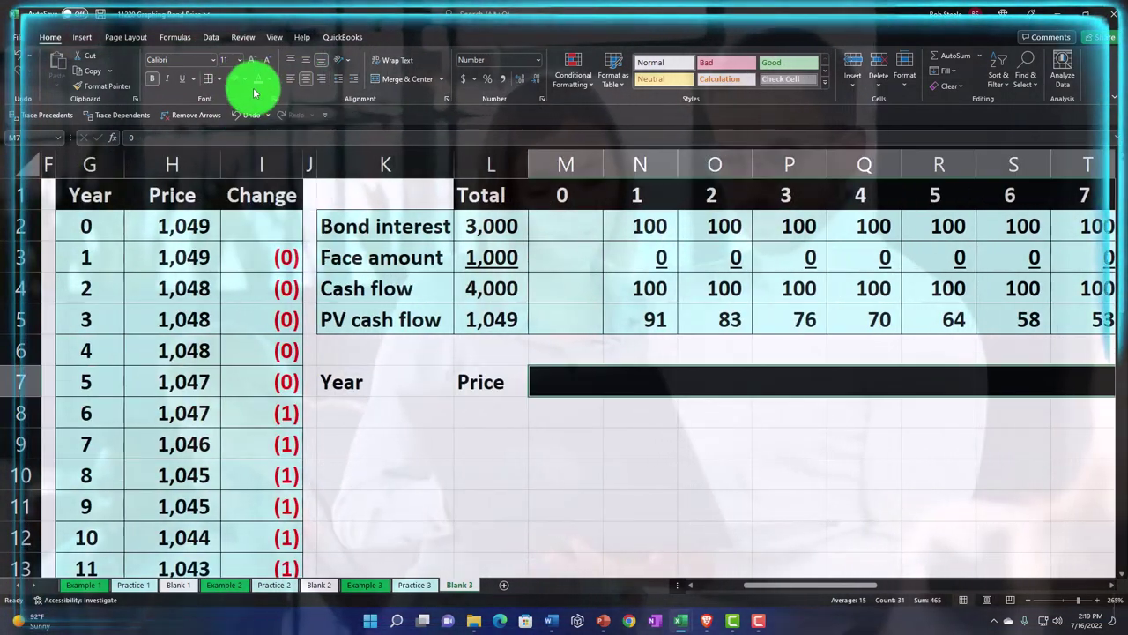
{"action": "left_click", "coordinate": [258, 80]}
{"action": "left_click_drag", "start_coordinate": [397, 379], "coordinate": [467, 383]}
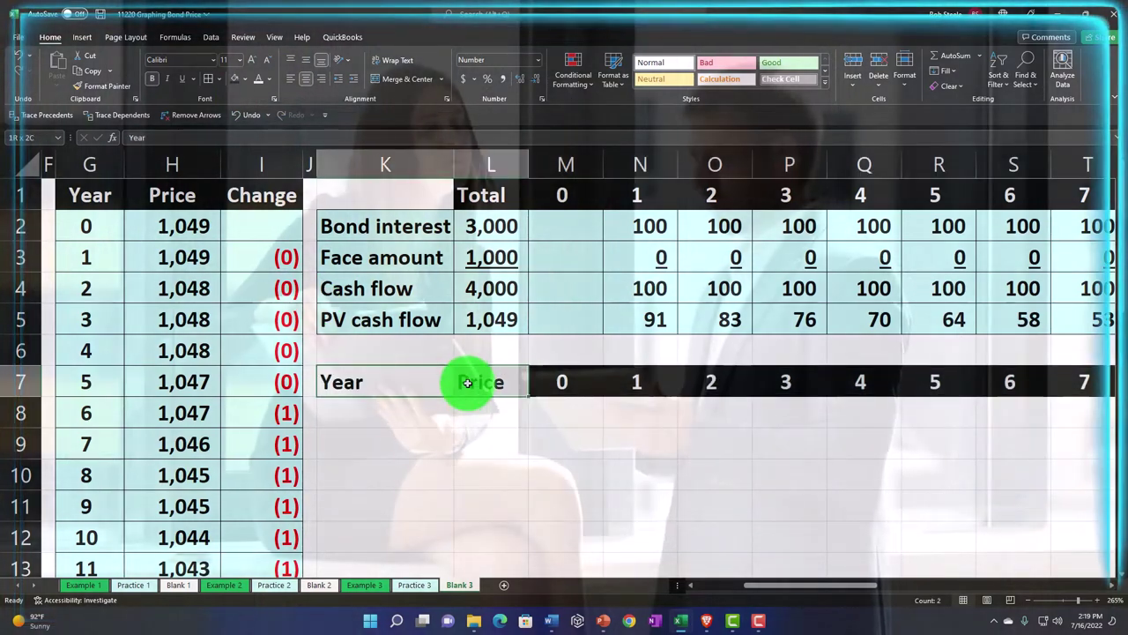
{"action": "left_click", "coordinate": [234, 82]}
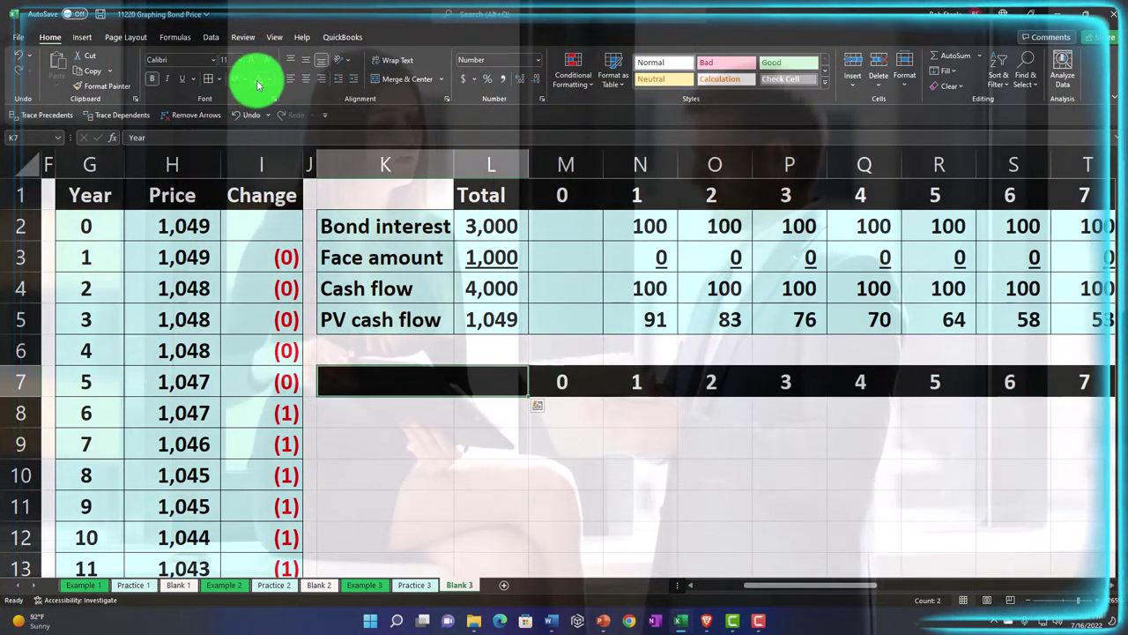
{"action": "left_click", "coordinate": [405, 410]}
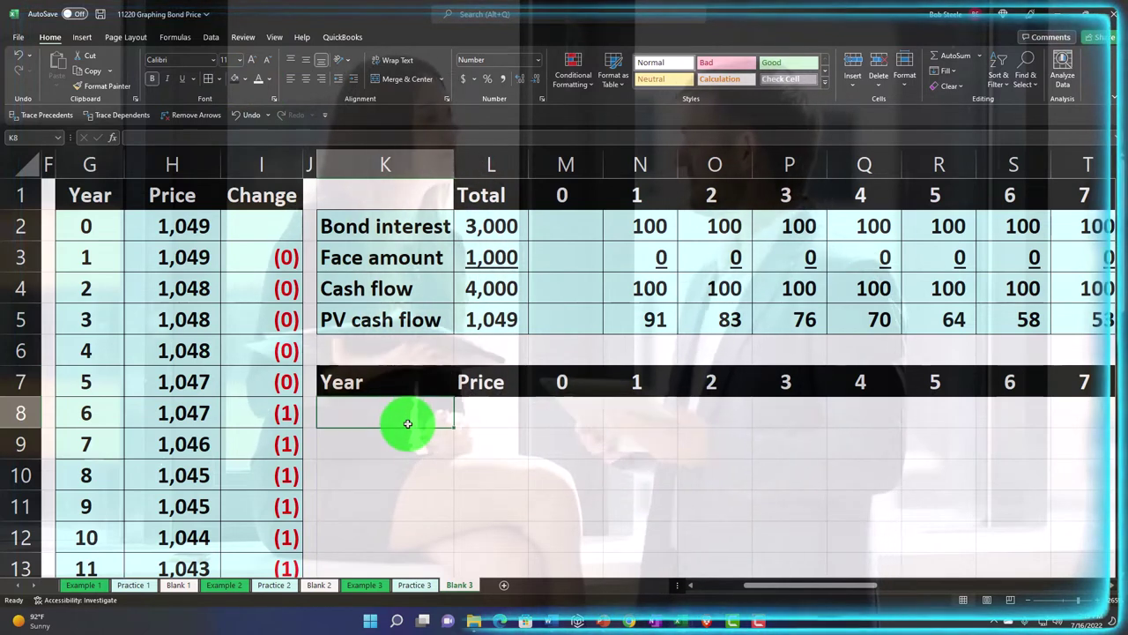
{"action": "type", "text": "1"}
{"action": "key", "text": "Return"}
{"action": "type", "text": "2"}
{"action": "key", "text": "Return"}
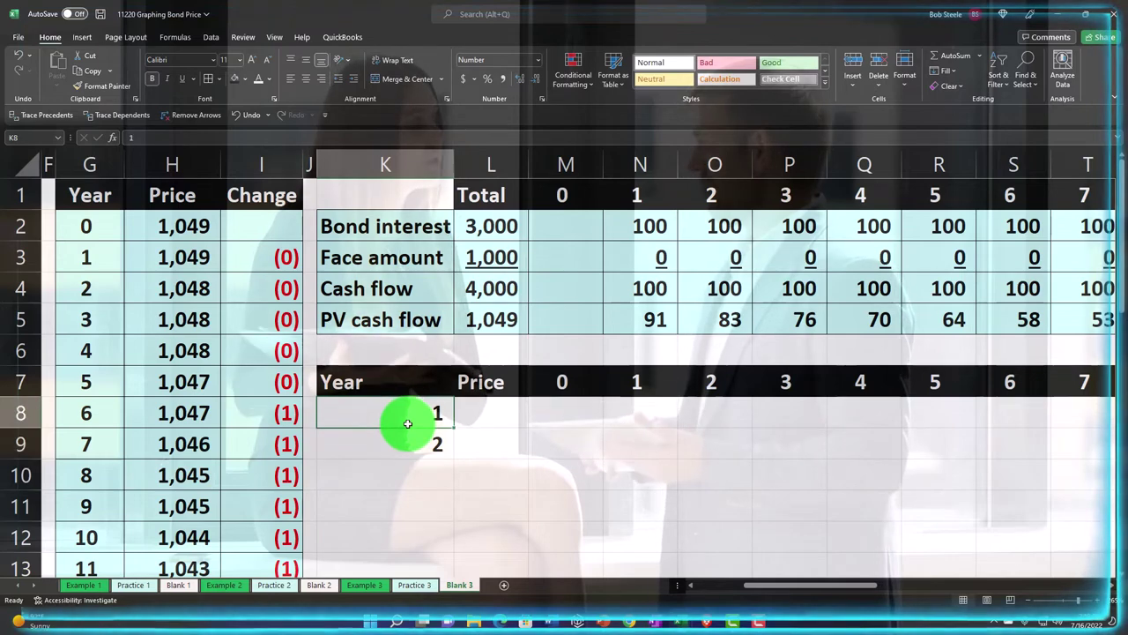
Step: Enter 0, 1 and 2 in K8:K10 and extend the year series down column K to 30 in K38
{"action": "type", "text": "0"}
{"action": "key", "text": "Return"}
{"action": "type", "text": "1"}
{"action": "key", "text": "Return"}
{"action": "type", "text": "2"}
{"action": "key", "text": "Return"}
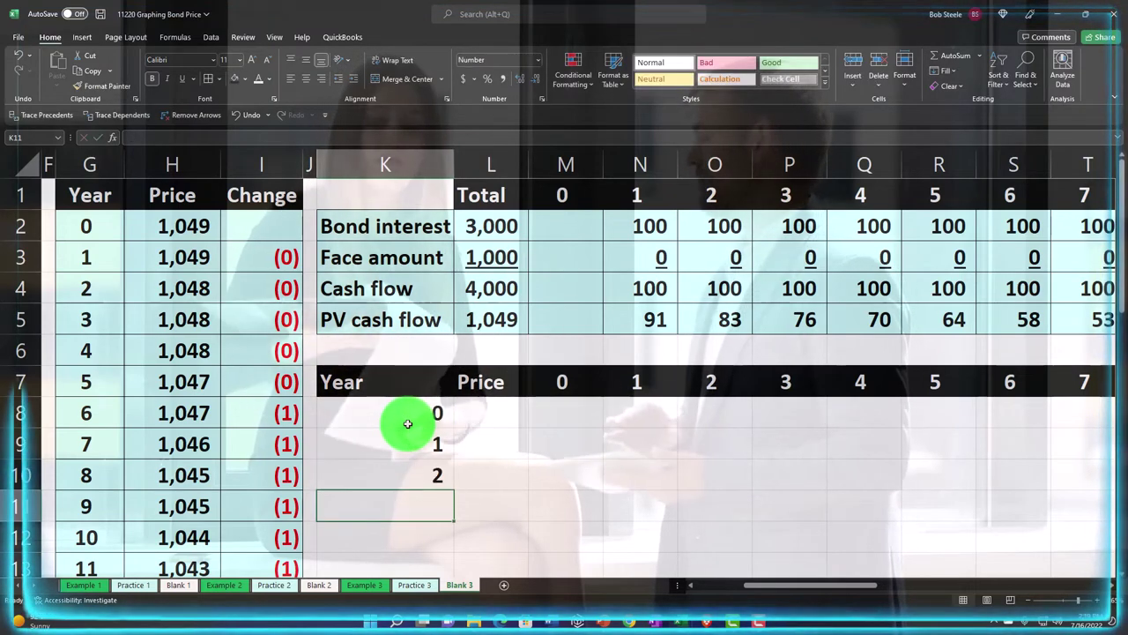
{"action": "scroll", "coordinate": [428, 479], "scroll_direction": "down", "scroll_amount": 1}
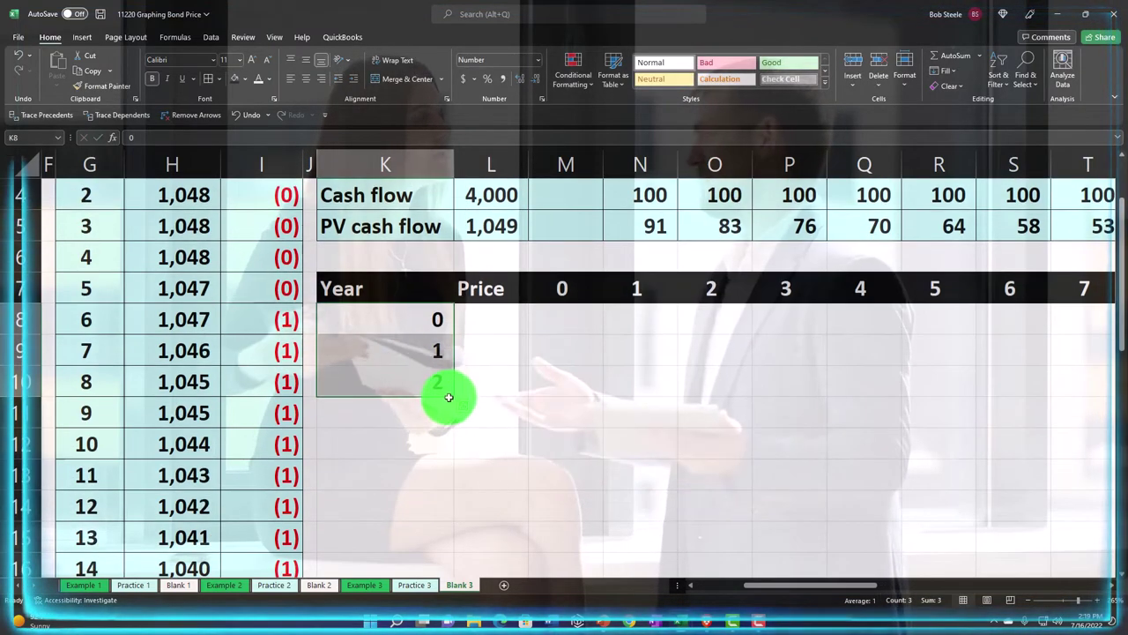
{"action": "left_click_drag", "start_coordinate": [445, 555], "coordinate": [445, 596]}
{"action": "left_click_drag", "start_coordinate": [445, 593], "coordinate": [435, 467]}
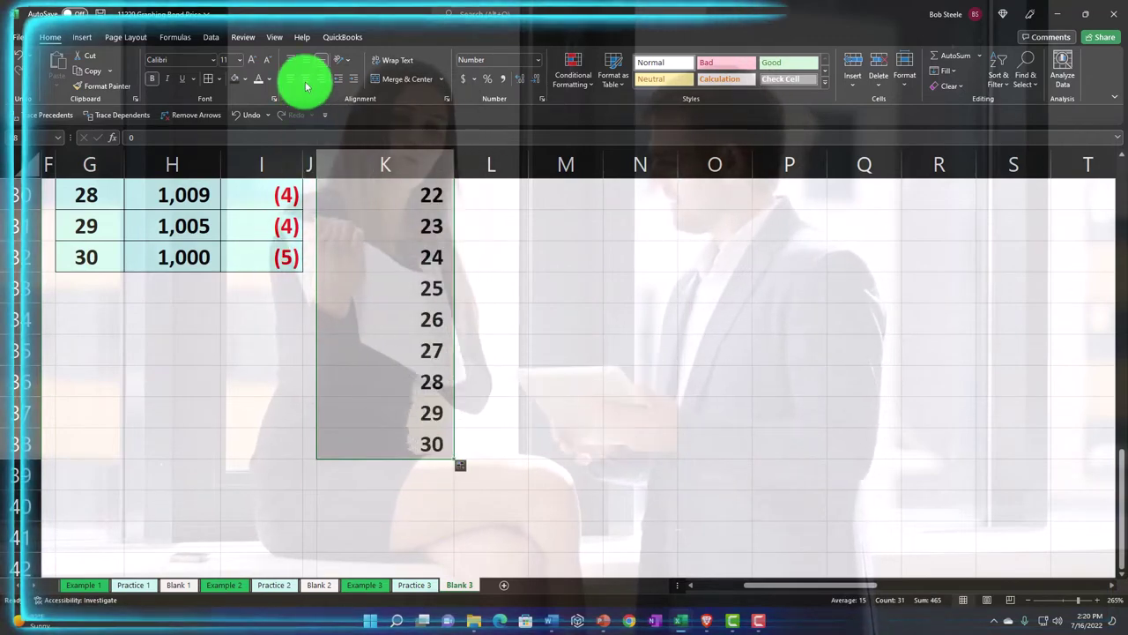
Step: Centre the year numbers in K8:K38 and give them black fill with white text
{"action": "key", "text": "ctrl+BackSpace"}
{"action": "left_click", "coordinate": [238, 81]}
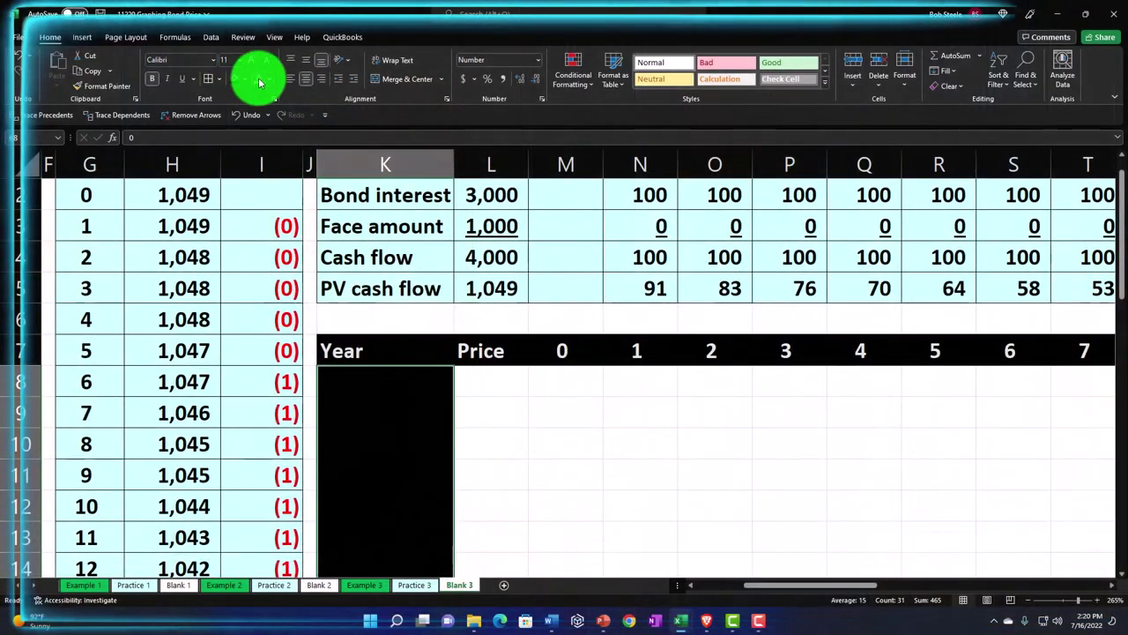
{"action": "left_click", "coordinate": [258, 79]}
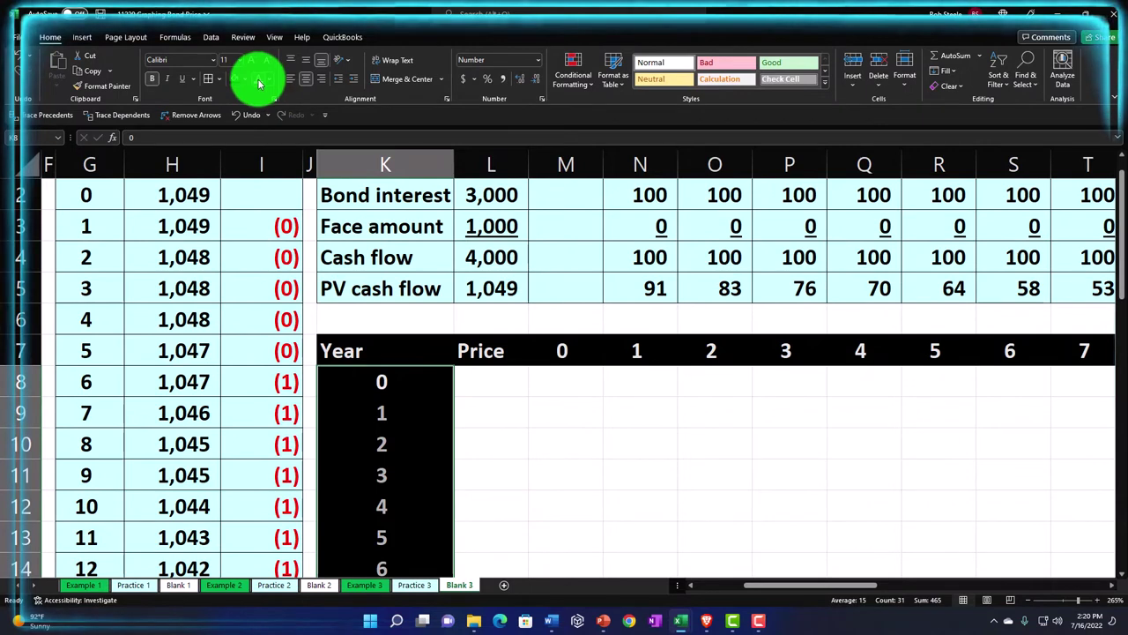
{"action": "left_click", "coordinate": [637, 381]}
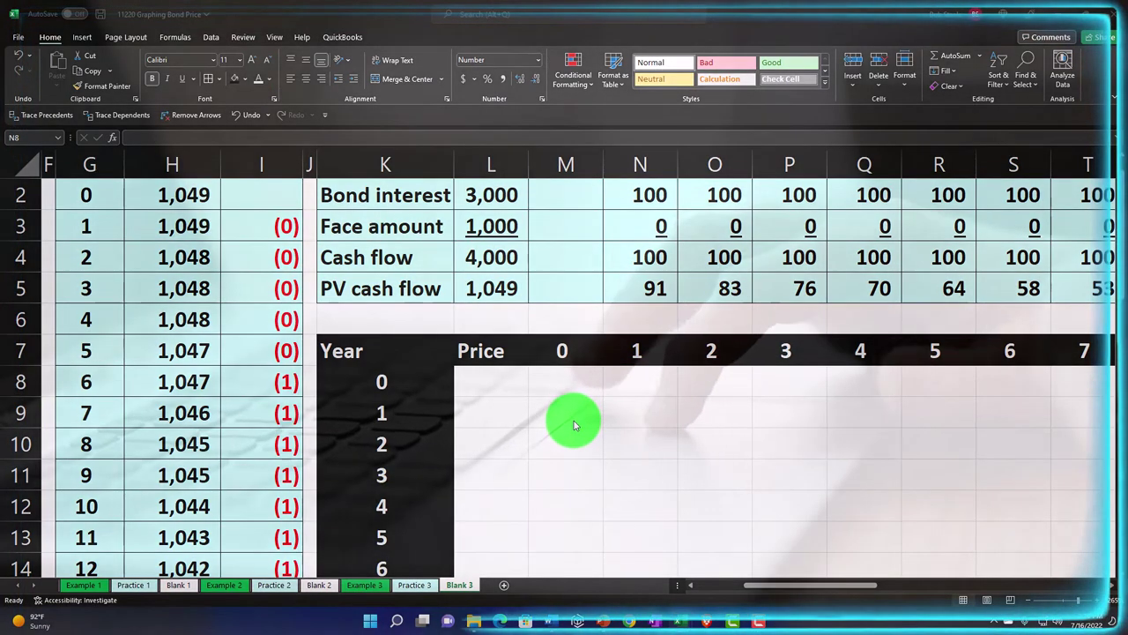
Step: Highlight the Cash flow row K4:AQ4 with the standard yellow fill
{"action": "left_click", "coordinate": [391, 254]}
{"action": "left_click_drag", "start_coordinate": [487, 253], "coordinate": [775, 262]}
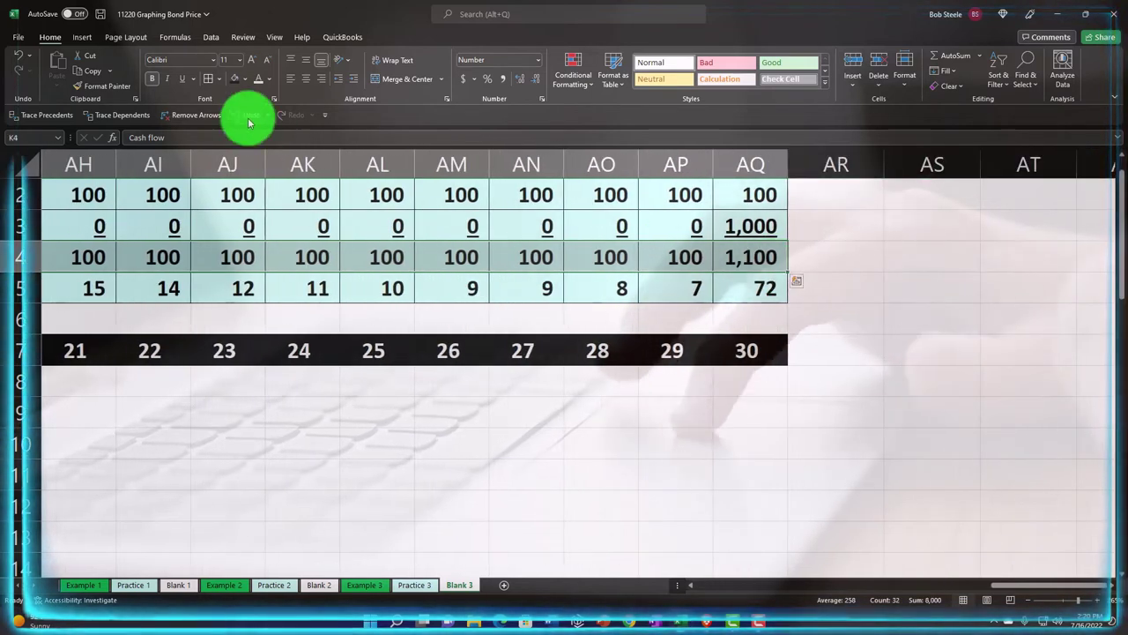
{"action": "left_click", "coordinate": [244, 78]}
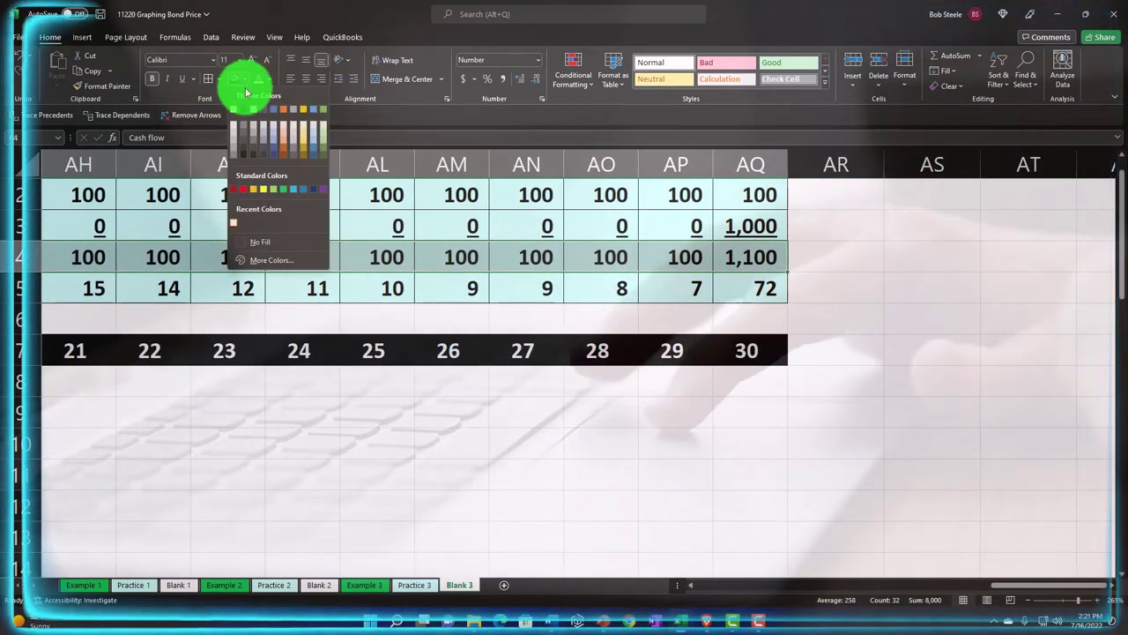
{"action": "left_click", "coordinate": [263, 187]}
{"action": "scroll", "coordinate": [650, 473], "scroll_direction": "left", "scroll_amount": 10}
{"action": "left_click", "coordinate": [565, 412]}
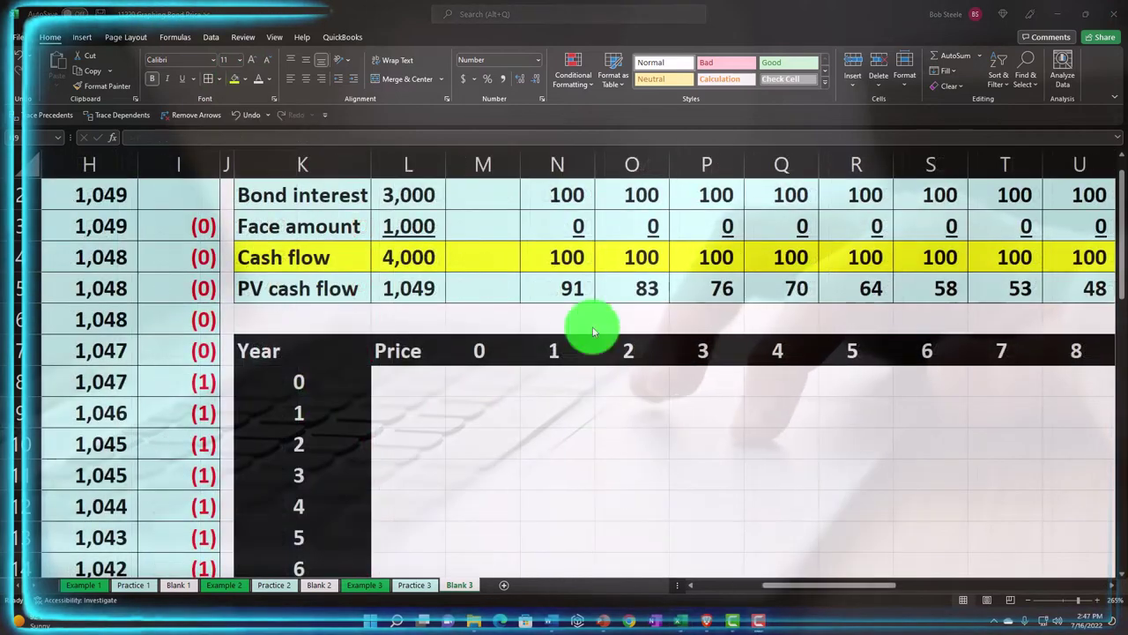
Step: Begin a negative PV formula in N8 with the discount rate as the absolute reference $B$7
{"action": "left_click", "coordinate": [560, 382]}
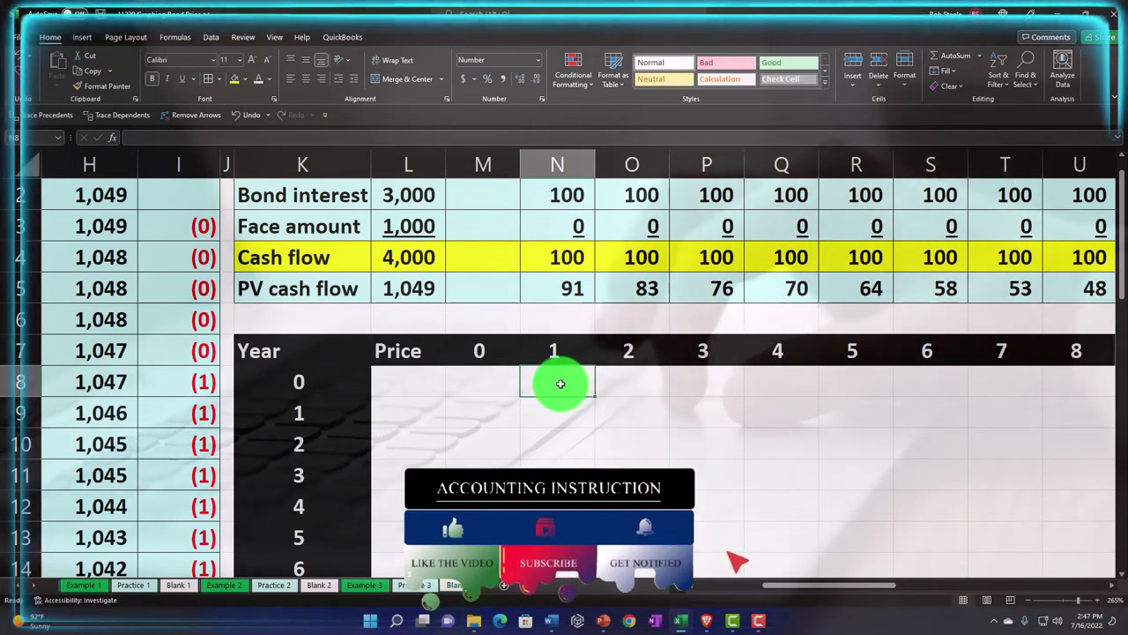
{"action": "type", "text": "-"}
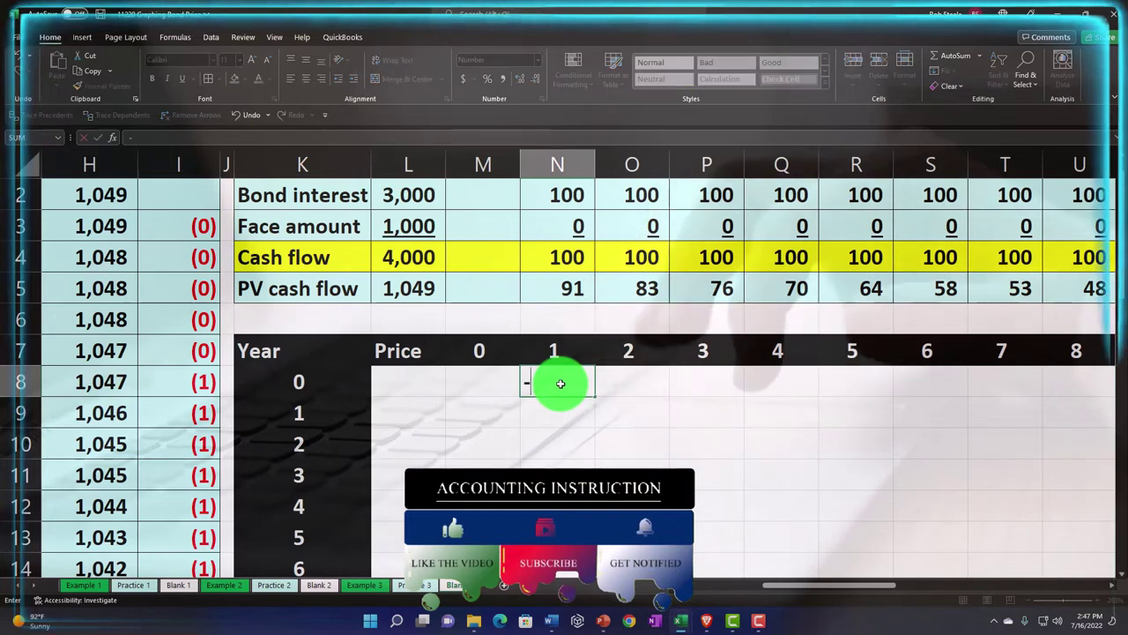
{"action": "type", "text": "pv("}
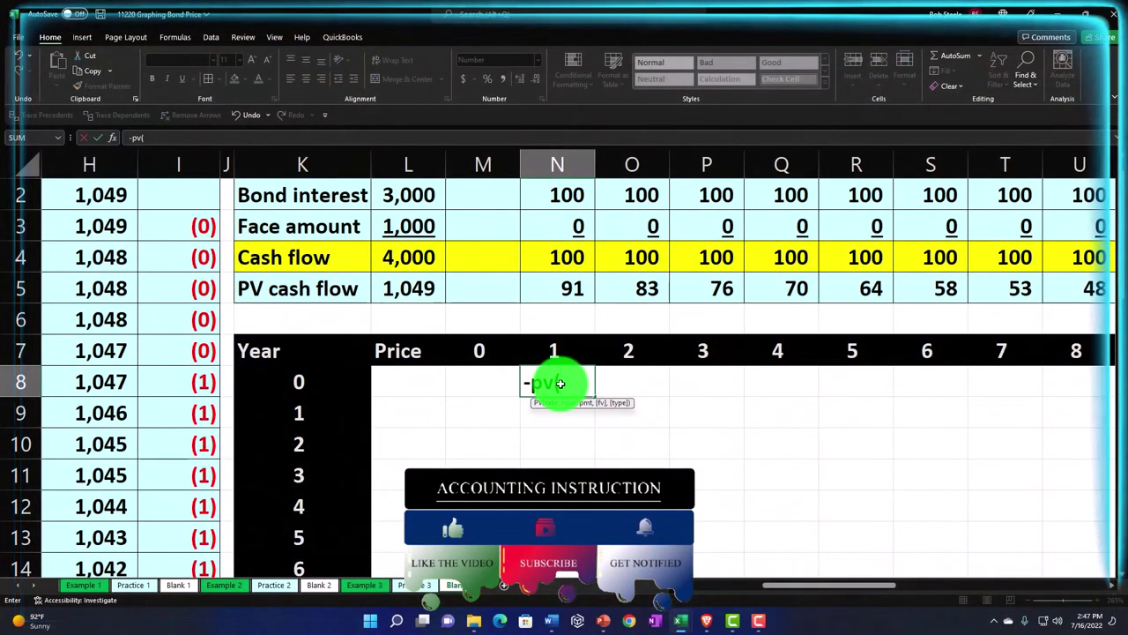
{"action": "key", "text": "Left"}
{"action": "key", "text": "Left"}
{"action": "key", "text": "Left"}
{"action": "key", "text": "Left"}
{"action": "key", "text": "Left"}
{"action": "key", "text": "Left"}
{"action": "key", "text": "Left"}
{"action": "key", "text": "Left"}
{"action": "key", "text": "Left"}
{"action": "key", "text": "Left"}
{"action": "key", "text": "Left"}
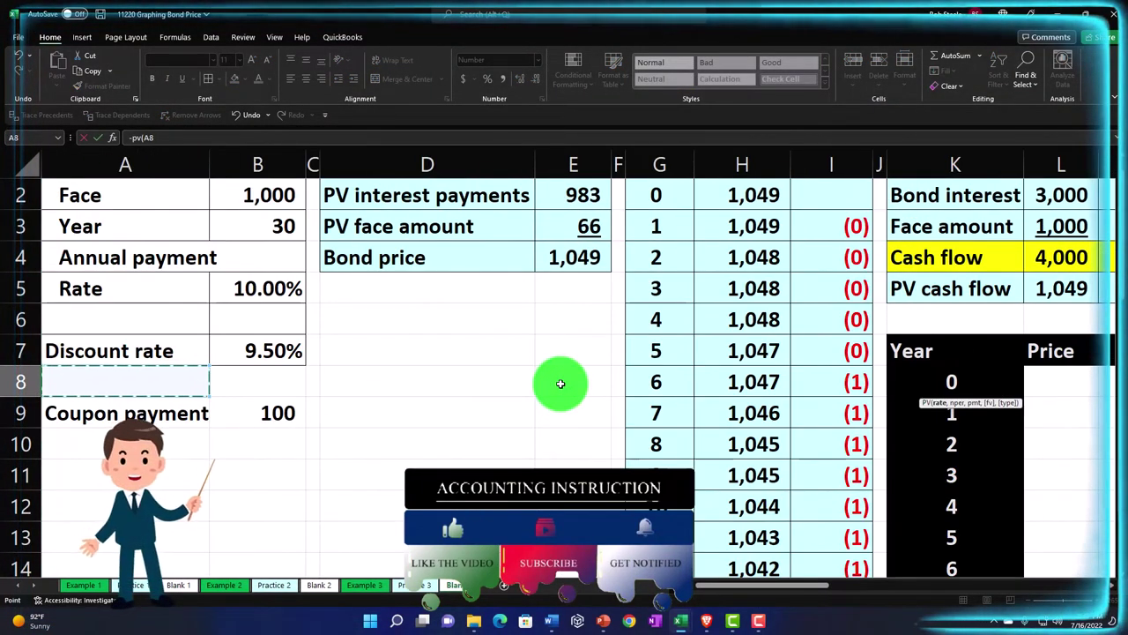
{"action": "key", "text": "Up"}
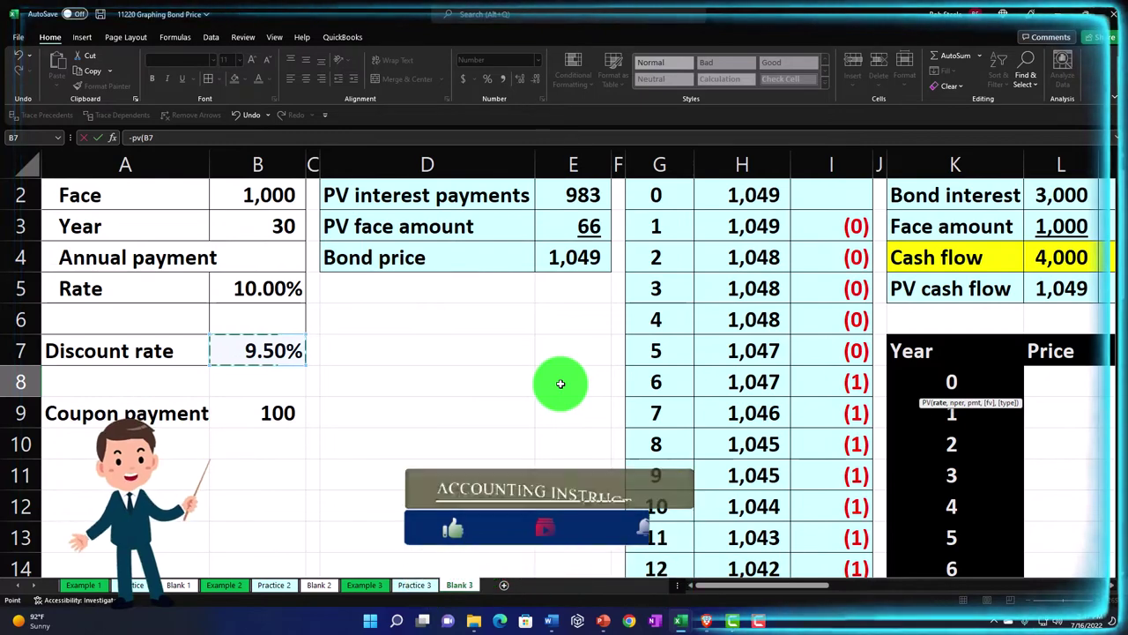
{"action": "key", "text": "F4"}
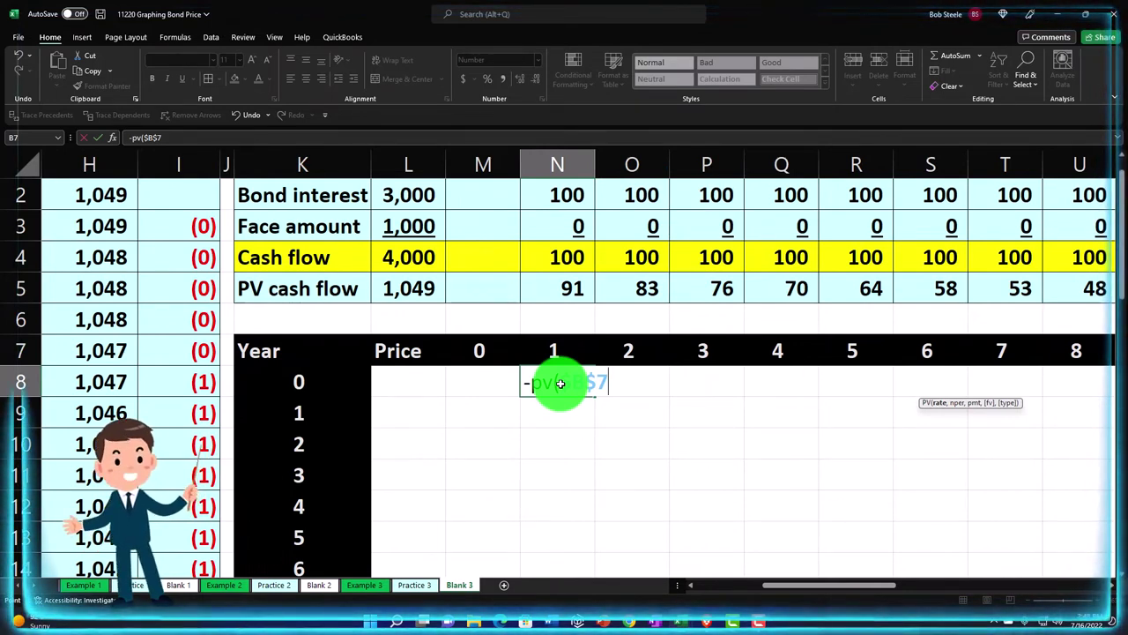
{"action": "type", "text": ","}
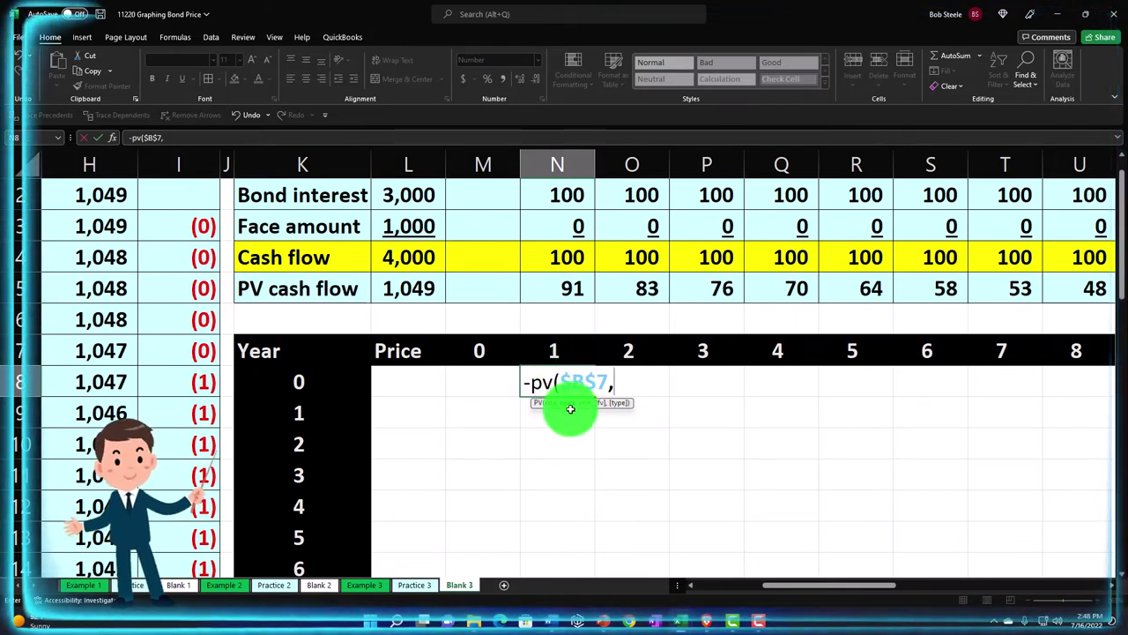
Step: Set the formula's number of periods to N$7-$K8, locking row 7 of the year header and column K of the year list
{"action": "left_click", "coordinate": [555, 353]}
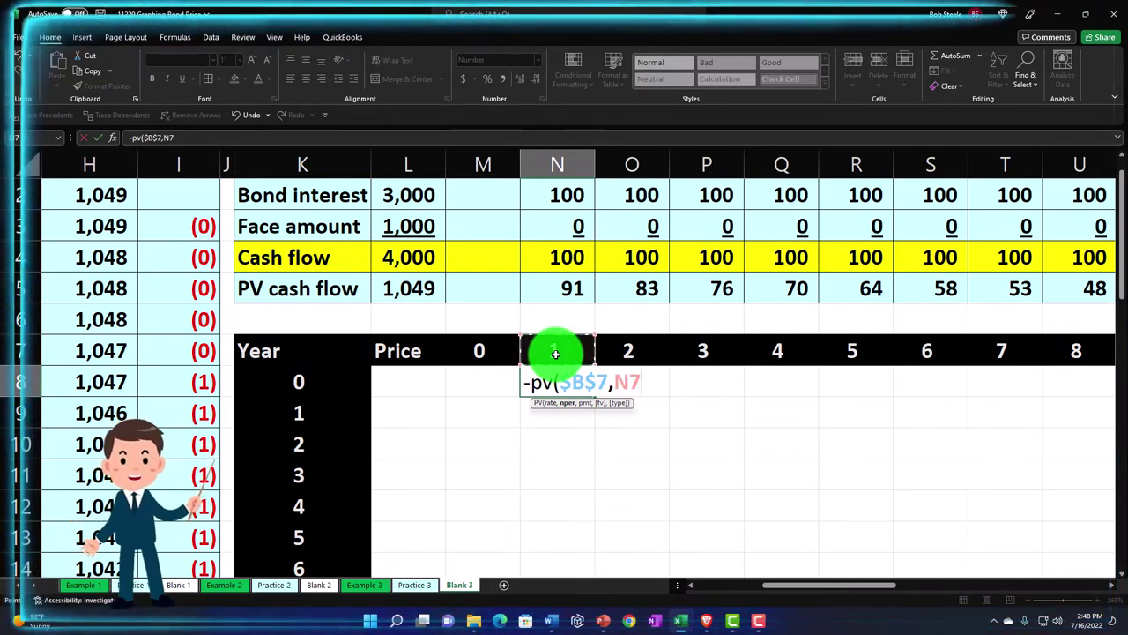
{"action": "type", "text": "-"}
{"action": "left_click", "coordinate": [325, 384]}
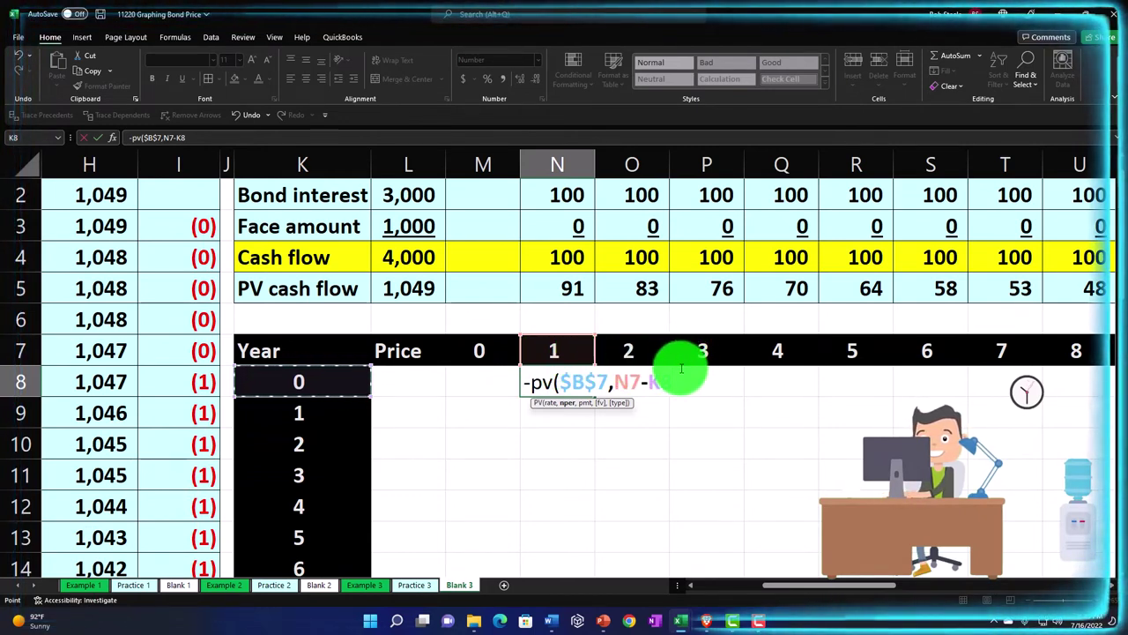
{"action": "left_click", "coordinate": [622, 379]}
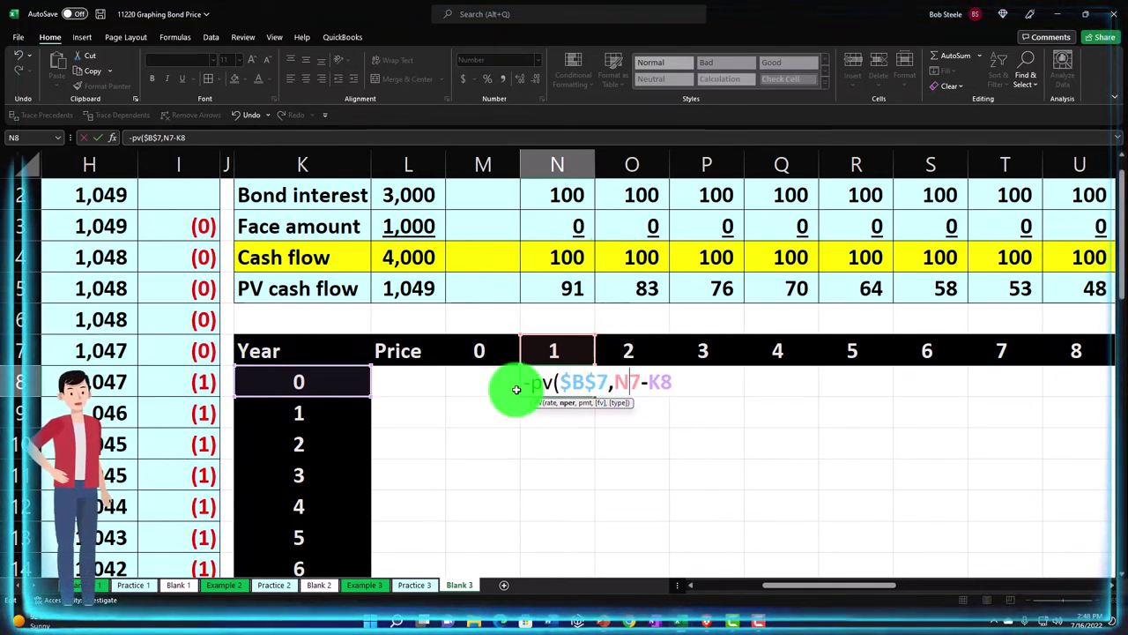
{"action": "type", "text": "$"}
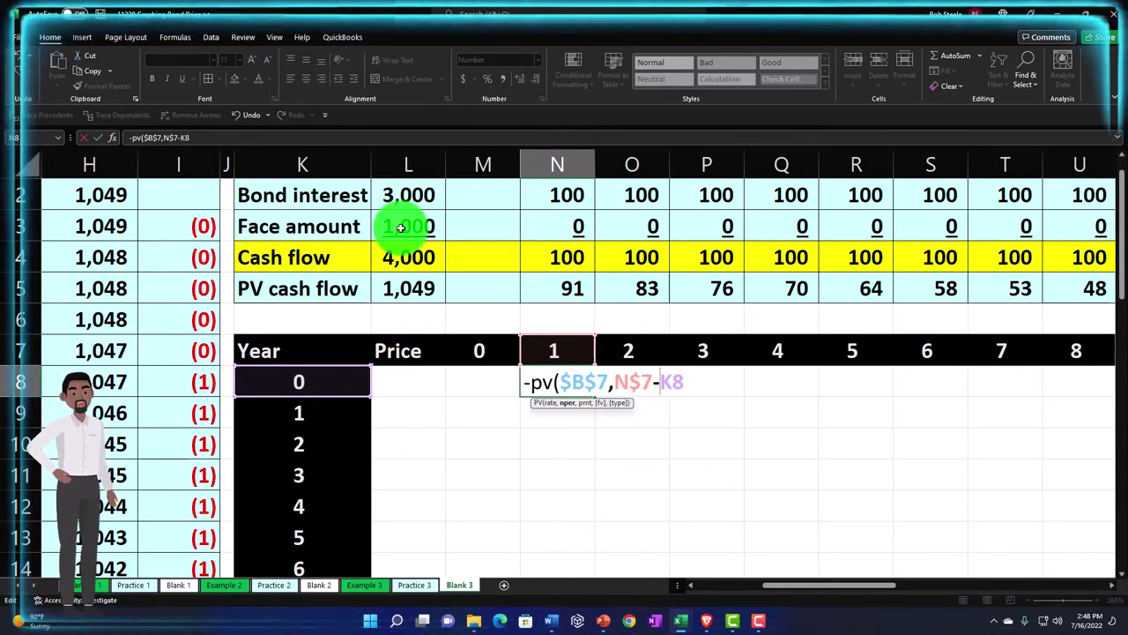
{"action": "key", "text": "F4"}
{"action": "key", "text": "F4"}
{"action": "key", "text": "F4"}
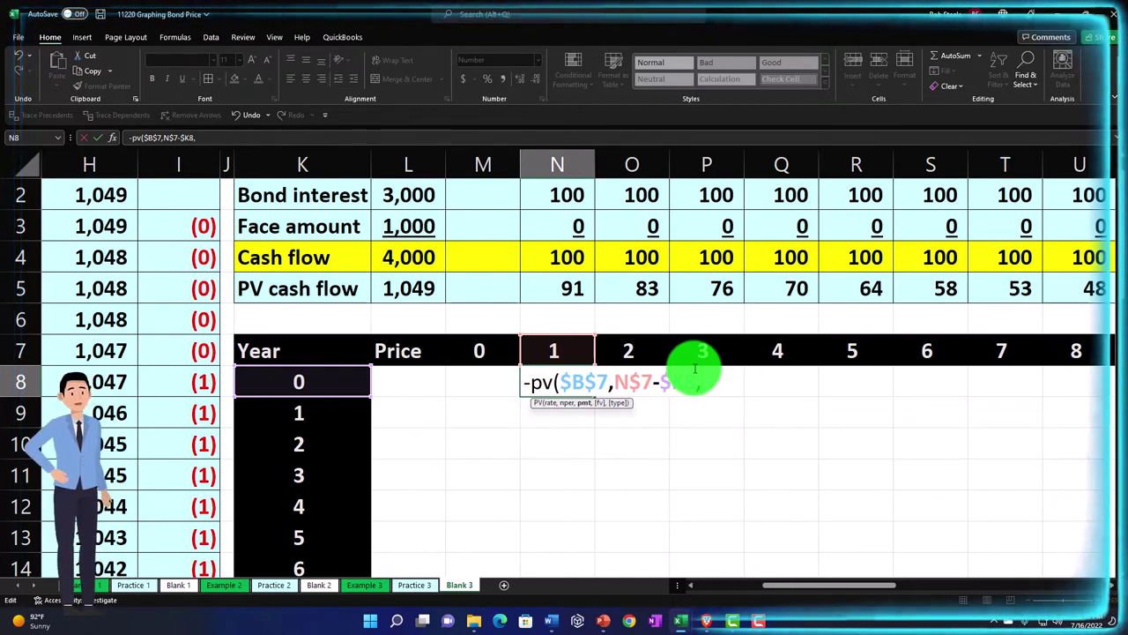
Step: Leave the payment argument empty, use N$4 as the future value, and complete the PV formula in N8
{"action": "type", "text": ",N4"}
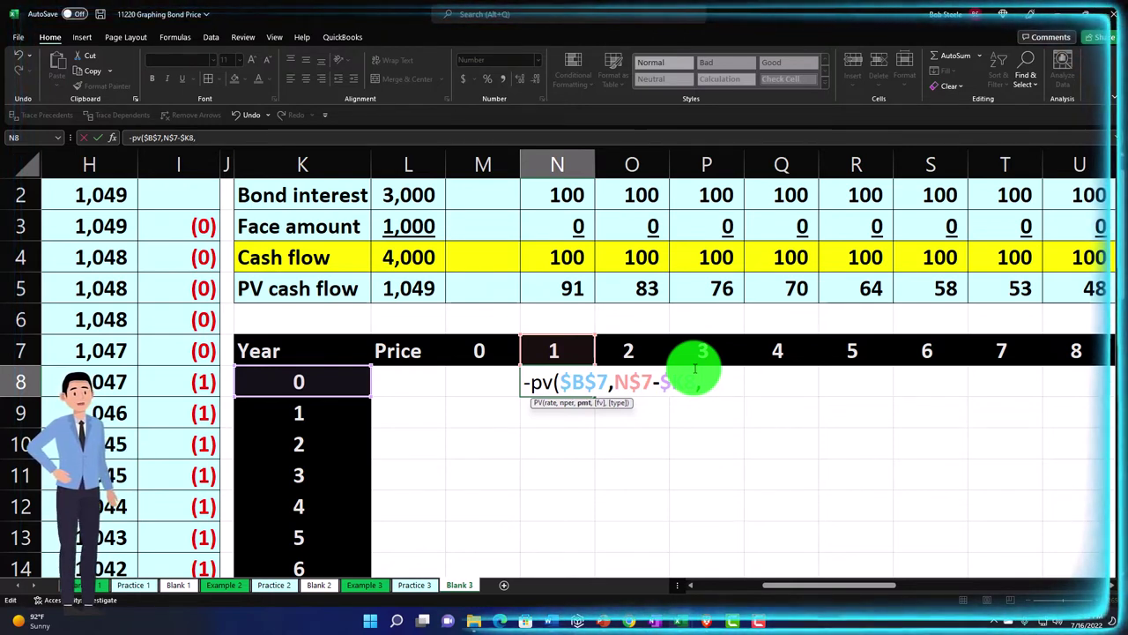
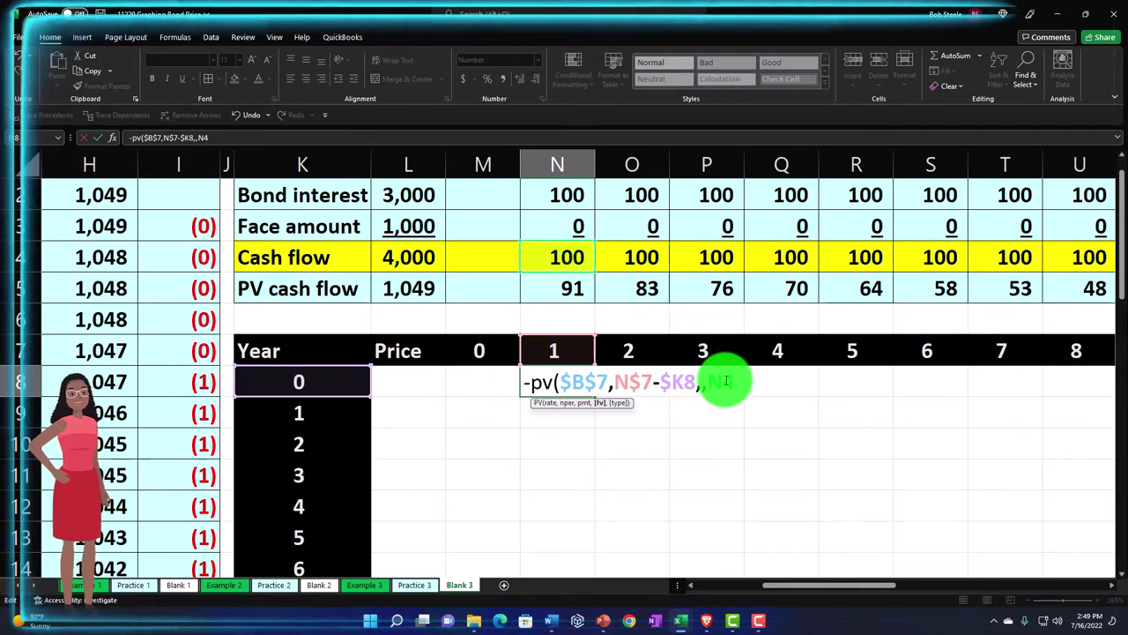
{"action": "key", "text": "F4"}
{"action": "key", "text": "F4"}
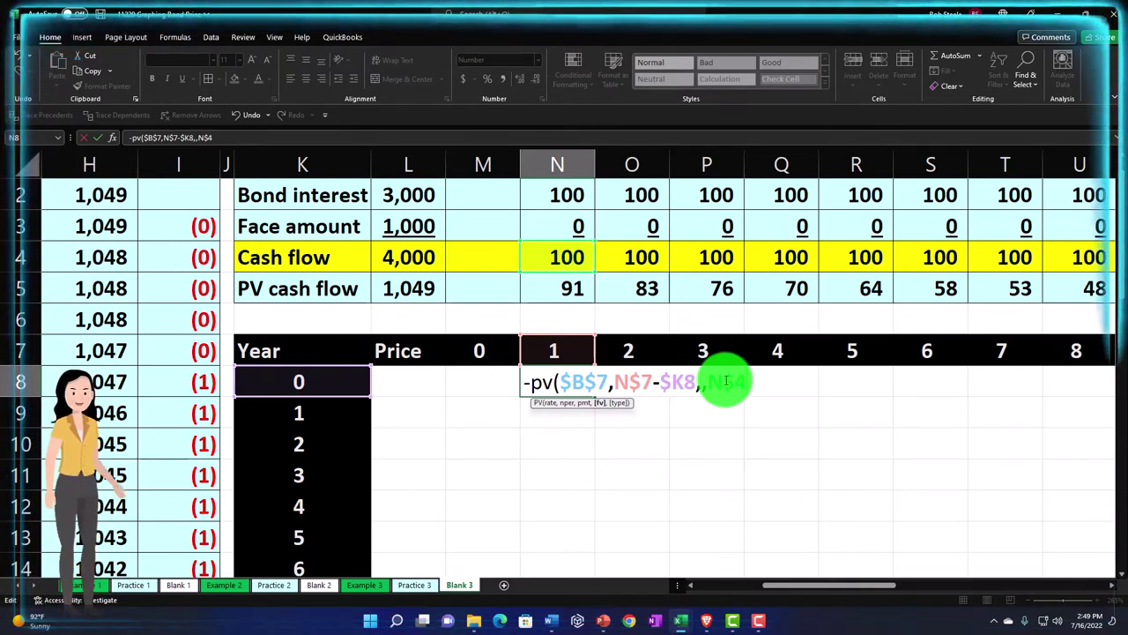
{"action": "type", "text": ")"}
{"action": "key", "text": "Return"}
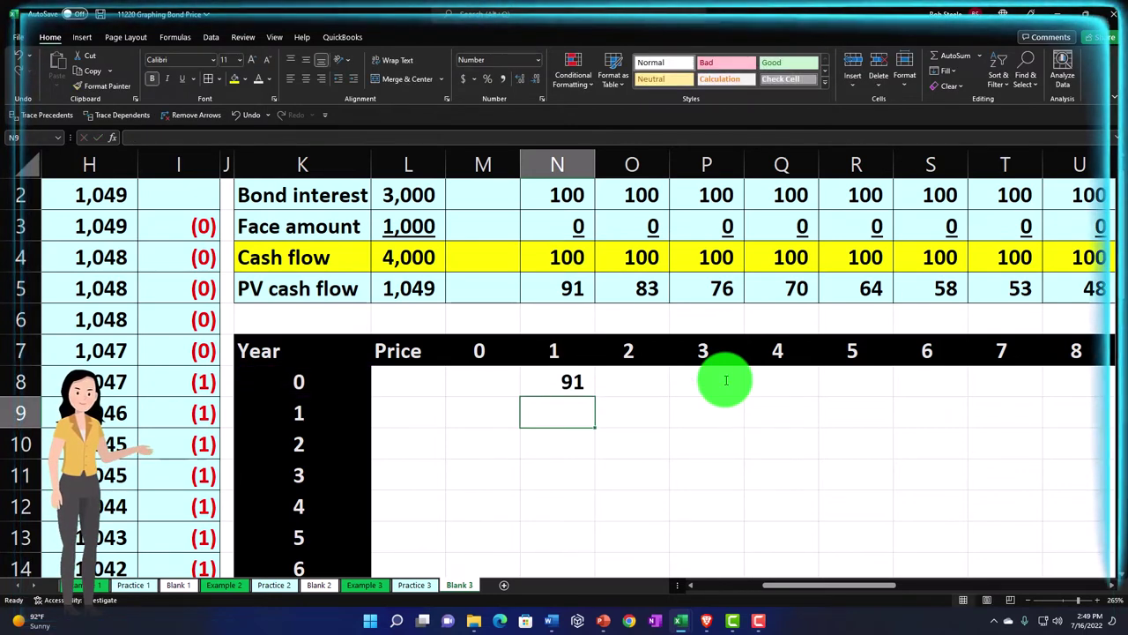
Step: Try copying the PV formula from N8 across to O8 and then down to O9
{"action": "left_click", "coordinate": [575, 382]}
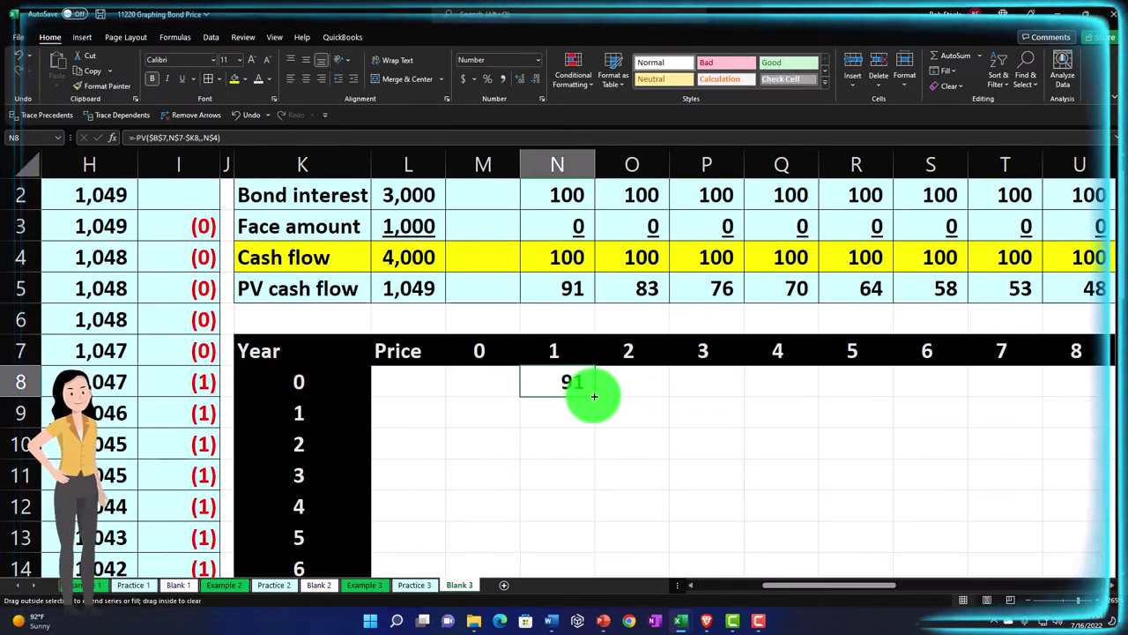
{"action": "left_click_drag", "start_coordinate": [592, 396], "coordinate": [640, 394]}
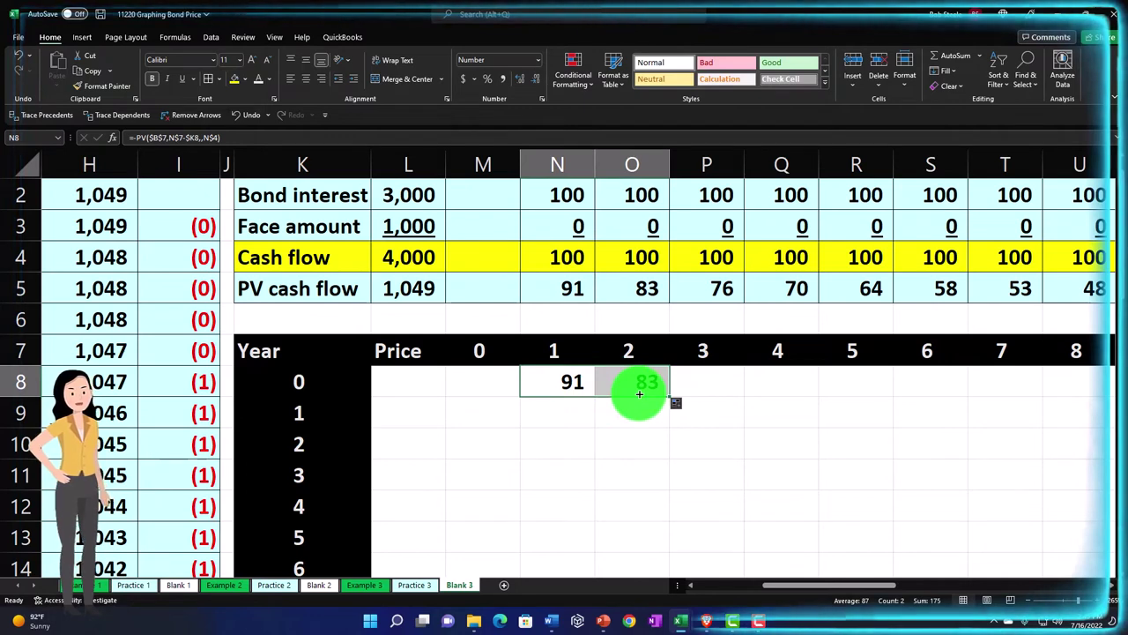
{"action": "left_click", "coordinate": [639, 393]}
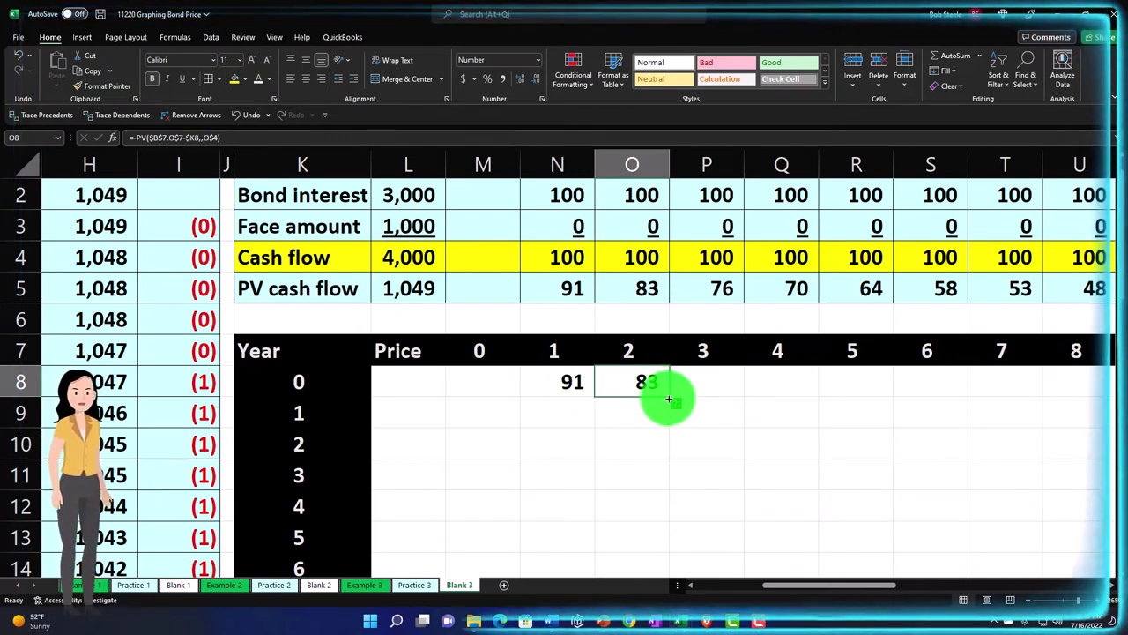
{"action": "left_click_drag", "start_coordinate": [670, 398], "coordinate": [669, 425]}
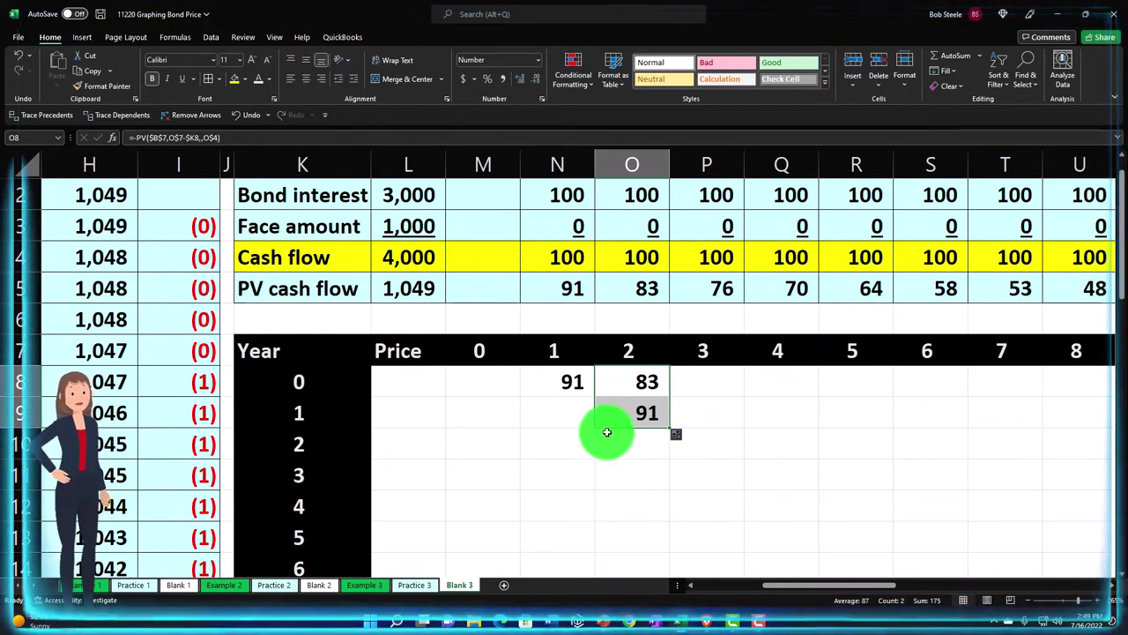
Step: Try replacing N8 with the link =N5 and fill it across to S8
{"action": "left_click", "coordinate": [570, 381]}
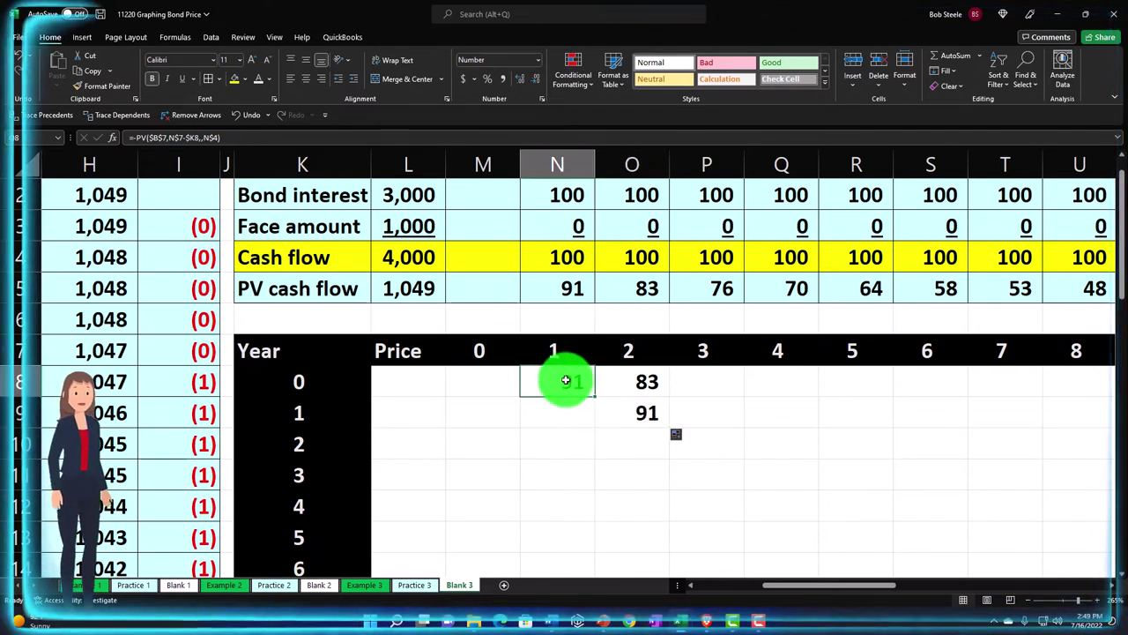
{"action": "key", "text": "F2"}
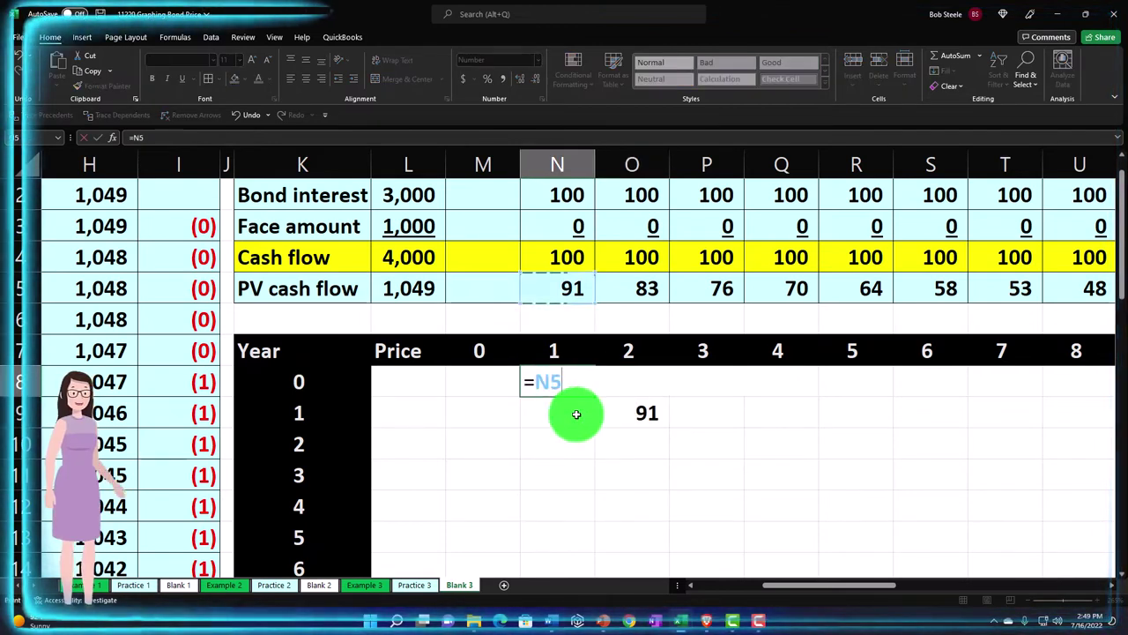
{"action": "key", "text": "Return"}
{"action": "left_click", "coordinate": [589, 392]}
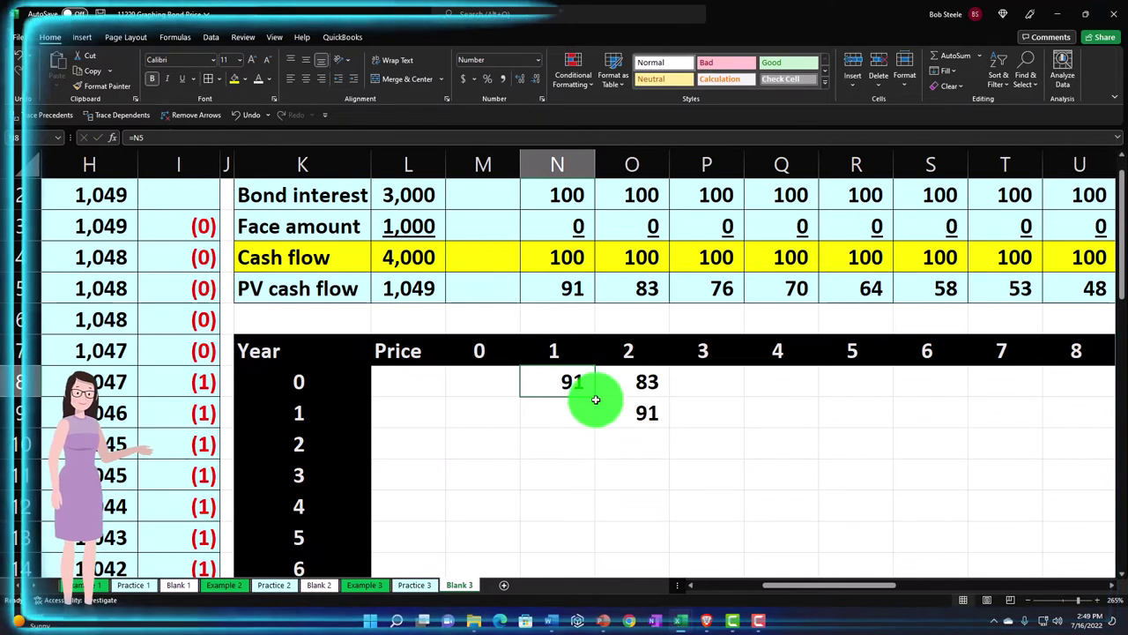
{"action": "left_click_drag", "start_coordinate": [596, 398], "coordinate": [996, 393]}
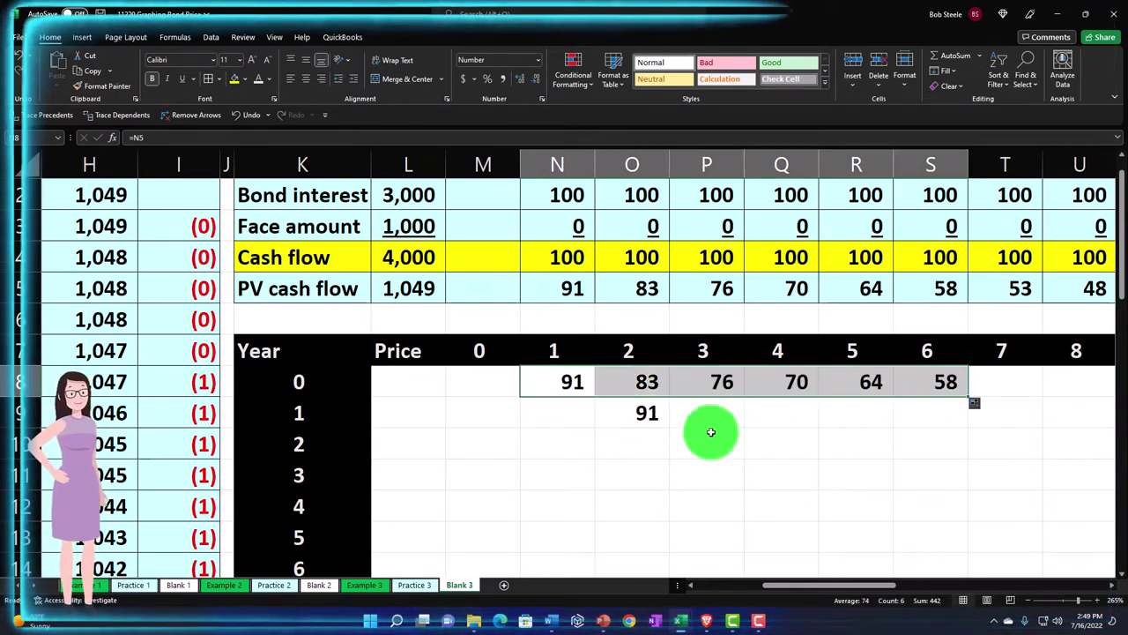
Step: Try replacing O9 with the link =N8 and fill it across to S9
{"action": "left_click", "coordinate": [645, 412]}
{"action": "key", "text": "F2"}
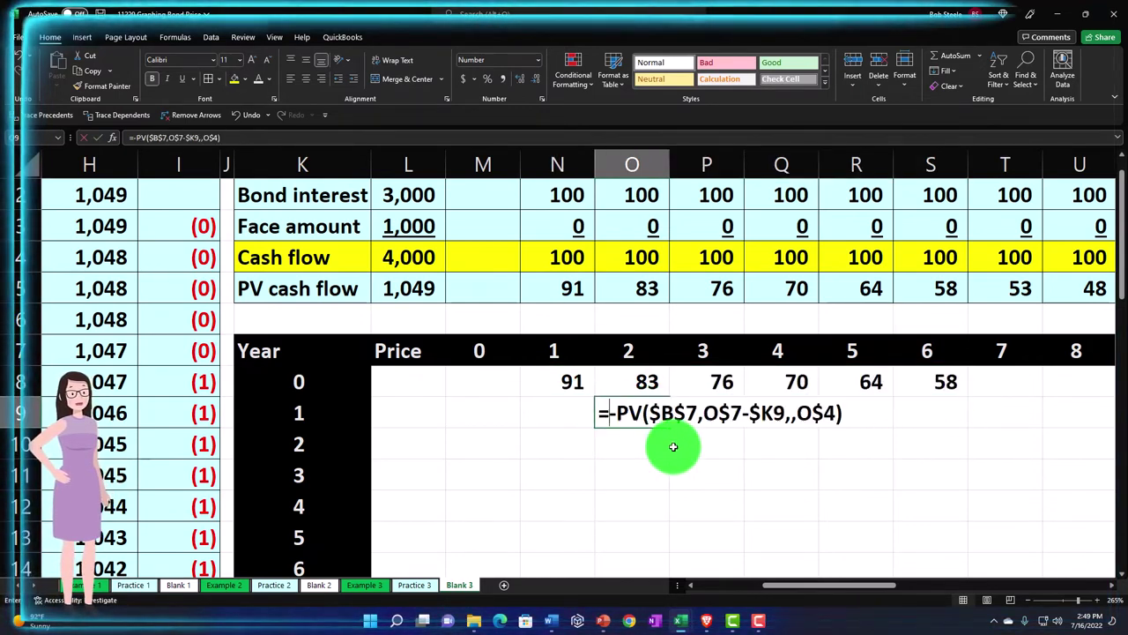
{"action": "key", "text": "Escape"}
{"action": "type", "text": "=N8"}
{"action": "key", "text": "Return"}
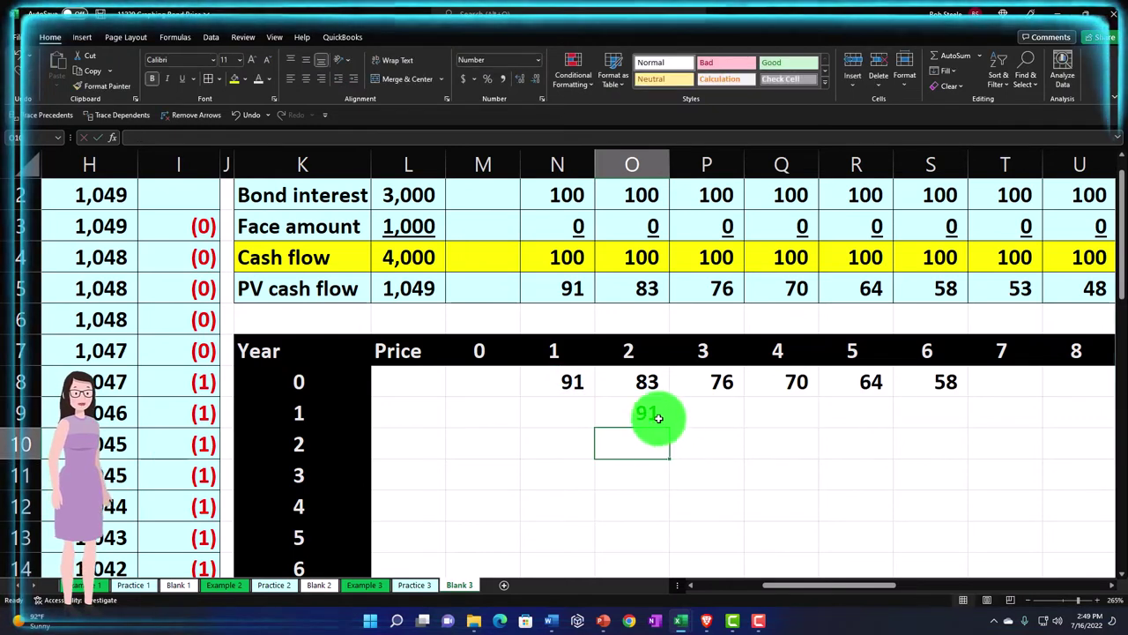
{"action": "left_click", "coordinate": [658, 419]}
{"action": "left_click_drag", "start_coordinate": [669, 427], "coordinate": [963, 430]}
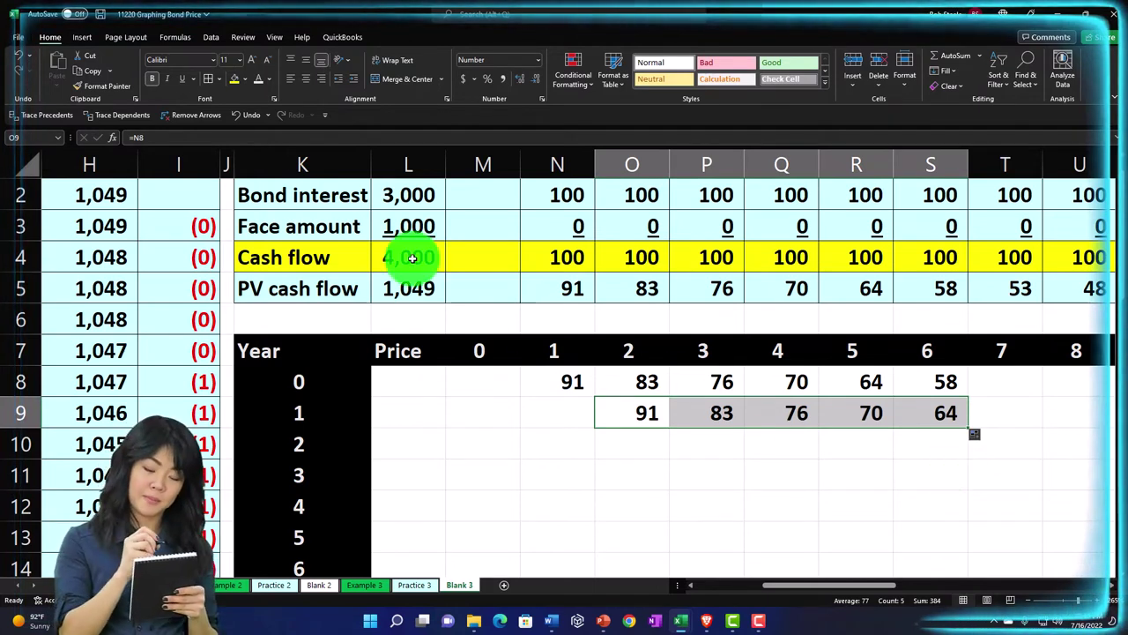
Step: Undo the linked entries and trial copies back to the single PV formula in N8
{"action": "left_click", "coordinate": [22, 59]}
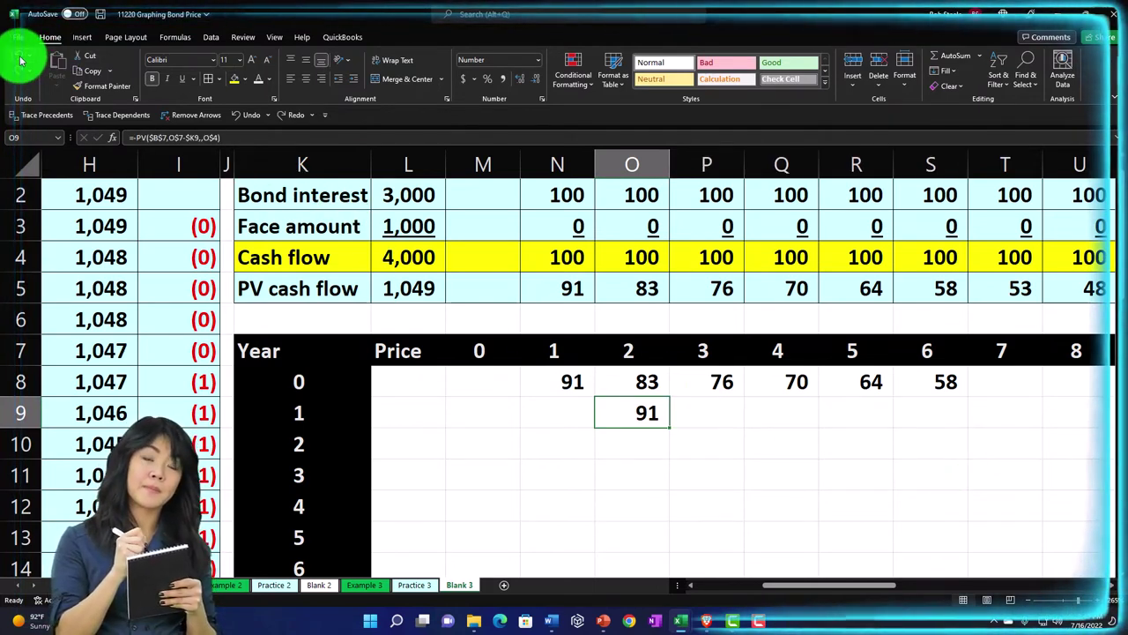
{"action": "left_click", "coordinate": [21, 60]}
{"action": "left_click", "coordinate": [21, 60]}
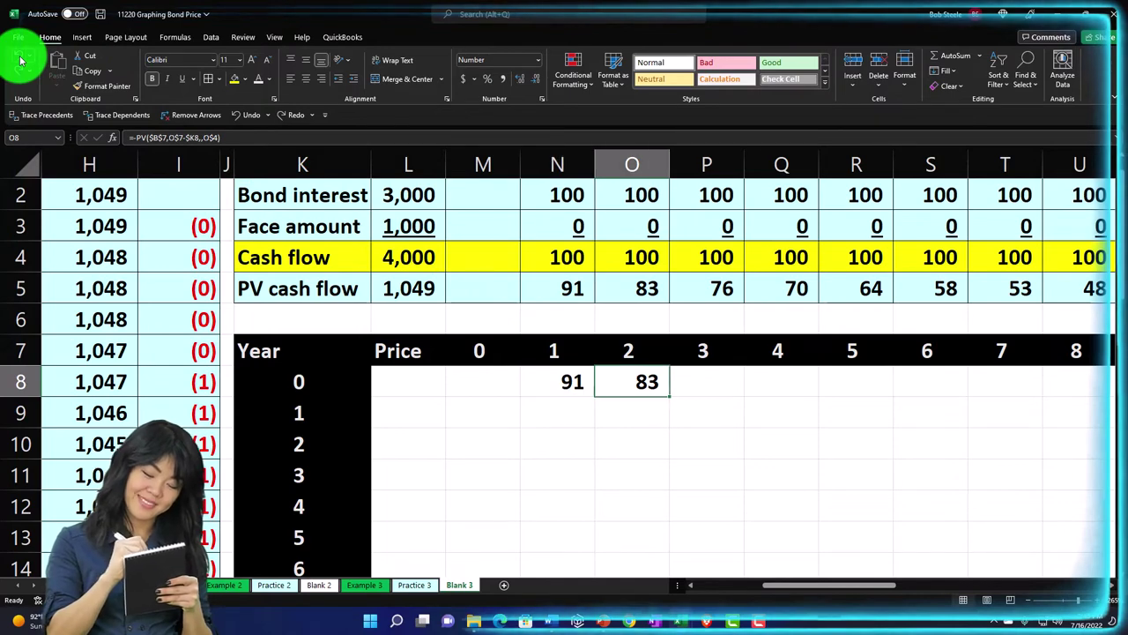
{"action": "left_click", "coordinate": [21, 60]}
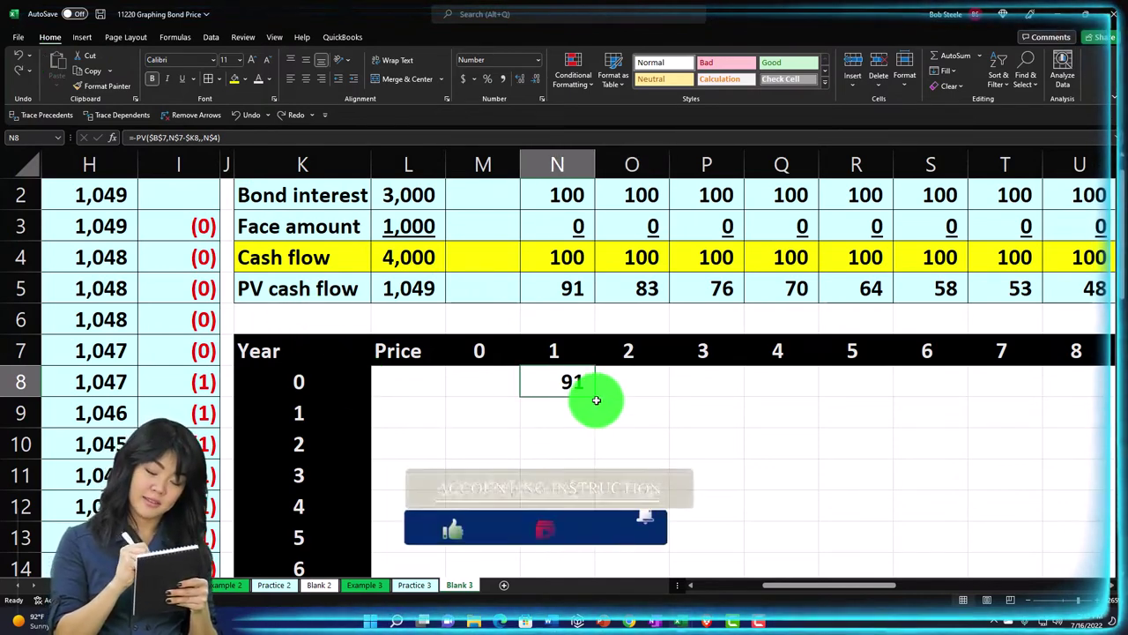
Step: Fill the PV formula from N8 across to AQ8 and down into row 9, leaving N9 cleared
{"action": "left_click_drag", "start_coordinate": [597, 396], "coordinate": [987, 388]}
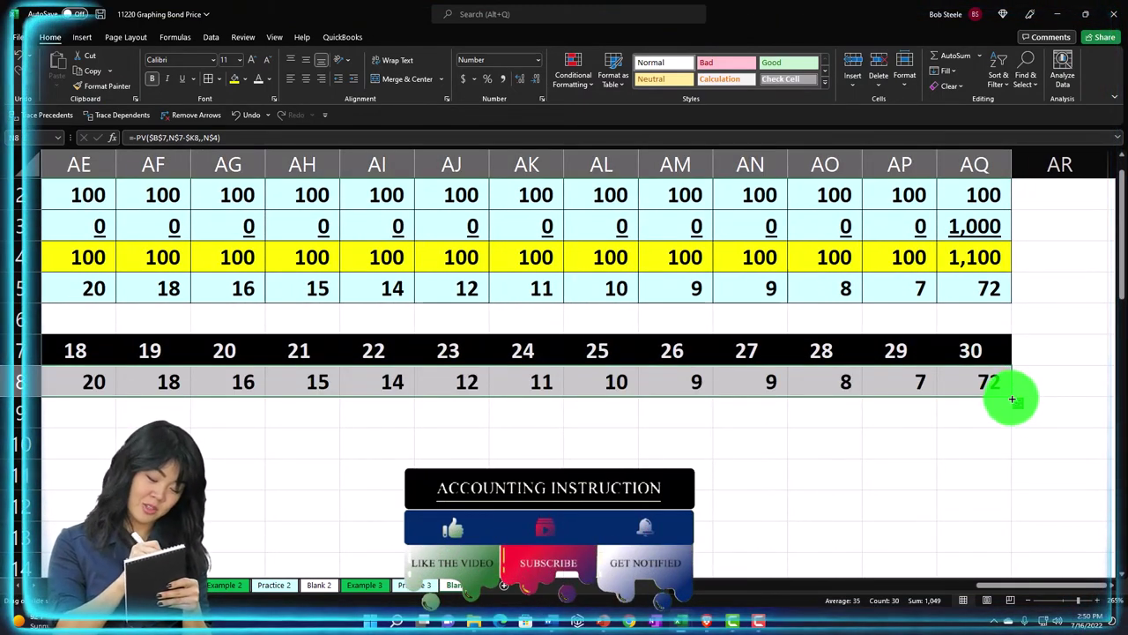
{"action": "left_click_drag", "start_coordinate": [1012, 399], "coordinate": [1011, 415]}
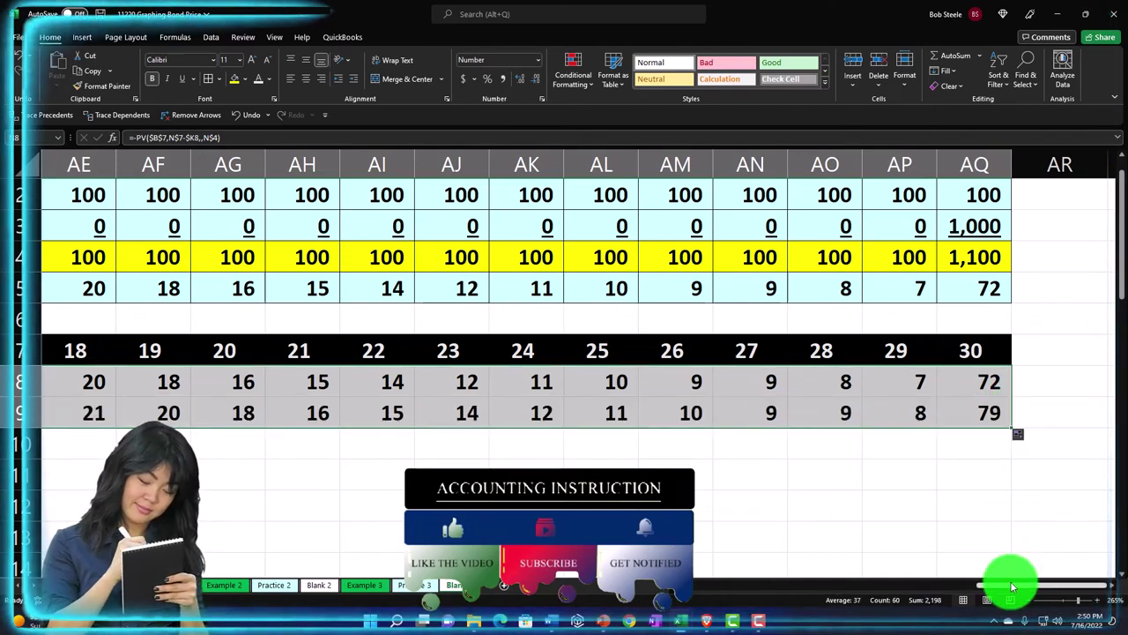
{"action": "left_click_drag", "start_coordinate": [999, 584], "coordinate": [820, 620]}
{"action": "left_click", "coordinate": [379, 412]}
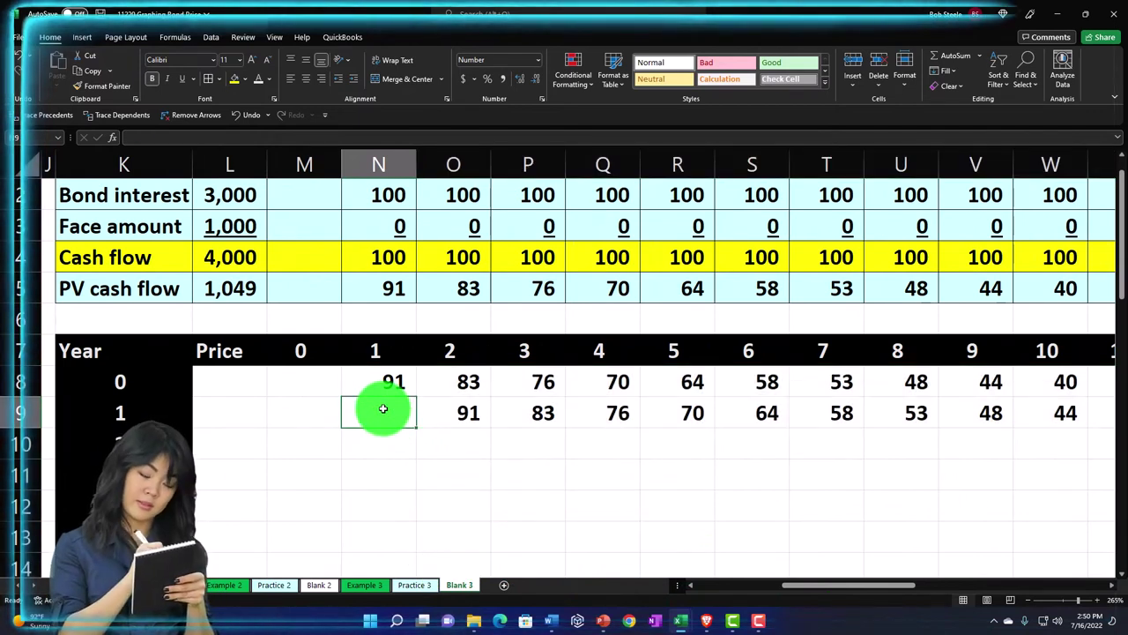
Step: Total the year 0 present values in L8 with =SUM(M8:AQ8) and copy the formula down to L9
{"action": "left_click", "coordinate": [454, 412]}
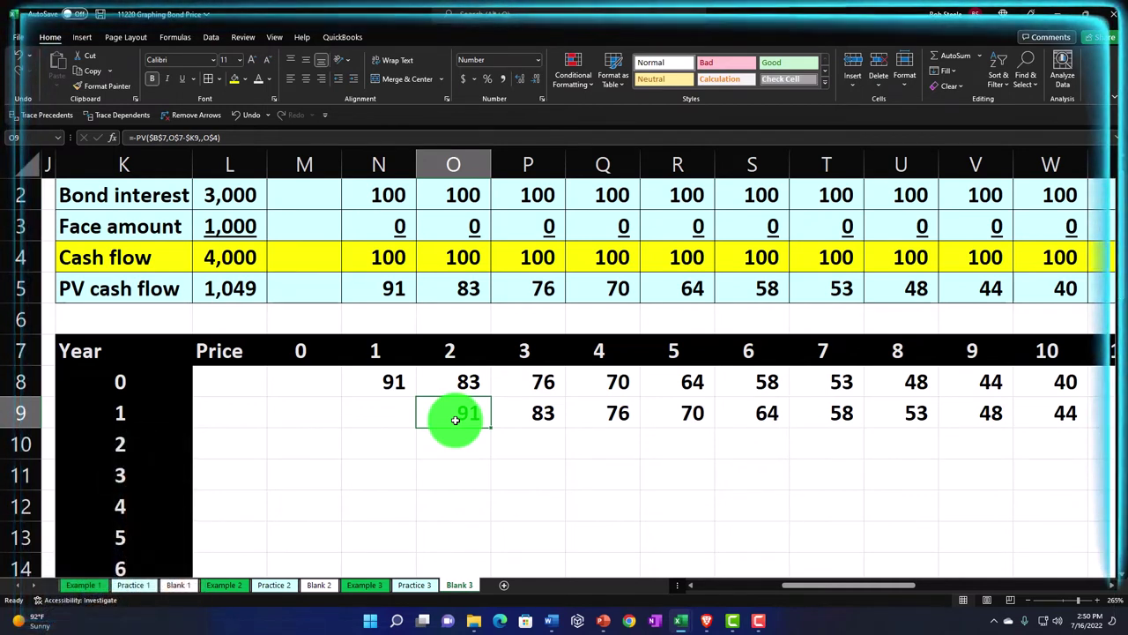
{"action": "key", "text": "Left"}
{"action": "key", "text": "Left"}
{"action": "key", "text": "Left"}
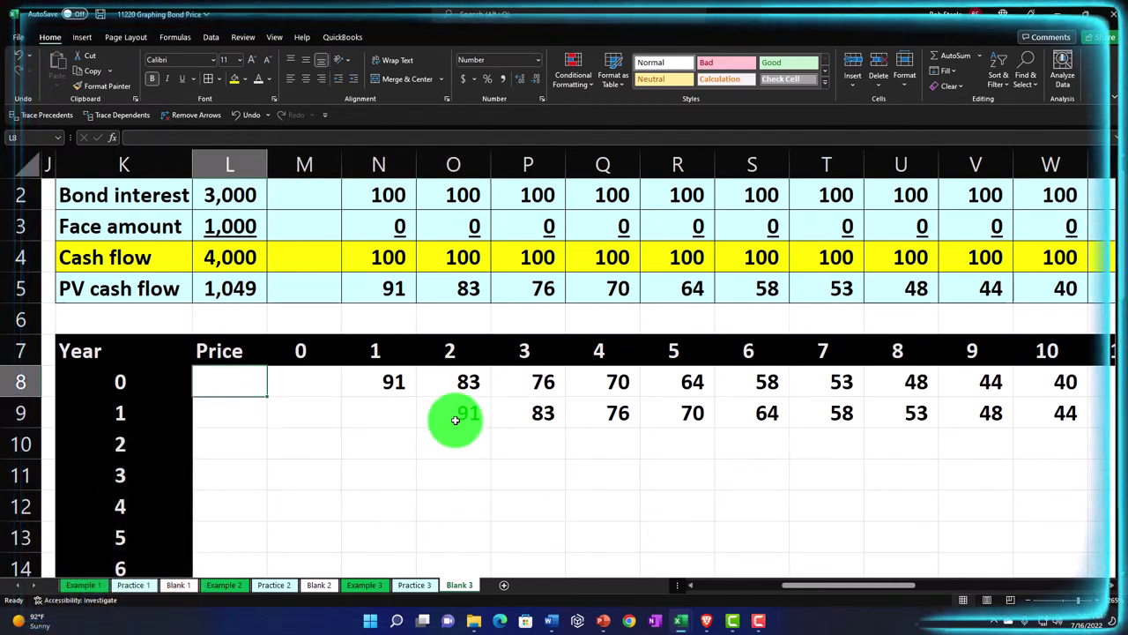
{"action": "type", "text": "=sum("}
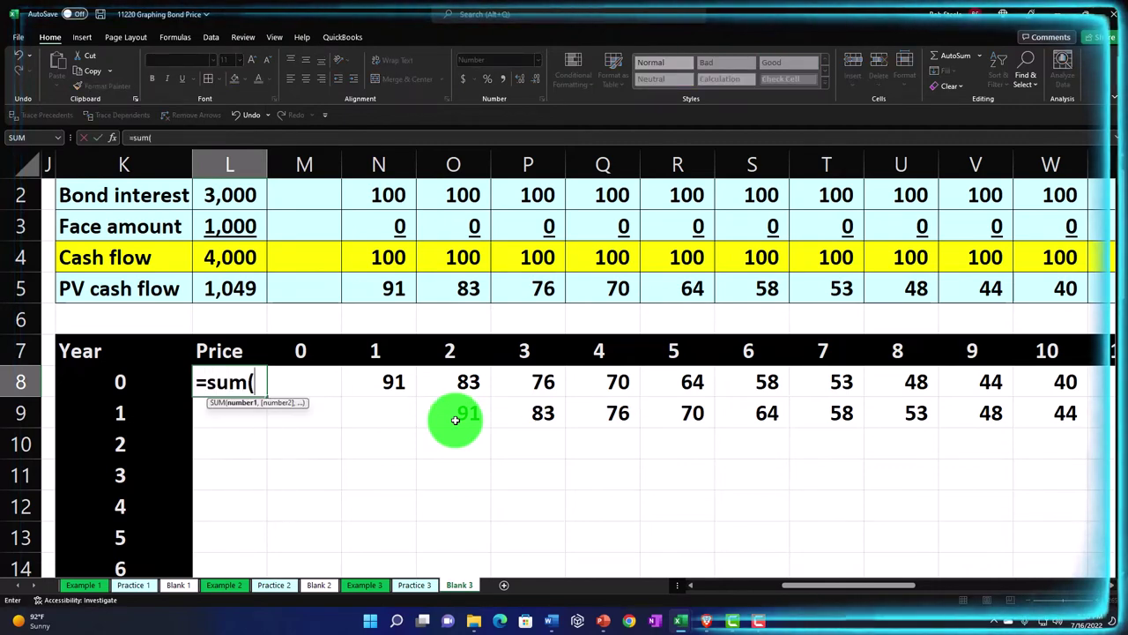
{"action": "key", "text": "Right"}
{"action": "key", "text": "shift+Right"}
{"action": "key", "text": "shift+Right"}
{"action": "key", "text": "shift+Right"}
{"action": "key", "text": "shift+Right"}
{"action": "key", "text": "shift+Right"}
{"action": "key", "text": "shift+Right"}
{"action": "key", "text": "shift+Right"}
{"action": "key", "text": "shift+Right"}
{"action": "key", "text": "shift+Right"}
{"action": "key", "text": "shift+Right"}
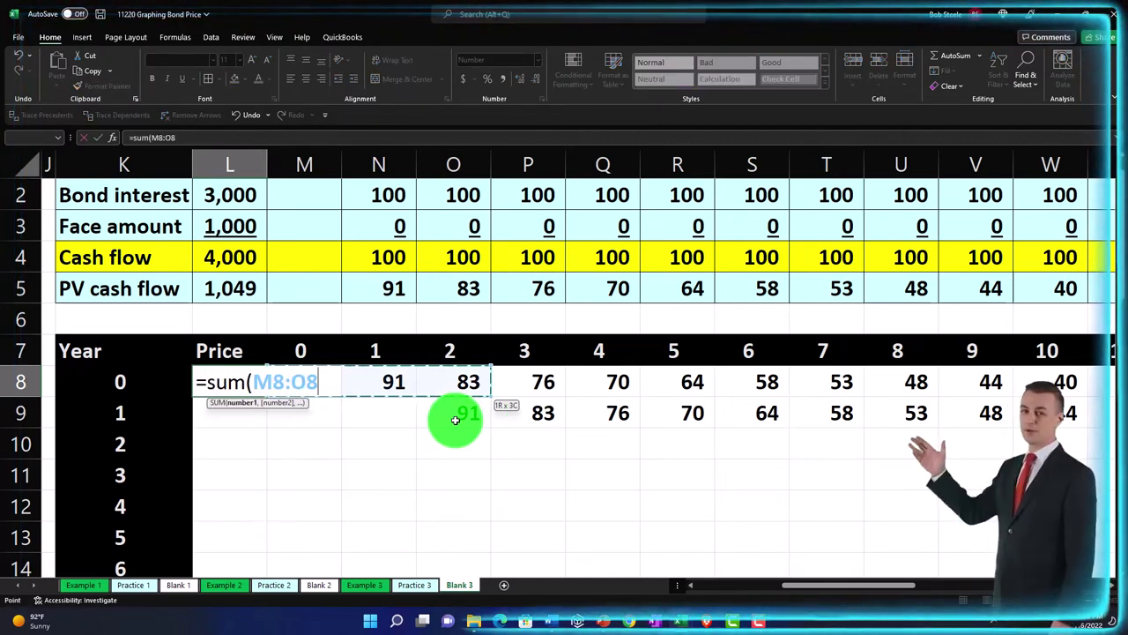
{"action": "key", "text": "shift+Right"}
{"action": "key", "text": "shift+Right"}
{"action": "key", "text": "shift+Right"}
{"action": "key", "text": "shift+Right"}
{"action": "key", "text": "shift+Right"}
{"action": "key", "text": "shift+Right"}
{"action": "key", "text": "shift+Right"}
{"action": "key", "text": "shift+Right"}
{"action": "key", "text": "shift+Right"}
{"action": "key", "text": "shift+Right"}
{"action": "key", "text": "shift+Right"}
{"action": "key", "text": "shift+Right"}
{"action": "key", "text": "shift+Right"}
{"action": "key", "text": "shift+Right"}
{"action": "key", "text": "shift+Right"}
{"action": "key", "text": "shift+Right"}
{"action": "key", "text": "shift+Right"}
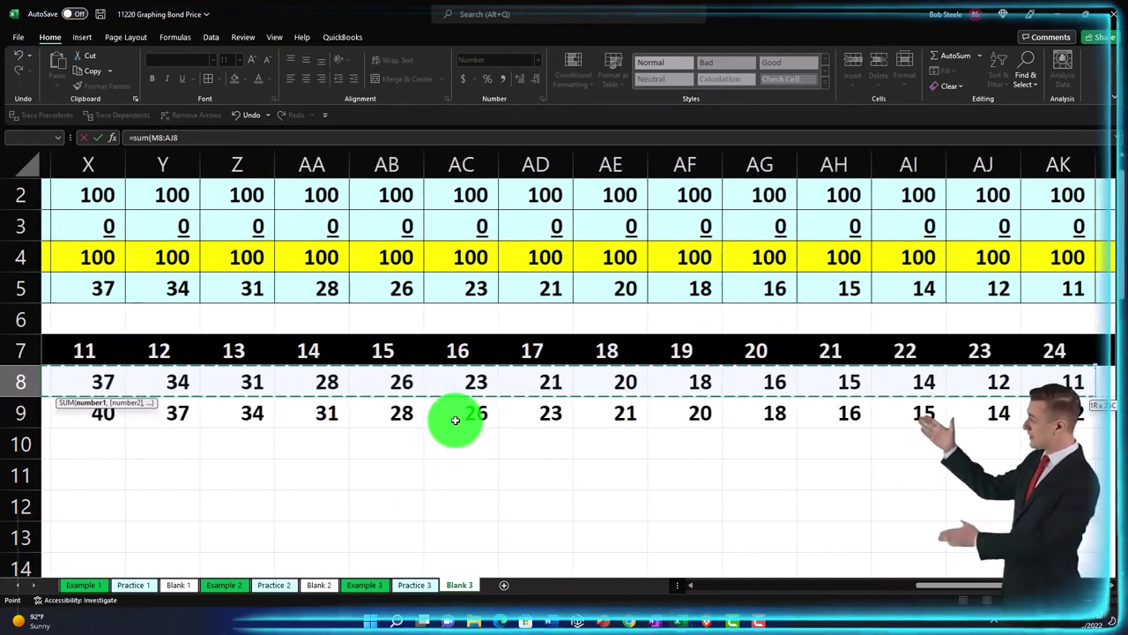
{"action": "key", "text": "Escape"}
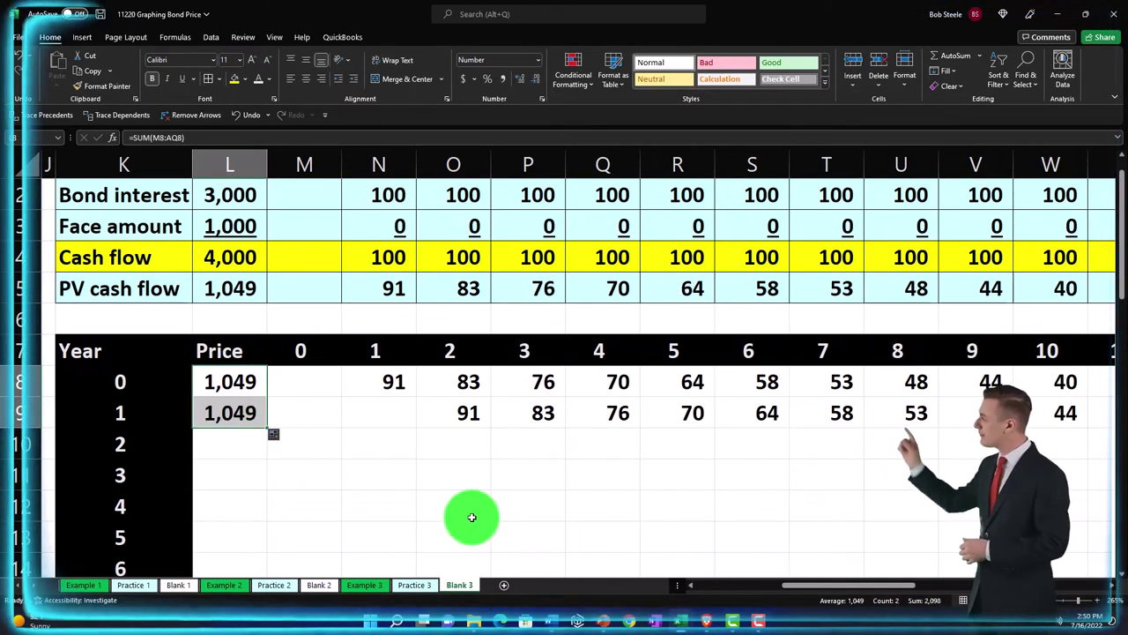
Step: Copy the PV formulas in O9:AQ9 down to row 10 and clear O10
{"action": "left_click_drag", "start_coordinate": [470, 412], "coordinate": [977, 413]}
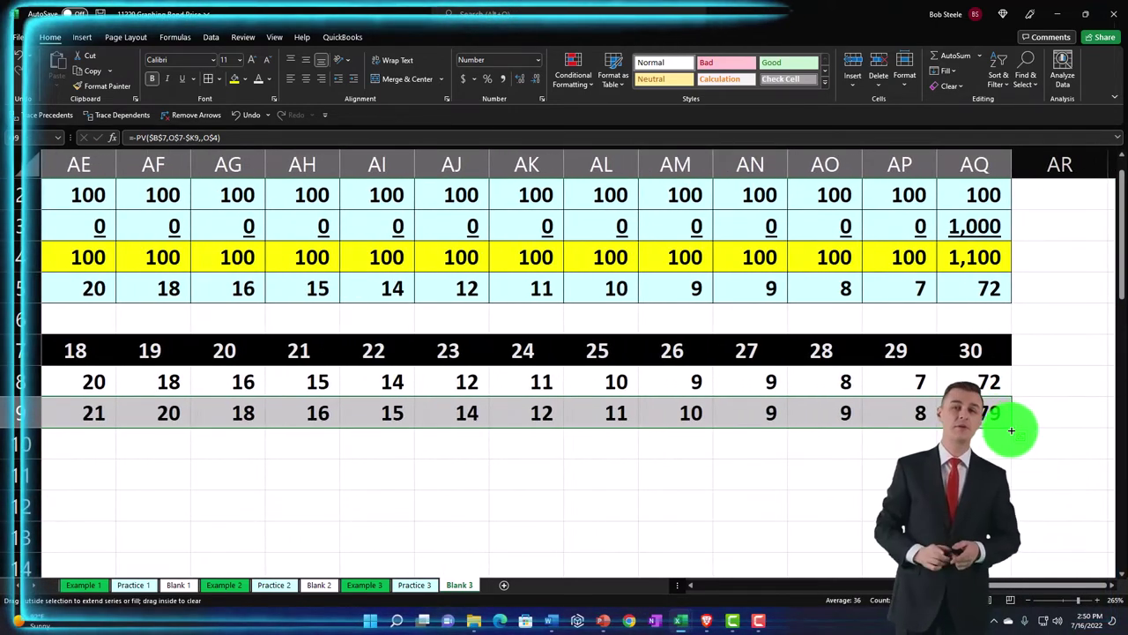
{"action": "left_click_drag", "start_coordinate": [1010, 448], "coordinate": [1012, 451]}
{"action": "left_click_drag", "start_coordinate": [1004, 584], "coordinate": [801, 585]}
{"action": "left_click", "coordinate": [455, 446]}
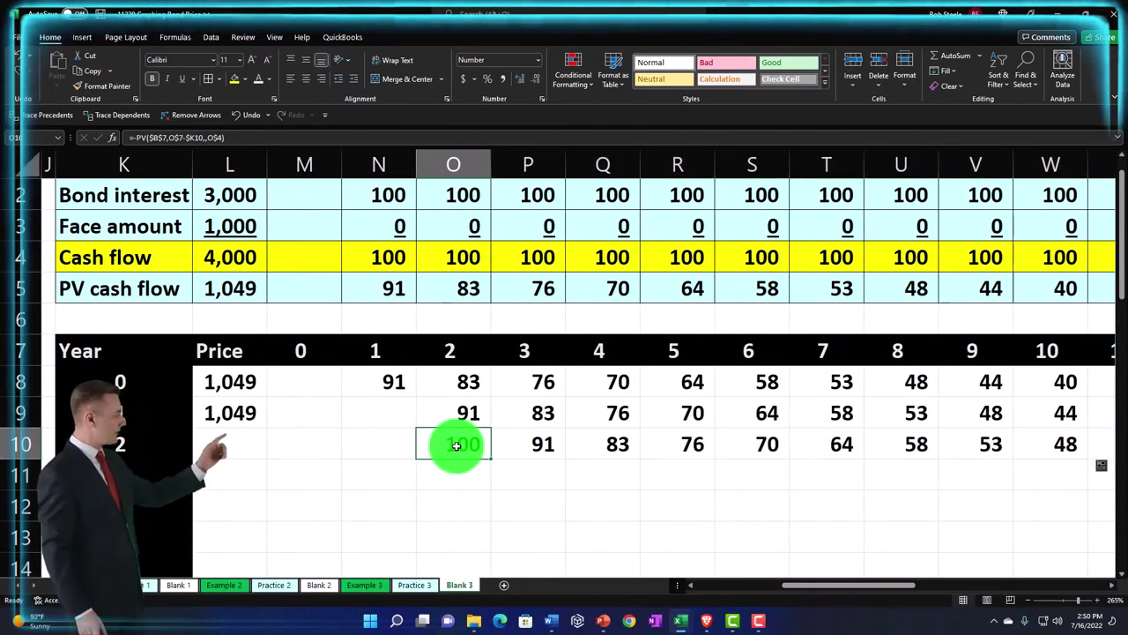
Step: Copy the price total from L9 down to L10 and check it against the year 2 bond price in H4
{"action": "key", "text": "Left"}
{"action": "key", "text": "Left"}
{"action": "key", "text": "Left"}
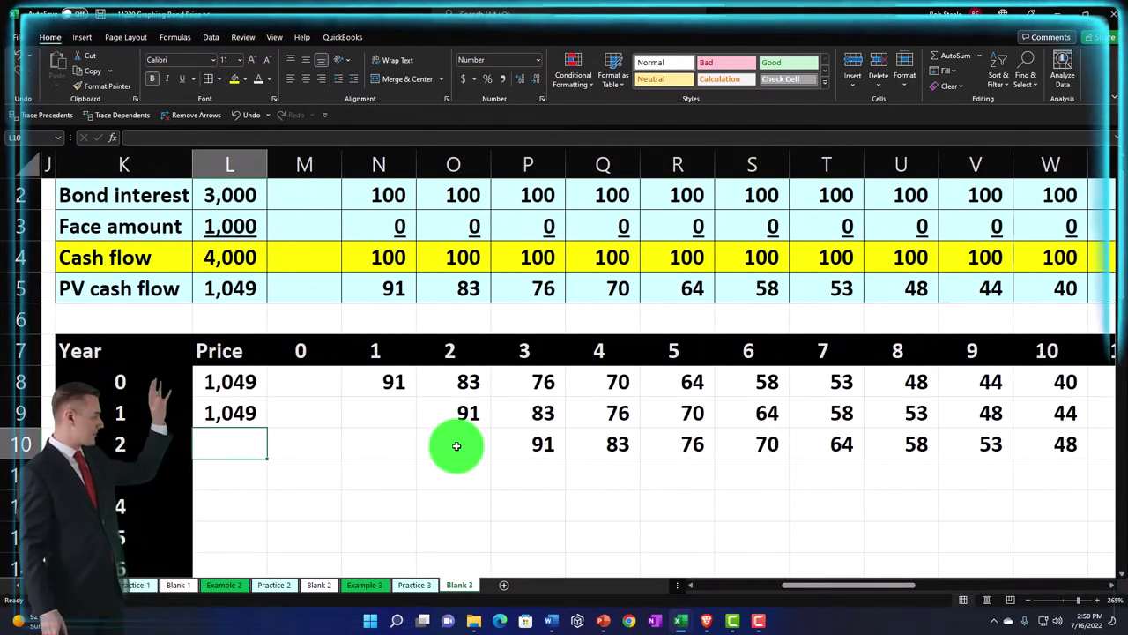
{"action": "left_click_drag", "start_coordinate": [267, 429], "coordinate": [269, 445]}
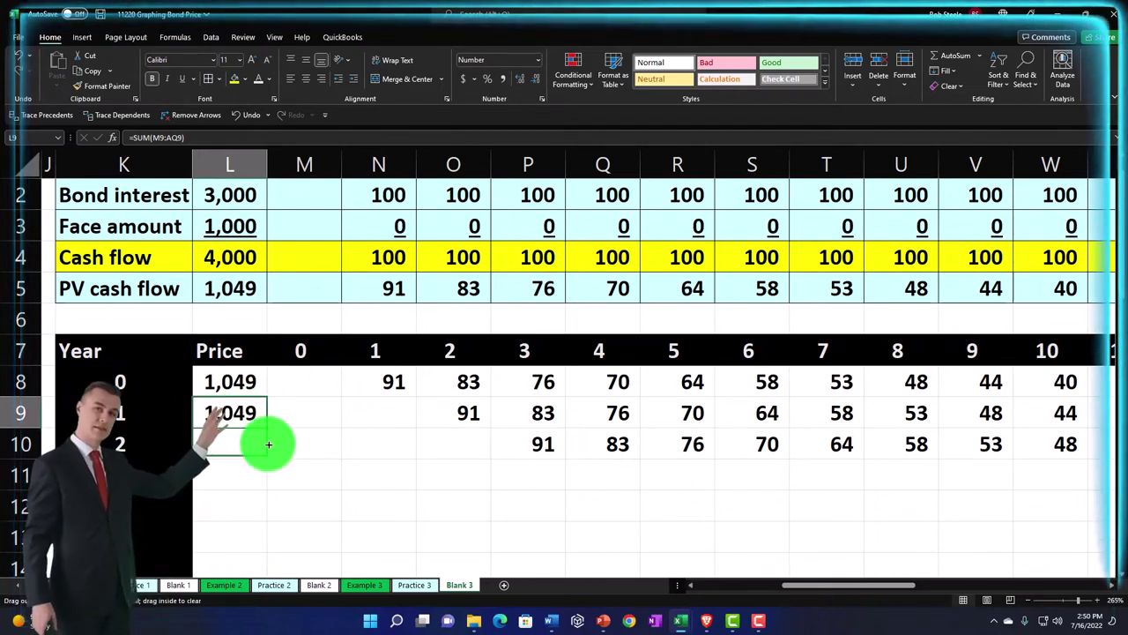
{"action": "left_click_drag", "start_coordinate": [805, 585], "coordinate": [751, 601]}
{"action": "left_click", "coordinate": [492, 262]}
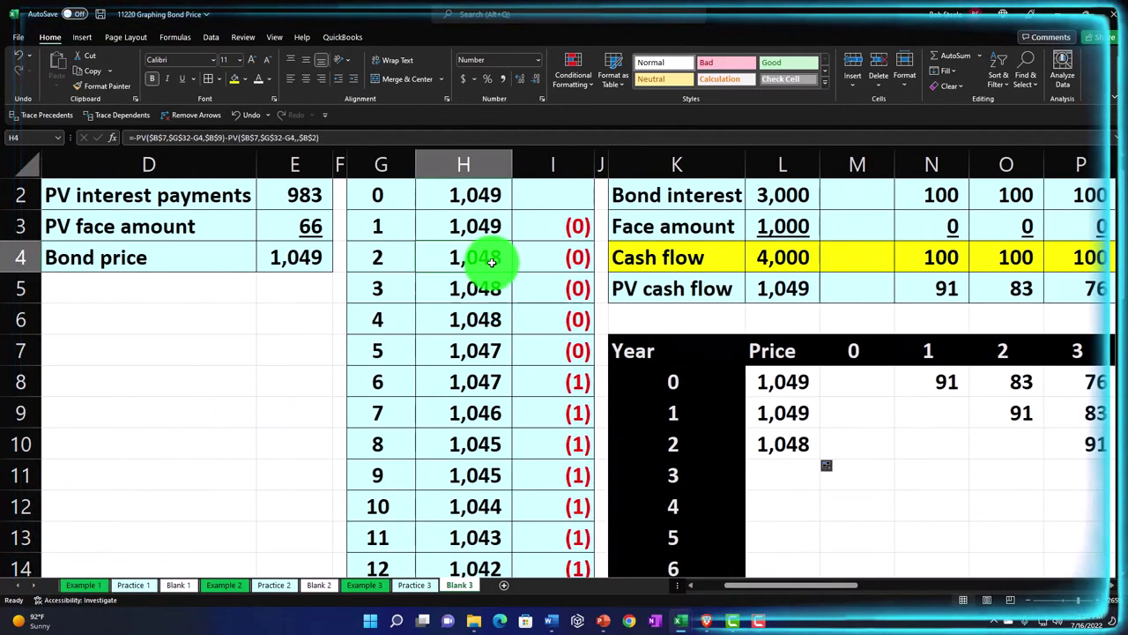
Step: Fill the PV formulas in P10:AQ10 down through row 38 for the remaining years
{"action": "left_click_drag", "start_coordinate": [796, 587], "coordinate": [872, 587]}
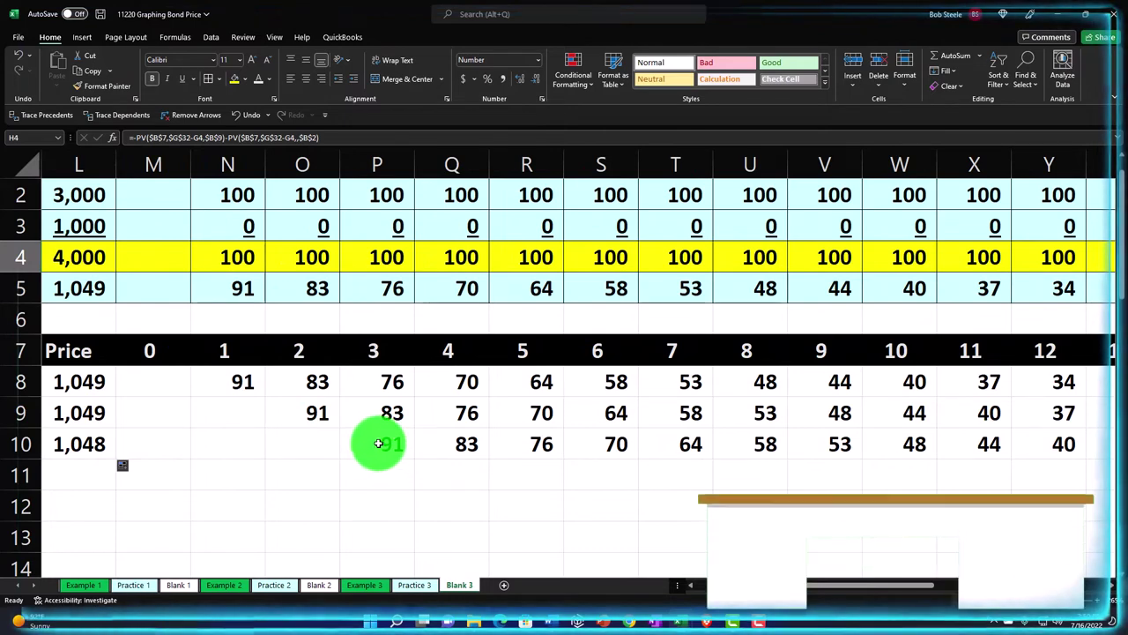
{"action": "left_click_drag", "start_coordinate": [379, 444], "coordinate": [1000, 485]}
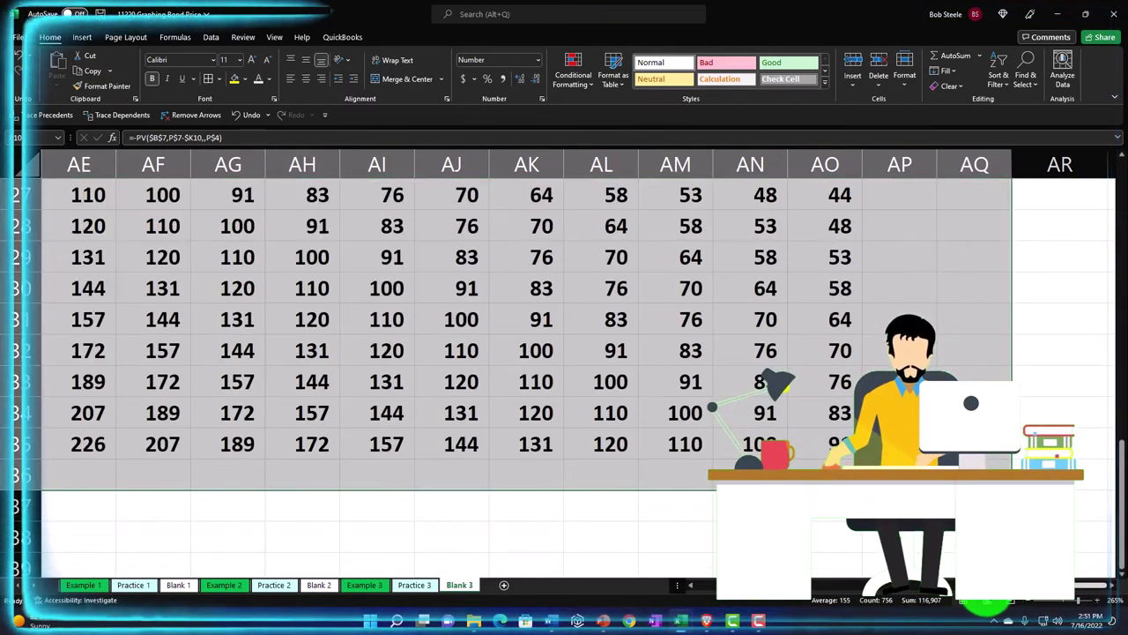
{"action": "scroll", "coordinate": [564, 335], "scroll_direction": "left", "scroll_amount": 5}
{"action": "left_click_drag", "start_coordinate": [838, 610], "coordinate": [1020, 595]}
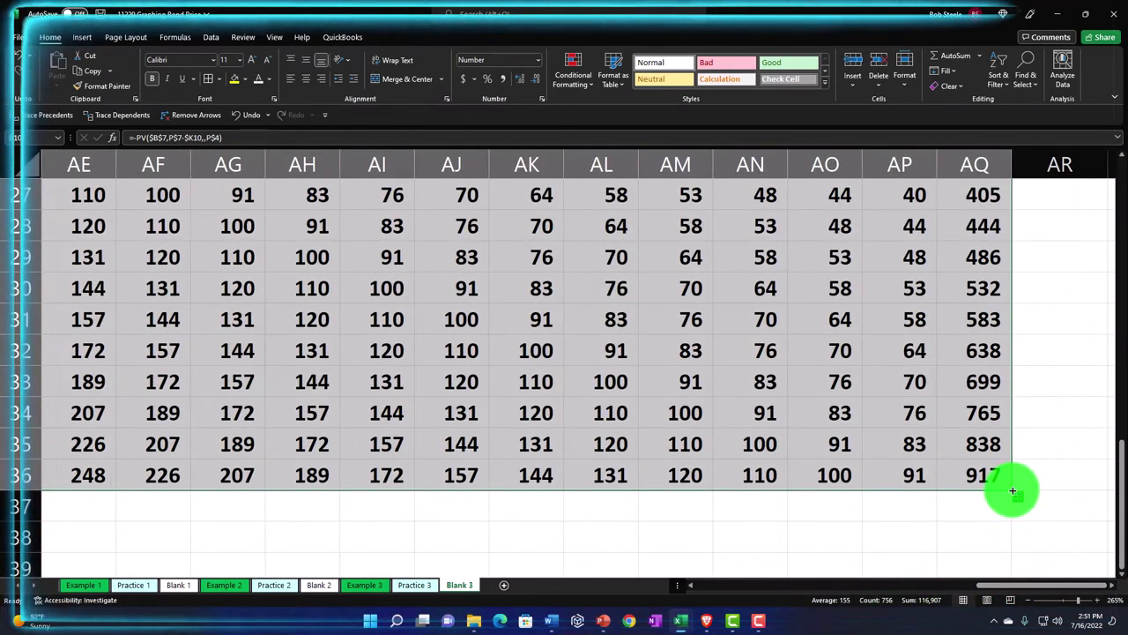
{"action": "left_click_drag", "start_coordinate": [1012, 536], "coordinate": [802, 587]}
Step: Clear the unneeded present values in P11:P17 and Q12:Q17, below the 91 in each column
{"action": "scroll", "coordinate": [809, 515], "scroll_direction": "up", "scroll_amount": 8}
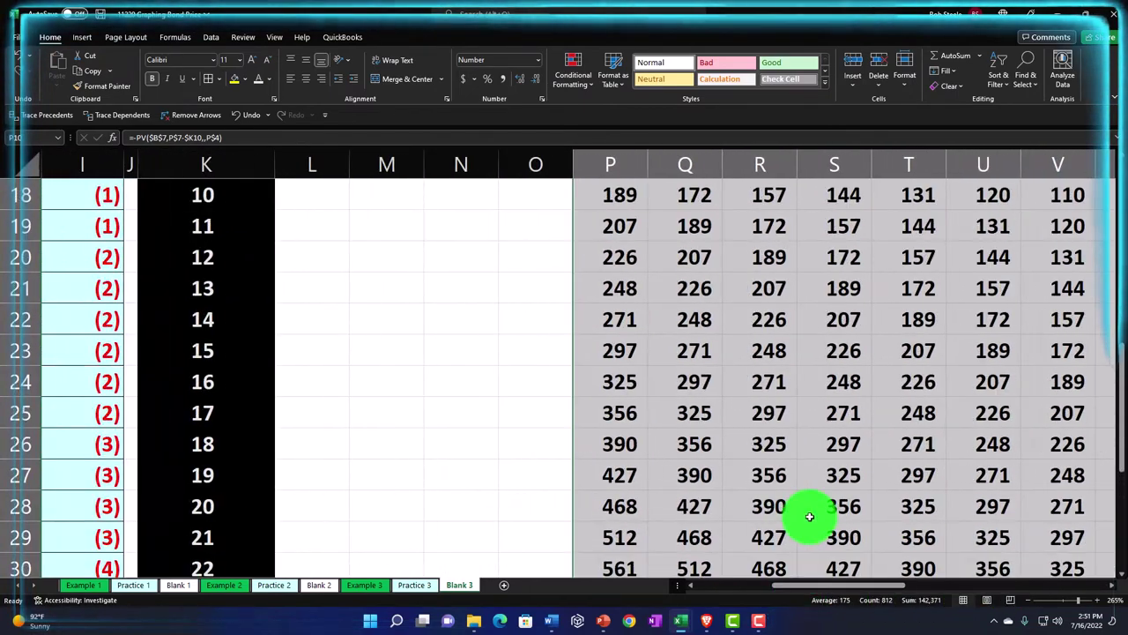
{"action": "scroll", "coordinate": [896, 569], "scroll_direction": "down", "scroll_amount": 1}
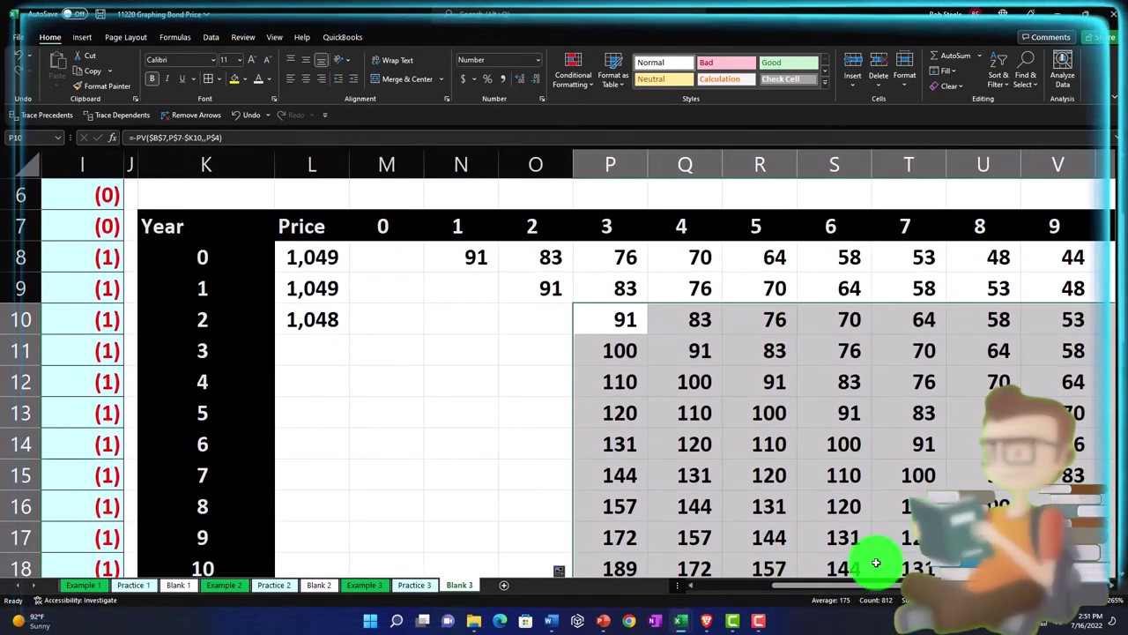
{"action": "left_click_drag", "start_coordinate": [863, 589], "coordinate": [917, 587]}
{"action": "left_click_drag", "start_coordinate": [101, 353], "coordinate": [104, 536]}
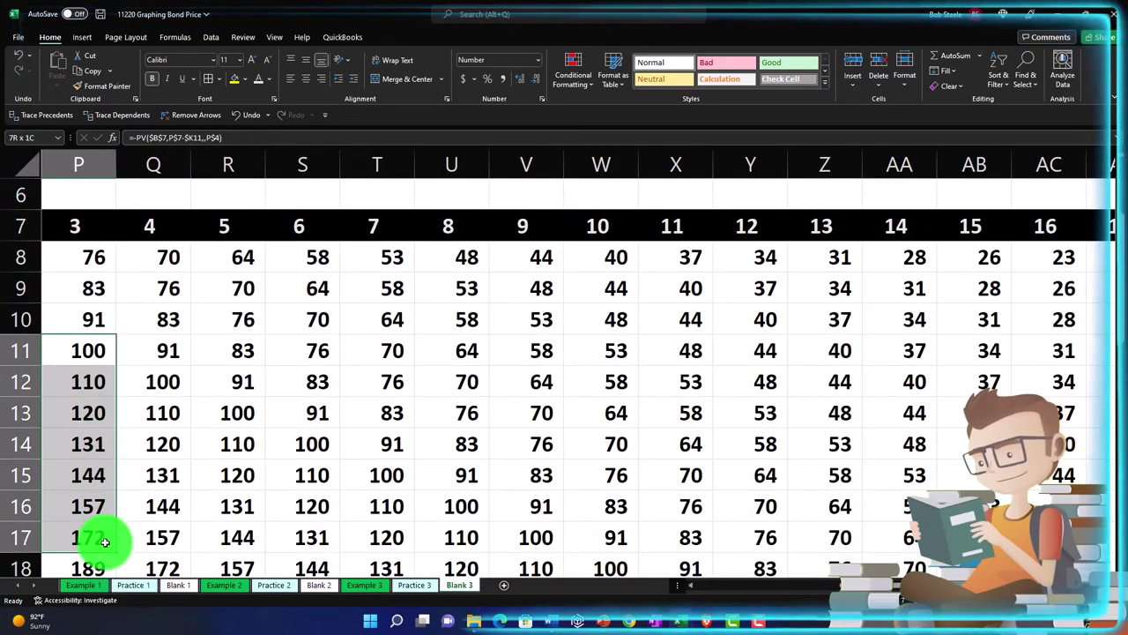
{"action": "left_click_drag", "start_coordinate": [162, 385], "coordinate": [162, 527]}
{"action": "key", "text": "Delete"}
Step: Clear the values below the diagonal in R13:R17, S14:S17, T15:T17, U16:U17 and V17
{"action": "left_click_drag", "start_coordinate": [232, 427], "coordinate": [231, 529]}
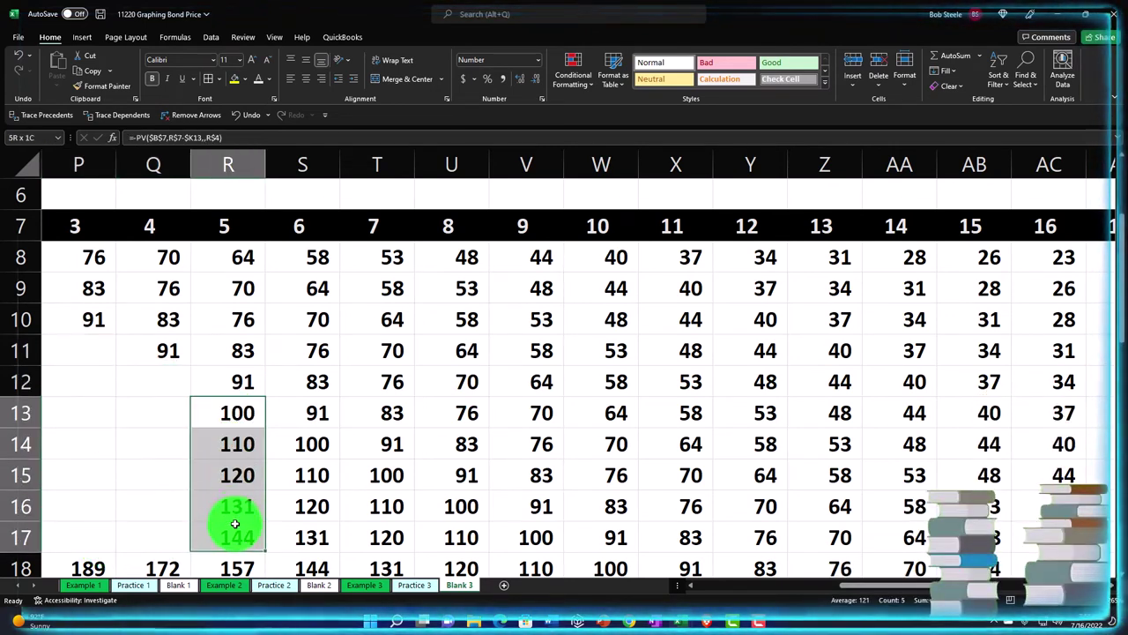
{"action": "key", "text": "Delete"}
{"action": "left_click_drag", "start_coordinate": [287, 445], "coordinate": [317, 499]}
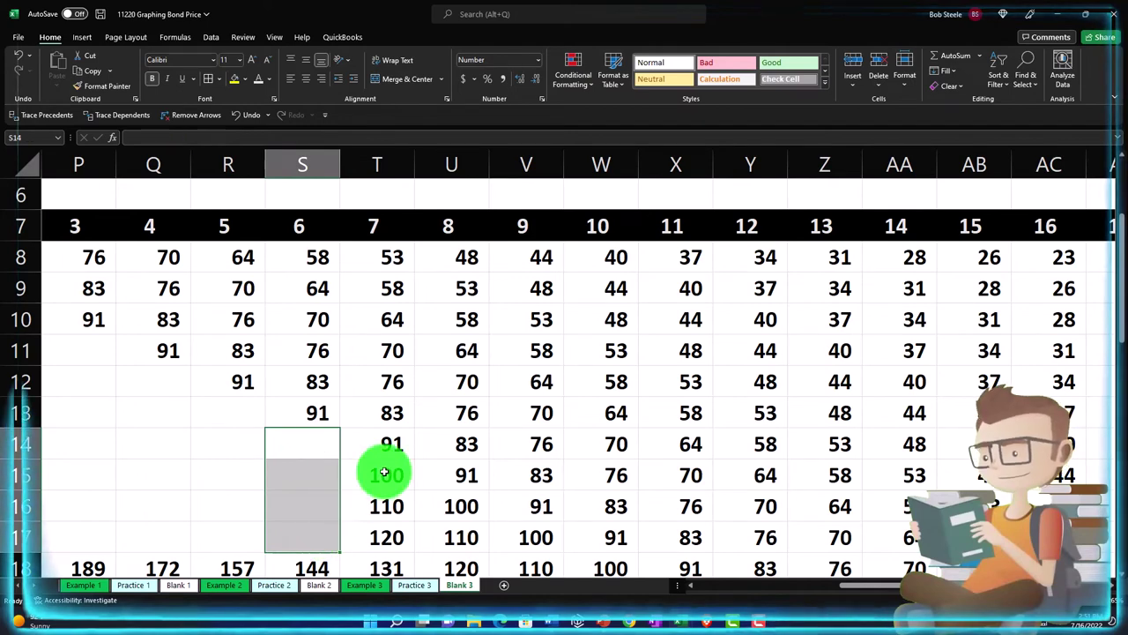
{"action": "left_click_drag", "start_coordinate": [384, 474], "coordinate": [384, 529]}
{"action": "left_click_drag", "start_coordinate": [457, 508], "coordinate": [460, 536]}
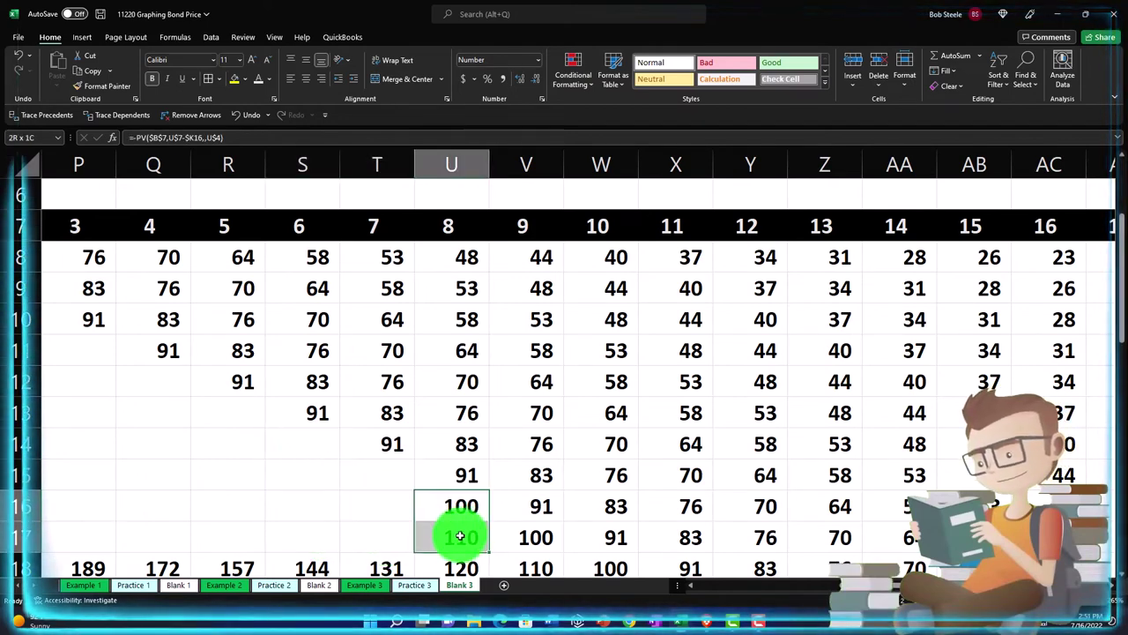
{"action": "left_click", "coordinate": [524, 539]}
{"action": "key", "text": "Delete"}
Step: Clear the block of leftover present values in P18:W38
{"action": "scroll", "coordinate": [423, 493], "scroll_direction": "down", "scroll_amount": 3}
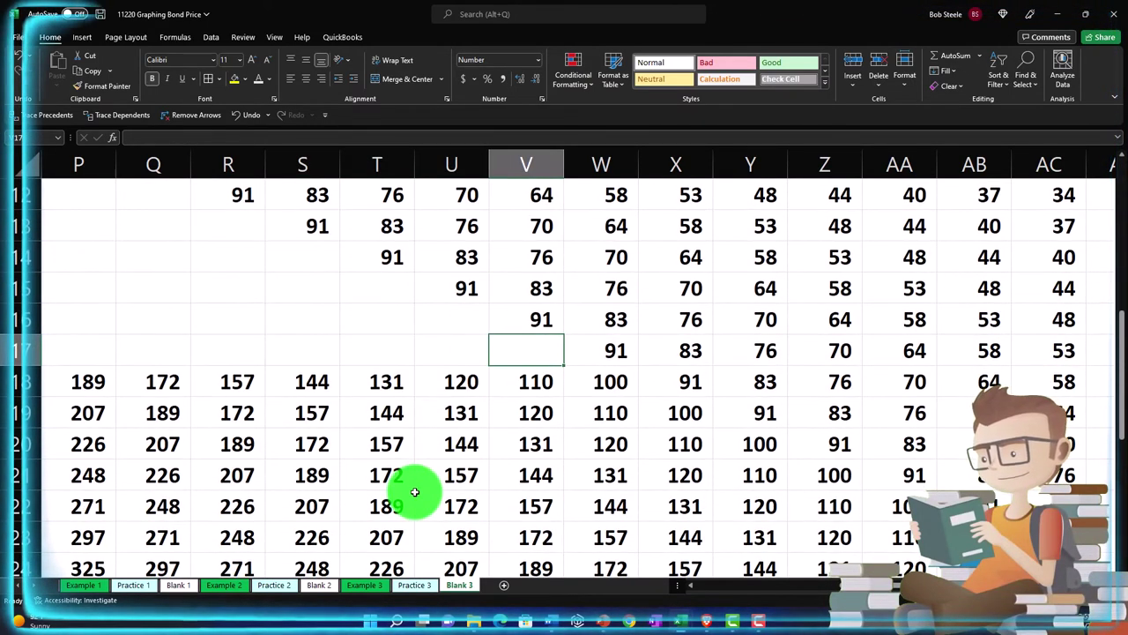
{"action": "left_click_drag", "start_coordinate": [94, 290], "coordinate": [597, 509]}
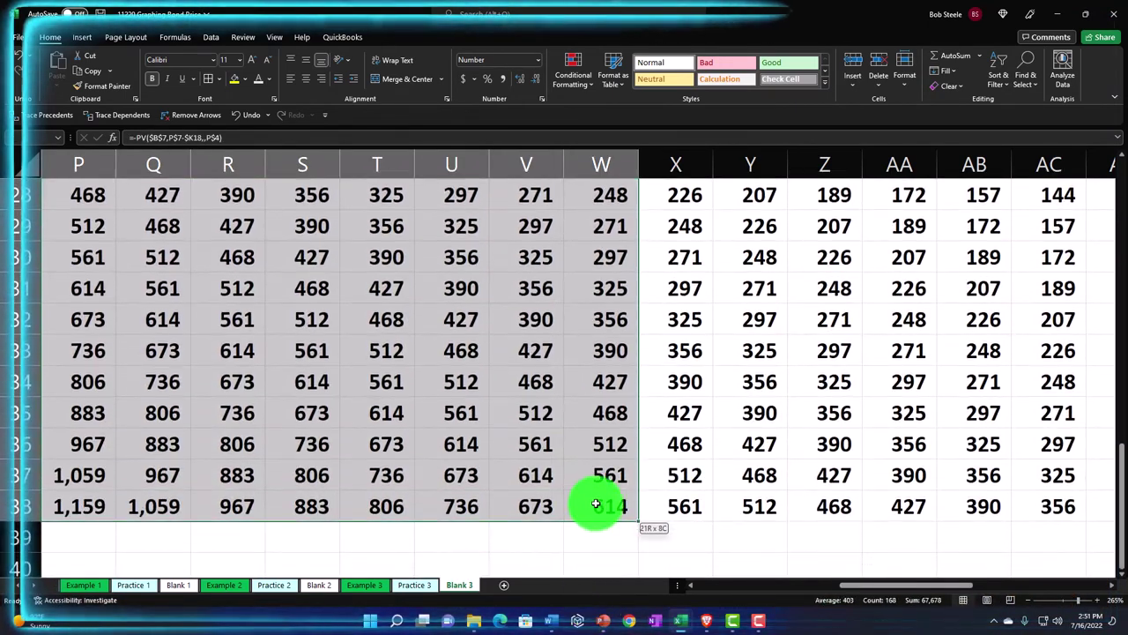
{"action": "key", "text": "Delete"}
Step: Clear the values below the diagonal in columns X and Y, starting at X19 and Y20 and extending to about row 30
{"action": "left_click_drag", "start_coordinate": [851, 584], "coordinate": [920, 585]}
{"action": "scroll", "coordinate": [614, 383], "scroll_direction": "down", "scroll_amount": 1}
{"action": "scroll", "coordinate": [613, 379], "scroll_direction": "down", "scroll_amount": 2}
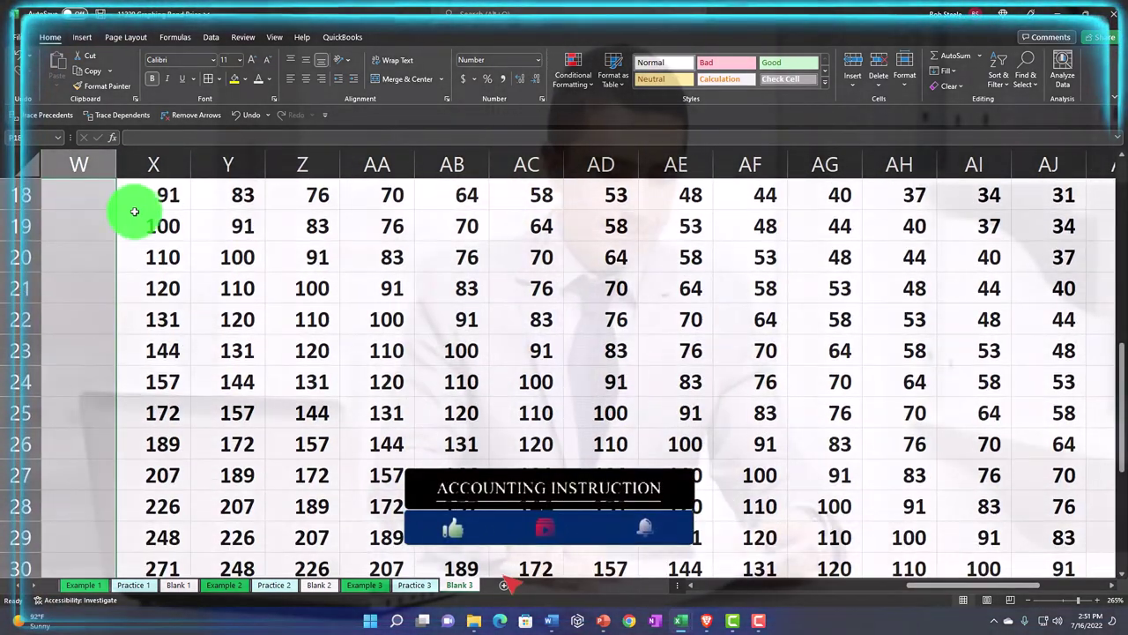
{"action": "left_click_drag", "start_coordinate": [154, 226], "coordinate": [179, 553]}
{"action": "key", "text": "Delete"}
{"action": "left_click_drag", "start_coordinate": [233, 257], "coordinate": [228, 548]}
{"action": "key", "text": "Delete"}
Step: Clear the values below the diagonal in columns Z, AA and AB, starting at Z21, AA22 and AB23
{"action": "left_click_drag", "start_coordinate": [309, 291], "coordinate": [313, 476]}
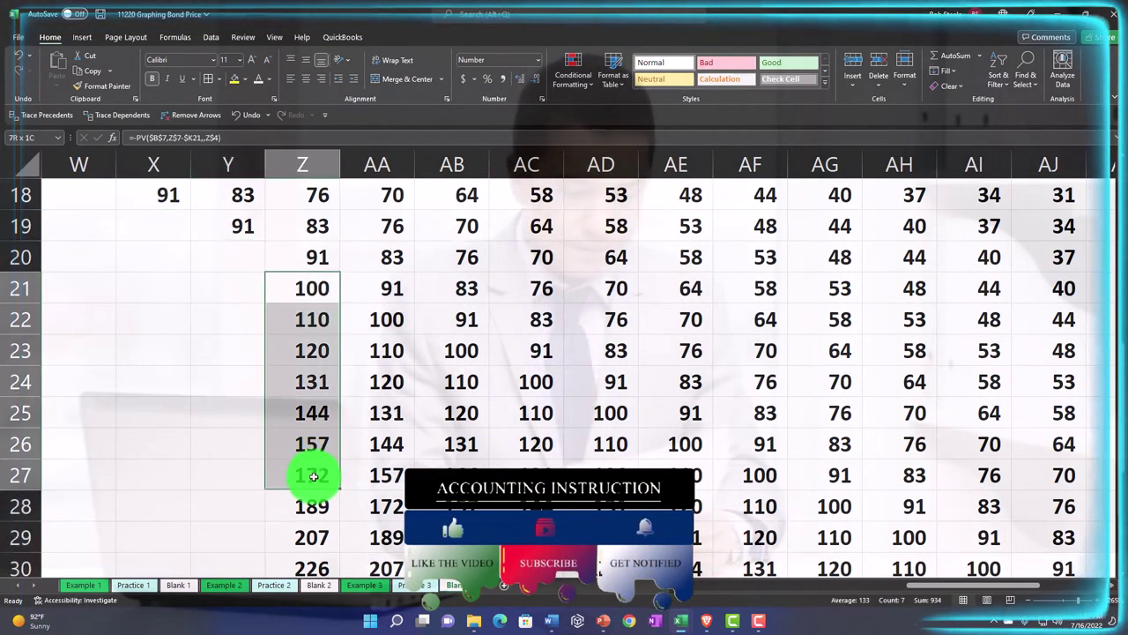
{"action": "key", "text": "Delete"}
{"action": "left_click_drag", "start_coordinate": [375, 319], "coordinate": [379, 458]}
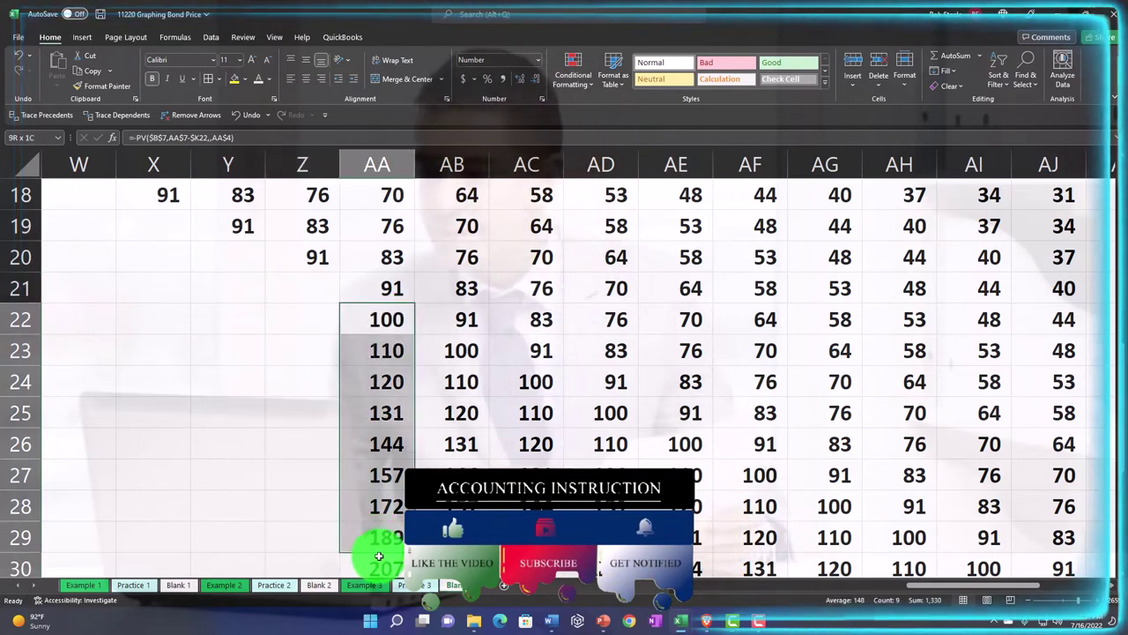
{"action": "key", "text": "Delete"}
{"action": "left_click_drag", "start_coordinate": [452, 350], "coordinate": [454, 476]}
{"action": "key", "text": "Delete"}
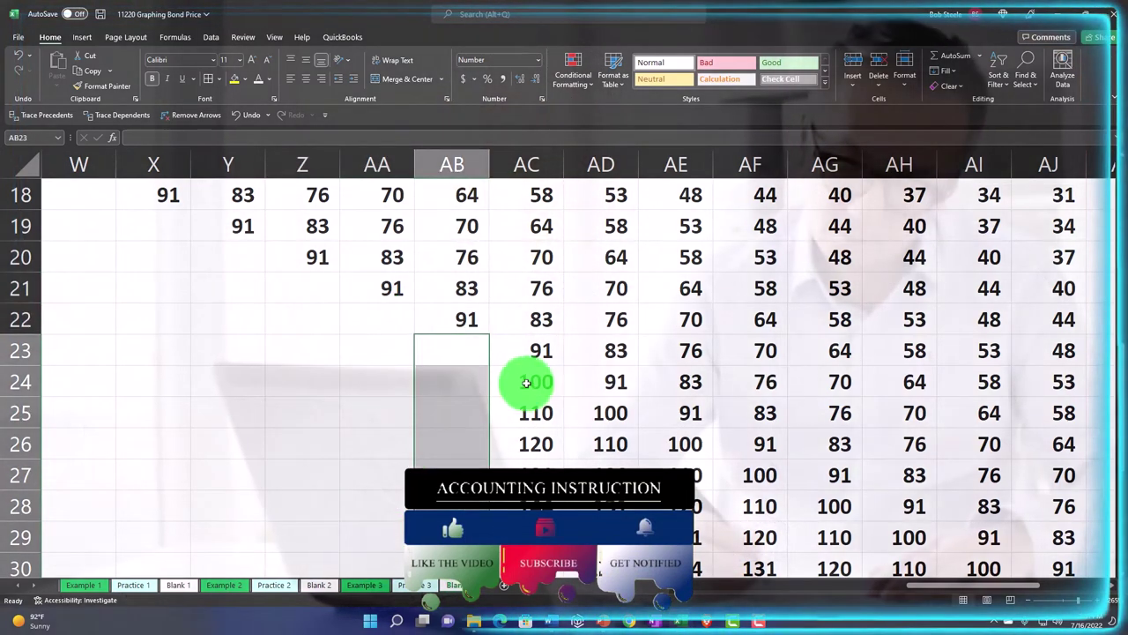
Step: Clear the values below the diagonal in AC24:AC30, AD25:AD30 and AE26:AE30
{"action": "left_click_drag", "start_coordinate": [526, 381], "coordinate": [529, 564]}
{"action": "key", "text": "Delete"}
{"action": "left_click_drag", "start_coordinate": [605, 413], "coordinate": [609, 569]}
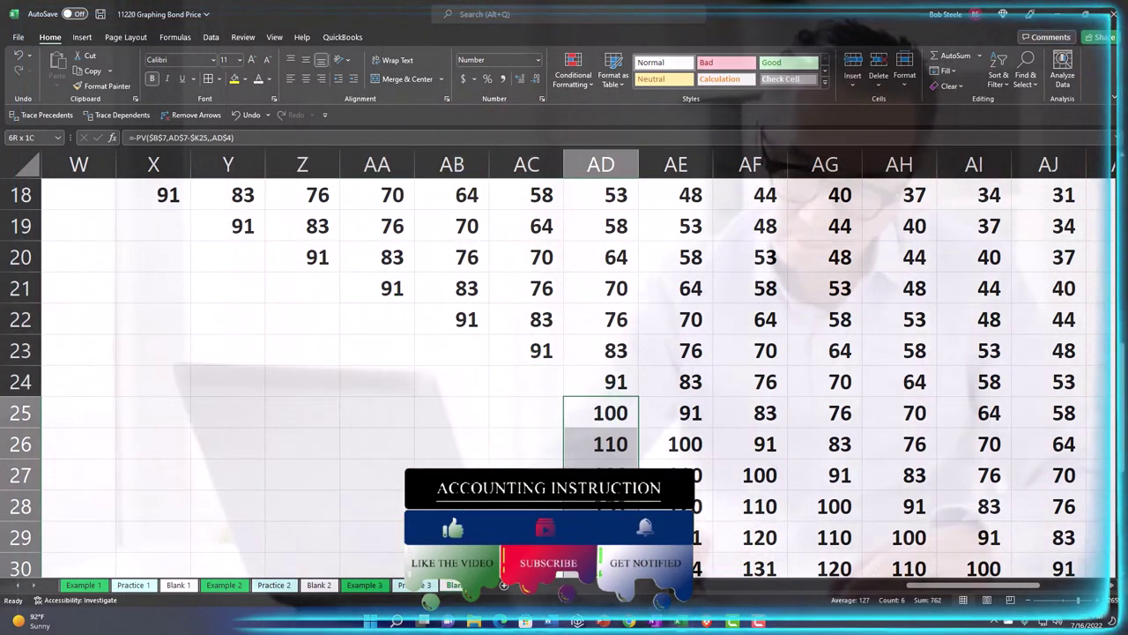
{"action": "key", "text": "Delete"}
{"action": "left_click_drag", "start_coordinate": [679, 445], "coordinate": [696, 574]}
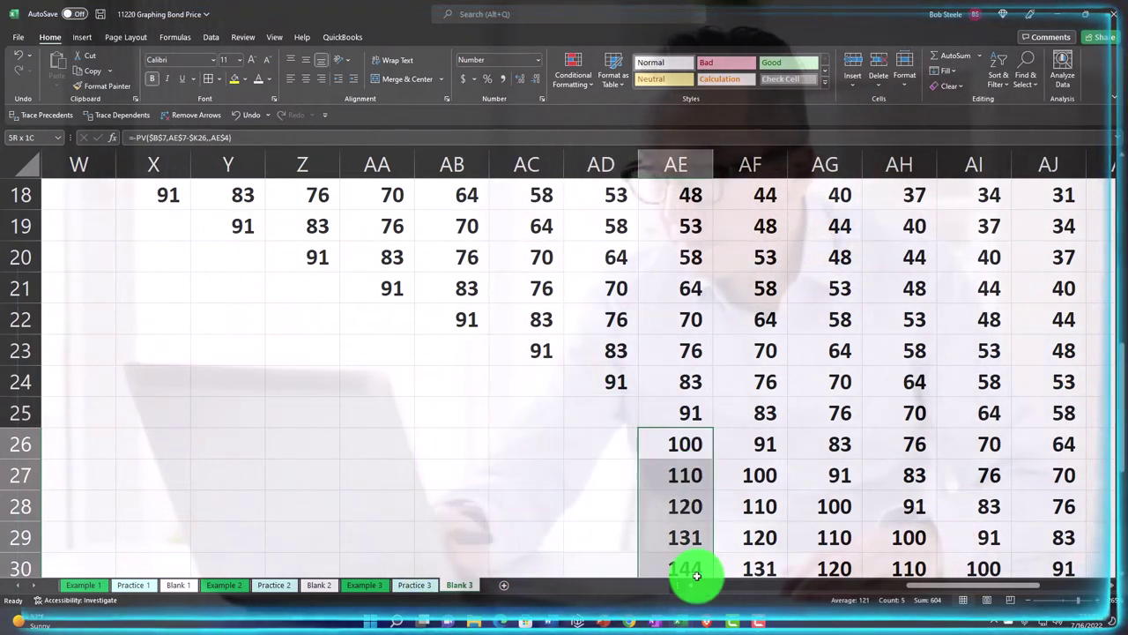
{"action": "key", "text": "Delete"}
Step: Clear the values below the diagonal in AF27:AF30, AG28:AG30 and AH29:AH30
{"action": "left_click_drag", "start_coordinate": [760, 481], "coordinate": [760, 555]}
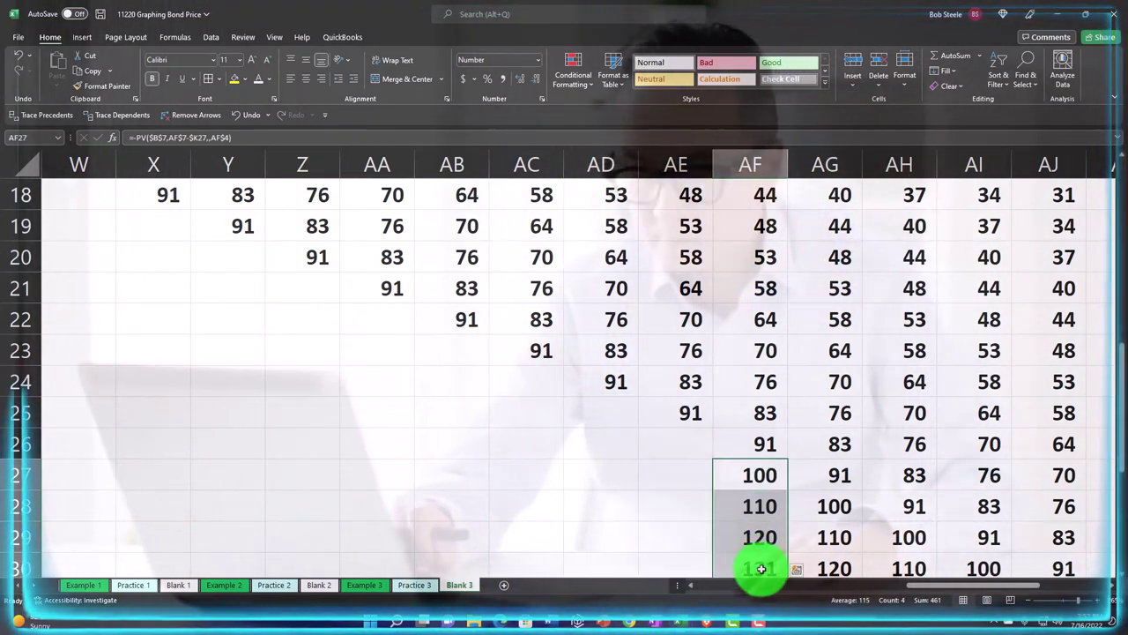
{"action": "key", "text": "Delete"}
{"action": "left_click_drag", "start_coordinate": [838, 516], "coordinate": [838, 559]}
{"action": "key", "text": "Delete"}
{"action": "left_click_drag", "start_coordinate": [907, 536], "coordinate": [912, 562]}
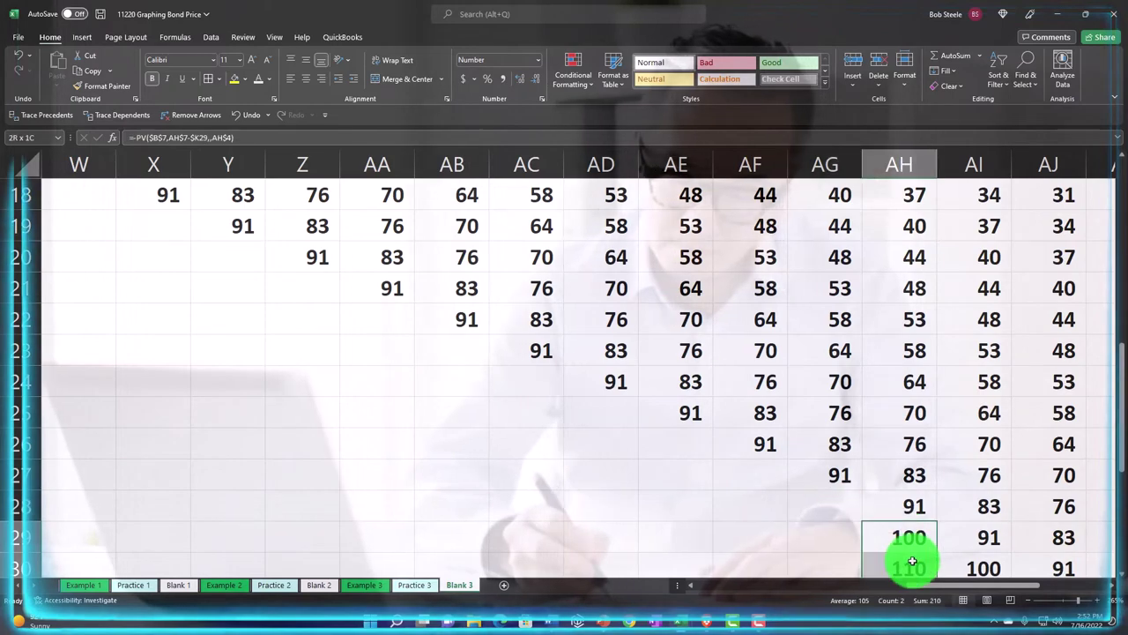
{"action": "key", "text": "Delete"}
Step: Clear the block of leftover present values in columns X through AH down to row 38
{"action": "scroll", "coordinate": [446, 423], "scroll_direction": "down", "scroll_amount": 2}
{"action": "left_click_drag", "start_coordinate": [161, 410], "coordinate": [891, 513]}
{"action": "key", "text": "Delete"}
Step: Clear the values below the diagonal in AI30:AI38 and AJ31:AJ38
{"action": "left_click_drag", "start_coordinate": [920, 581], "coordinate": [1020, 591]}
{"action": "left_click", "coordinate": [456, 323]}
{"action": "left_click_drag", "start_coordinate": [486, 252], "coordinate": [479, 503]}
{"action": "key", "text": "Delete"}
{"action": "left_click_drag", "start_coordinate": [555, 291], "coordinate": [540, 501]}
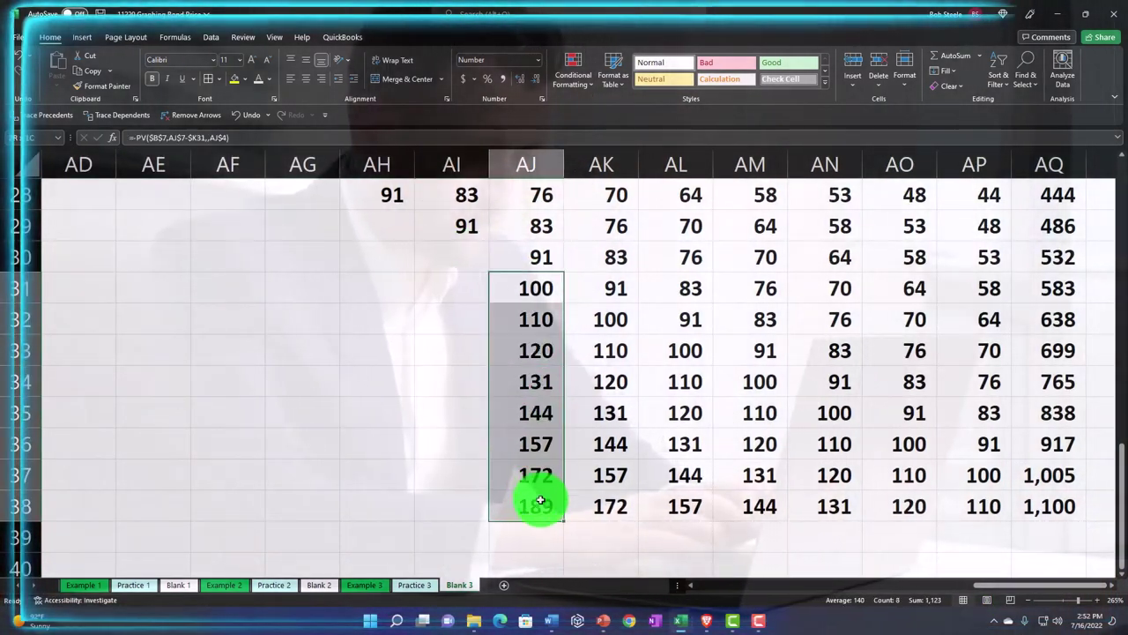
{"action": "key", "text": "Delete"}
Step: Clear the values below the diagonal in AK32:AK38, AL33:AL38 and AM34:AM38
{"action": "left_click_drag", "start_coordinate": [612, 320], "coordinate": [605, 499]}
{"action": "key", "text": "Delete"}
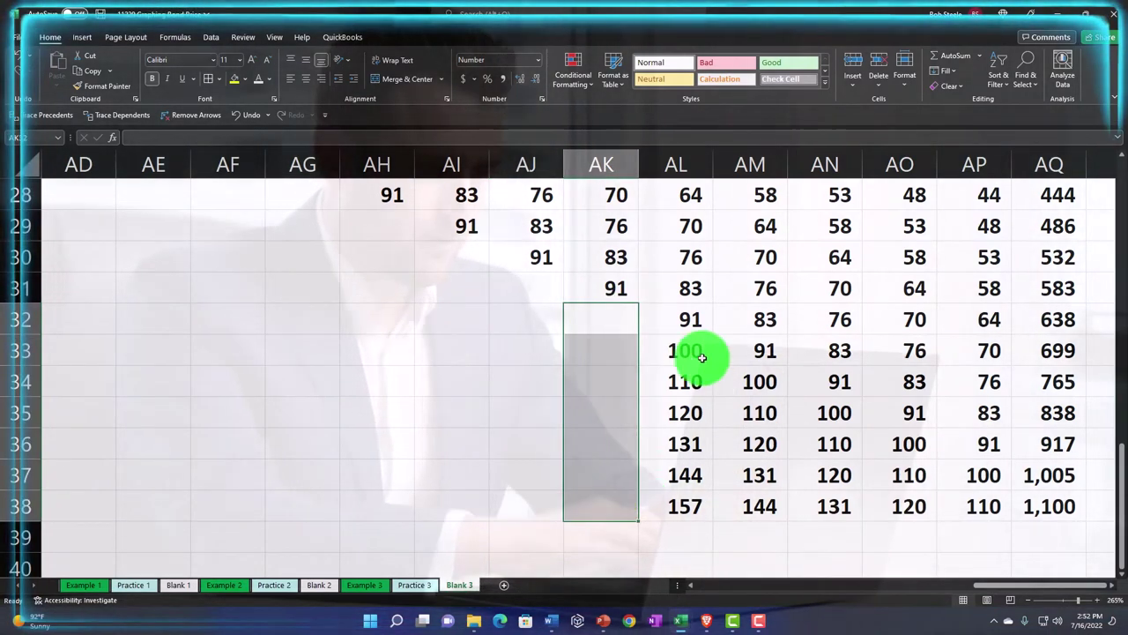
{"action": "left_click_drag", "start_coordinate": [701, 356], "coordinate": [675, 499]}
{"action": "key", "text": "Delete"}
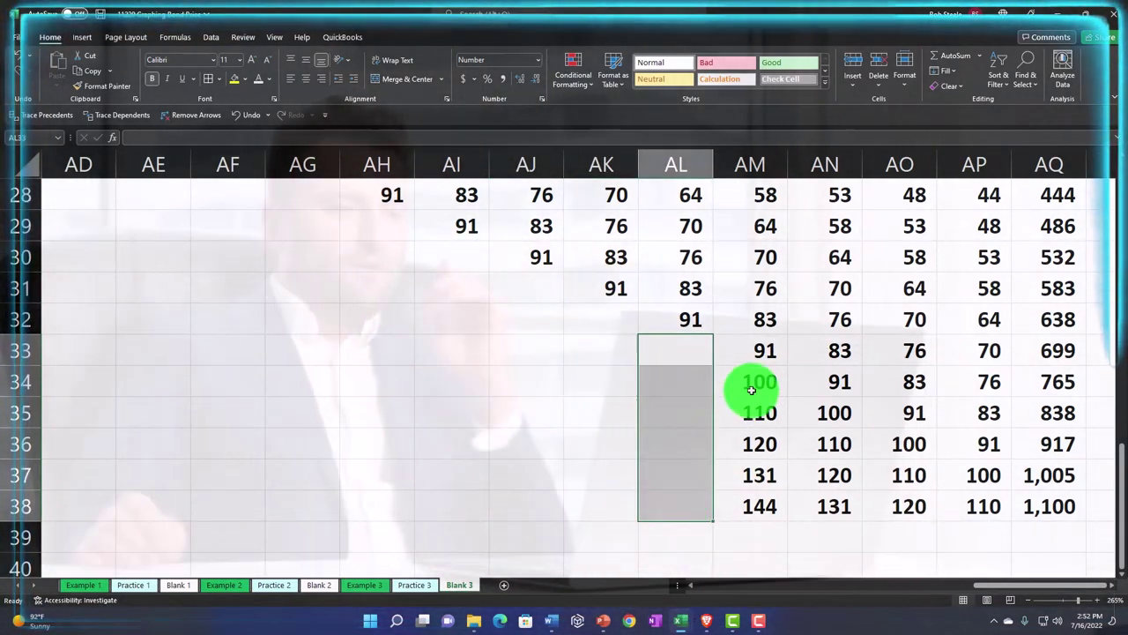
{"action": "left_click_drag", "start_coordinate": [751, 389], "coordinate": [756, 503]}
{"action": "key", "text": "Delete"}
Step: Clear the last unneeded values in AN35:AN38, AO36:AO38, AP37:AP38 and AQ38
{"action": "left_click_drag", "start_coordinate": [842, 415], "coordinate": [841, 504]}
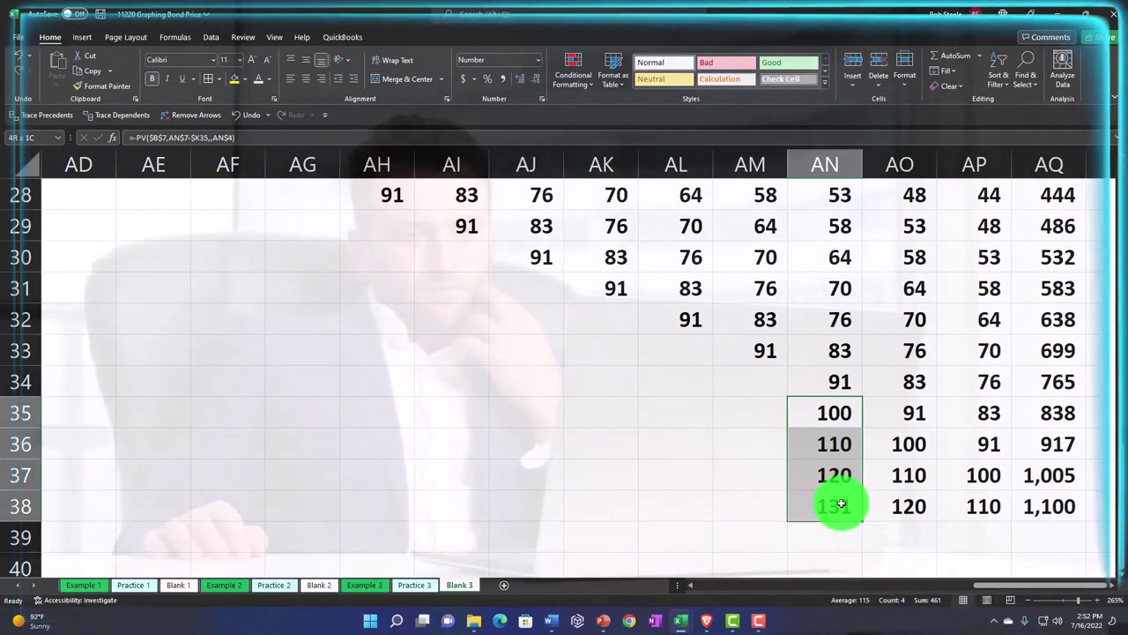
{"action": "key", "text": "Delete"}
{"action": "left_click_drag", "start_coordinate": [902, 446], "coordinate": [904, 504]}
{"action": "key", "text": "Delete"}
{"action": "left_click_drag", "start_coordinate": [982, 473], "coordinate": [989, 504]}
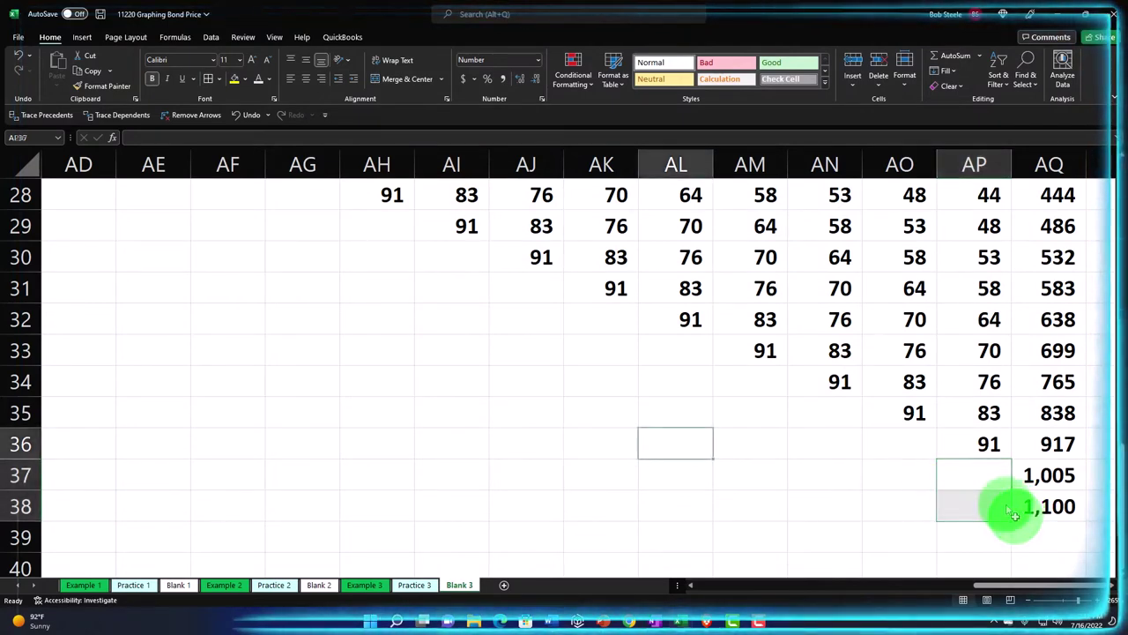
{"action": "left_click", "coordinate": [1038, 505]}
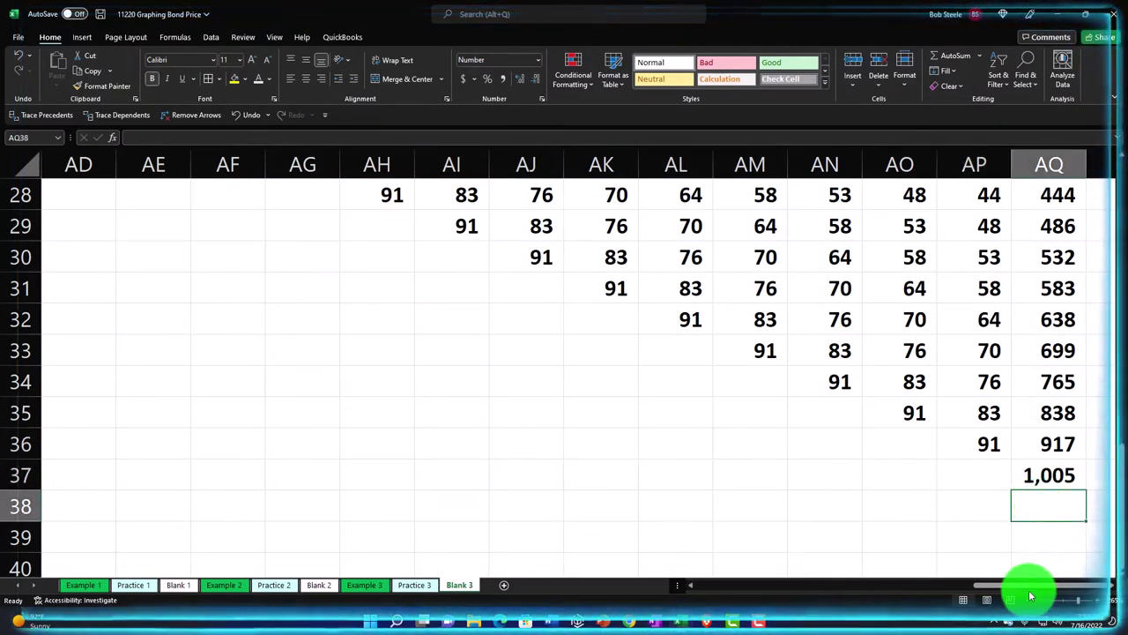
Step: Fill the price total from L10 down through L38 to price the remaining years up to year 30
{"action": "left_click_drag", "start_coordinate": [1031, 596], "coordinate": [808, 591]}
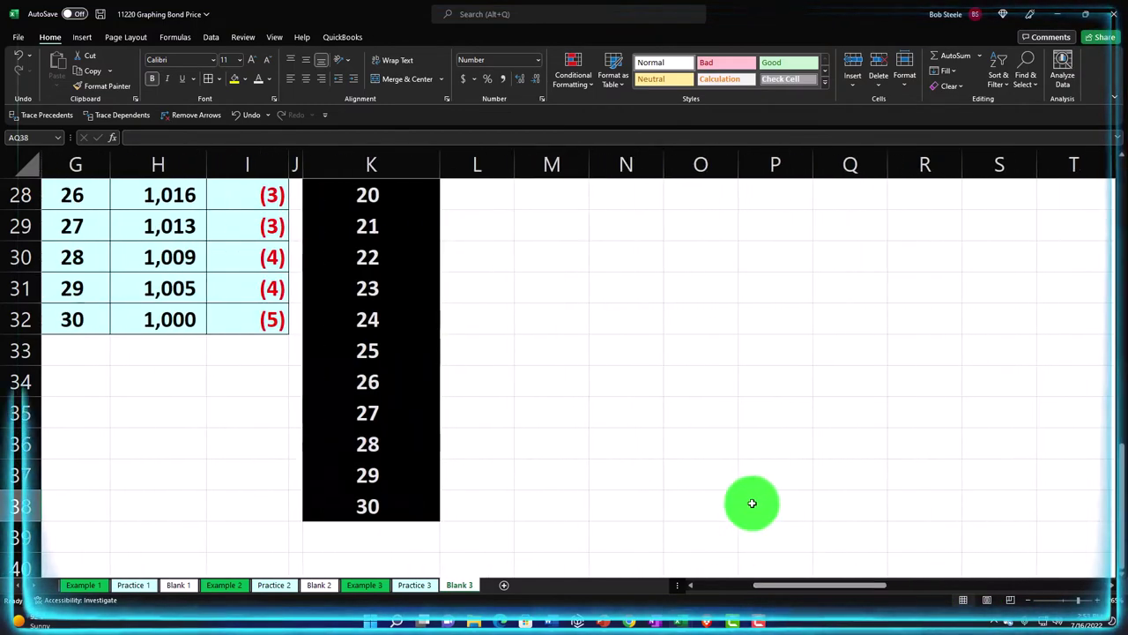
{"action": "scroll", "coordinate": [702, 468], "scroll_direction": "up", "scroll_amount": 9}
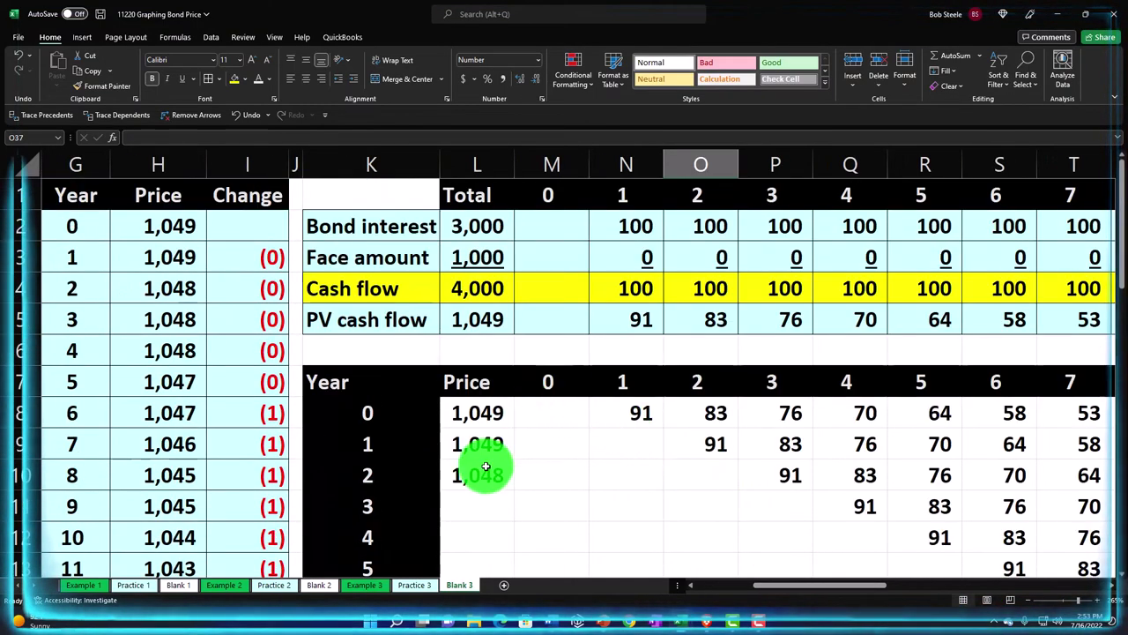
{"action": "left_click", "coordinate": [485, 466]}
{"action": "scroll", "coordinate": [491, 461], "scroll_direction": "down", "scroll_amount": 1}
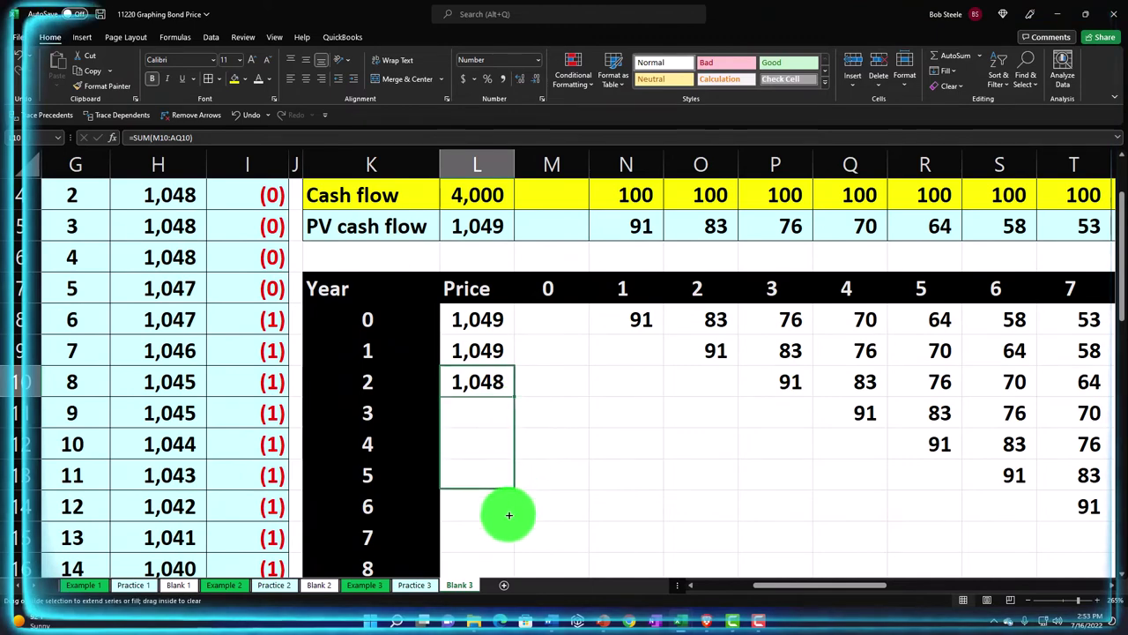
{"action": "left_click_drag", "start_coordinate": [508, 515], "coordinate": [489, 526]}
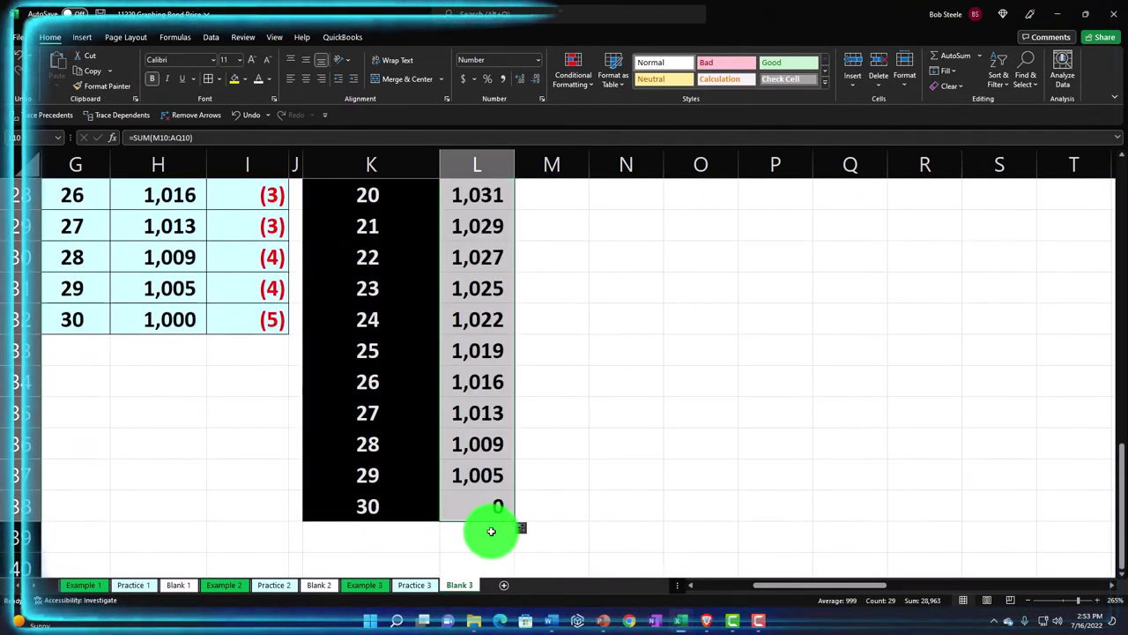
Step: Try replacing the present value in AQ37 with 1,000, check the year 29 price in column L, and undo the entry
{"action": "left_click_drag", "start_coordinate": [483, 476], "coordinate": [483, 414]}
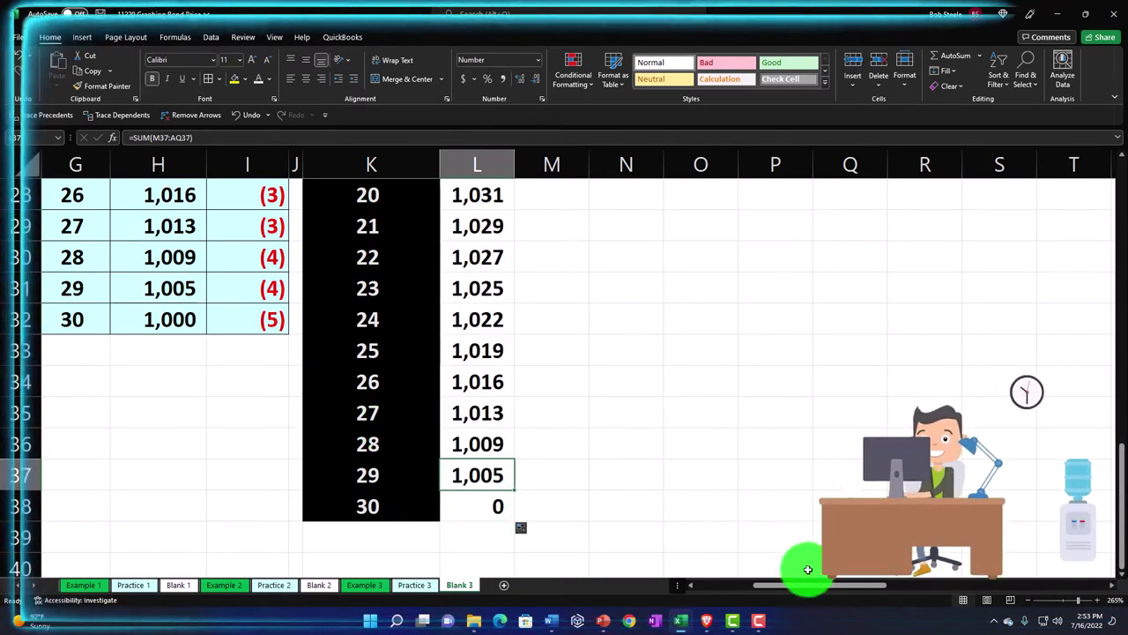
{"action": "left_click_drag", "start_coordinate": [808, 569], "coordinate": [1039, 598]}
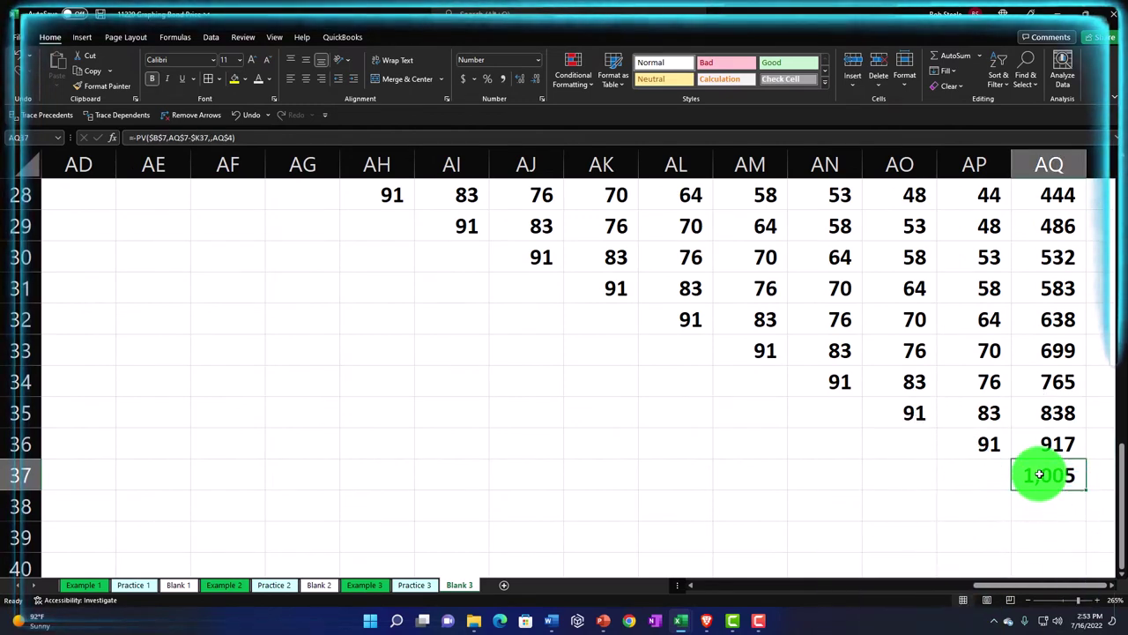
{"action": "key", "text": "Return"}
{"action": "key", "text": "Left"}
{"action": "key", "text": "Left"}
{"action": "key", "text": "Left"}
{"action": "key", "text": "Left"}
{"action": "key", "text": "Left"}
{"action": "key", "text": "Left"}
{"action": "key", "text": "Left"}
{"action": "key", "text": "Left"}
{"action": "key", "text": "Left"}
{"action": "key", "text": "Left"}
{"action": "key", "text": "Left"}
{"action": "key", "text": "Left"}
{"action": "key", "text": "Left"}
{"action": "key", "text": "Left"}
{"action": "key", "text": "Left"}
{"action": "key", "text": "Left"}
{"action": "key", "text": "Left"}
{"action": "key", "text": "Left"}
{"action": "key", "text": "Left"}
{"action": "key", "text": "Left"}
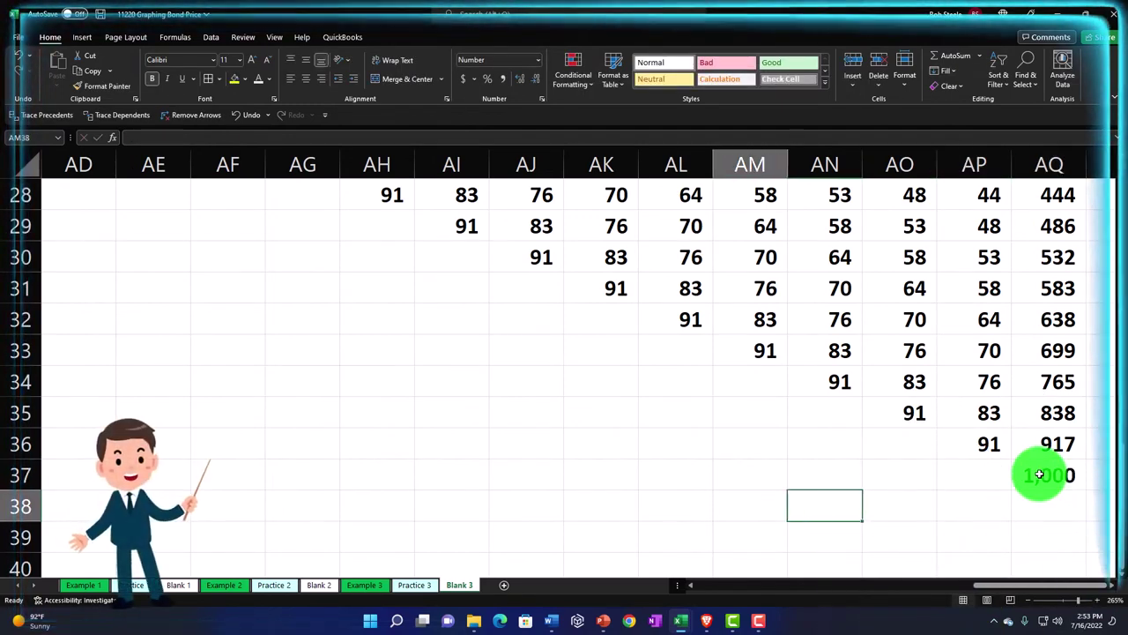
{"action": "key", "text": "Left"}
{"action": "key", "text": "Left"}
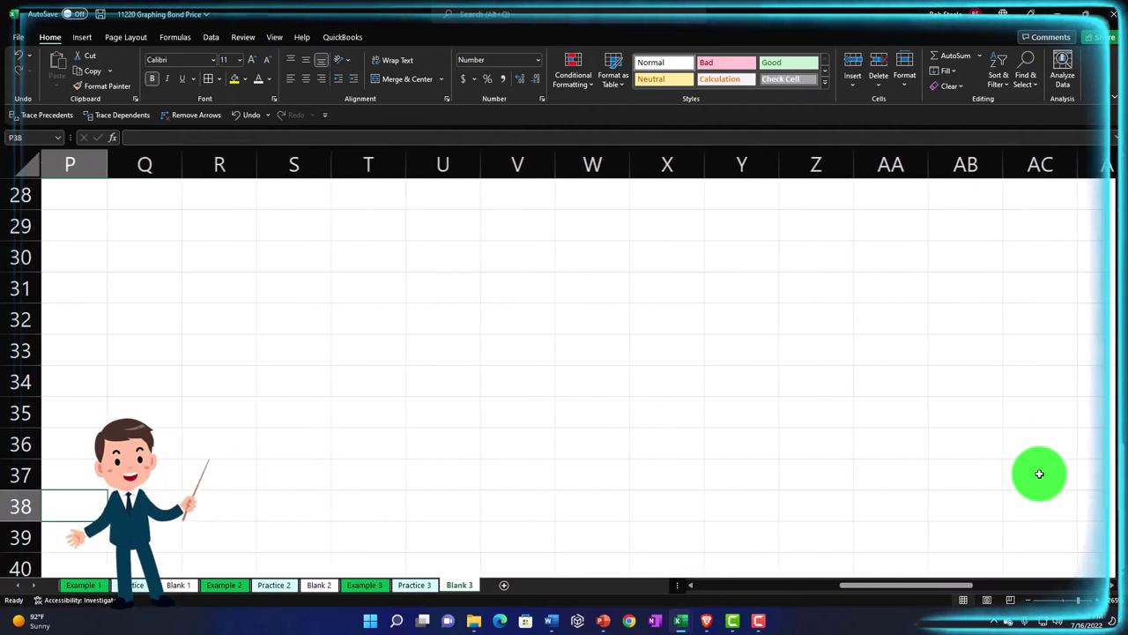
{"action": "key", "text": "Left"}
{"action": "key", "text": "Left"}
{"action": "key", "text": "Left"}
{"action": "key", "text": "Left"}
{"action": "key", "text": "Left"}
{"action": "key", "text": "Left"}
{"action": "key", "text": "Left"}
{"action": "key", "text": "Left"}
{"action": "key", "text": "Left"}
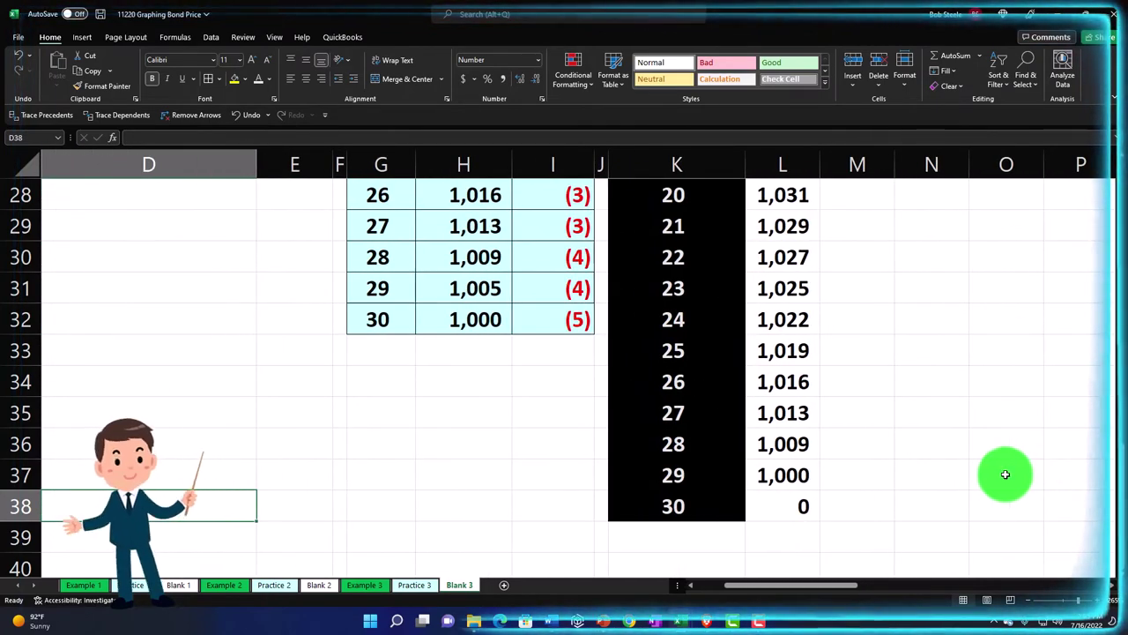
{"action": "key", "text": "ctrl+End"}
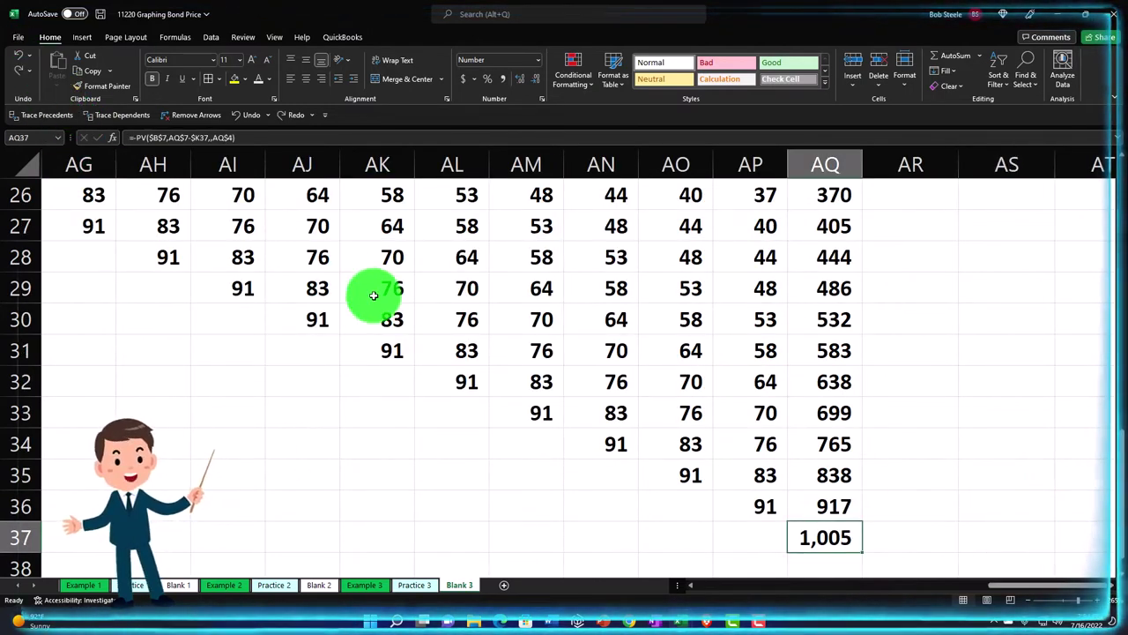
Step: Examine the year 29 and year 30 prices at the end of the price column in L37:L38
{"action": "left_click", "coordinate": [552, 432]}
{"action": "key", "text": "Left"}
{"action": "key", "text": "Left"}
{"action": "key", "text": "Left"}
{"action": "key", "text": "Left"}
{"action": "key", "text": "Left"}
{"action": "key", "text": "Left"}
{"action": "key", "text": "Left"}
{"action": "key", "text": "Left"}
{"action": "key", "text": "Left"}
{"action": "key", "text": "Left"}
{"action": "key", "text": "Left"}
{"action": "key", "text": "Left"}
{"action": "key", "text": "Left"}
{"action": "key", "text": "Left"}
{"action": "key", "text": "Left"}
{"action": "key", "text": "Left"}
{"action": "key", "text": "Left"}
{"action": "key", "text": "Left"}
{"action": "key", "text": "Left"}
{"action": "key", "text": "Left"}
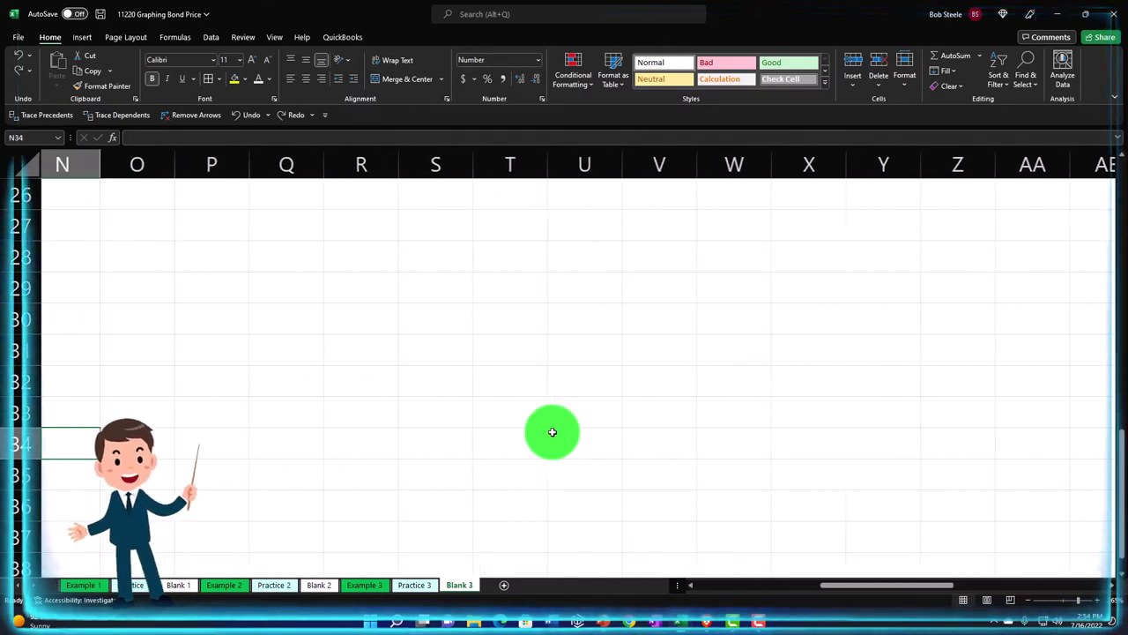
{"action": "key", "text": "Left"}
{"action": "key", "text": "Left"}
{"action": "key", "text": "Left"}
{"action": "key", "text": "Left"}
{"action": "key", "text": "Left"}
{"action": "key", "text": "Left"}
{"action": "key", "text": "Left"}
{"action": "key", "text": "Left"}
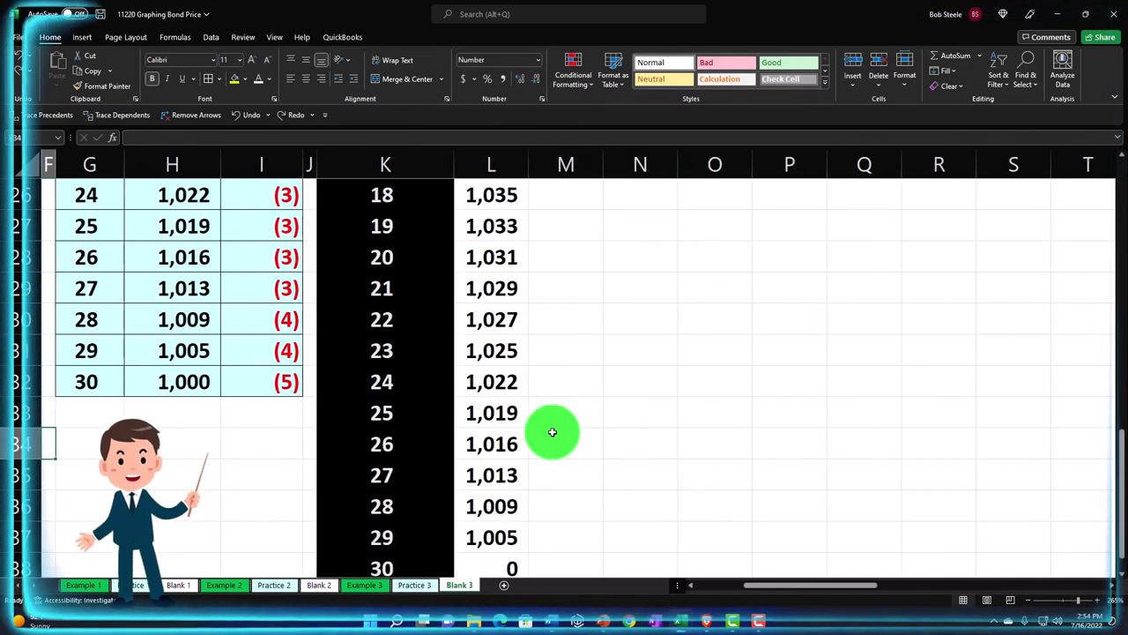
{"action": "scroll", "coordinate": [501, 534], "scroll_direction": "down", "scroll_amount": 1}
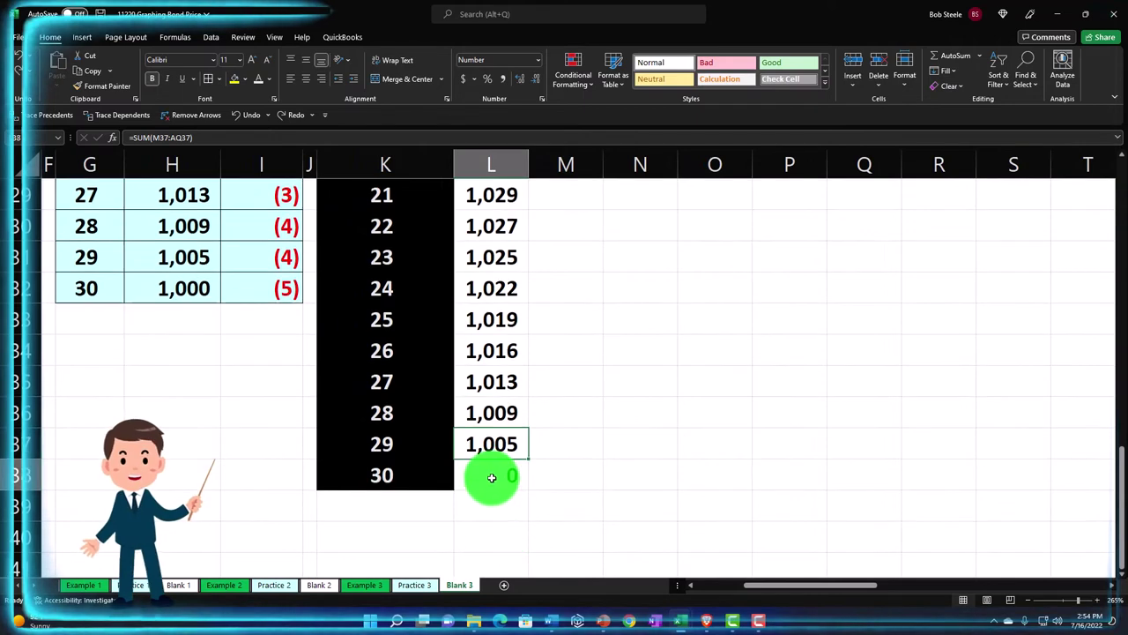
Step: Enter 1000 as the year 30 price in L38 after checking the empty year 30 row of the present value table
{"action": "left_click_drag", "start_coordinate": [798, 587], "coordinate": [1060, 589]}
{"action": "key", "text": "Right"}
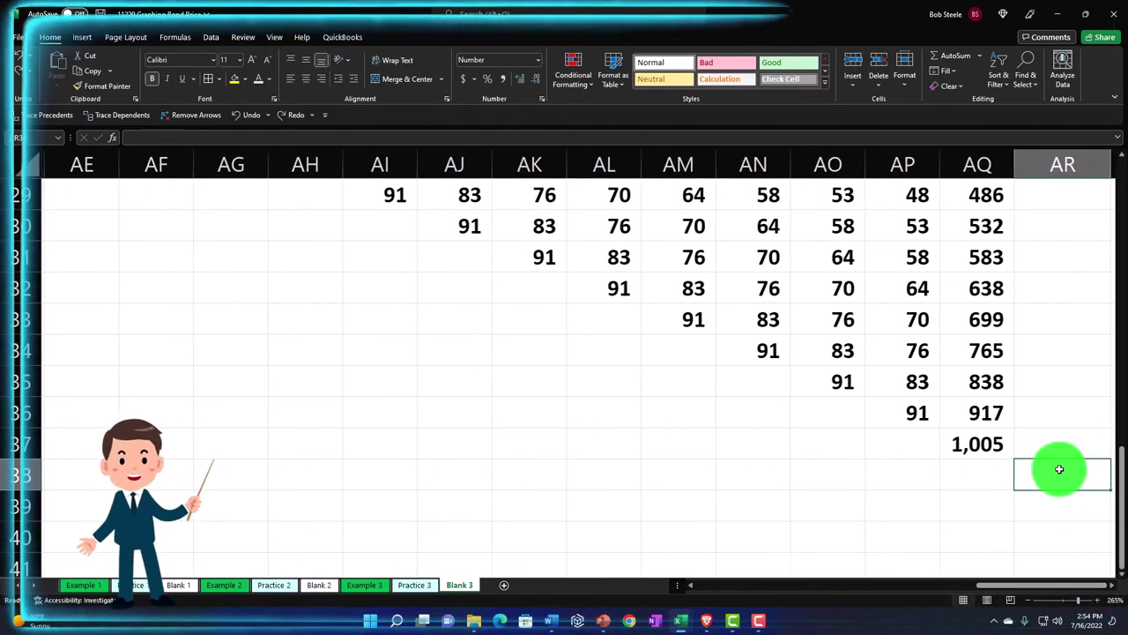
{"action": "scroll", "coordinate": [1062, 476], "scroll_direction": "up", "scroll_amount": 9}
{"action": "scroll", "coordinate": [1070, 485], "scroll_direction": "down", "scroll_amount": 11}
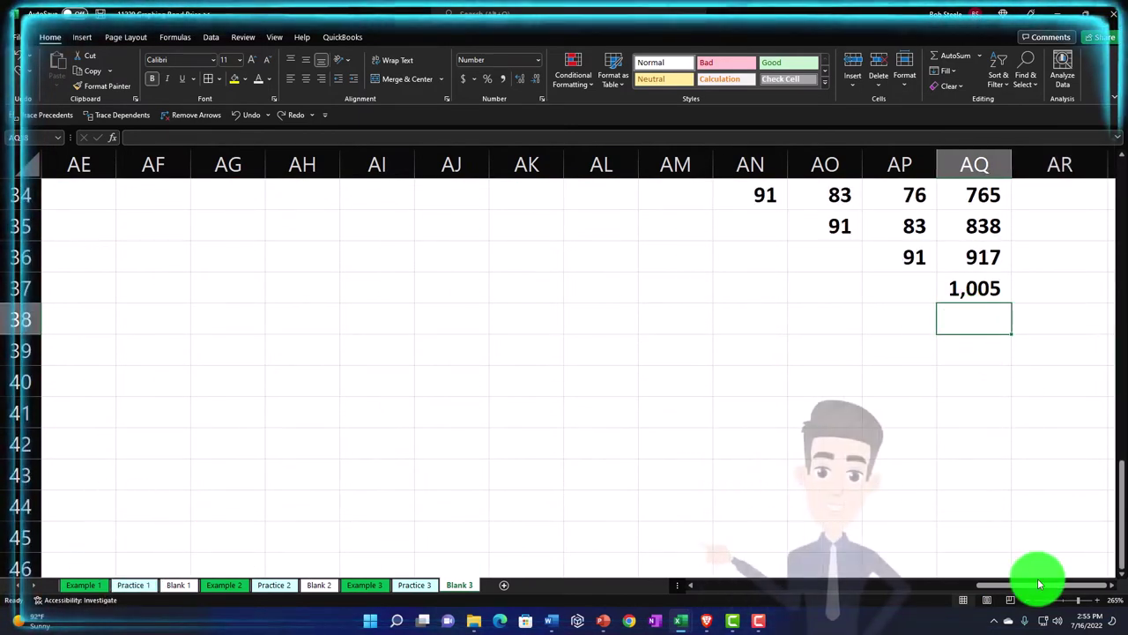
{"action": "left_click_drag", "start_coordinate": [1032, 579], "coordinate": [784, 555]}
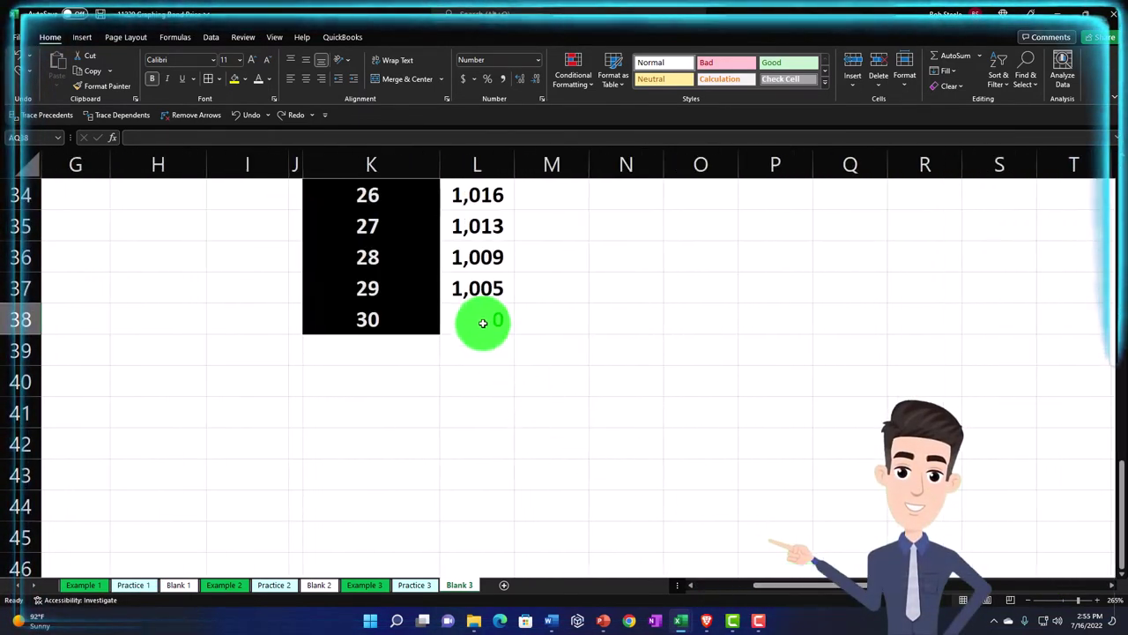
{"action": "type", "text": "1000"}
{"action": "key", "text": "Return"}
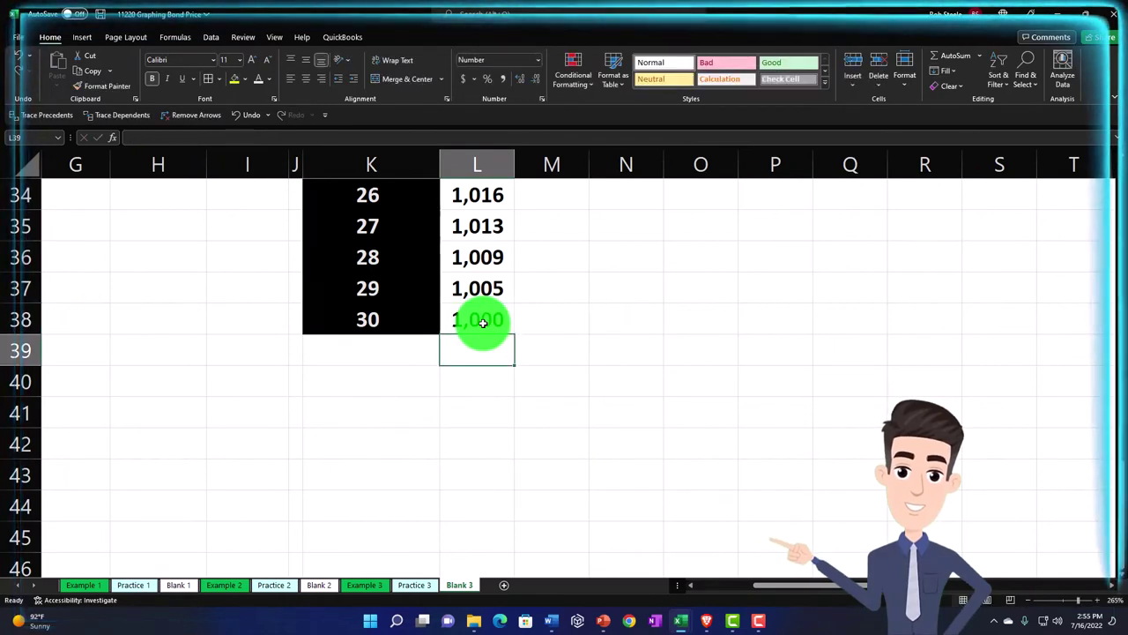
Step: Compare the year 30 price with H32 and examine the present value formulas across rows 8 to 10 of the price table
{"action": "scroll", "coordinate": [483, 322], "scroll_direction": "up", "scroll_amount": 2}
{"action": "left_click", "coordinate": [151, 315]}
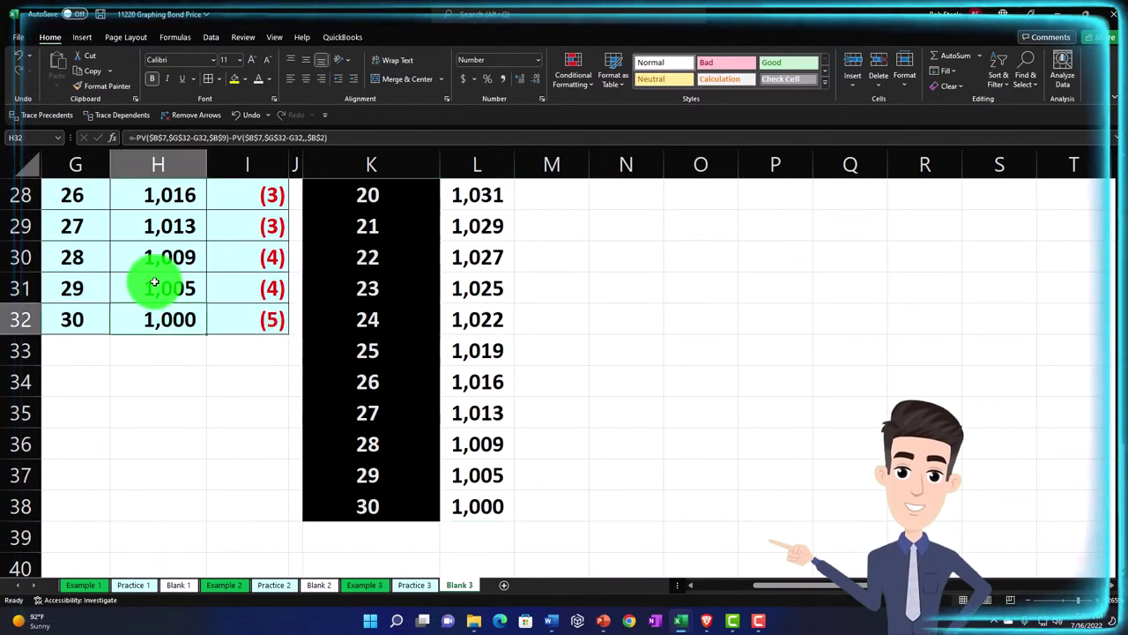
{"action": "scroll", "coordinate": [493, 444], "scroll_direction": "up", "scroll_amount": 8}
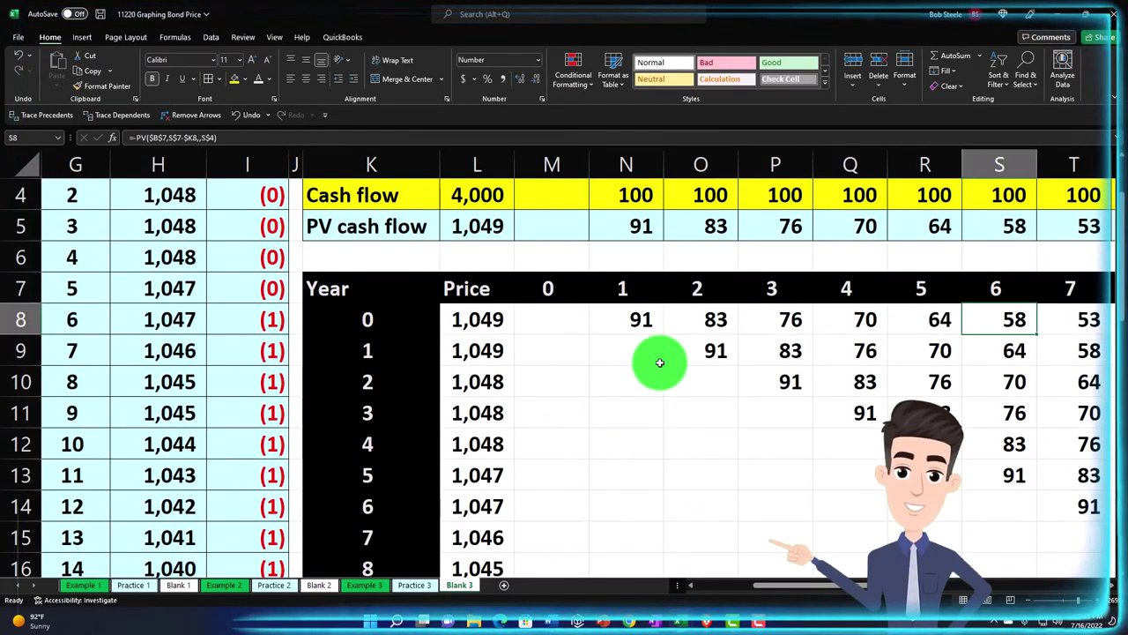
{"action": "key", "text": "Right"}
{"action": "key", "text": "Right"}
{"action": "key", "text": "Right"}
{"action": "key", "text": "Right"}
{"action": "key", "text": "Right"}
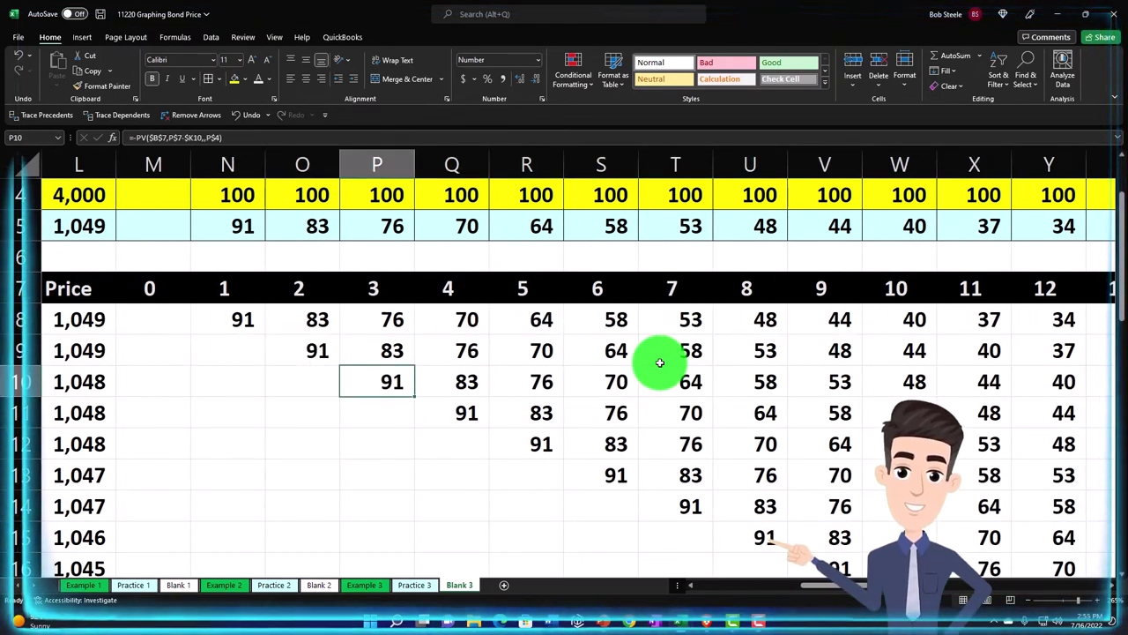
{"action": "key", "text": "Down"}
{"action": "key", "text": "Right"}
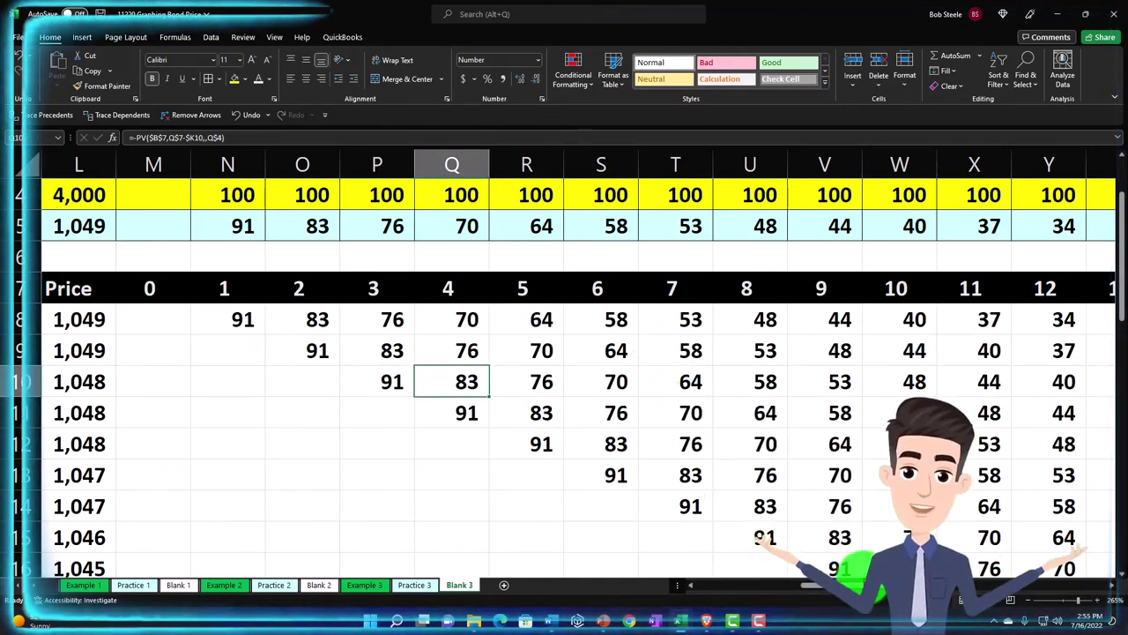
Step: Apply cell borders and a light blue fill to the price and present value table in L8:AQ37
{"action": "scroll", "coordinate": [352, 353], "scroll_direction": "left", "scroll_amount": 3}
{"action": "left_click", "coordinate": [322, 320]}
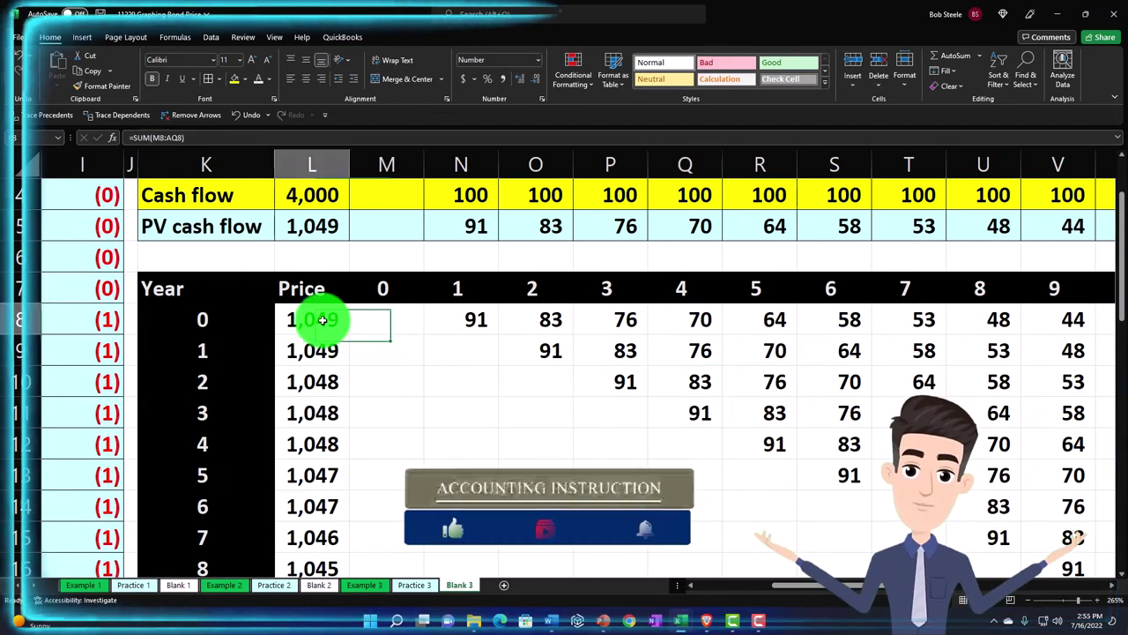
{"action": "left_click_drag", "start_coordinate": [323, 320], "coordinate": [1026, 477]}
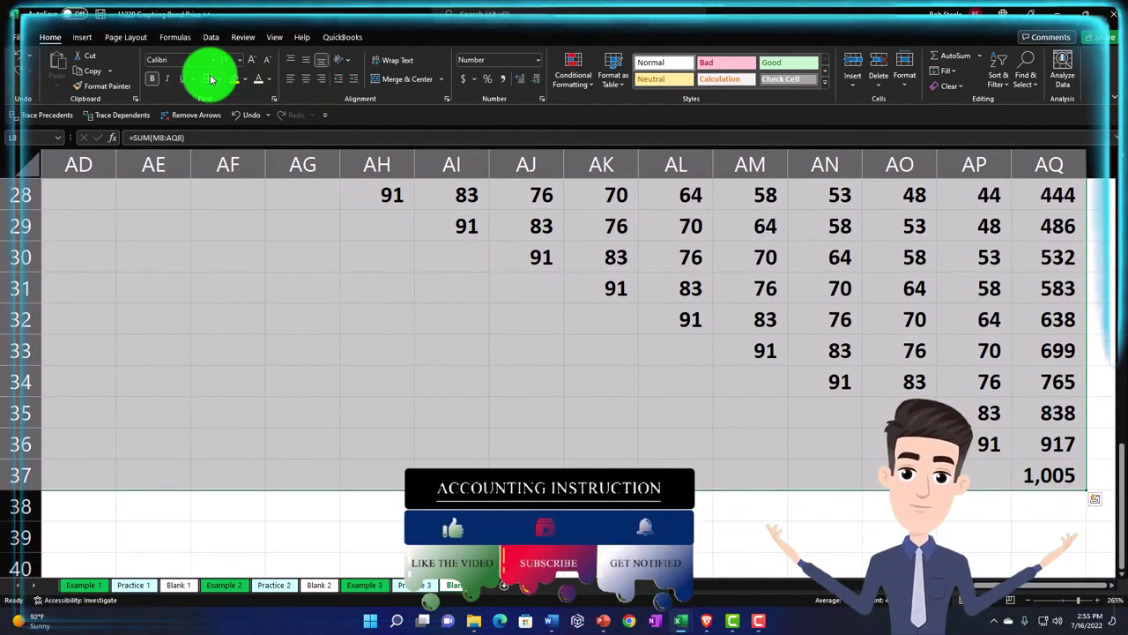
{"action": "key", "text": "ctrl+BackSpace"}
{"action": "left_click", "coordinate": [245, 79]}
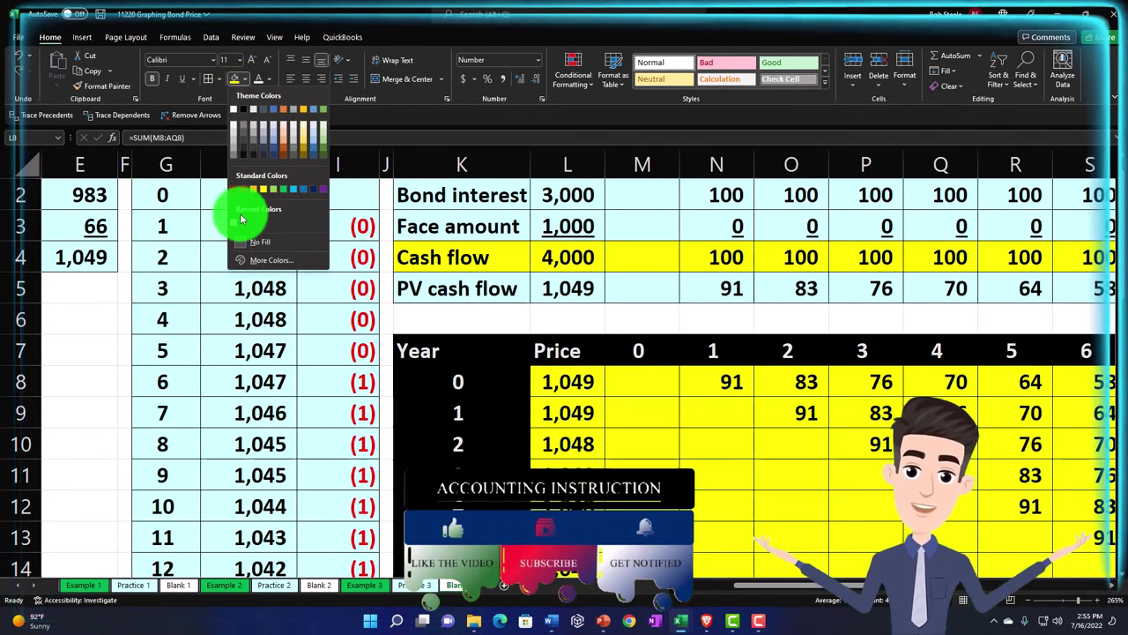
{"action": "left_click", "coordinate": [284, 134]}
Step: Insert a Scatter with Smooth Lines and Markers chart from the year and price data in G2:H32
{"action": "scroll", "coordinate": [347, 352], "scroll_direction": "left", "scroll_amount": 3}
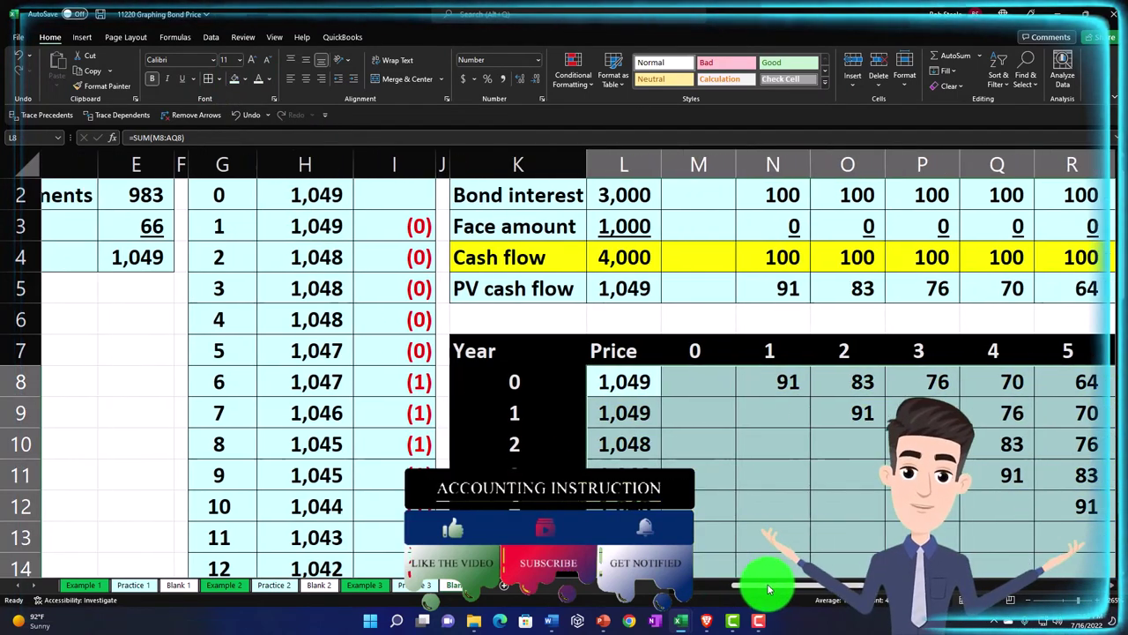
{"action": "scroll", "coordinate": [343, 367], "scroll_direction": "up", "scroll_amount": 1}
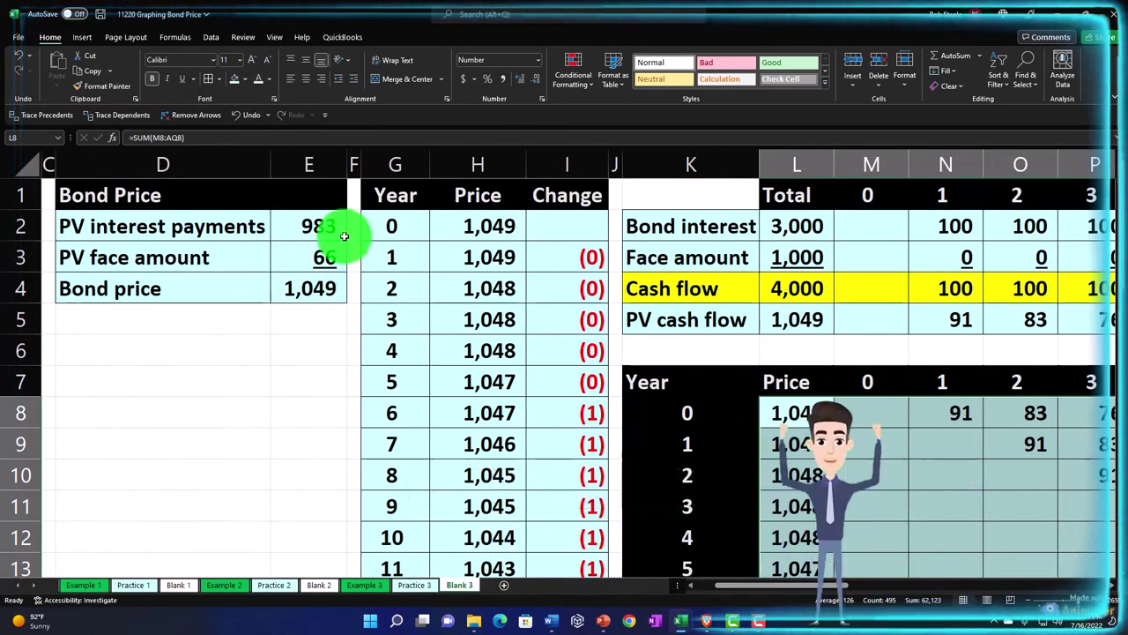
{"action": "left_click_drag", "start_coordinate": [391, 226], "coordinate": [486, 504]}
{"action": "left_click", "coordinate": [82, 38]}
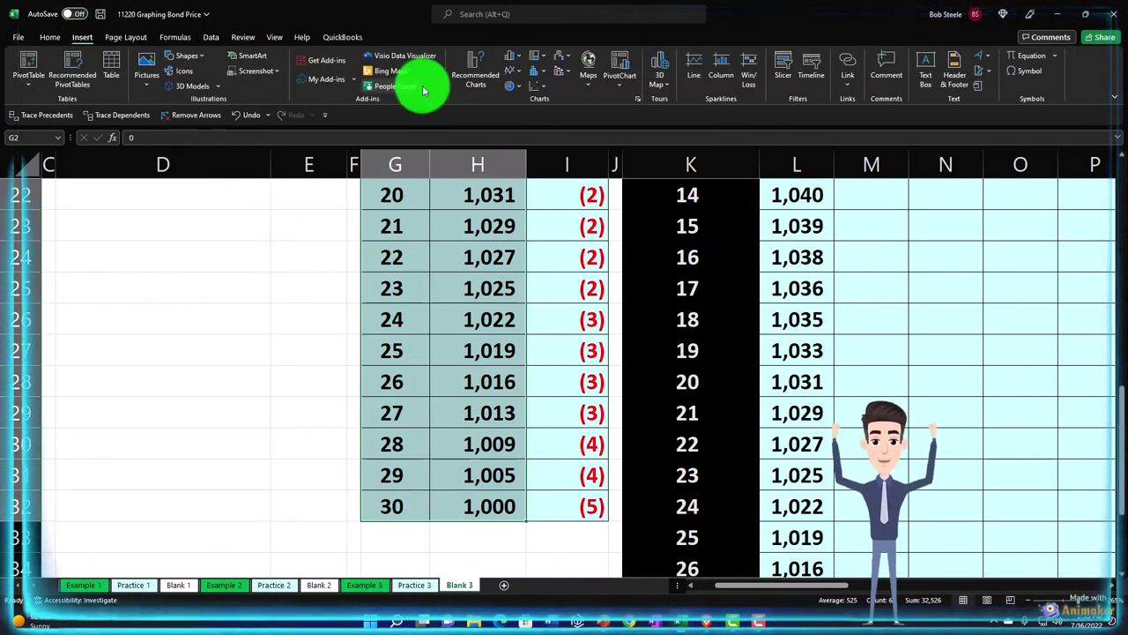
{"action": "left_click", "coordinate": [545, 95]}
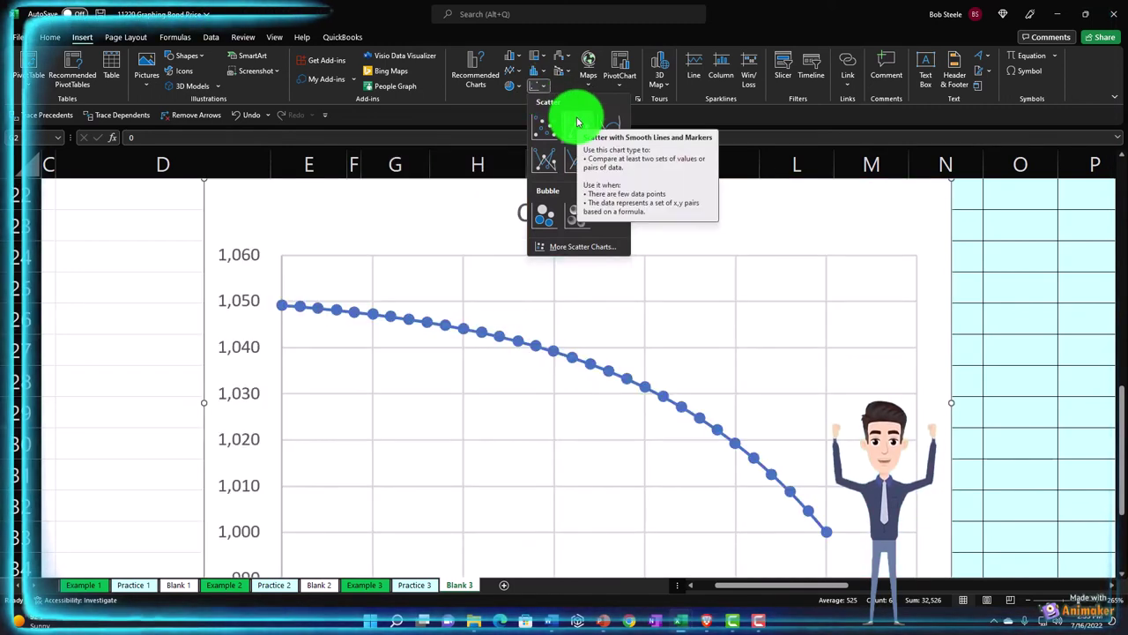
{"action": "left_click", "coordinate": [577, 122]}
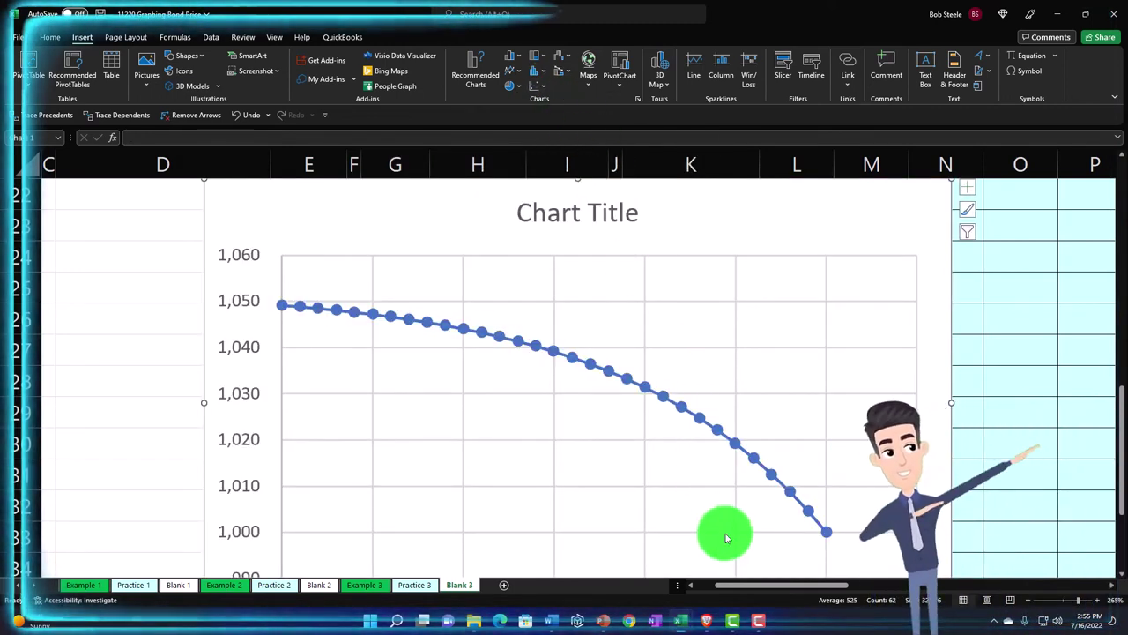
Step: Move the chart onto the empty lower part of the present value table, starting in column M near row 20
{"action": "left_click_drag", "start_coordinate": [750, 589], "coordinate": [801, 592]}
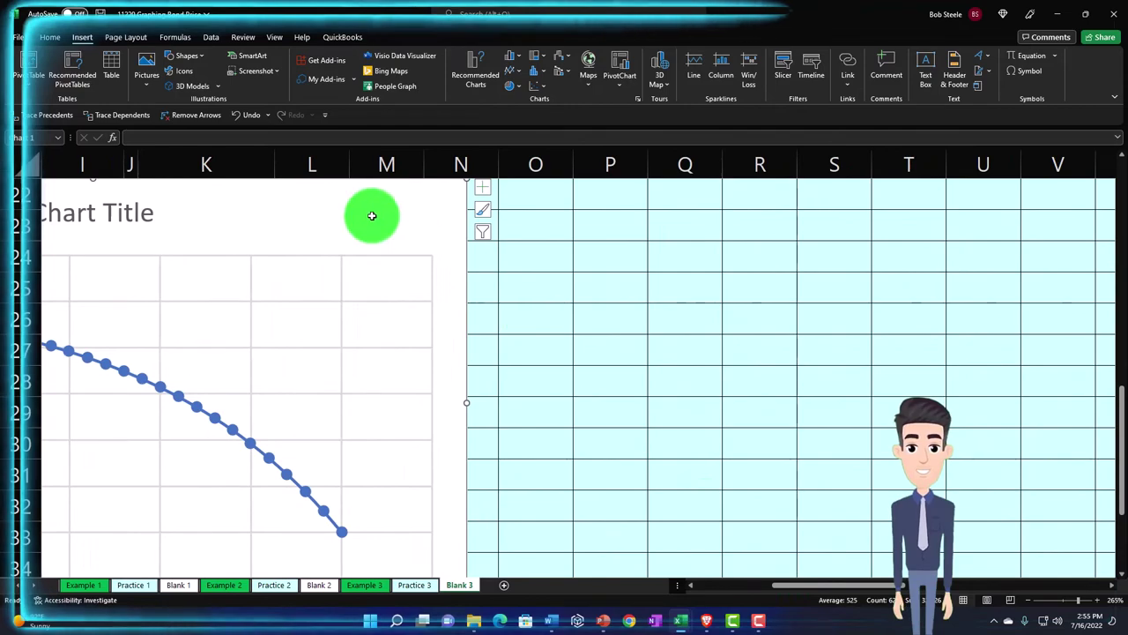
{"action": "left_click_drag", "start_coordinate": [370, 214], "coordinate": [950, 244]}
{"action": "scroll", "coordinate": [373, 340], "scroll_direction": "up", "scroll_amount": 3}
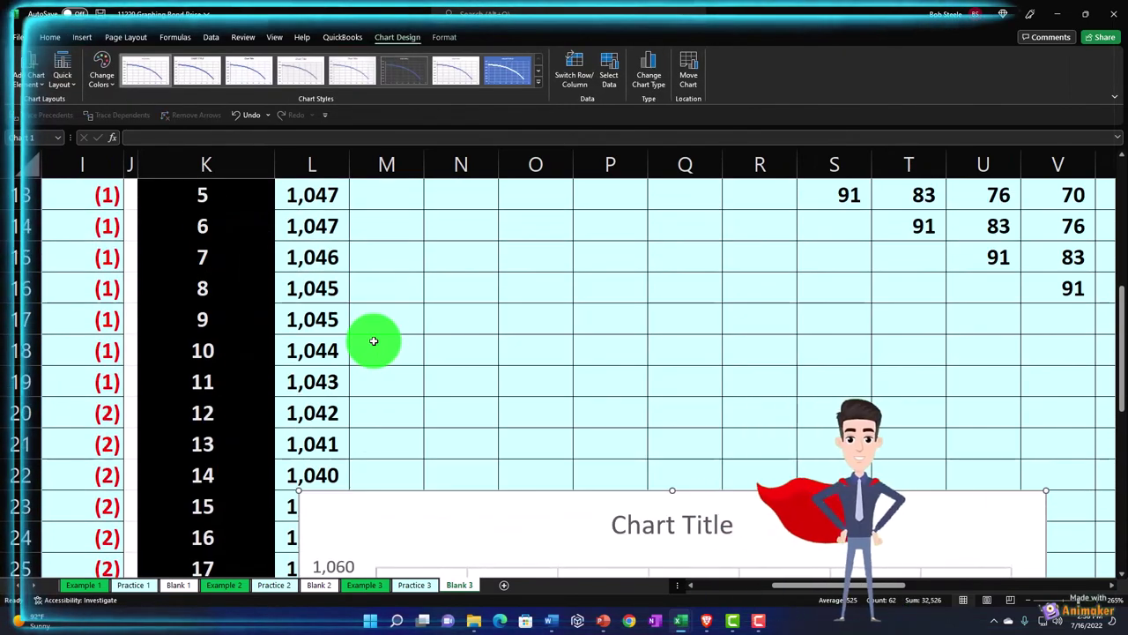
{"action": "left_click_drag", "start_coordinate": [400, 451], "coordinate": [491, 428]}
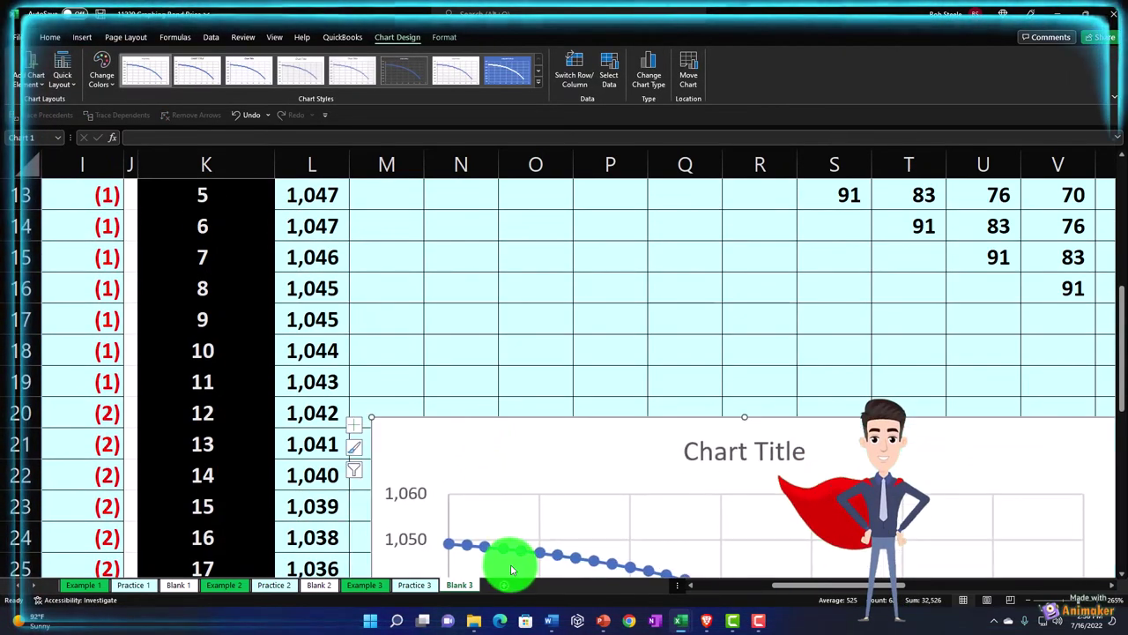
Step: Enlarge the chart from its upper corner so that its far edge extends into column Y
{"action": "scroll", "coordinate": [649, 524], "scroll_direction": "down", "scroll_amount": 2}
{"action": "scroll", "coordinate": [649, 524], "scroll_direction": "down", "scroll_amount": 2}
{"action": "left_click_drag", "start_coordinate": [781, 584], "coordinate": [821, 585]}
{"action": "scroll", "coordinate": [821, 450], "scroll_direction": "up", "scroll_amount": 2}
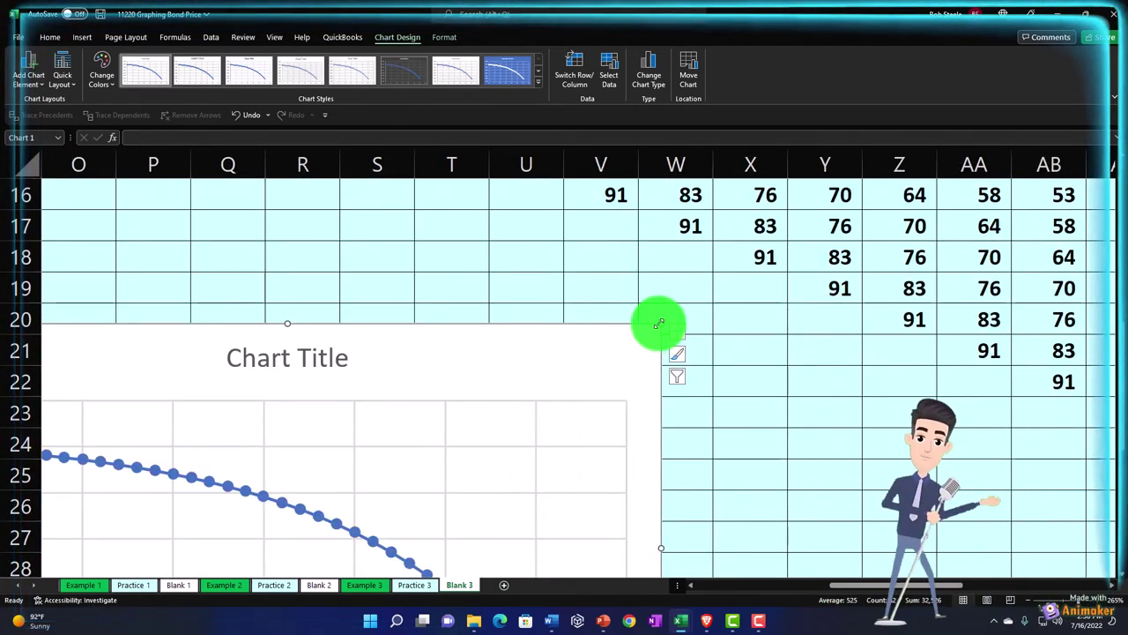
{"action": "left_click_drag", "start_coordinate": [659, 321], "coordinate": [814, 305]}
{"action": "scroll", "coordinate": [718, 420], "scroll_direction": "down", "scroll_amount": 1}
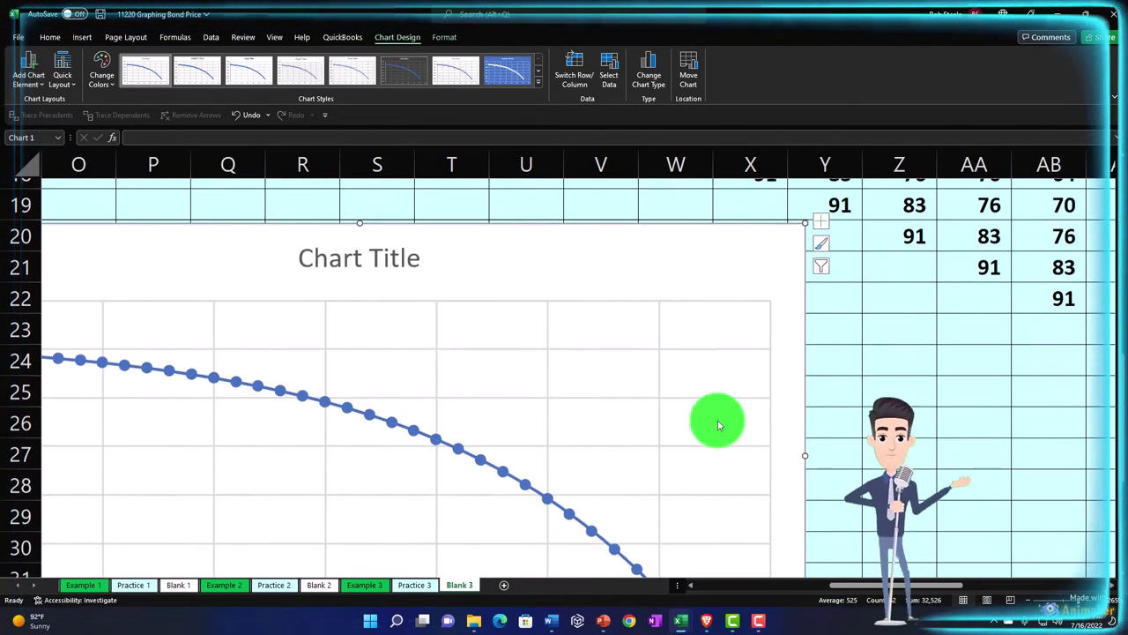
Step: Remove the chart title and add axis titles to the chart
{"action": "left_click_drag", "start_coordinate": [851, 591], "coordinate": [806, 584]}
{"action": "left_click", "coordinate": [675, 257]}
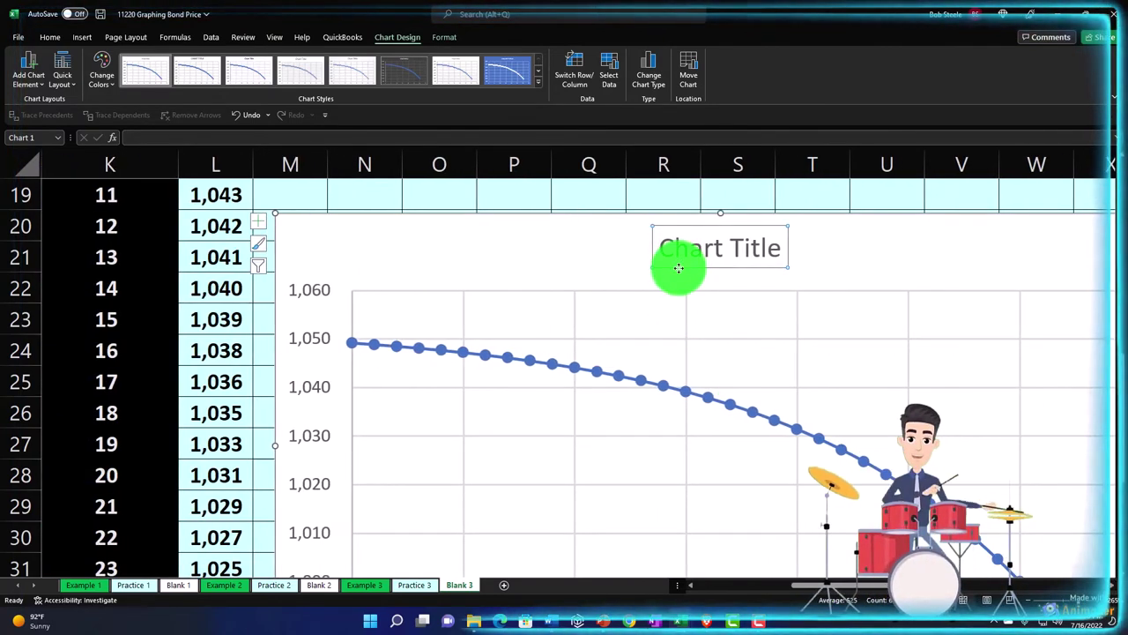
{"action": "key", "text": "Delete"}
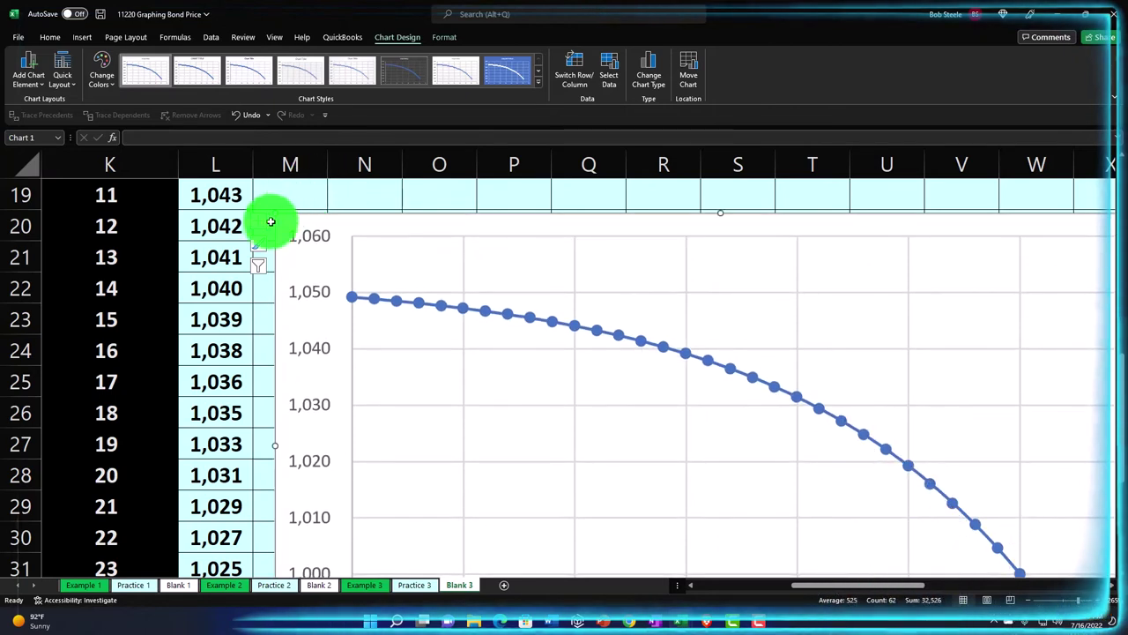
{"action": "left_click", "coordinate": [258, 226]}
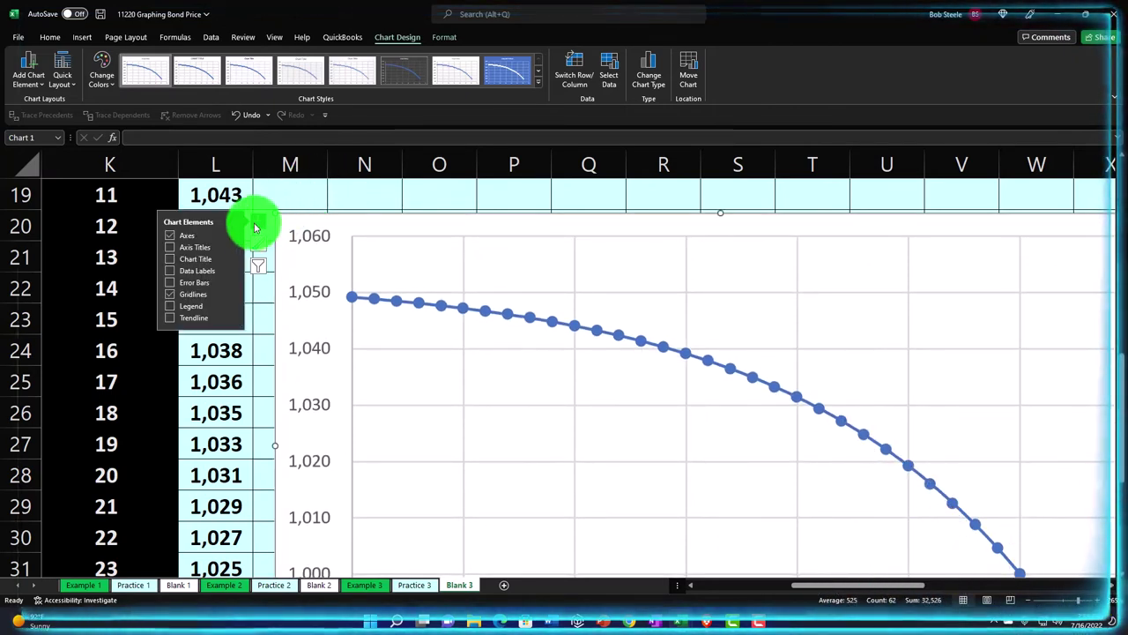
{"action": "left_click", "coordinate": [170, 247]}
Step: Link the vertical axis title to the Price heading in cell H1
{"action": "scroll", "coordinate": [335, 370], "scroll_direction": "down", "scroll_amount": 1}
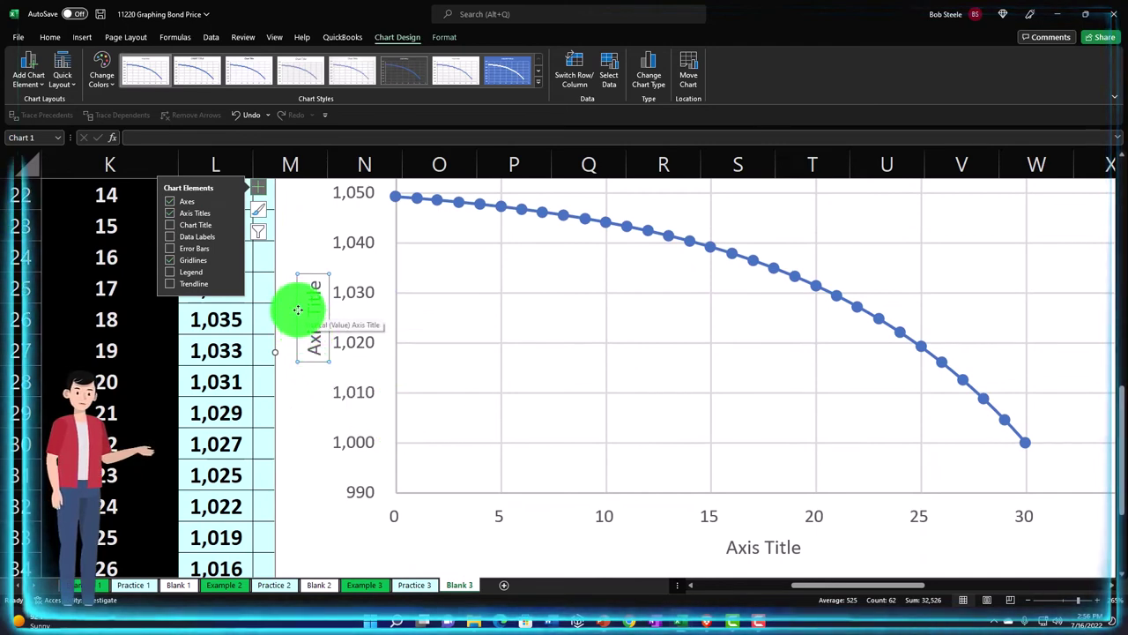
{"action": "left_click", "coordinate": [303, 355]}
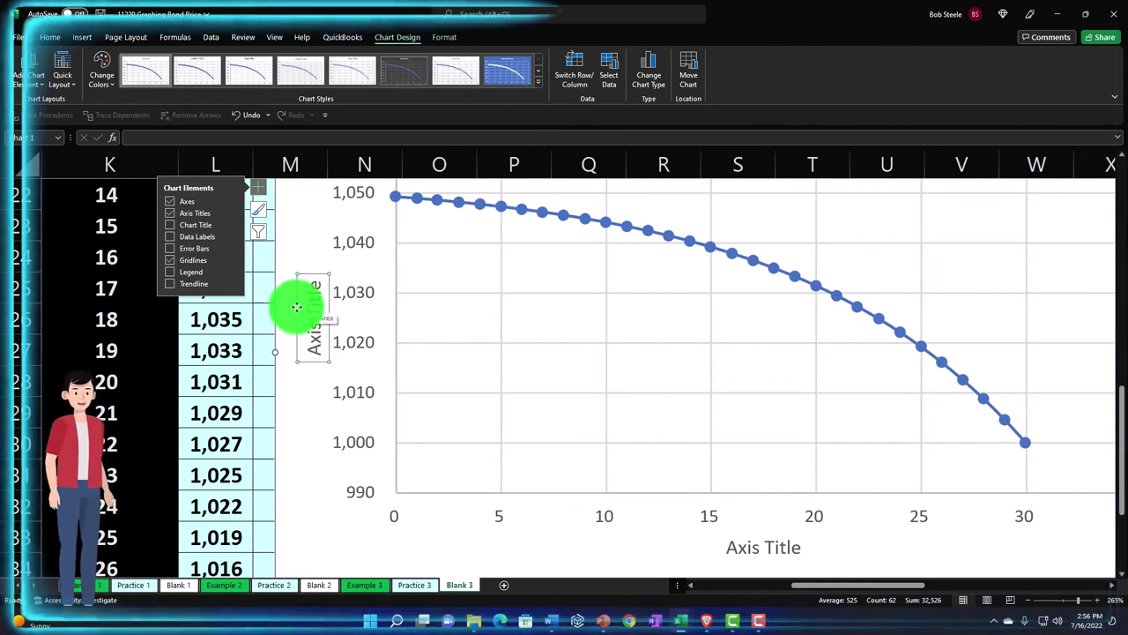
{"action": "type", "text": "="}
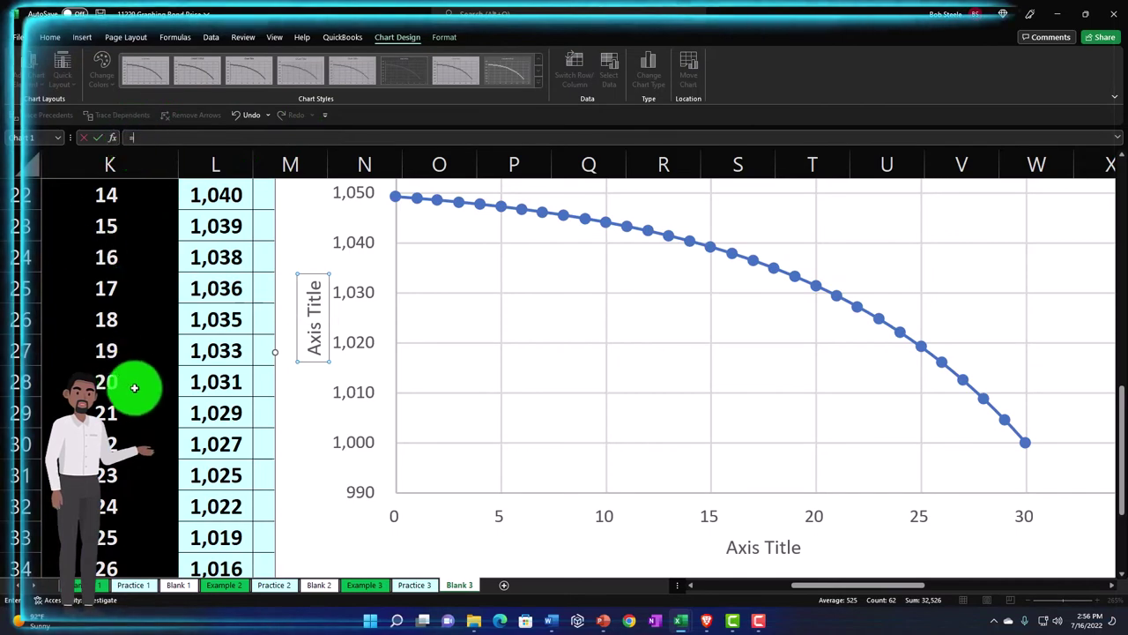
{"action": "scroll", "coordinate": [135, 389], "scroll_direction": "up", "scroll_amount": 2}
{"action": "scroll", "coordinate": [135, 389], "scroll_direction": "up", "scroll_amount": 5}
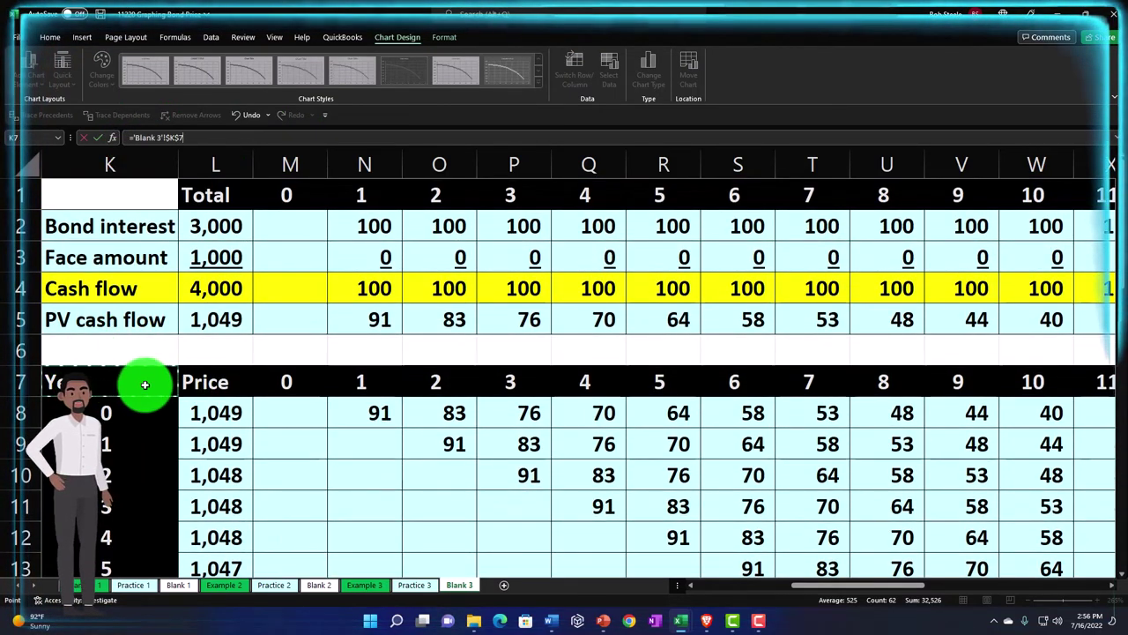
{"action": "scroll", "coordinate": [145, 385], "scroll_direction": "left", "scroll_amount": 3}
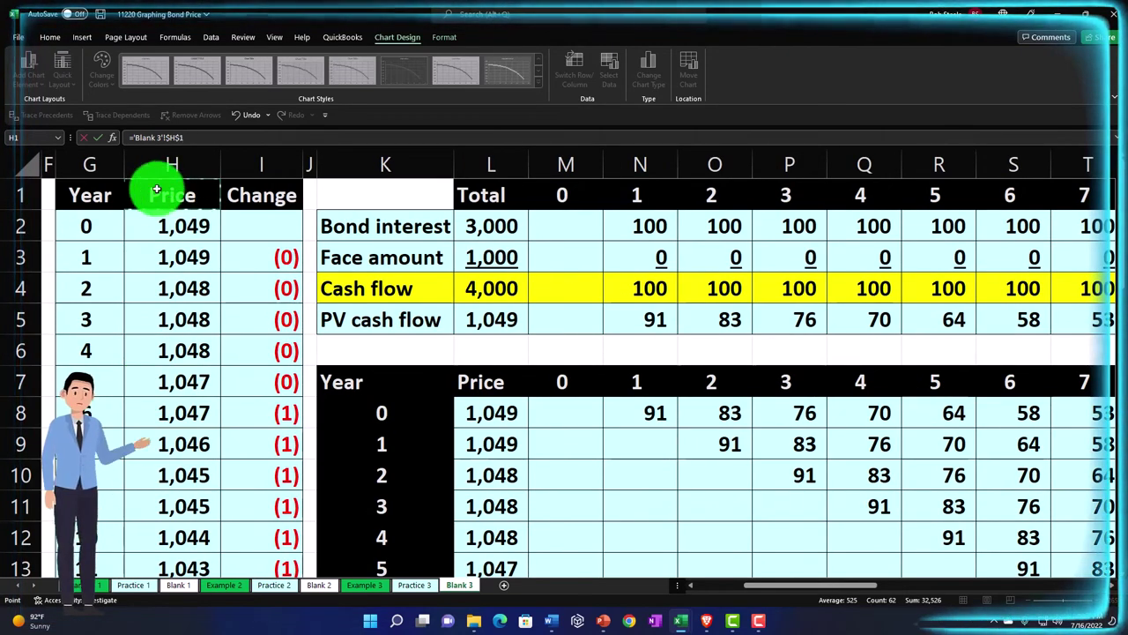
{"action": "key", "text": "Return"}
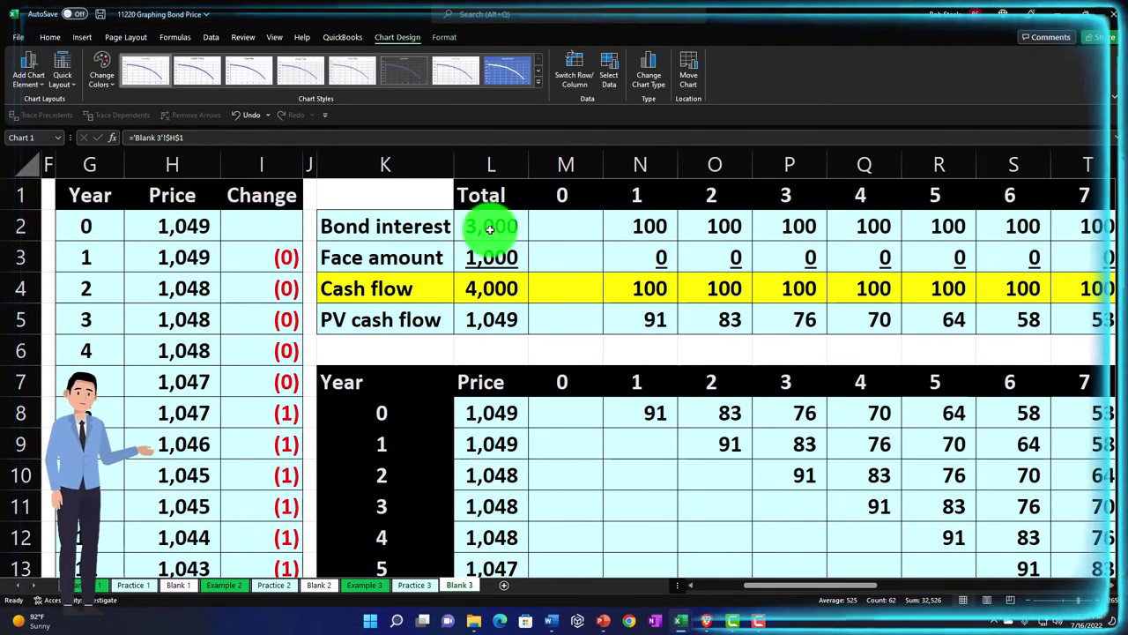
Step: Link the horizontal axis title to the Year heading in cell G1 and review the chart's year axis
{"action": "scroll", "coordinate": [572, 446], "scroll_direction": "down", "scroll_amount": 7}
{"action": "scroll", "coordinate": [643, 497], "scroll_direction": "down", "scroll_amount": 1}
{"action": "left_click", "coordinate": [1006, 452]}
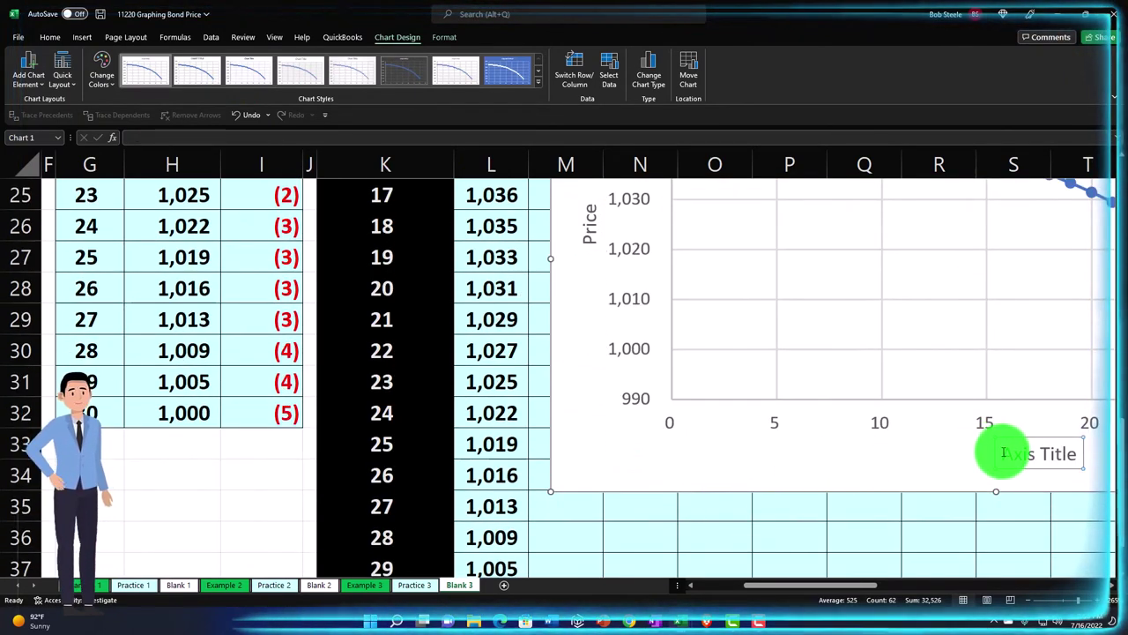
{"action": "type", "text": "="}
{"action": "scroll", "coordinate": [155, 320], "scroll_direction": "up", "scroll_amount": 4}
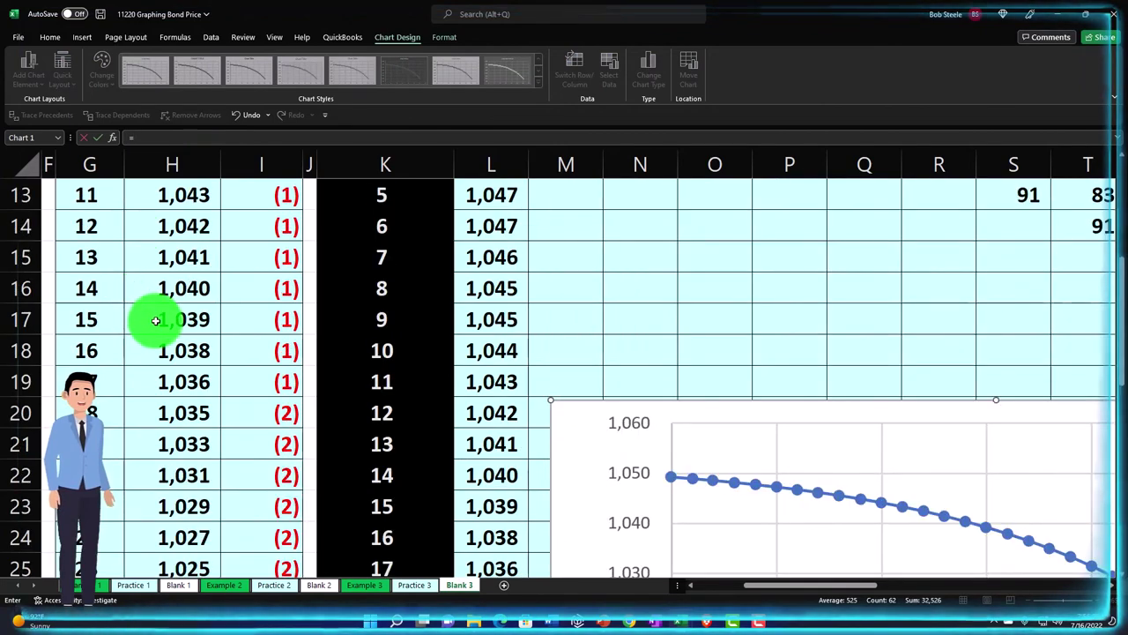
{"action": "scroll", "coordinate": [155, 320], "scroll_direction": "up", "scroll_amount": 4}
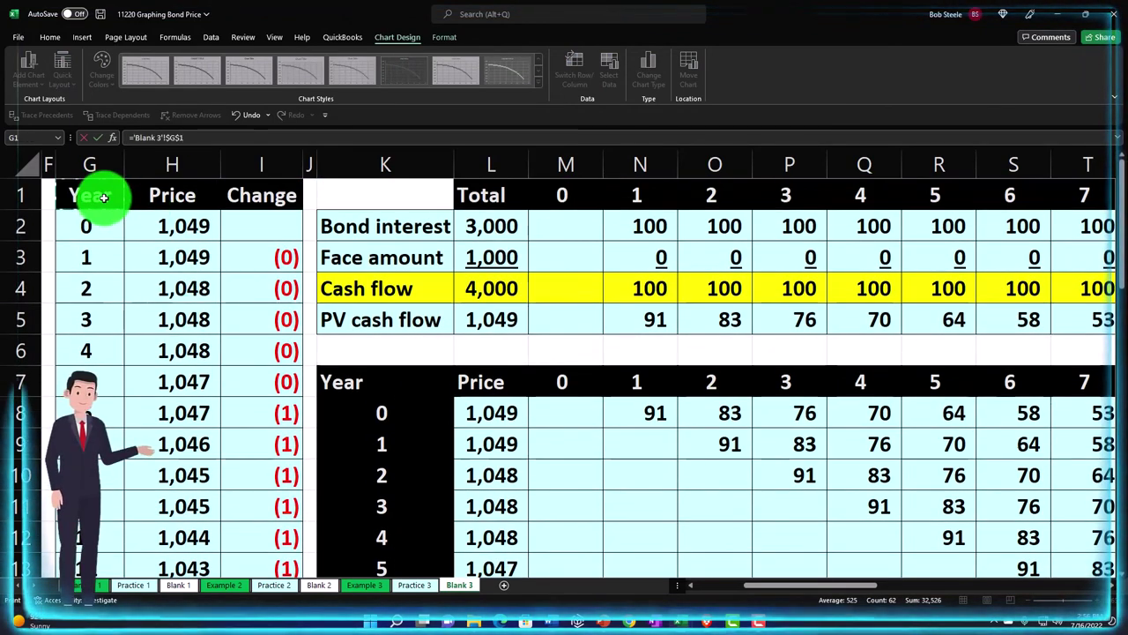
{"action": "key", "text": "Return"}
{"action": "scroll", "coordinate": [748, 509], "scroll_direction": "down", "scroll_amount": 8}
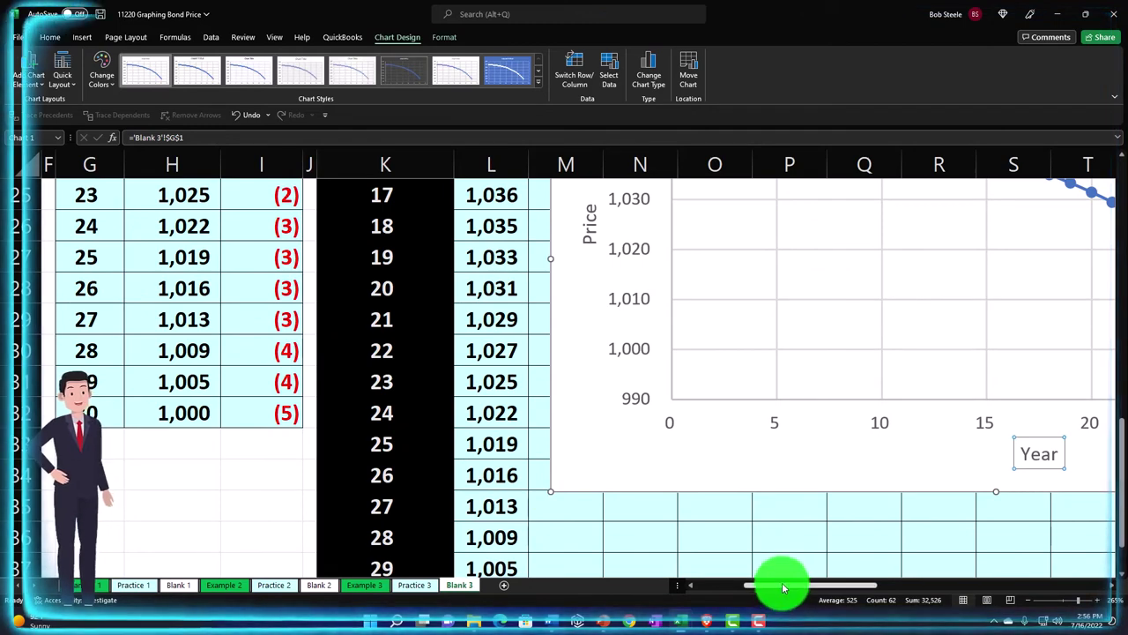
{"action": "left_click_drag", "start_coordinate": [783, 586], "coordinate": [848, 584]}
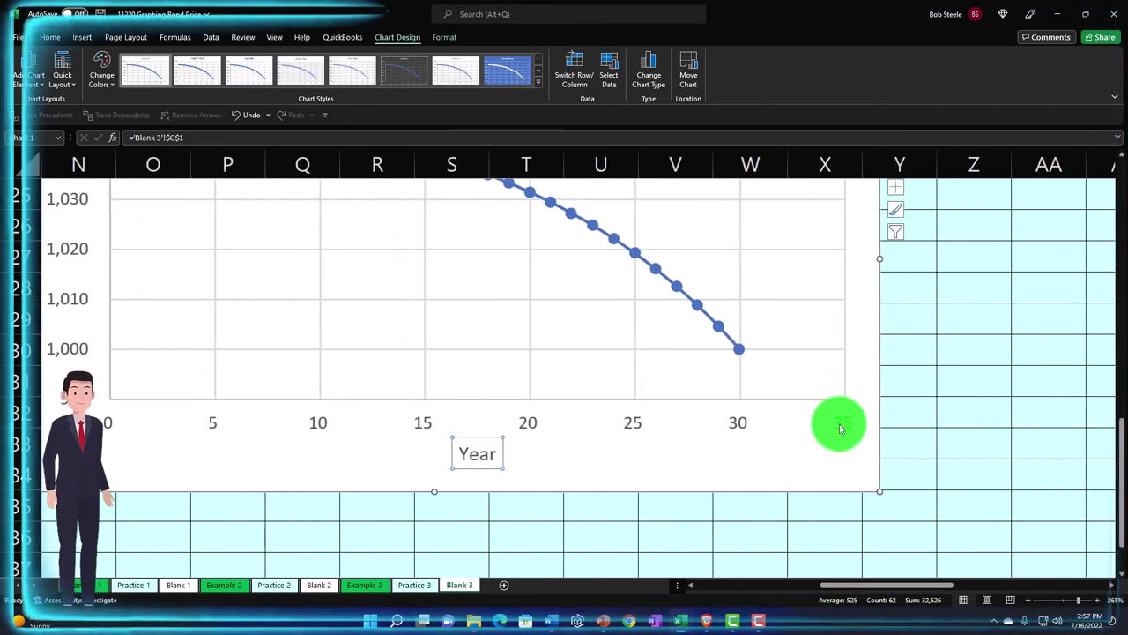
Step: Review the chart's data source, checking the X and Y value ranges of its series
{"action": "left_click", "coordinate": [739, 429]}
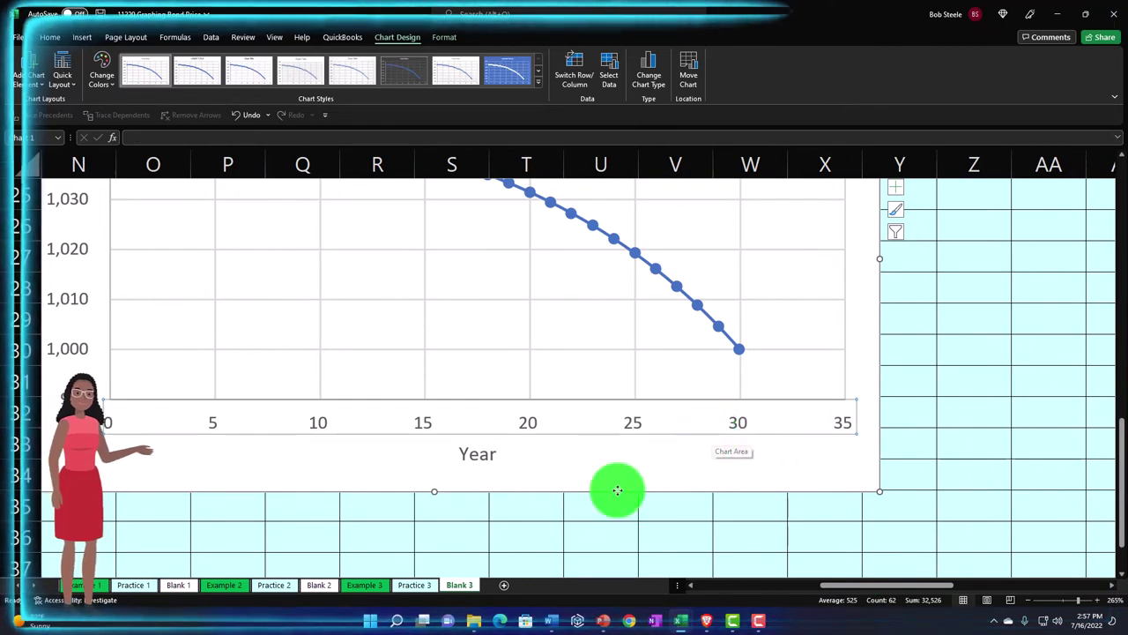
{"action": "scroll", "coordinate": [617, 492], "scroll_direction": "up", "scroll_amount": 2}
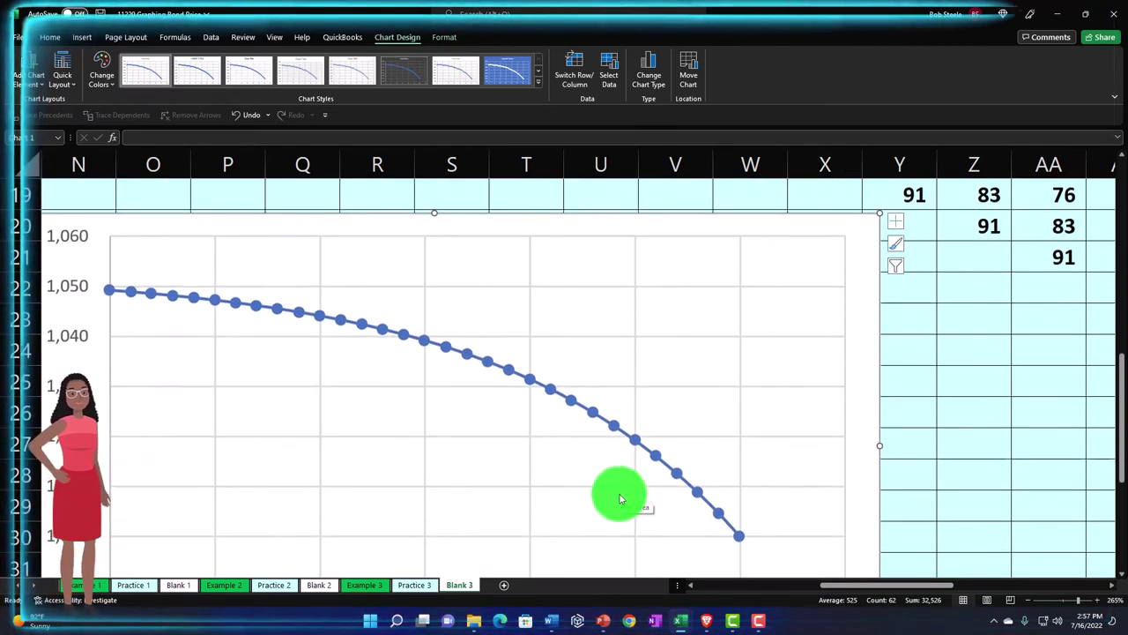
{"action": "left_click", "coordinate": [609, 71]}
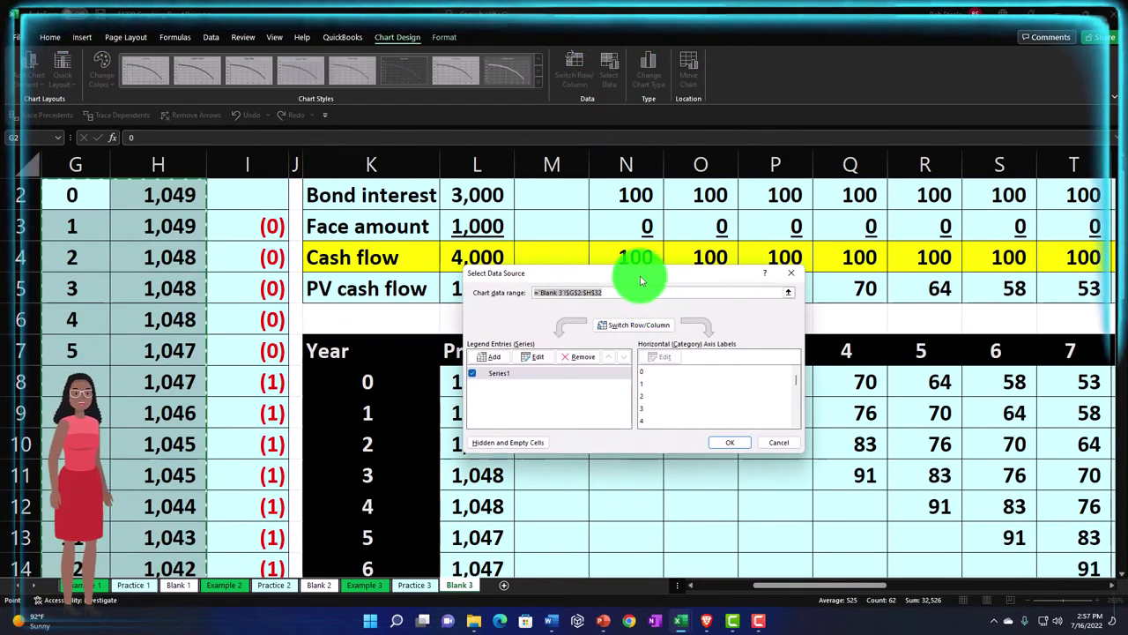
{"action": "left_click_drag", "start_coordinate": [642, 280], "coordinate": [695, 215]}
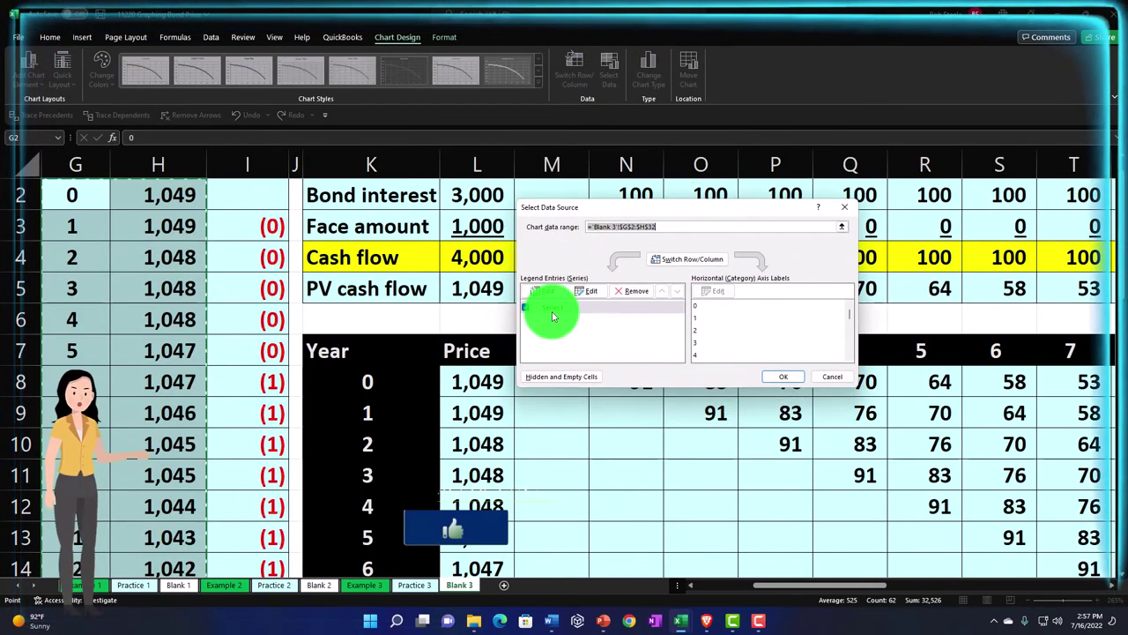
{"action": "left_click", "coordinate": [582, 291]}
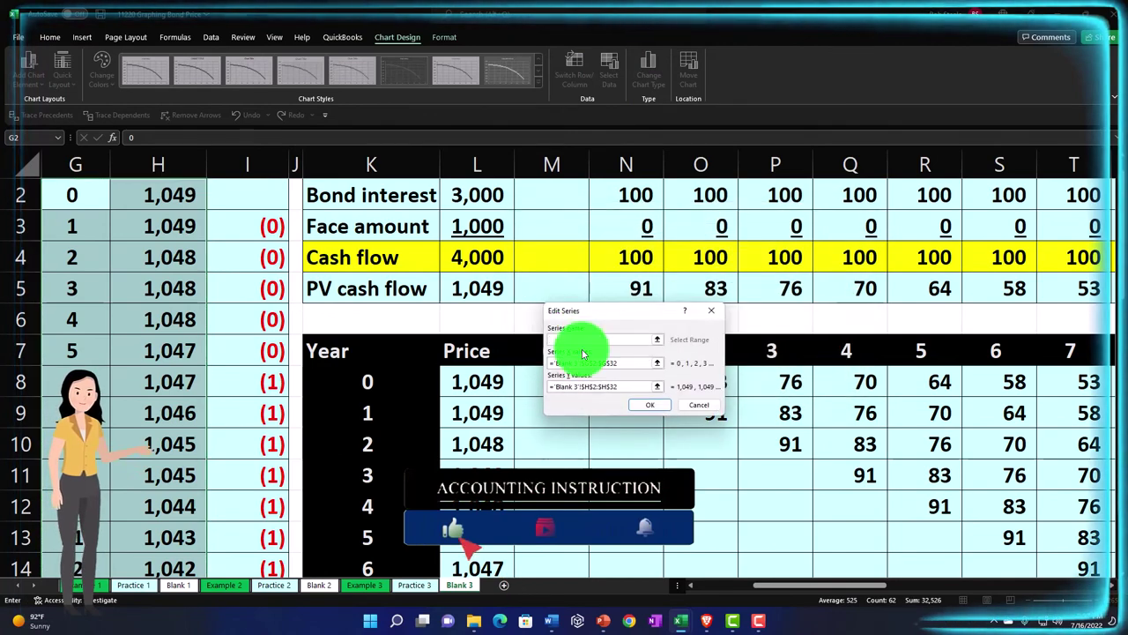
{"action": "scroll", "coordinate": [167, 375], "scroll_direction": "up", "scroll_amount": 1}
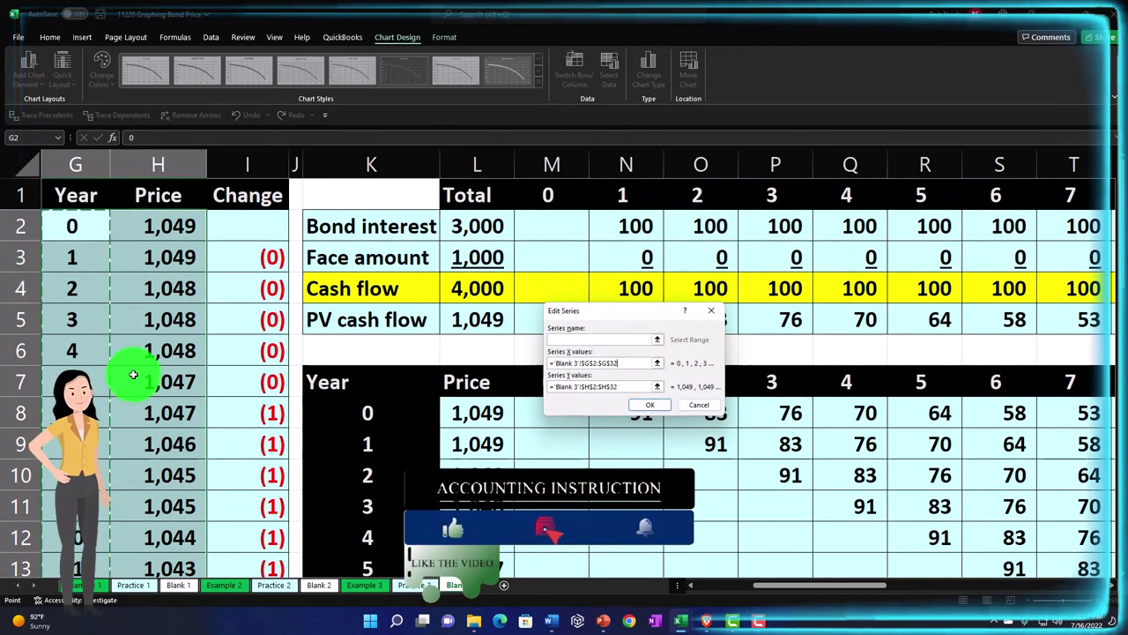
{"action": "left_click", "coordinate": [621, 388]}
{"action": "scroll", "coordinate": [164, 297], "scroll_direction": "up", "scroll_amount": 1}
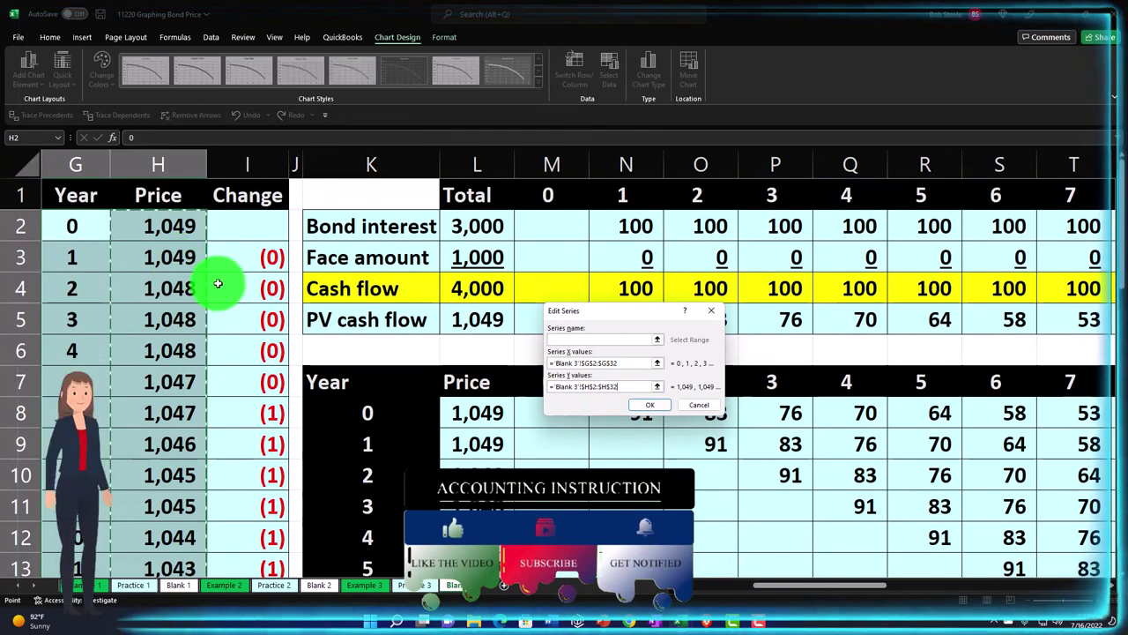
{"action": "left_click", "coordinate": [650, 404]}
{"action": "left_click", "coordinate": [779, 377]}
Step: Set the maximum bound of the chart's horizontal year axis to 30
{"action": "scroll", "coordinate": [864, 396], "scroll_direction": "down", "scroll_amount": 4}
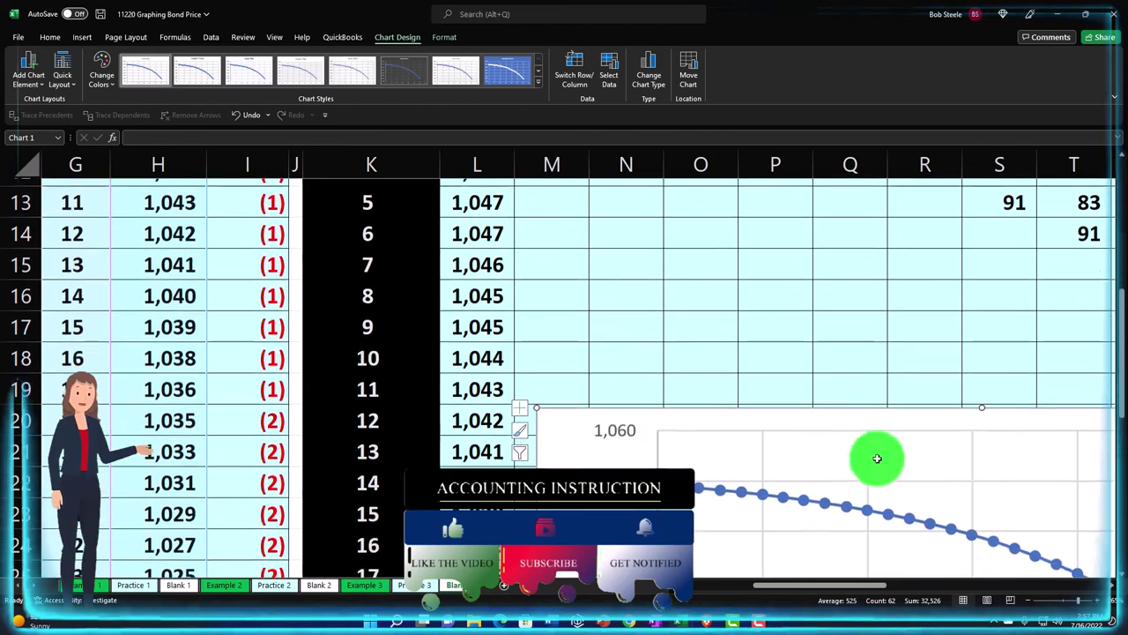
{"action": "left_click_drag", "start_coordinate": [862, 590], "coordinate": [902, 566]}
{"action": "scroll", "coordinate": [750, 468], "scroll_direction": "down", "scroll_amount": 3}
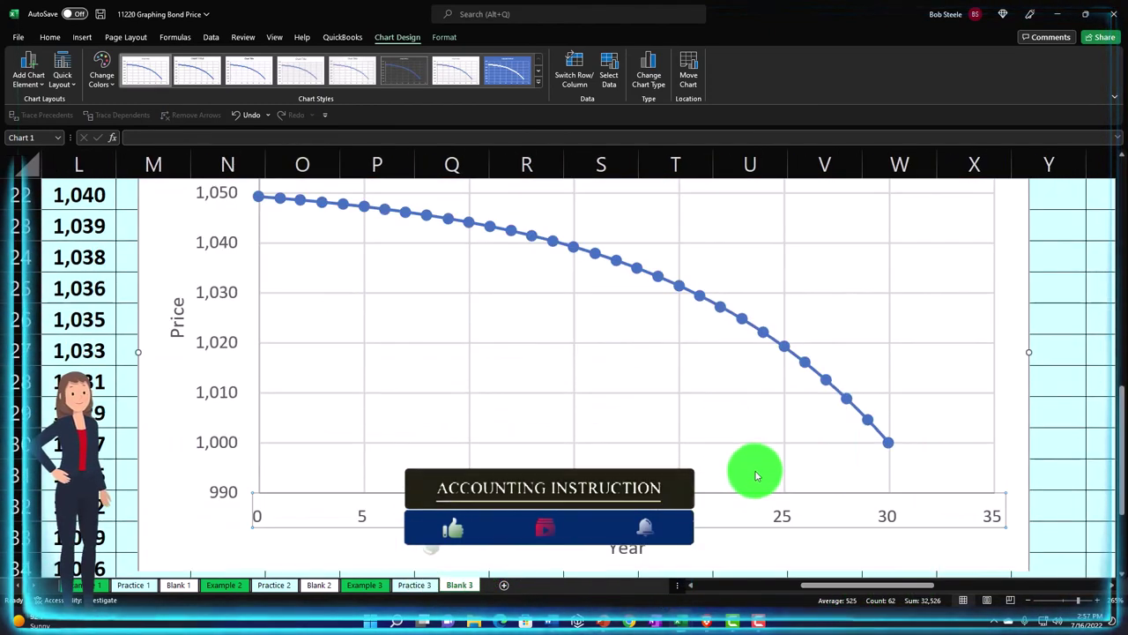
{"action": "double_click", "coordinate": [795, 526]}
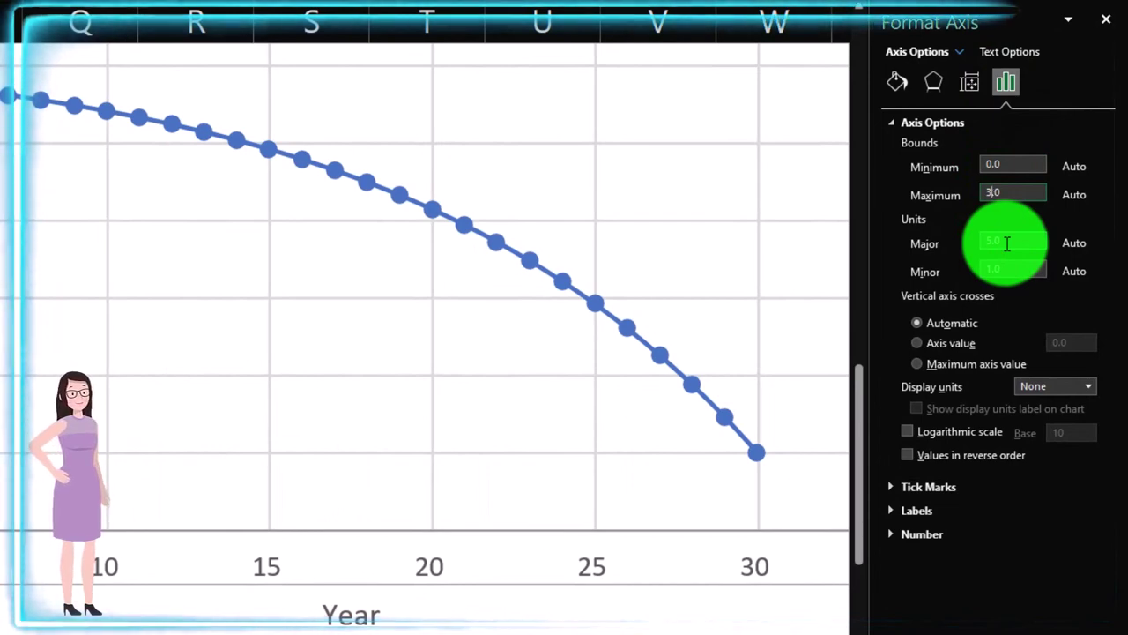
{"action": "key", "text": "Return"}
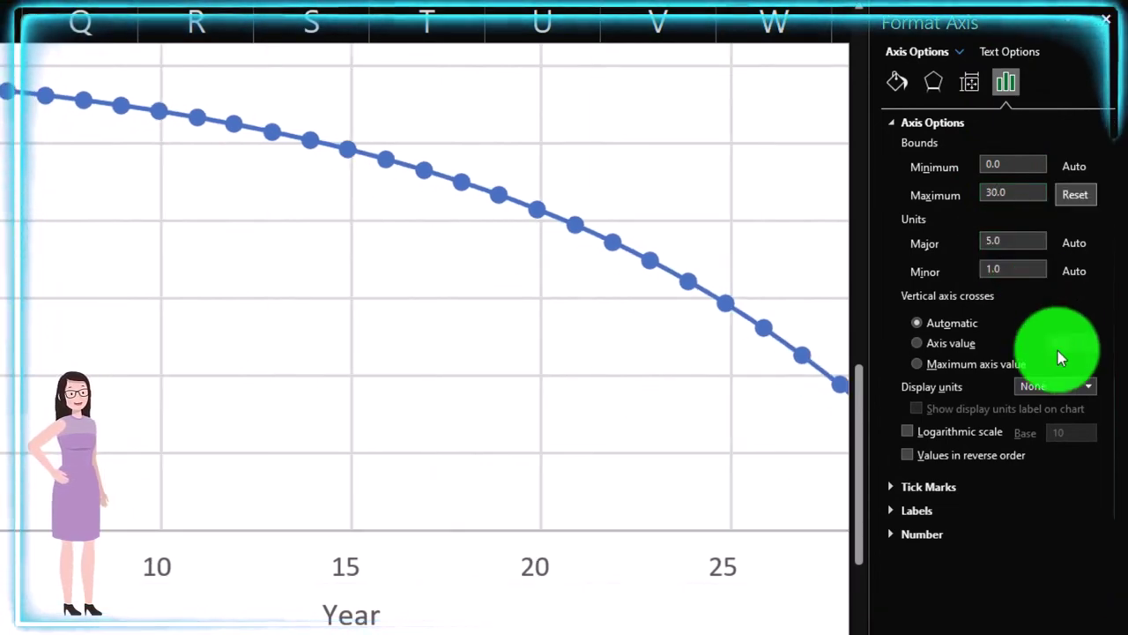
Step: Set the major unit of the year axis to 2 and close the axis formatting
{"action": "left_click_drag", "start_coordinate": [571, 633], "coordinate": [599, 633]}
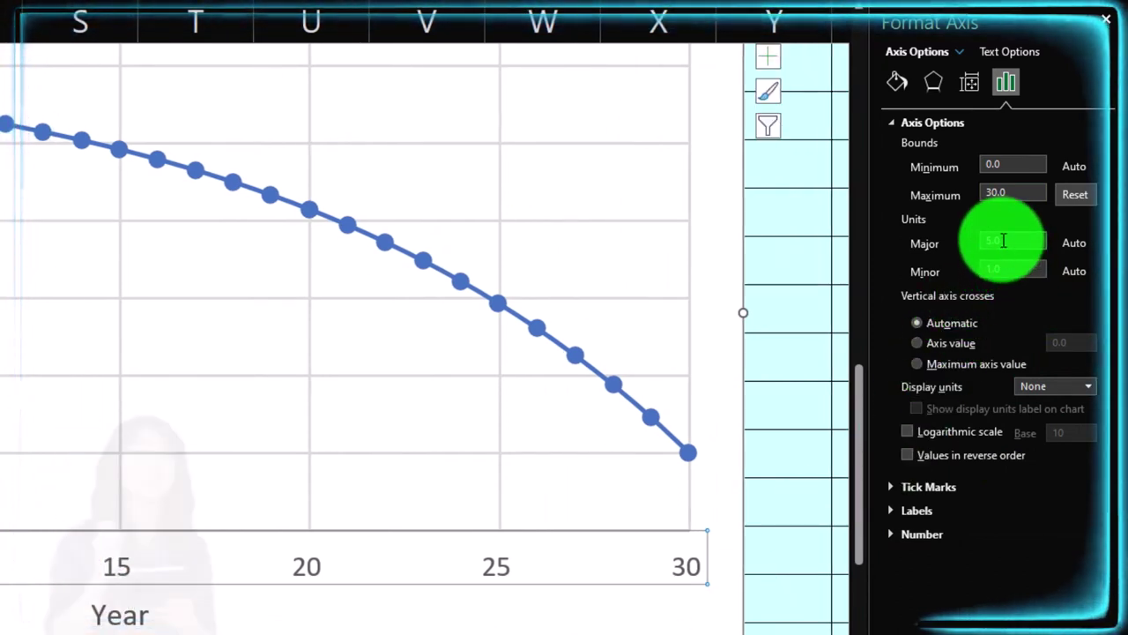
{"action": "type", "text": "2"}
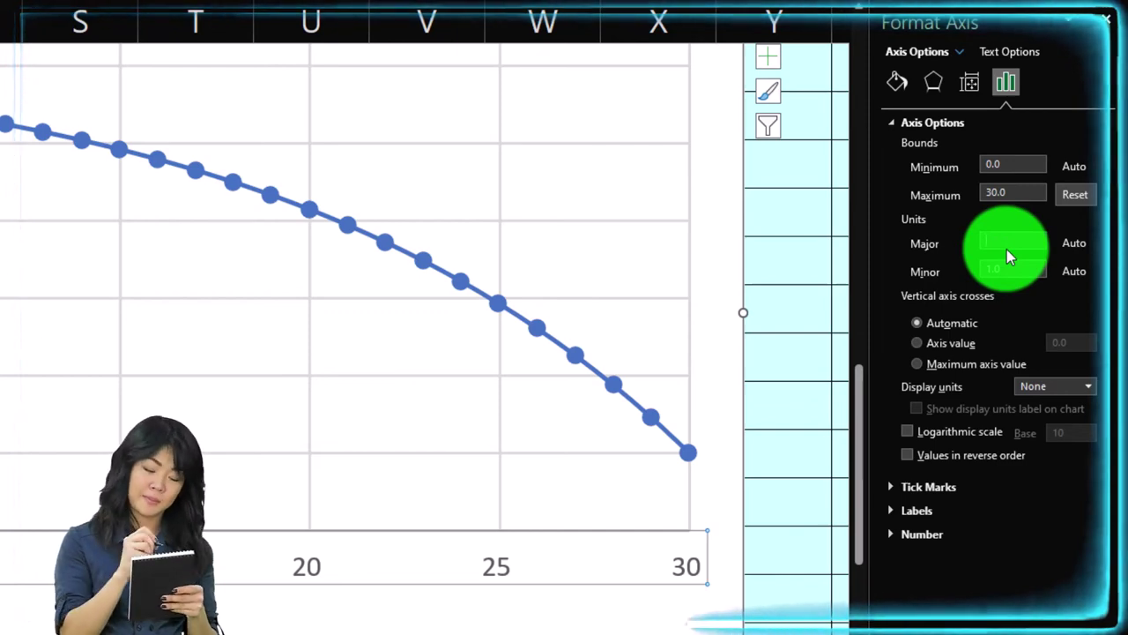
{"action": "key", "text": "Return"}
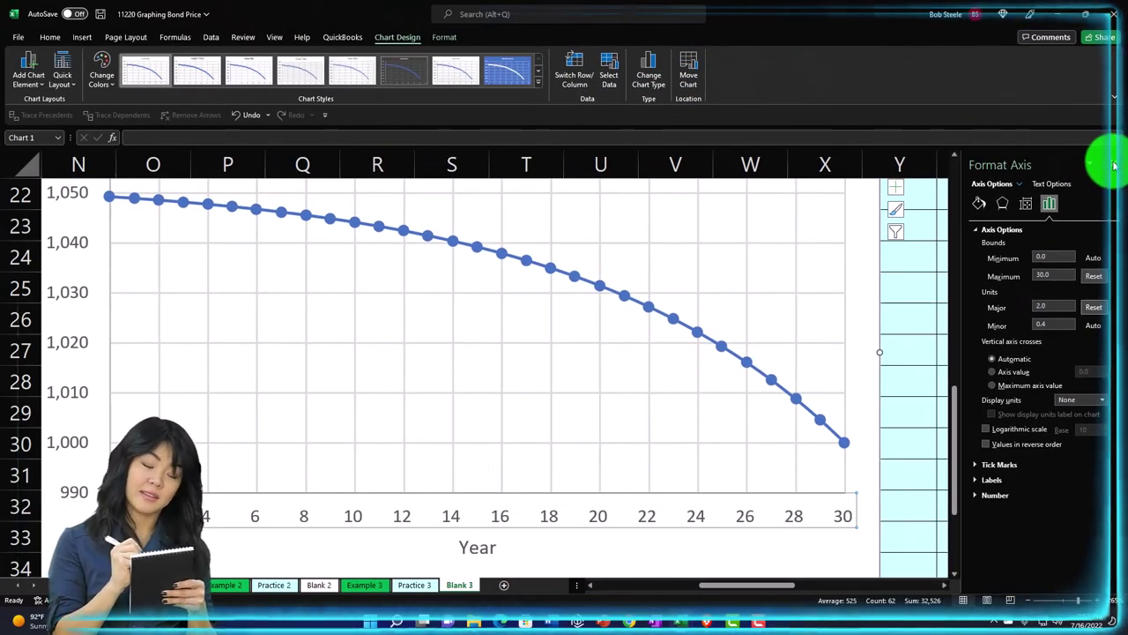
{"action": "left_click", "coordinate": [1113, 164]}
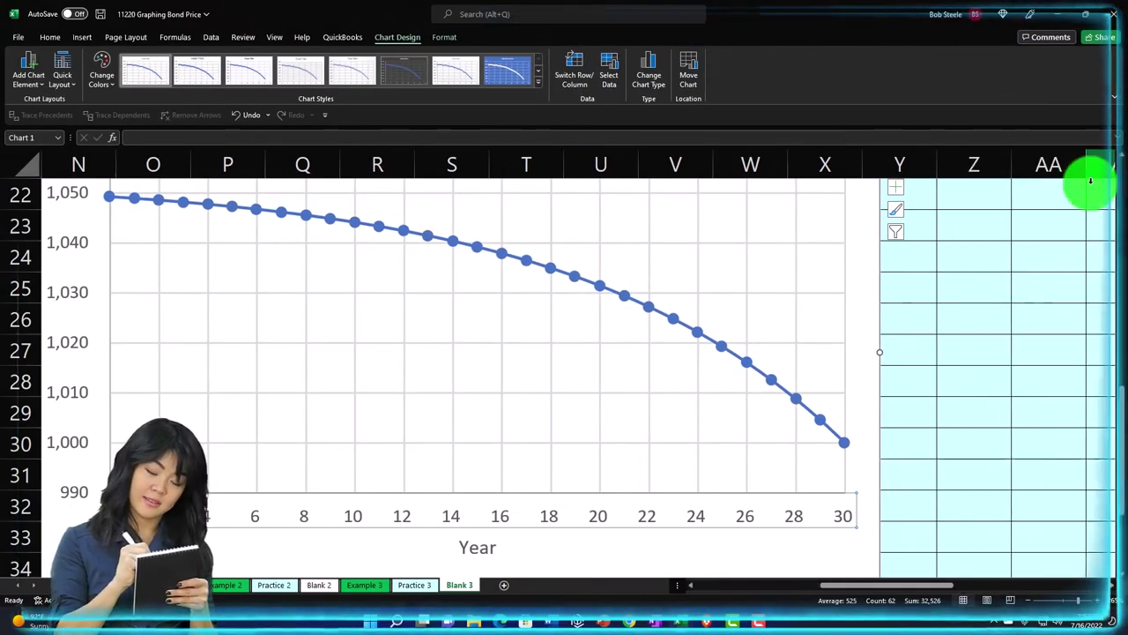
Step: Compare the price charts on the Blank 1, Blank 2 and Blank 3 sheets
{"action": "scroll", "coordinate": [355, 470], "scroll_direction": "up", "scroll_amount": 1}
{"action": "scroll", "coordinate": [831, 594], "scroll_direction": "left", "scroll_amount": 1}
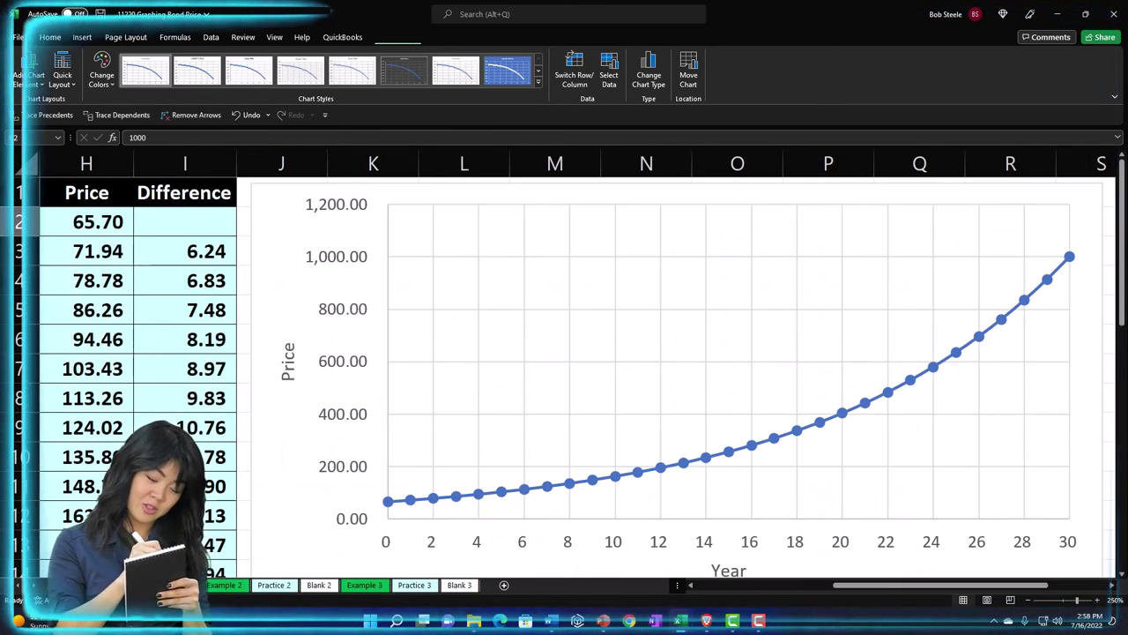
{"action": "left_click", "coordinate": [403, 491]}
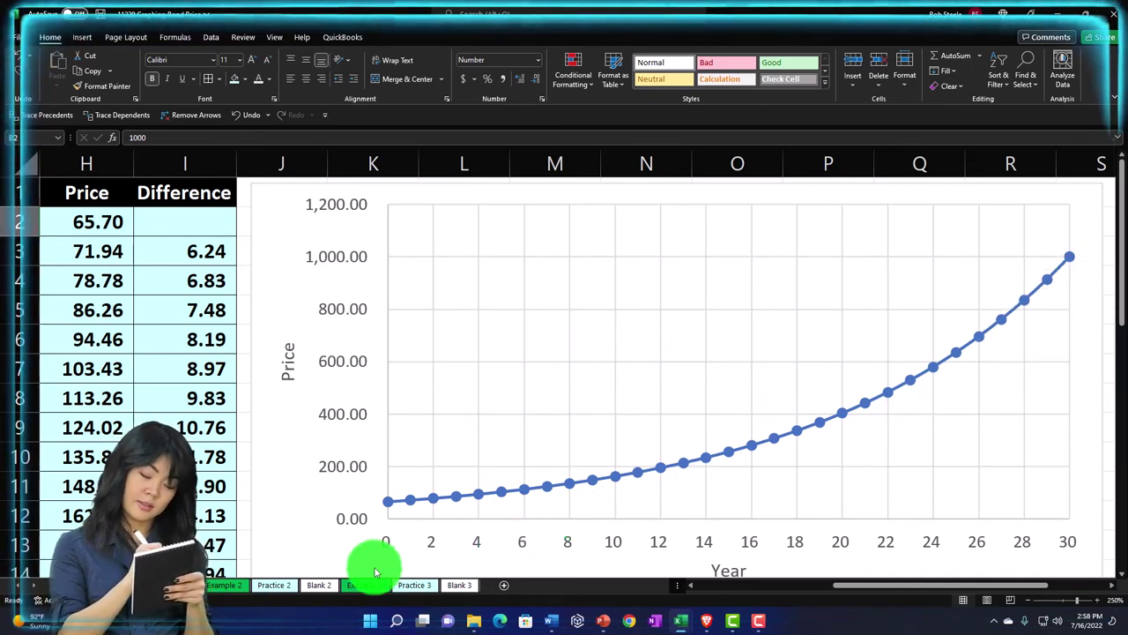
{"action": "left_click", "coordinate": [325, 585]}
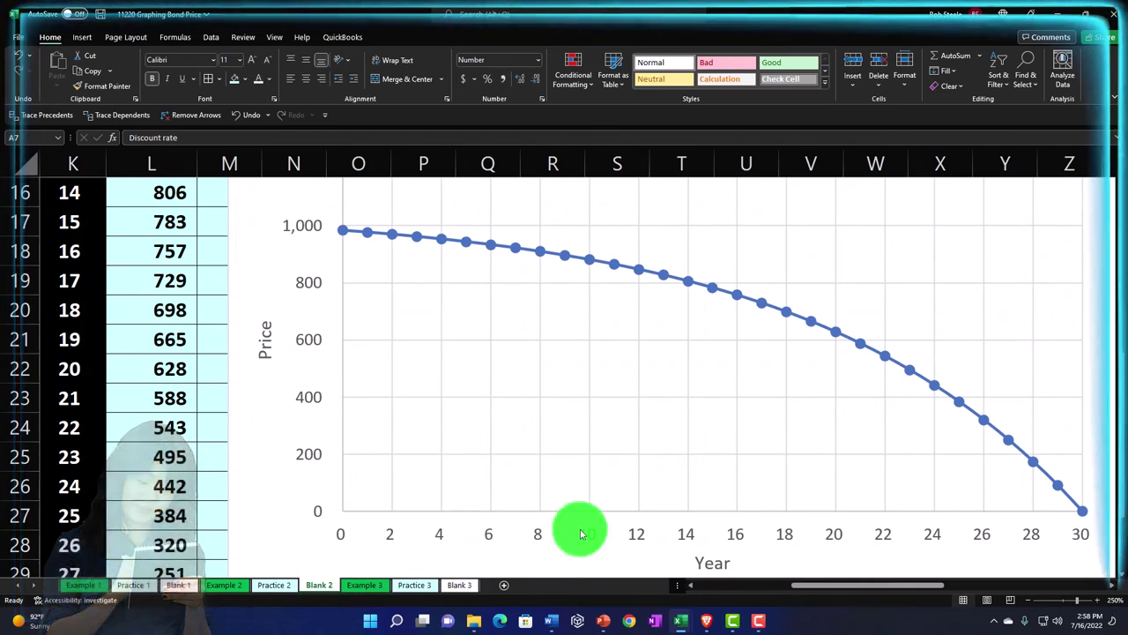
{"action": "mouse_move", "coordinate": [820, 586]}
{"action": "left_mouse_down"}
{"action": "mouse_move", "coordinate": [832, 584]}
{"action": "mouse_move", "coordinate": [819, 582]}
{"action": "left_mouse_up"}
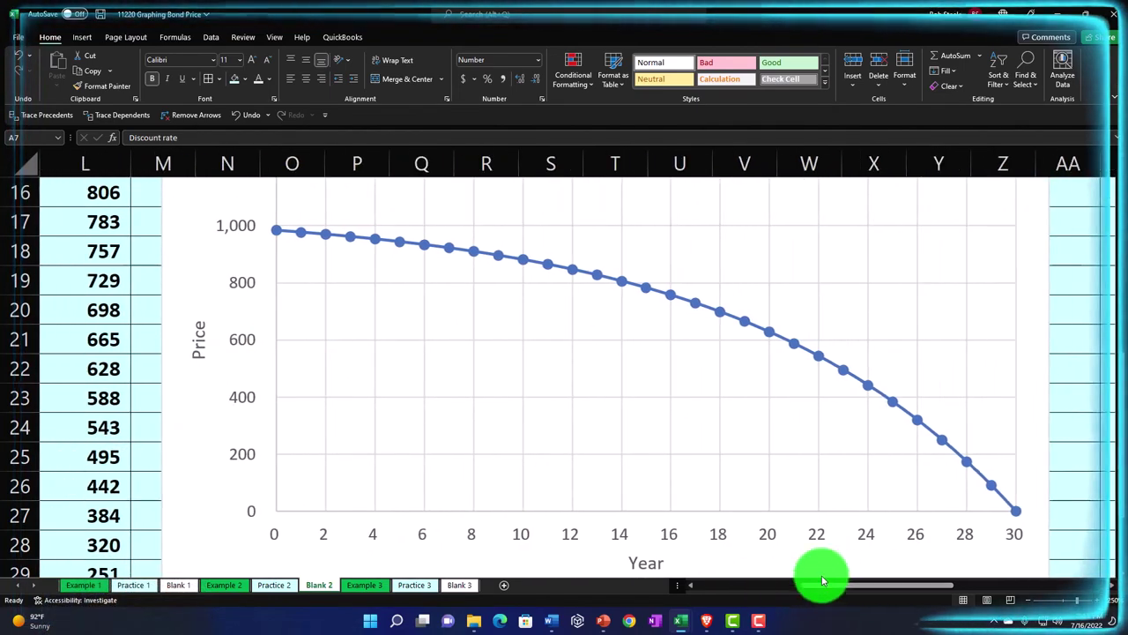
{"action": "left_click", "coordinate": [458, 584]}
{"action": "left_click", "coordinate": [539, 438]}
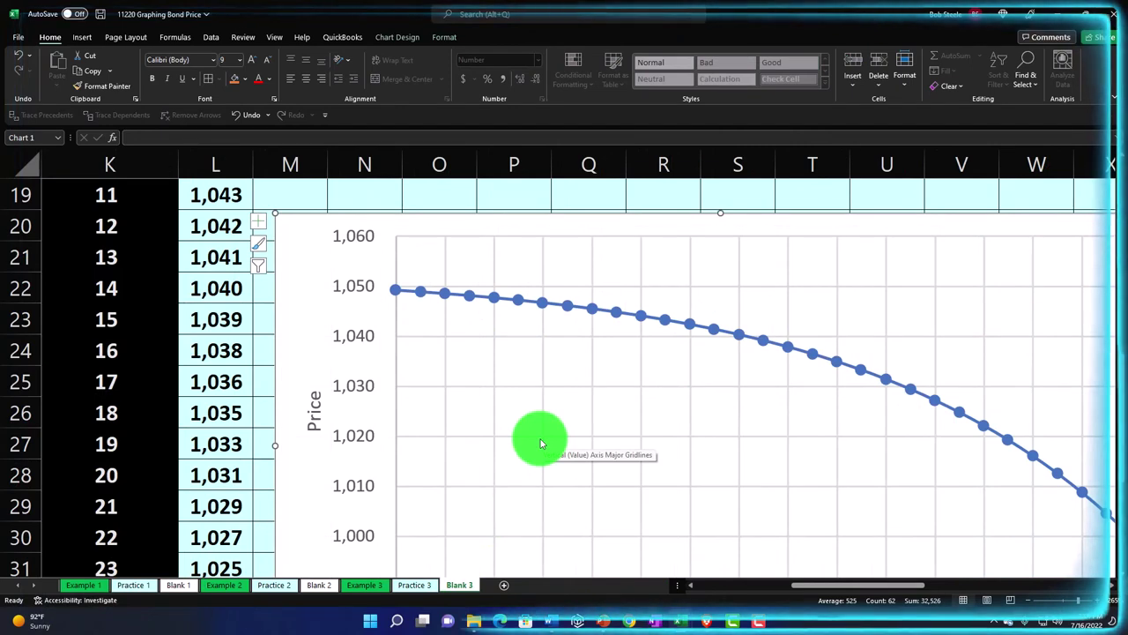
{"action": "scroll", "coordinate": [541, 443], "scroll_direction": "down", "scroll_amount": 1}
{"action": "left_click_drag", "start_coordinate": [849, 590], "coordinate": [864, 592]}
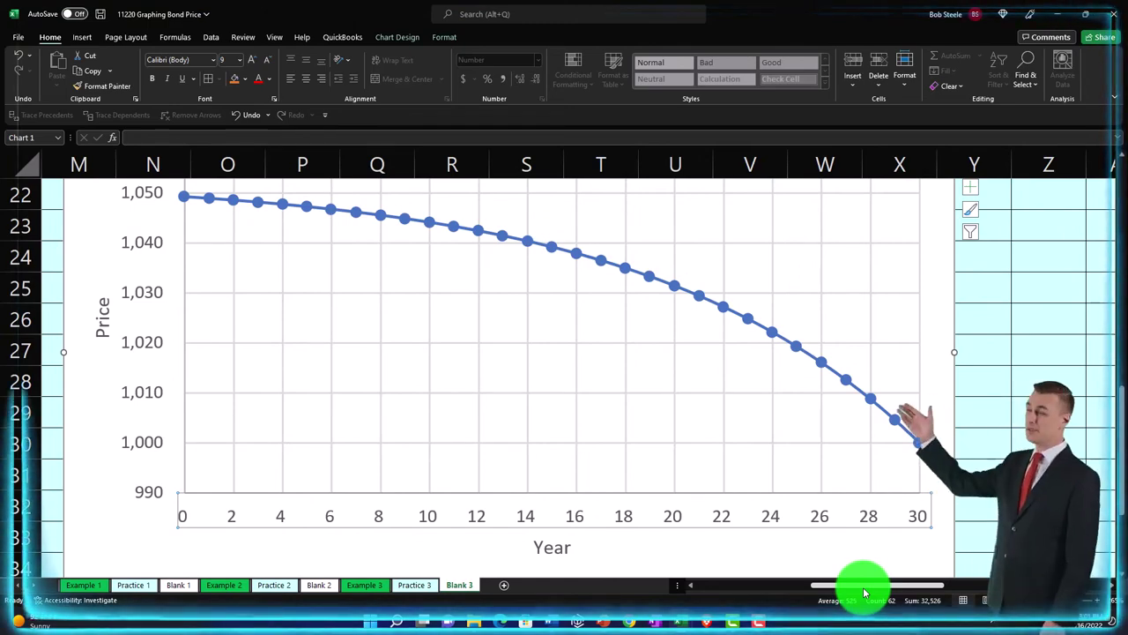
Step: Set the discount rate in cell B7 of the Blank 3 sheet to 15%
{"action": "left_click_drag", "start_coordinate": [865, 593], "coordinate": [649, 597]}
{"action": "scroll", "coordinate": [204, 484], "scroll_direction": "up", "scroll_amount": 6}
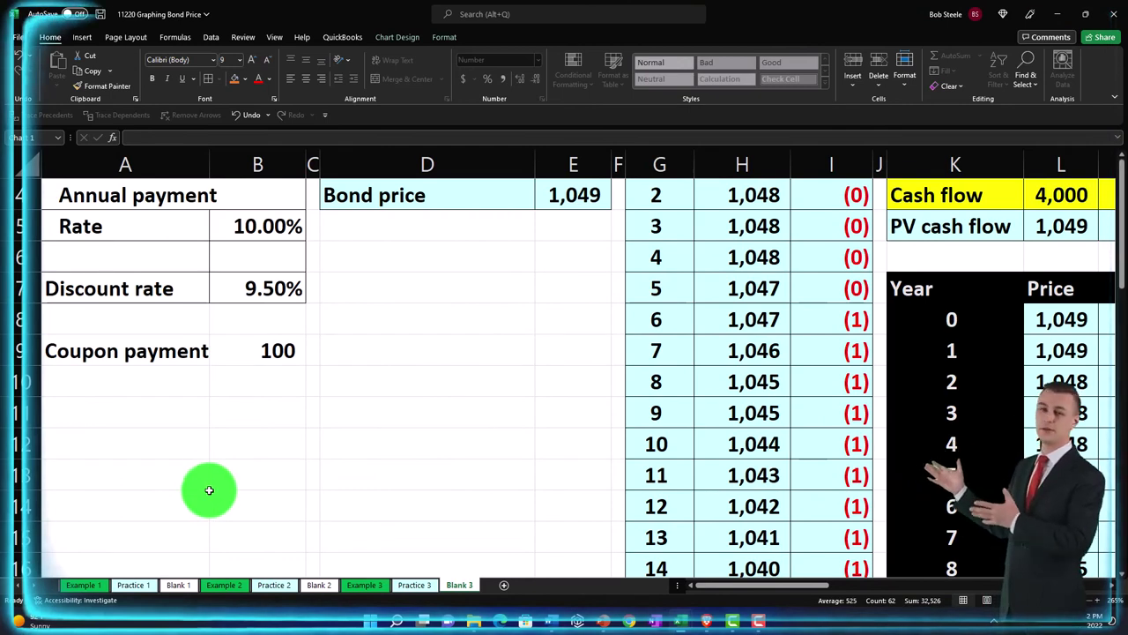
{"action": "scroll", "coordinate": [209, 490], "scroll_direction": "up", "scroll_amount": 1}
{"action": "left_click", "coordinate": [264, 383]}
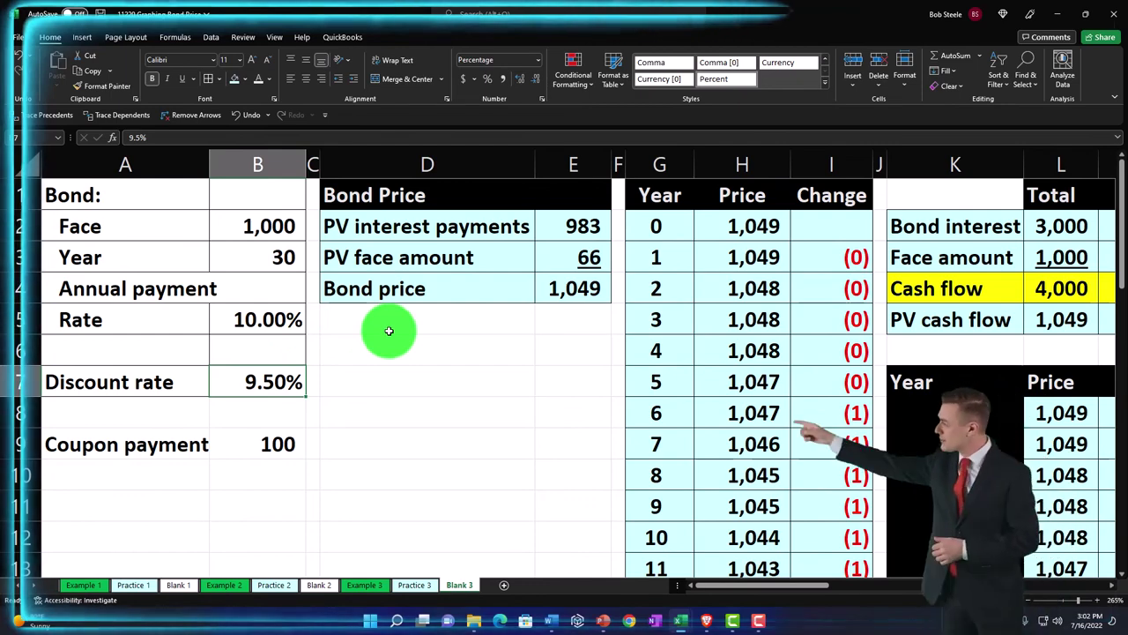
{"action": "type", "text": "15"}
{"action": "key", "text": "Return"}
{"action": "key", "text": "Up"}
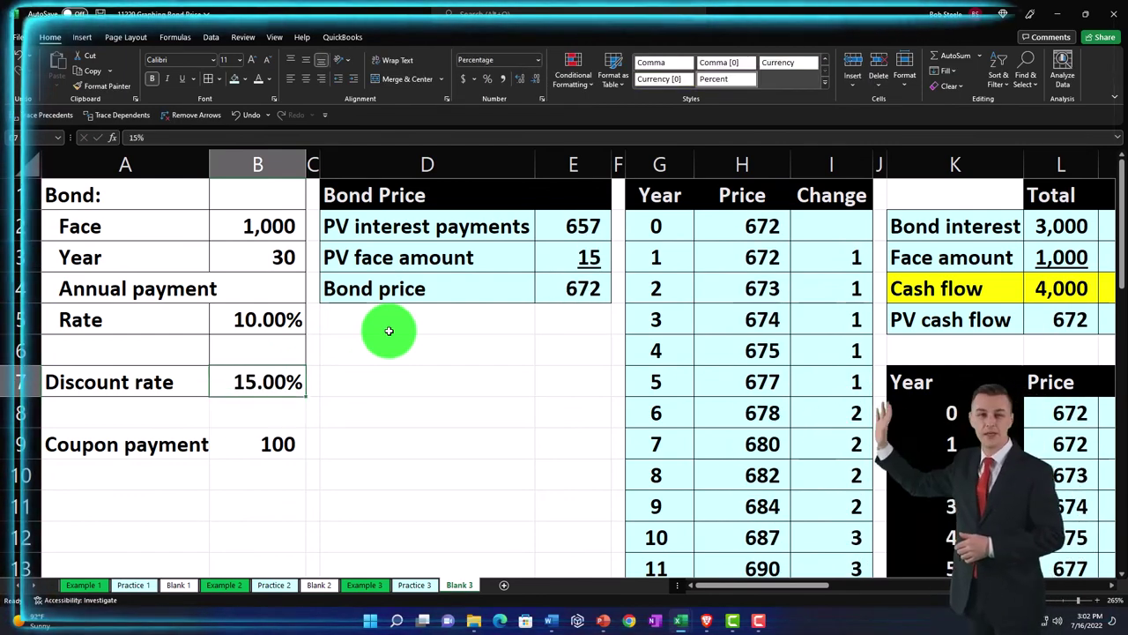
Step: Examine the discounted cash flow table and the price chart on the Blank 3 sheet under the changed discount rate
{"action": "key", "text": "Right"}
{"action": "key", "text": "Right"}
{"action": "key", "text": "Right"}
{"action": "key", "text": "Right"}
{"action": "key", "text": "Right"}
{"action": "key", "text": "Right"}
{"action": "key", "text": "Right"}
{"action": "key", "text": "Right"}
{"action": "key", "text": "Right"}
{"action": "key", "text": "Right"}
{"action": "key", "text": "Right"}
{"action": "key", "text": "Right"}
{"action": "key", "text": "Right"}
{"action": "key", "text": "Right"}
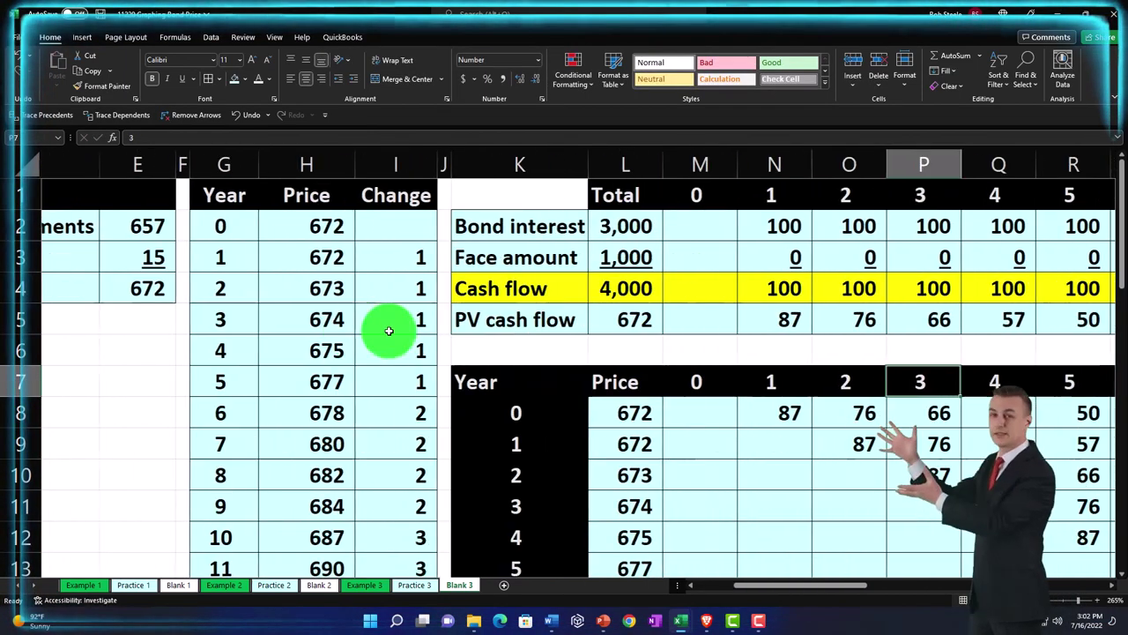
{"action": "key", "text": "Right"}
{"action": "key", "text": "Right"}
{"action": "key", "text": "Right"}
{"action": "key", "text": "Right"}
{"action": "key", "text": "Right"}
{"action": "key", "text": "Right"}
{"action": "key", "text": "Right"}
{"action": "key", "text": "Right"}
{"action": "key", "text": "Right"}
{"action": "key", "text": "Right"}
{"action": "scroll", "coordinate": [439, 395], "scroll_direction": "down", "scroll_amount": 3}
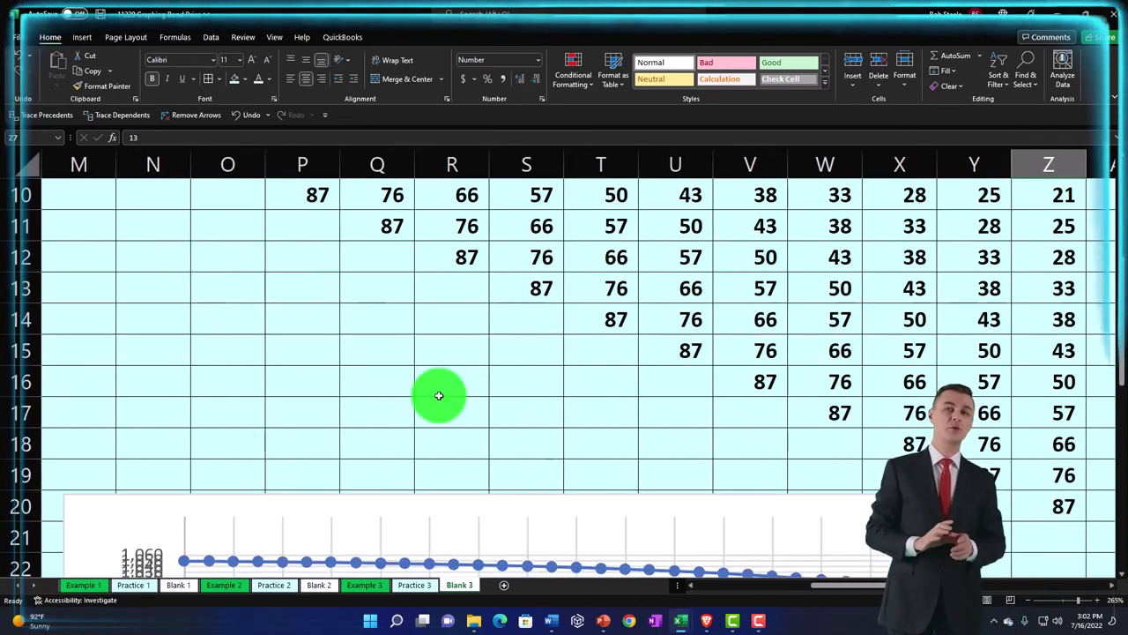
{"action": "scroll", "coordinate": [439, 395], "scroll_direction": "down", "scroll_amount": 2}
{"action": "scroll", "coordinate": [448, 403], "scroll_direction": "down", "scroll_amount": 1}
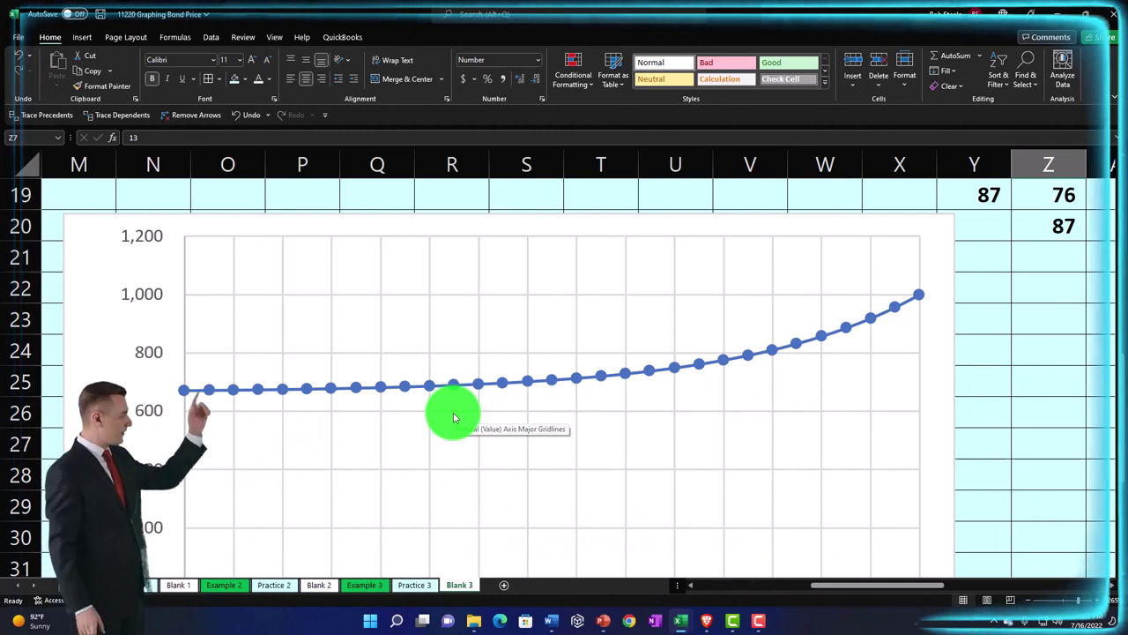
Step: Set the discount rate in cell B7 of the Blank 2 sheet to 15% and view that sheet's price chart
{"action": "left_click", "coordinate": [320, 585]}
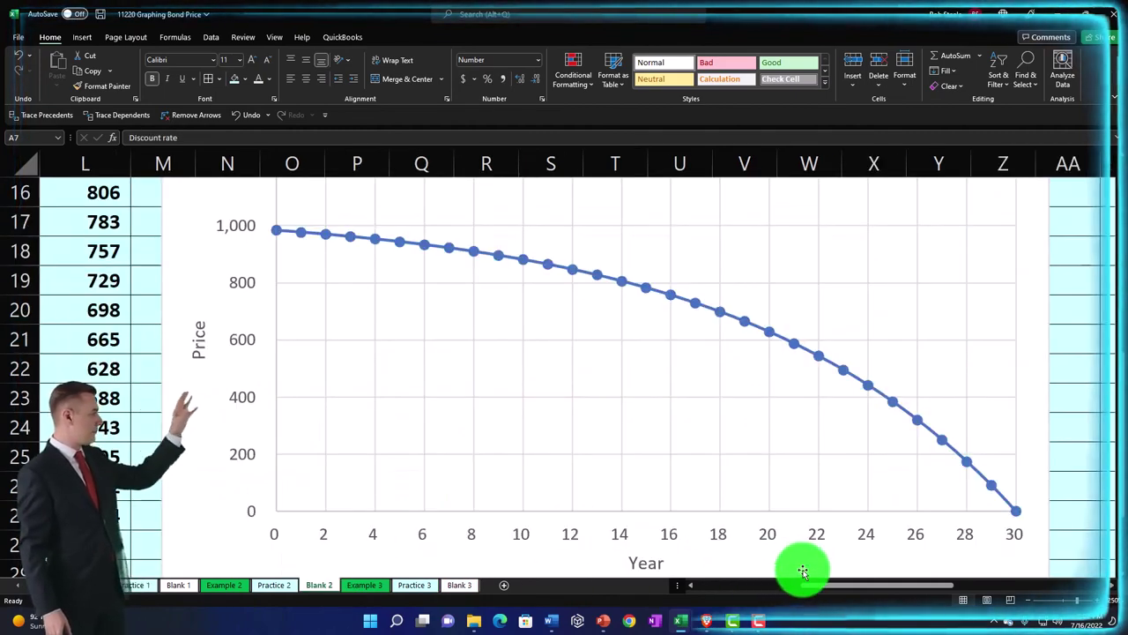
{"action": "left_click_drag", "start_coordinate": [844, 584], "coordinate": [615, 589]}
{"action": "scroll", "coordinate": [324, 507], "scroll_direction": "up", "scroll_amount": 4}
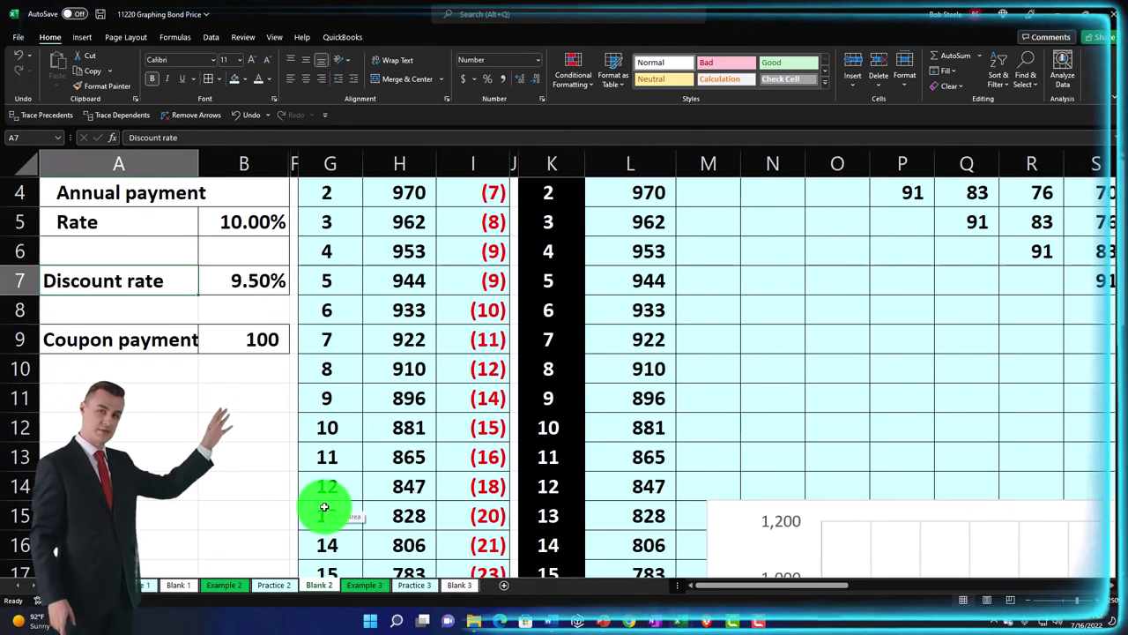
{"action": "scroll", "coordinate": [318, 494], "scroll_direction": "up", "scroll_amount": 1}
{"action": "left_click", "coordinate": [240, 371]}
{"action": "type", "text": "1"}
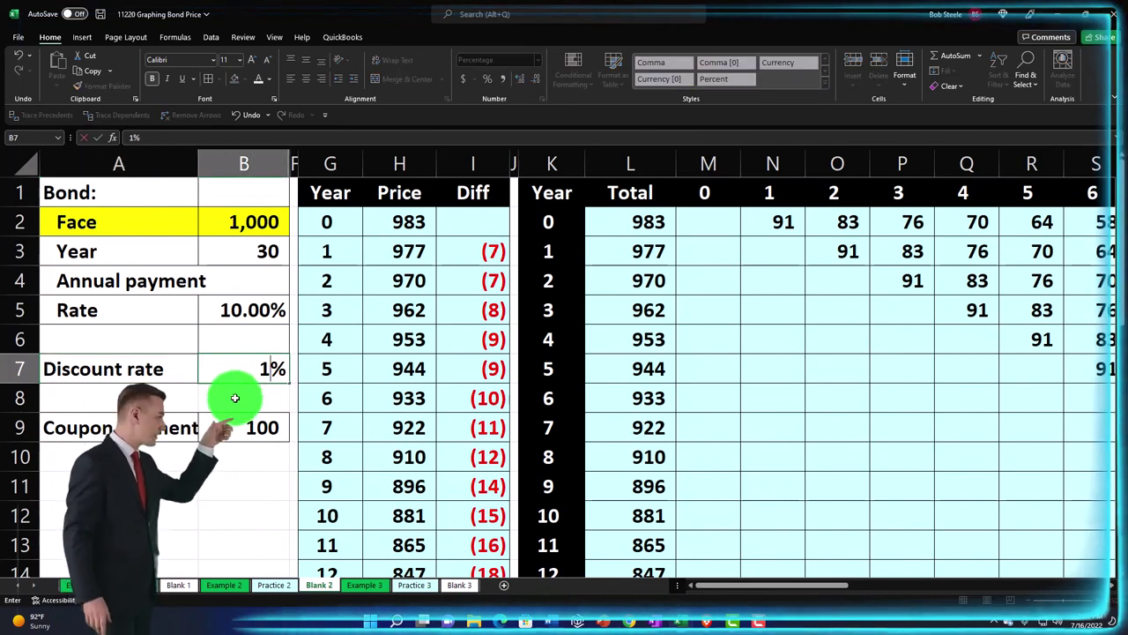
{"action": "key", "text": "Return"}
{"action": "key", "text": "Up"}
{"action": "type", "text": "15"}
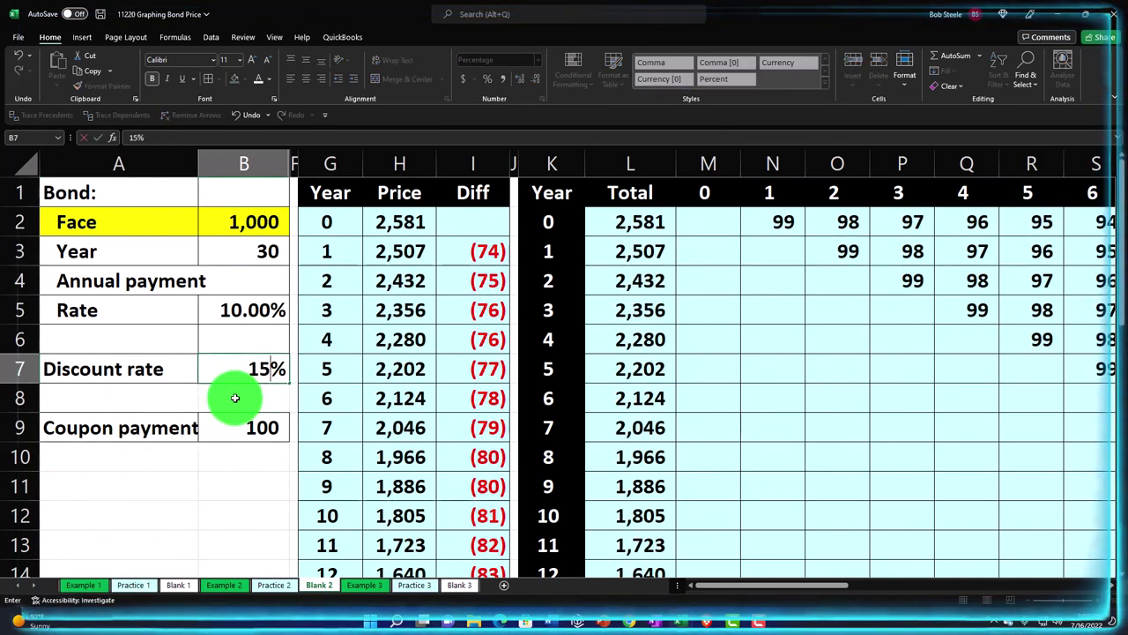
{"action": "key", "text": "Return"}
{"action": "scroll", "coordinate": [732, 546], "scroll_direction": "down", "scroll_amount": 2}
{"action": "left_click_drag", "start_coordinate": [761, 585], "coordinate": [841, 582]}
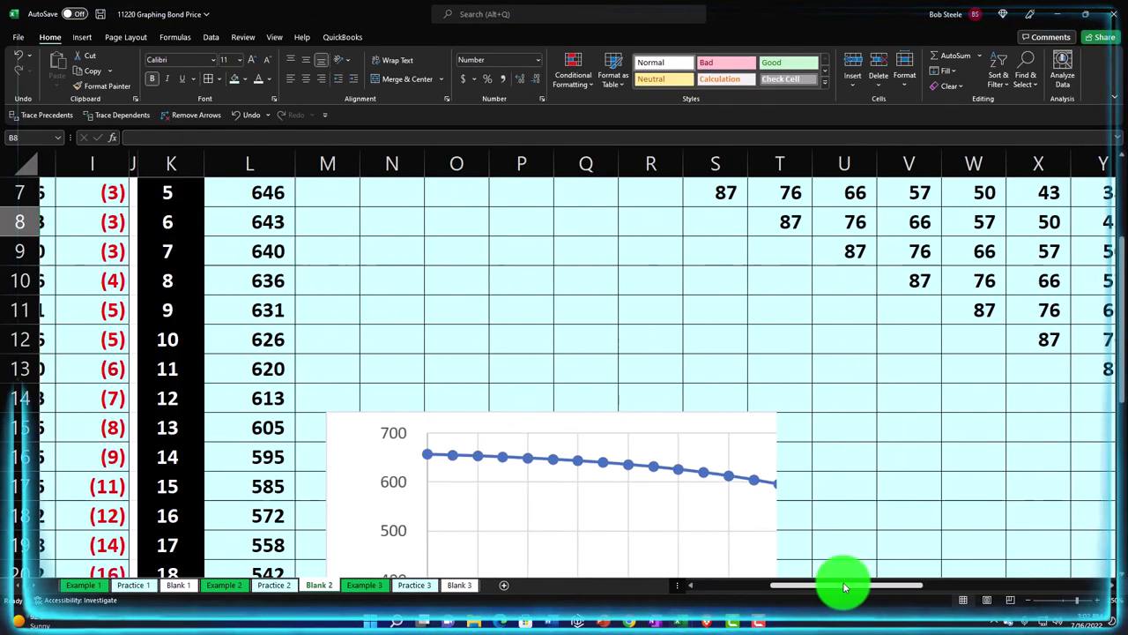
{"action": "scroll", "coordinate": [721, 484], "scroll_direction": "down", "scroll_amount": 3}
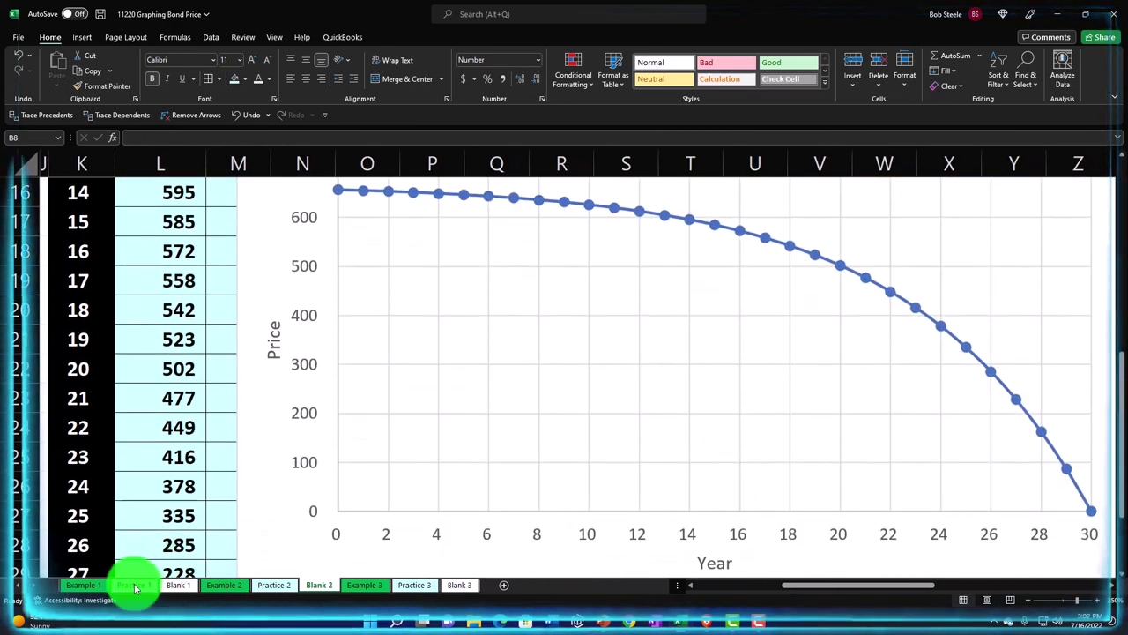
Step: Set the discount rate in cell B7 of the Blank 1 sheet to 15% and view that sheet's price chart
{"action": "left_click", "coordinate": [178, 585]}
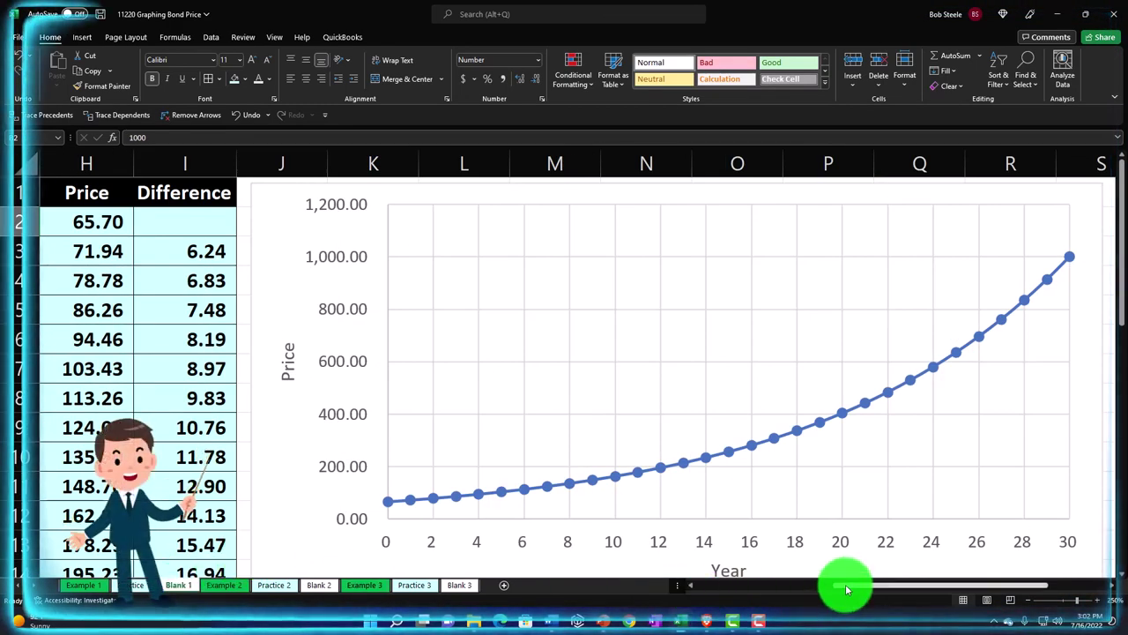
{"action": "left_click_drag", "start_coordinate": [846, 589], "coordinate": [617, 589]}
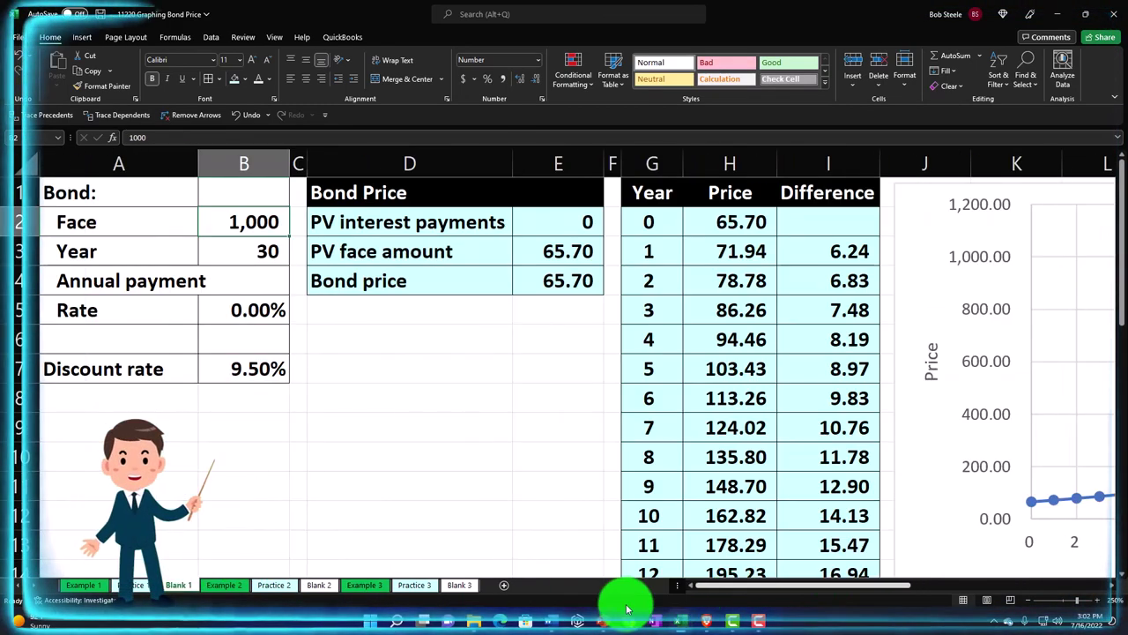
{"action": "left_click", "coordinate": [252, 367]}
{"action": "type", "text": "15"}
{"action": "key", "text": "Return"}
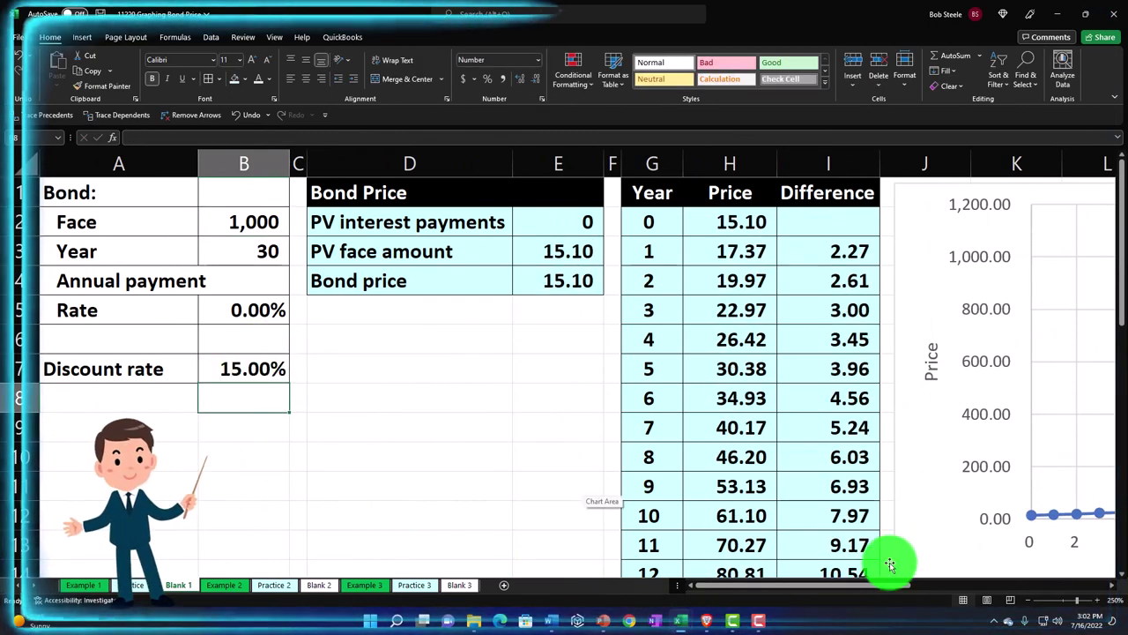
{"action": "left_click_drag", "start_coordinate": [869, 584], "coordinate": [1006, 588]}
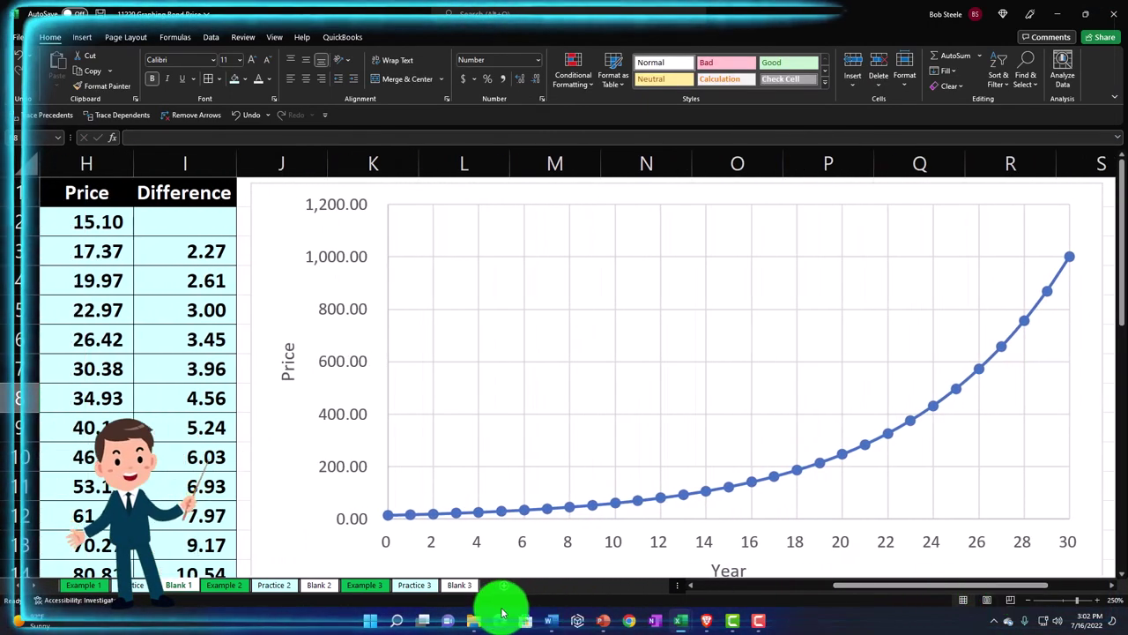
Step: Set the discount rate in cell B7 of the Blank 3 sheet to 2% and view that sheet's price chart
{"action": "left_click", "coordinate": [305, 586]}
{"action": "left_click", "coordinate": [456, 587]}
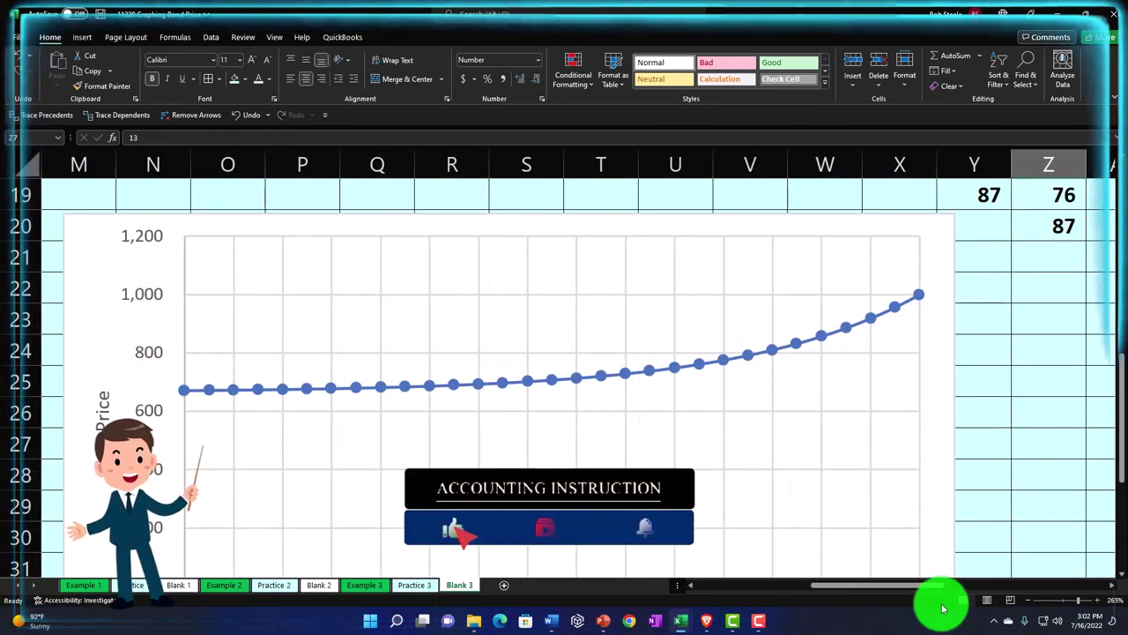
{"action": "left_click_drag", "start_coordinate": [902, 585], "coordinate": [660, 587]}
{"action": "scroll", "coordinate": [231, 463], "scroll_direction": "up", "scroll_amount": 3}
{"action": "scroll", "coordinate": [232, 463], "scroll_direction": "up", "scroll_amount": 3}
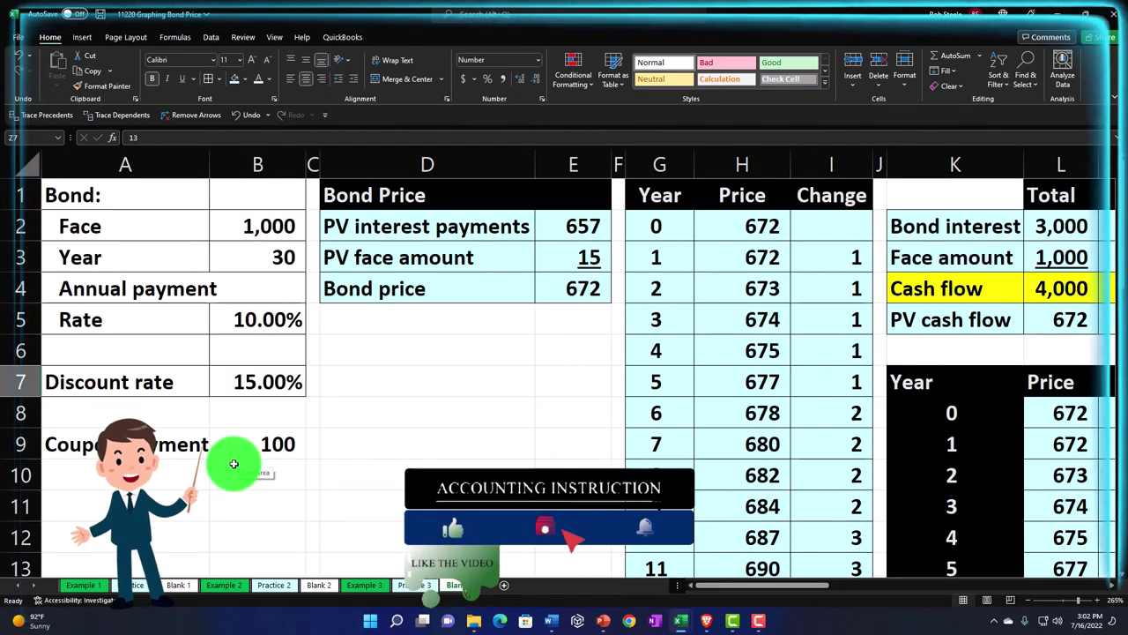
{"action": "left_click", "coordinate": [259, 383]}
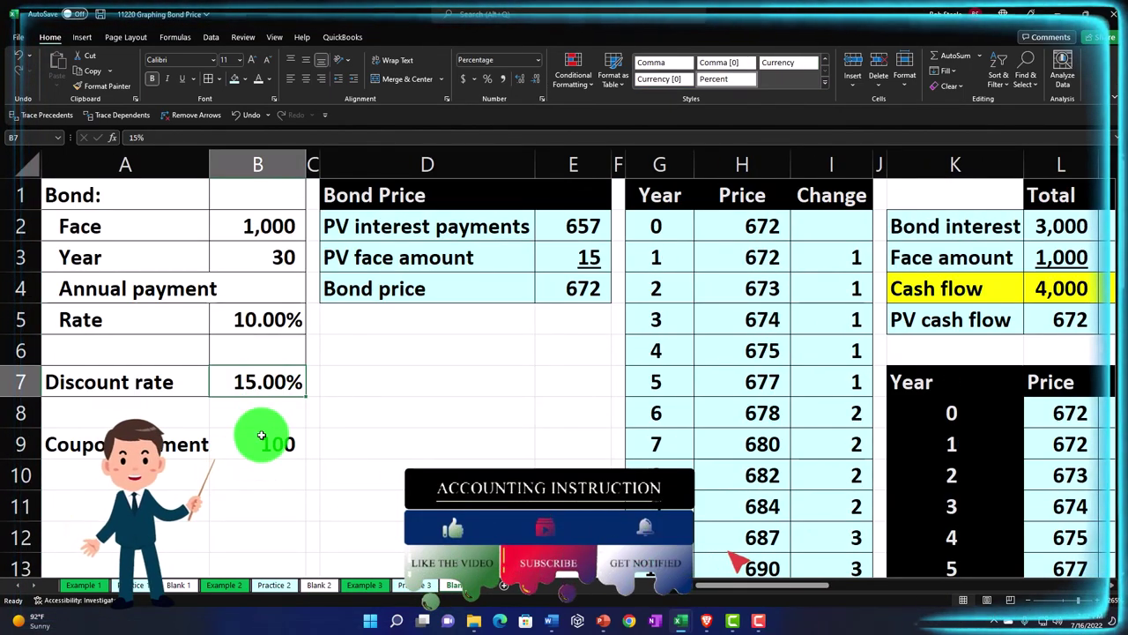
{"action": "type", "text": "2"}
{"action": "key", "text": "Return"}
{"action": "left_click_drag", "start_coordinate": [776, 589], "coordinate": [902, 585]}
{"action": "scroll", "coordinate": [781, 447], "scroll_direction": "down", "scroll_amount": 4}
{"action": "scroll", "coordinate": [781, 446], "scroll_direction": "down", "scroll_amount": 2}
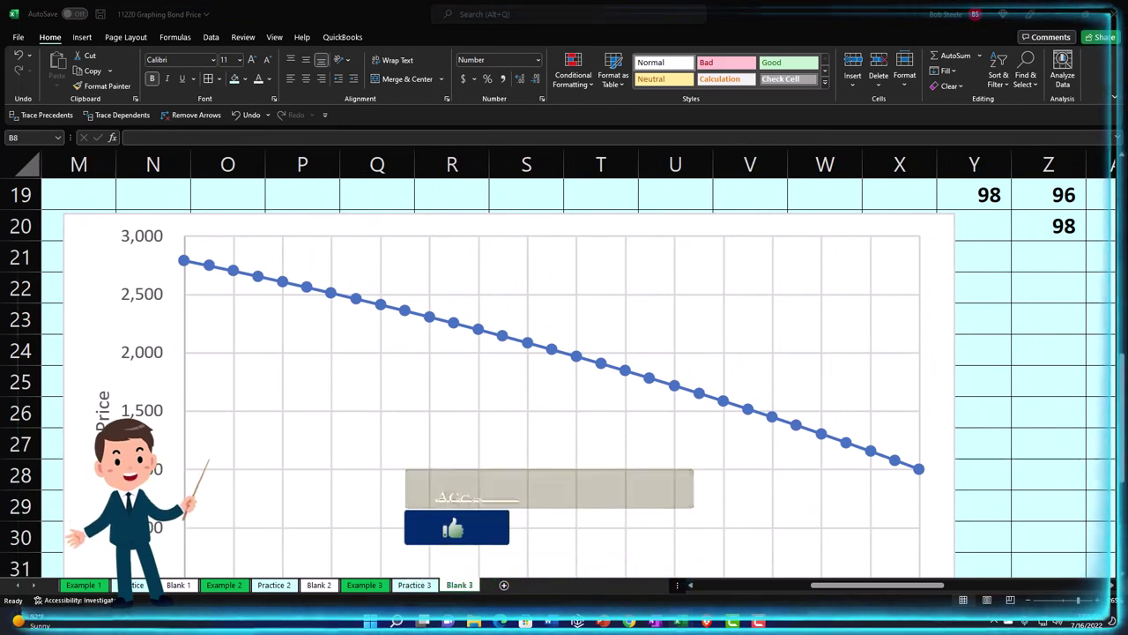
Step: Compare the price charts on the Blank 1 and Blank 2 sheets with the one on the Blank 3 sheet
{"action": "left_click", "coordinate": [316, 584]}
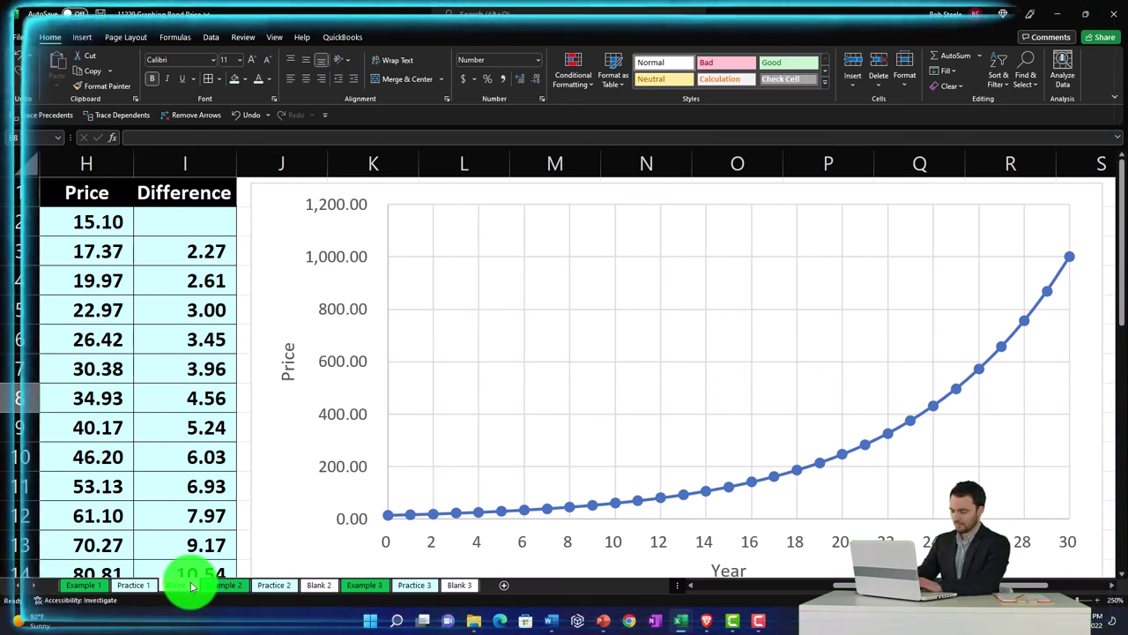
{"action": "left_click", "coordinate": [321, 586]}
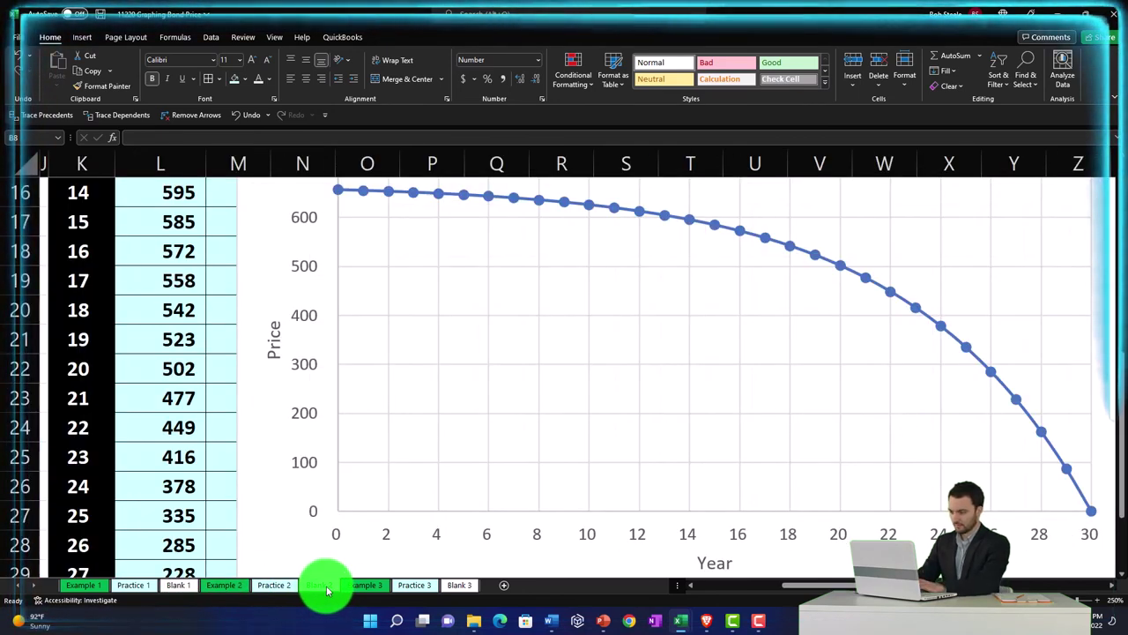
{"action": "left_click", "coordinate": [450, 588]}
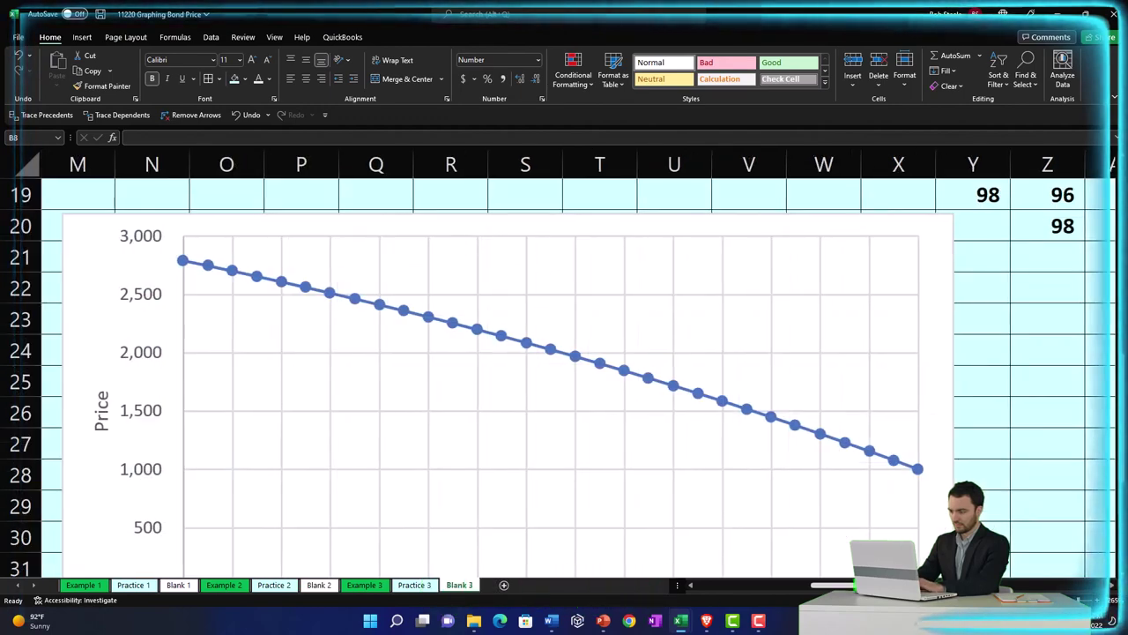
Step: Set the discount rate in cell B7 of the Blank 3 sheet to 9.5%
{"action": "left_click_drag", "start_coordinate": [842, 584], "coordinate": [679, 605]}
{"action": "scroll", "coordinate": [352, 441], "scroll_direction": "up", "scroll_amount": 6}
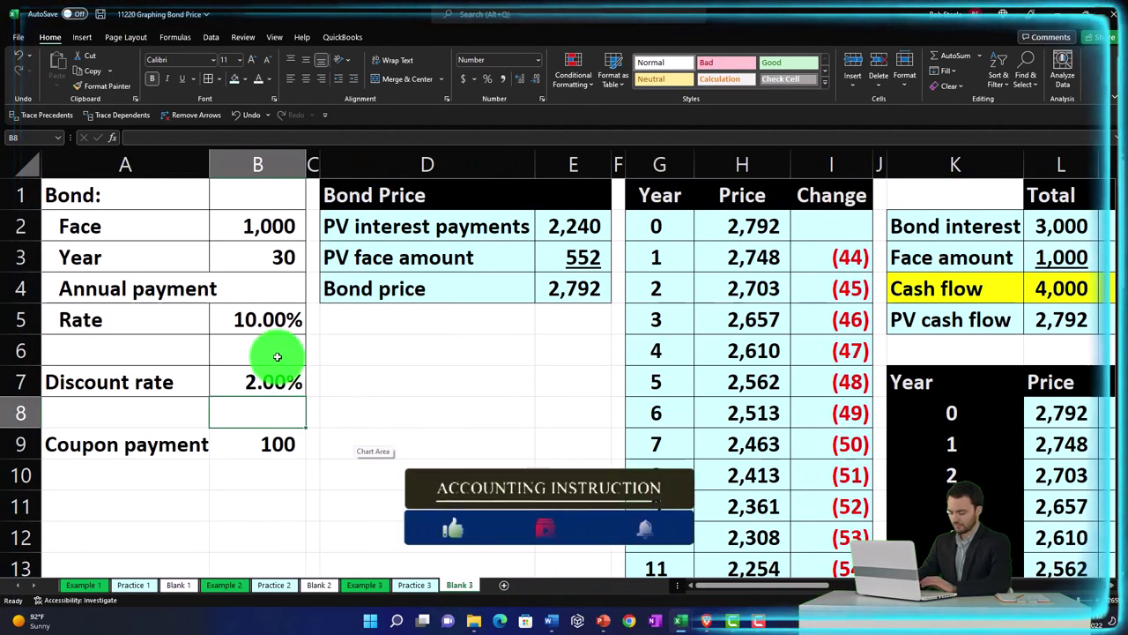
{"action": "left_click", "coordinate": [270, 317]}
{"action": "left_click", "coordinate": [274, 381]}
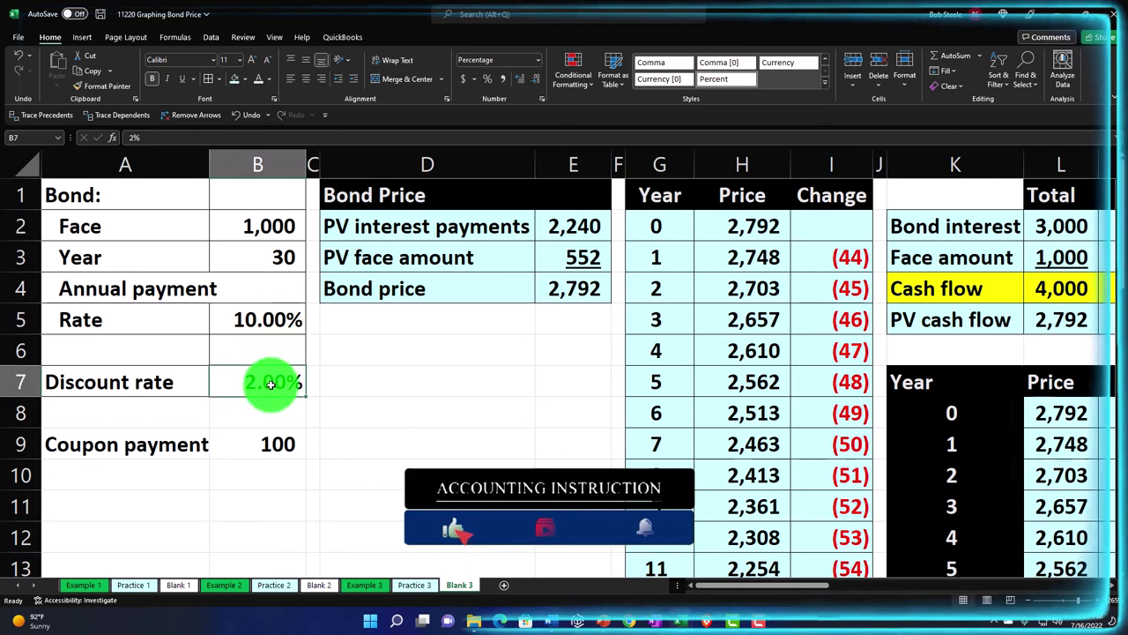
{"action": "type", "text": "9.5"}
{"action": "key", "text": "Return"}
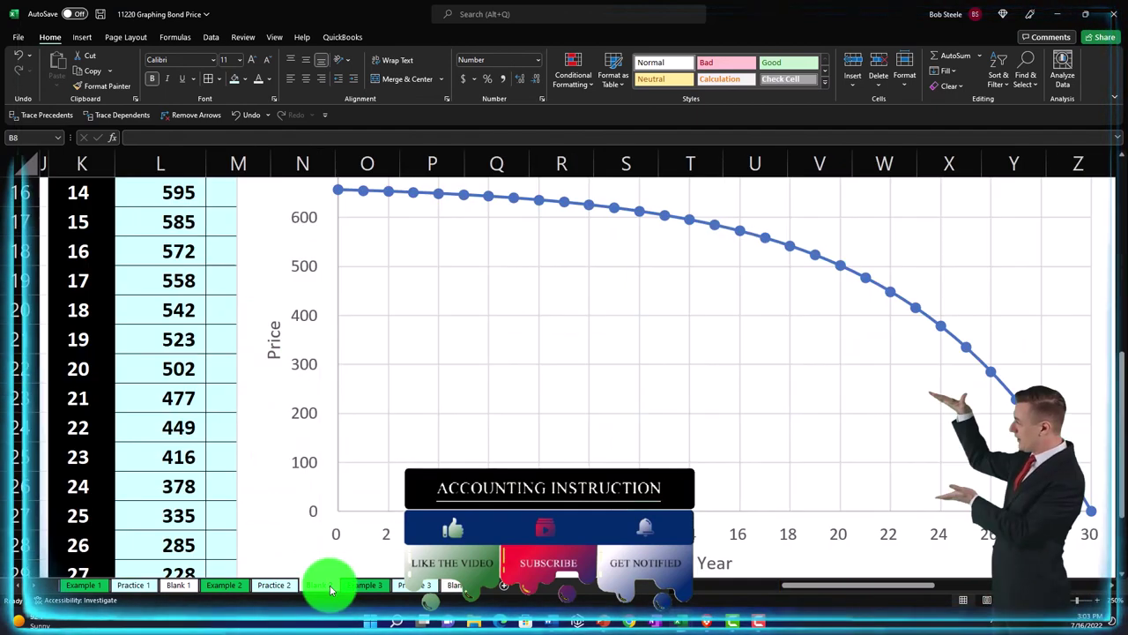
Step: Set the discount rate in cell B7 of the Blank 2 sheet to 9.5%
{"action": "scroll", "coordinate": [796, 584], "scroll_direction": "left", "scroll_amount": 5}
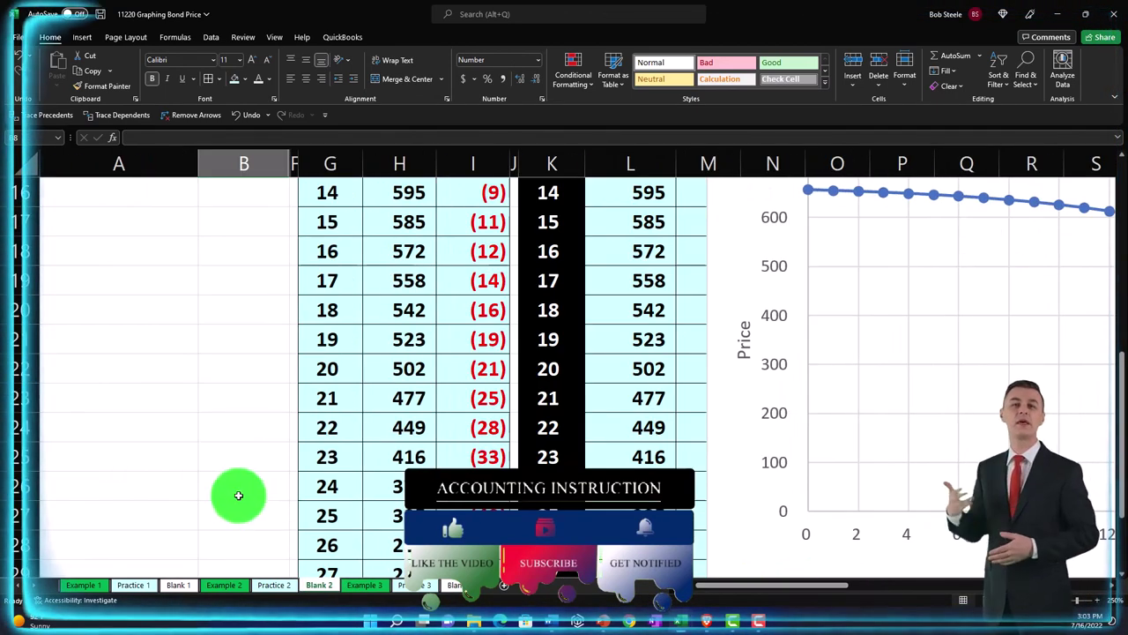
{"action": "scroll", "coordinate": [234, 491], "scroll_direction": "up", "scroll_amount": 5}
{"action": "left_click", "coordinate": [244, 370]}
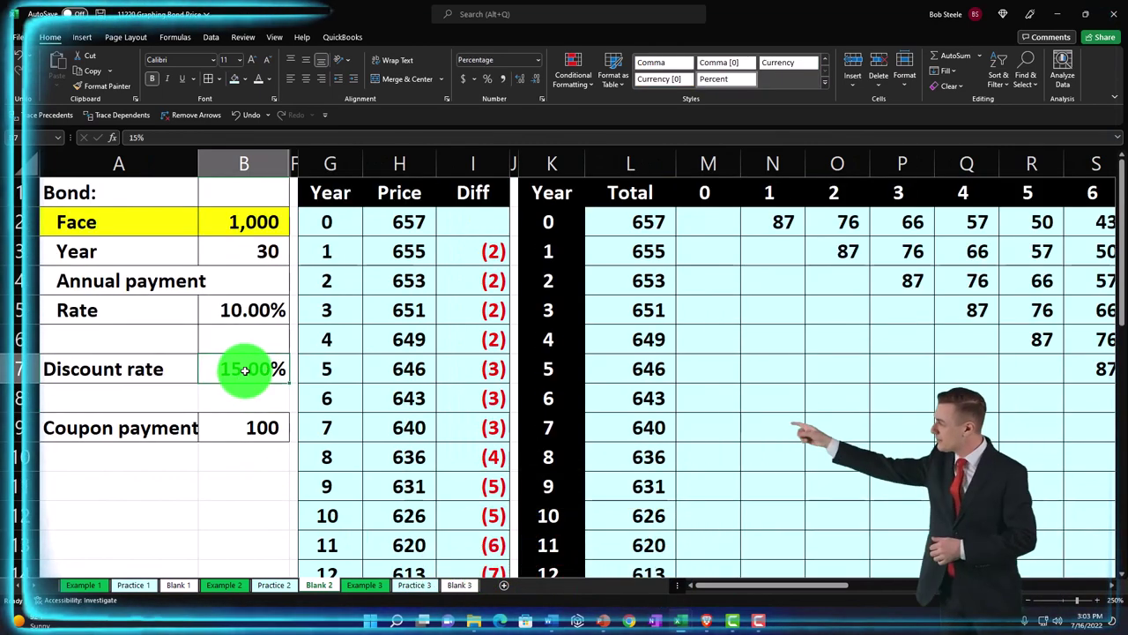
{"action": "type", "text": "9%.5"}
{"action": "key", "text": "Return"}
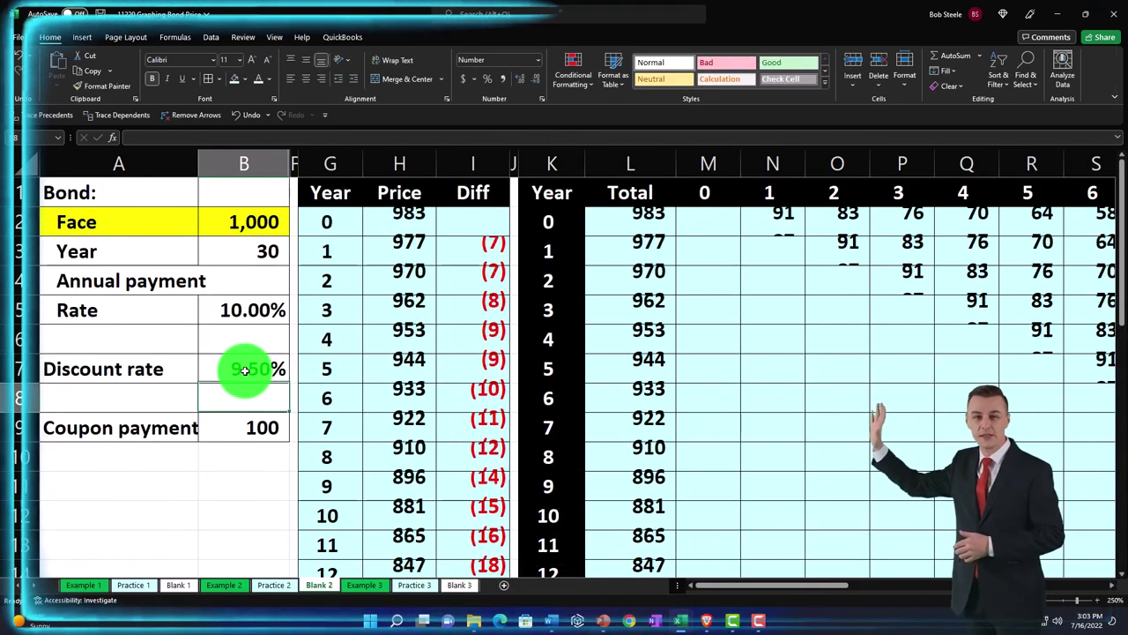
Step: Set the discount rate in cell B7 of the Blank 1 sheet to 9.5%
{"action": "left_click", "coordinate": [178, 585]}
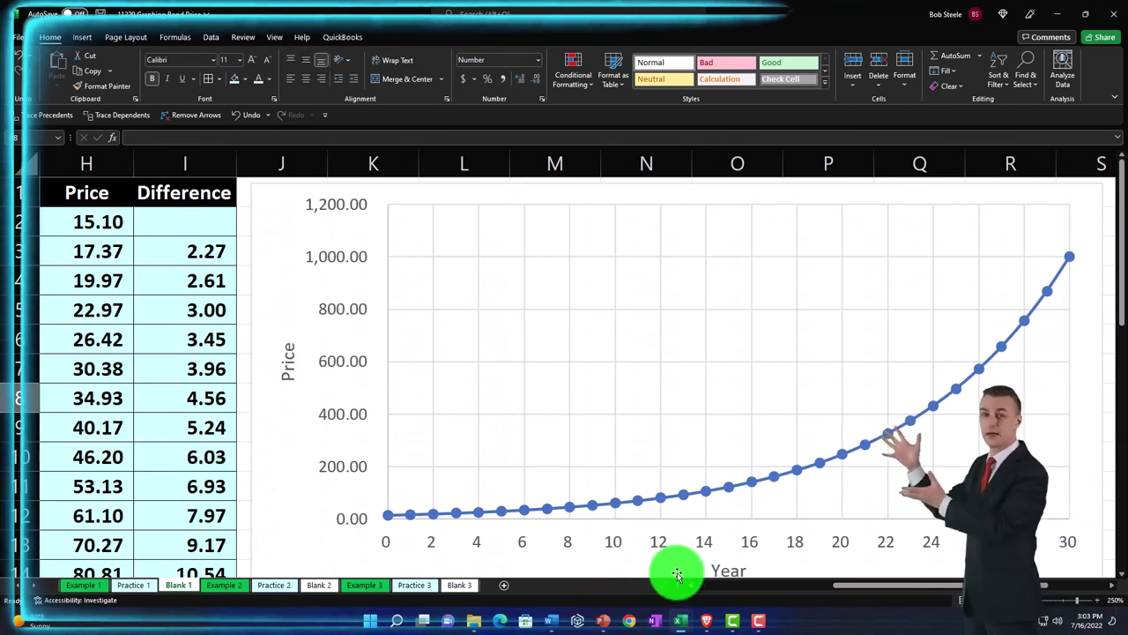
{"action": "left_click_drag", "start_coordinate": [864, 584], "coordinate": [496, 591]}
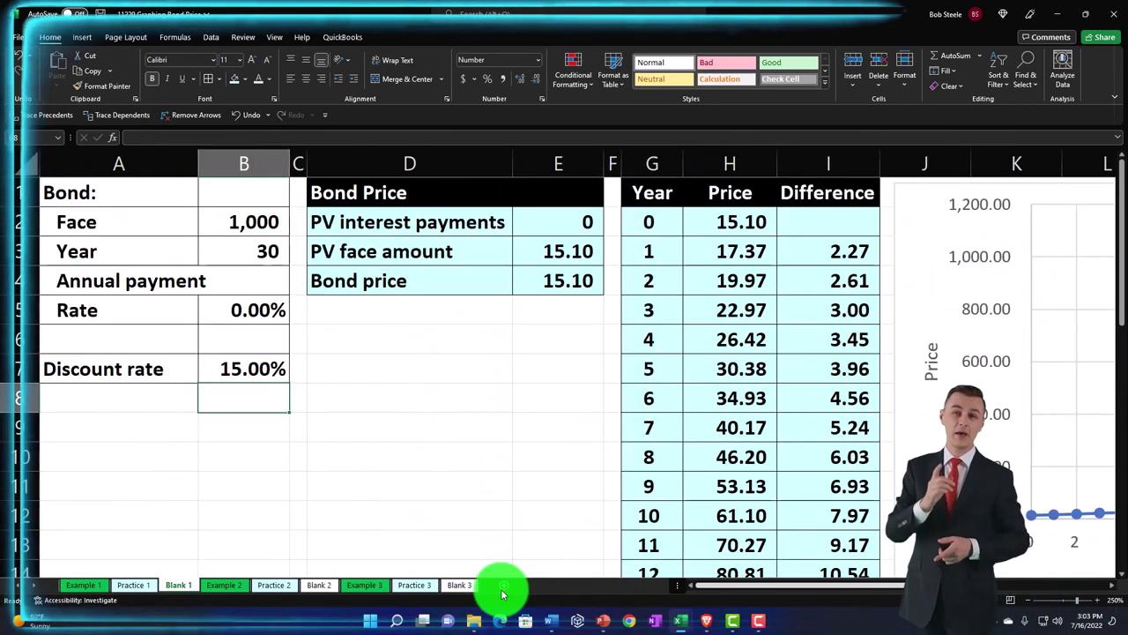
{"action": "left_click", "coordinate": [242, 368]}
{"action": "type", "text": "9.5"}
{"action": "key", "text": "Return"}
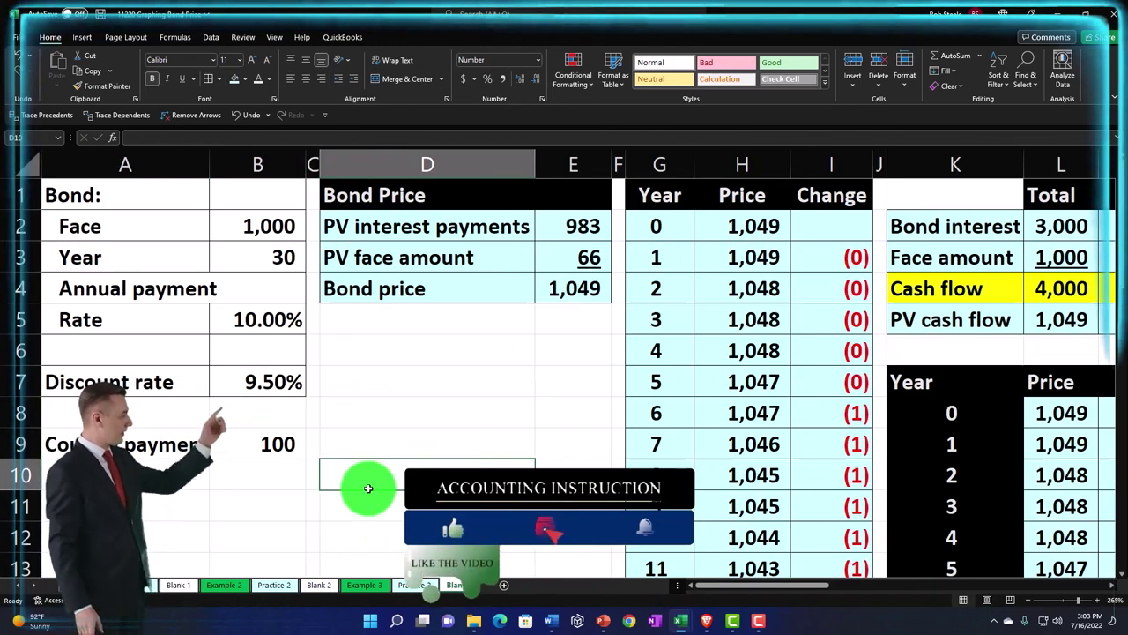
Step: Add borders to the coupon payment cells A9:B9 on the Blank 3 sheet and run a spelling check on the sheet
{"action": "left_click_drag", "start_coordinate": [198, 443], "coordinate": [236, 440]}
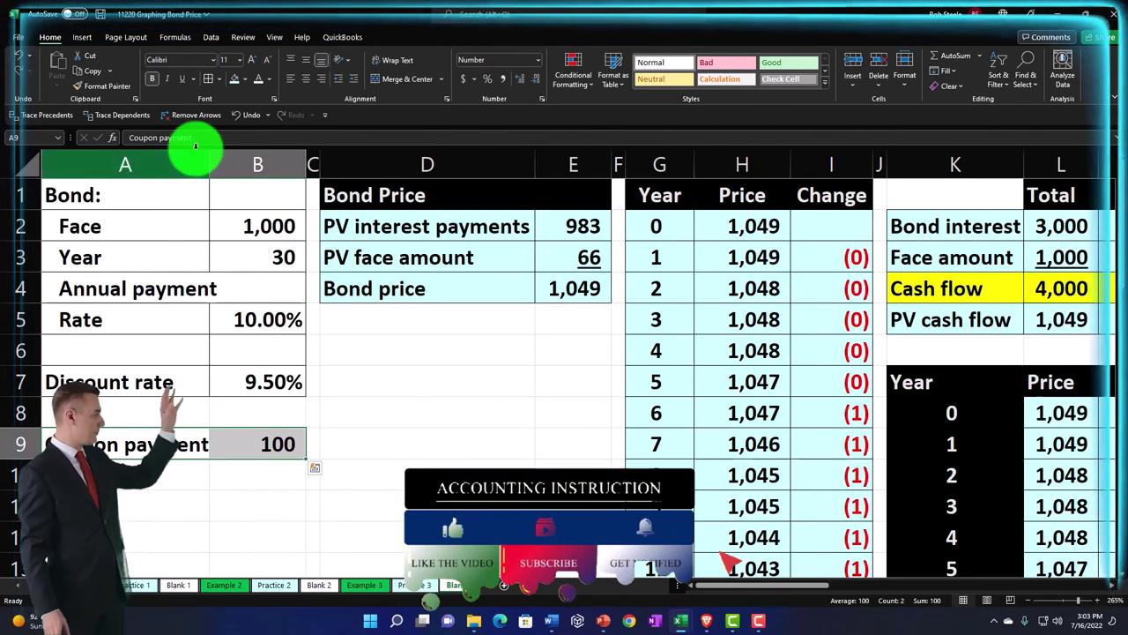
{"action": "left_click", "coordinate": [397, 357]}
{"action": "left_click", "coordinate": [250, 38]}
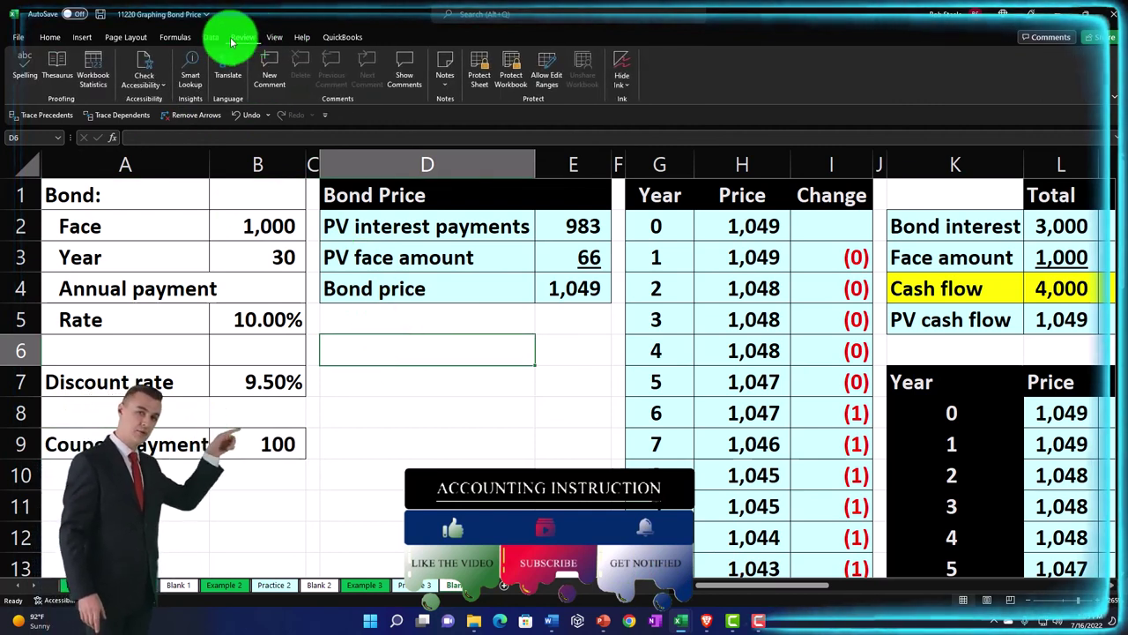
{"action": "left_click", "coordinate": [26, 69]}
{"action": "left_click", "coordinate": [536, 342]}
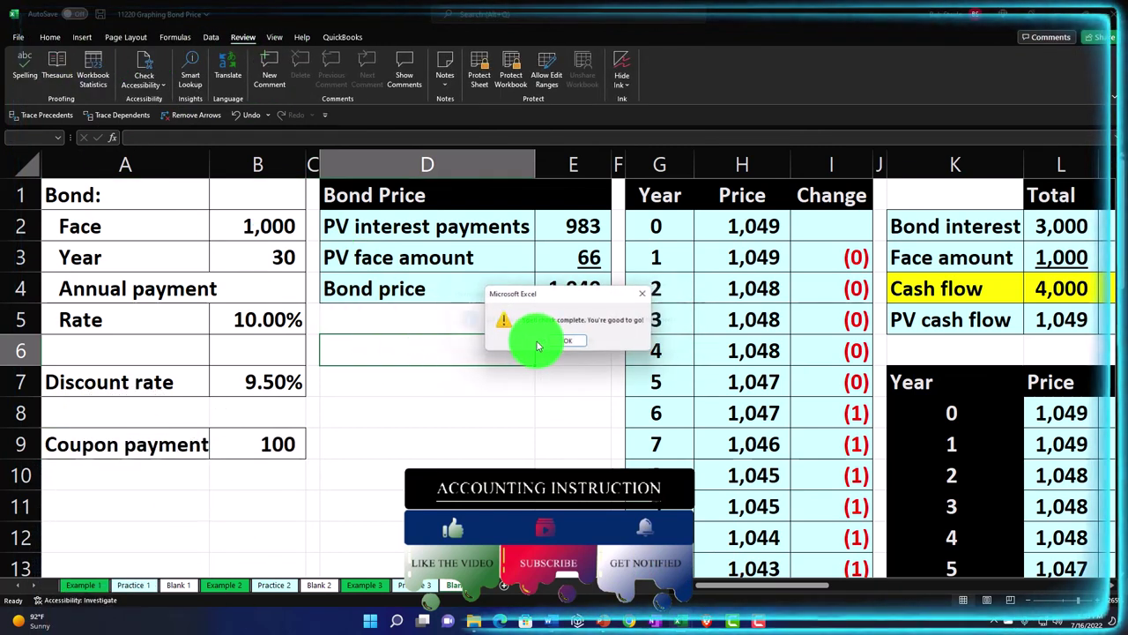